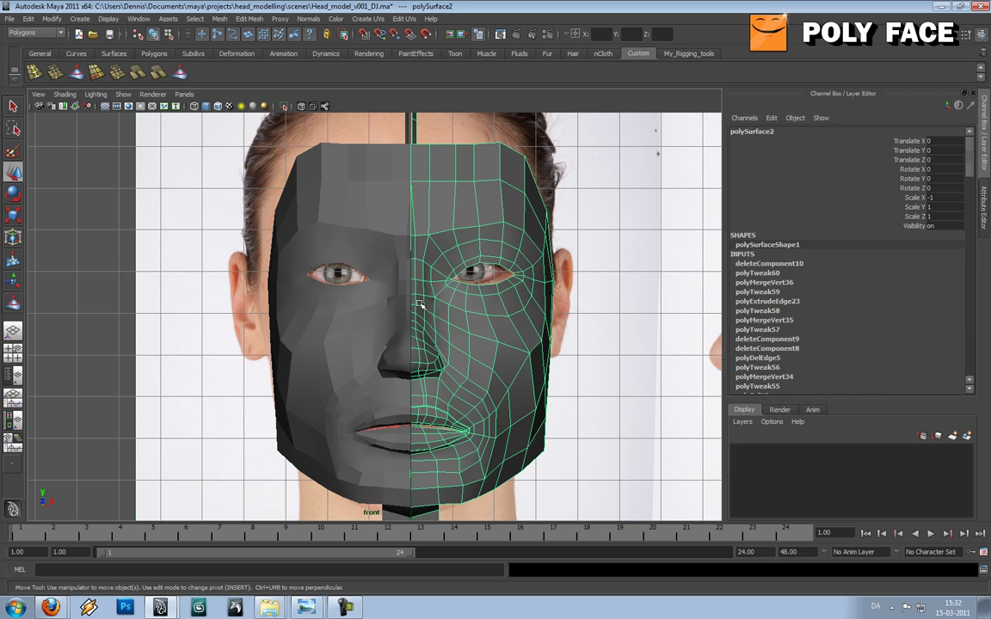
# Pull the outer jaw vertices of the half face inward with soft selection to match the jawline in the front reference
pyautogui.click(375, 314)
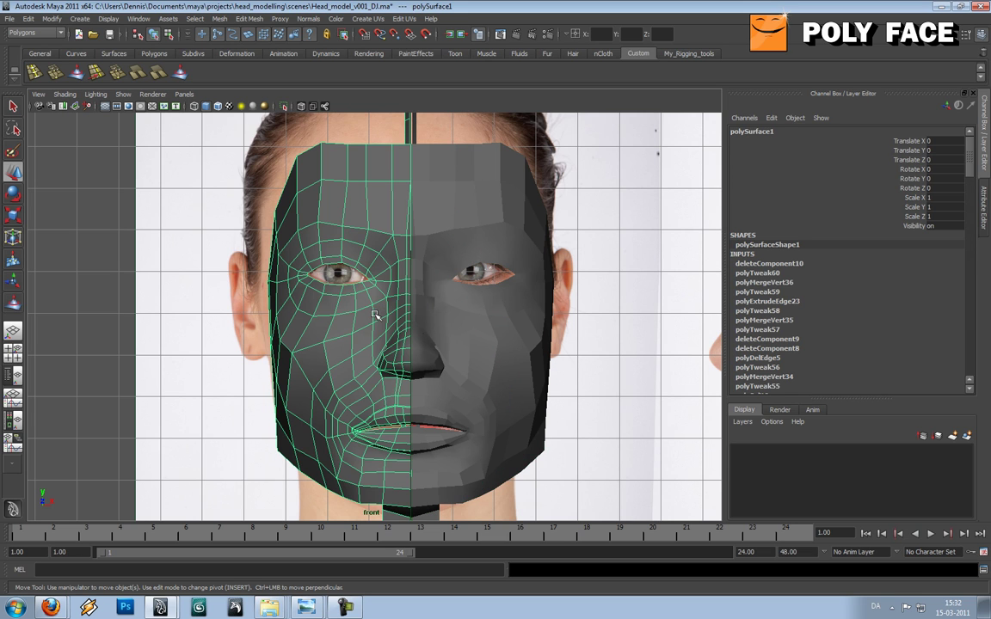
pyautogui.press('4')
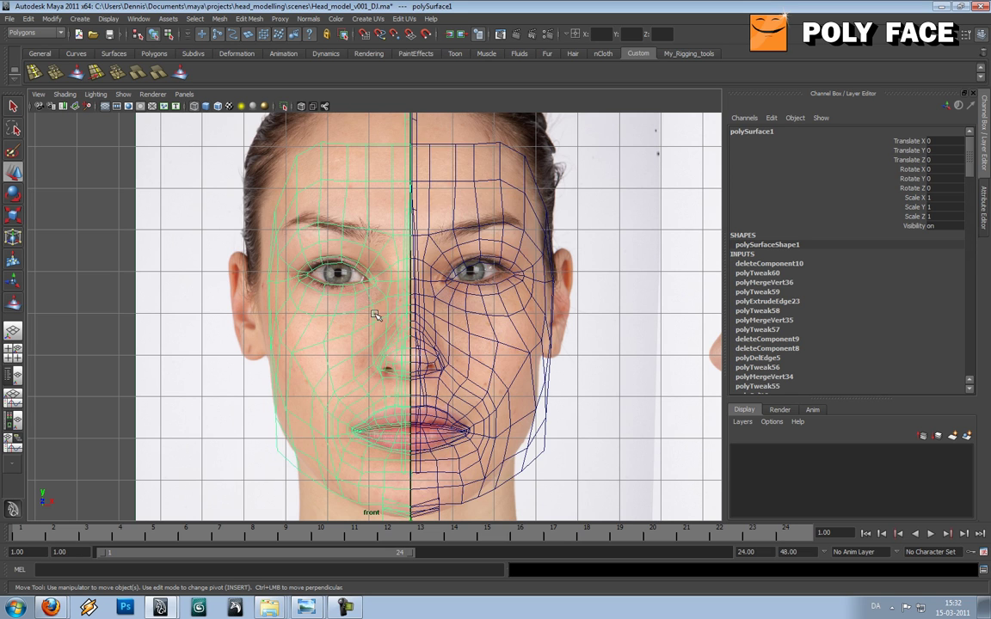
pyautogui.keyDown('alt'); pyautogui.moveTo(349, 383); pyautogui.dragTo(355, 345, button='middle'); pyautogui.keyUp('alt')
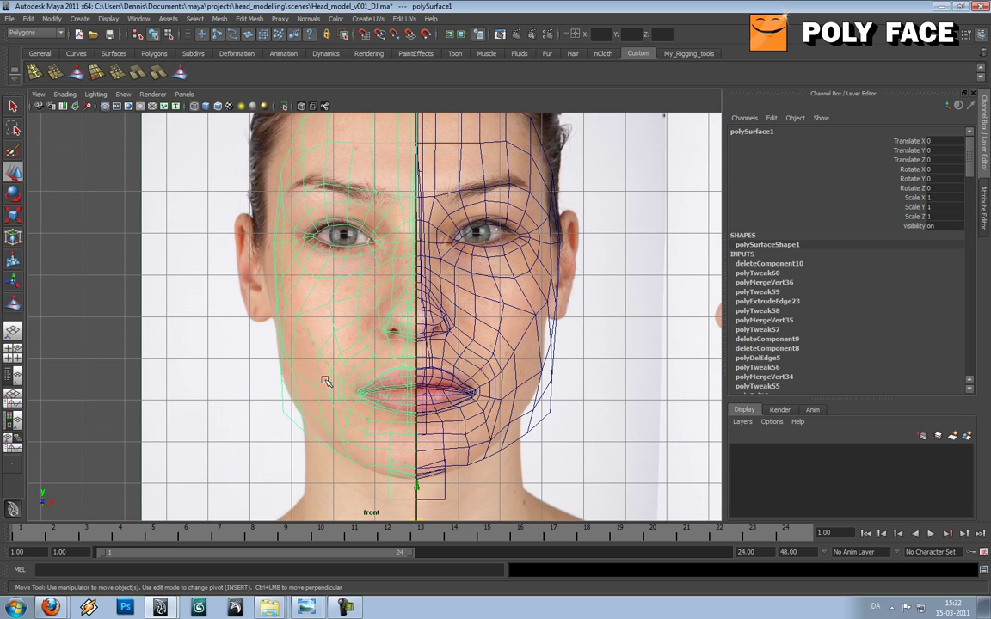
pyautogui.moveTo(258, 413); pyautogui.dragTo(259, 383, button='right')
pyautogui.moveTo(259, 379)
pyautogui.mouseDown()
pyautogui.moveTo(287, 439)
pyautogui.moveTo(308, 393)
pyautogui.moveTo(325, 393)
pyautogui.moveTo(287, 353)
pyautogui.moveTo(292, 339)
pyautogui.moveTo(312, 397)
pyautogui.moveTo(308, 384)
pyautogui.mouseUp()
pyautogui.press('b')
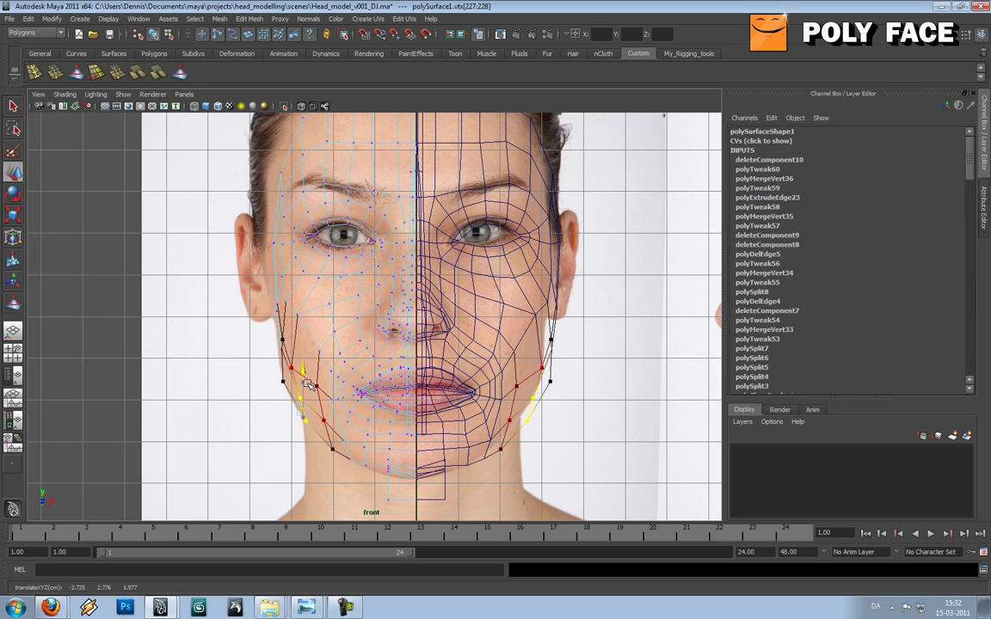
pyautogui.moveTo(328, 458); pyautogui.dragTo(329, 409)
pyautogui.keyDown('shift'); pyautogui.click(324, 420); pyautogui.keyUp('shift')
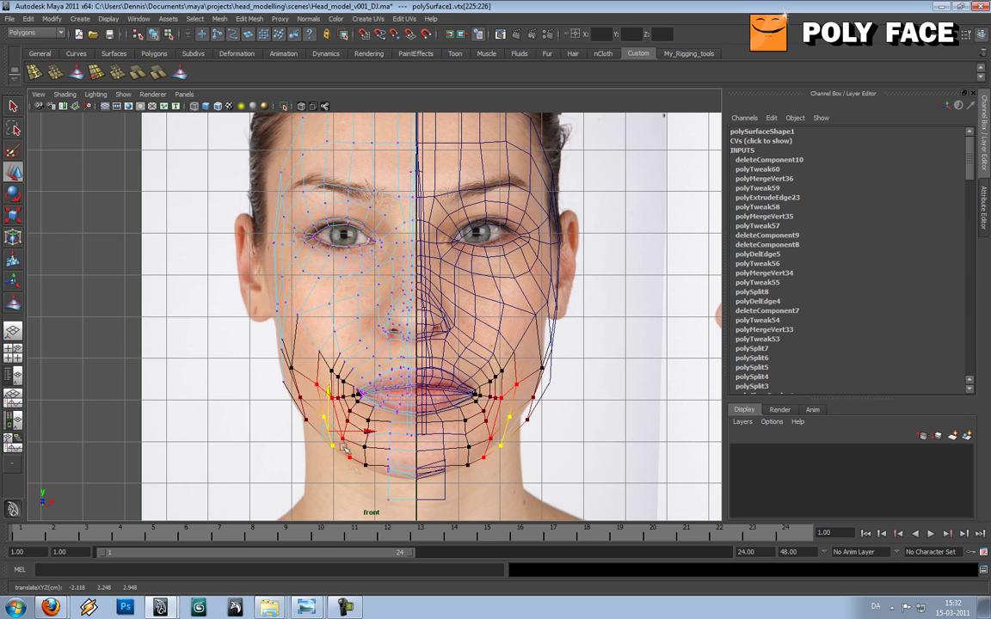
# Set the soft selection falloff radius to 0.84 and adjust the lower chin vertices to the reference chin line
pyautogui.click(367, 466)
pyautogui.press('b')
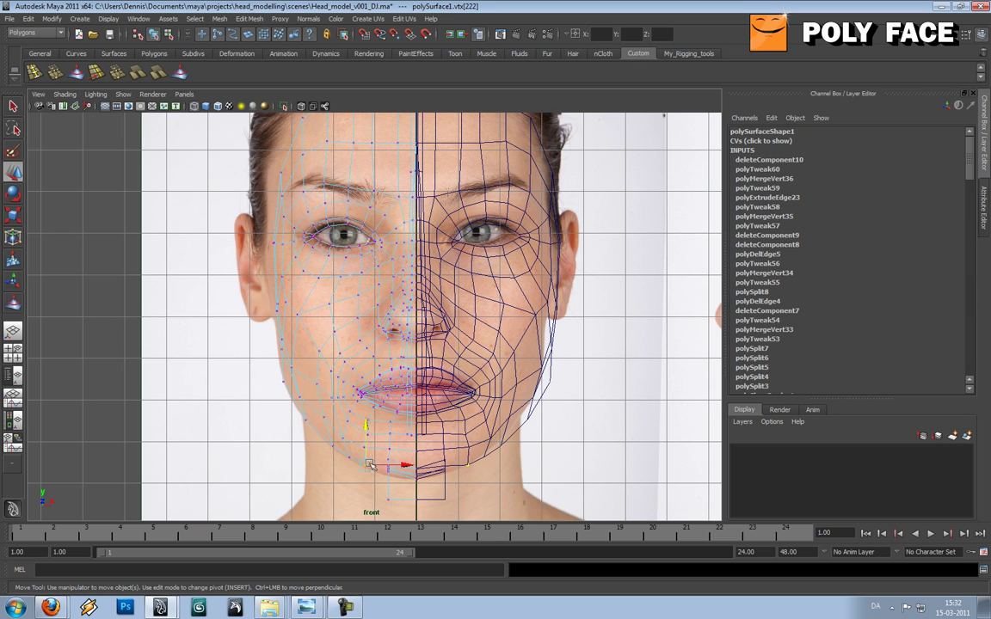
pyautogui.press('b')
pyautogui.moveTo(369, 448); pyautogui.dragTo(330, 502)
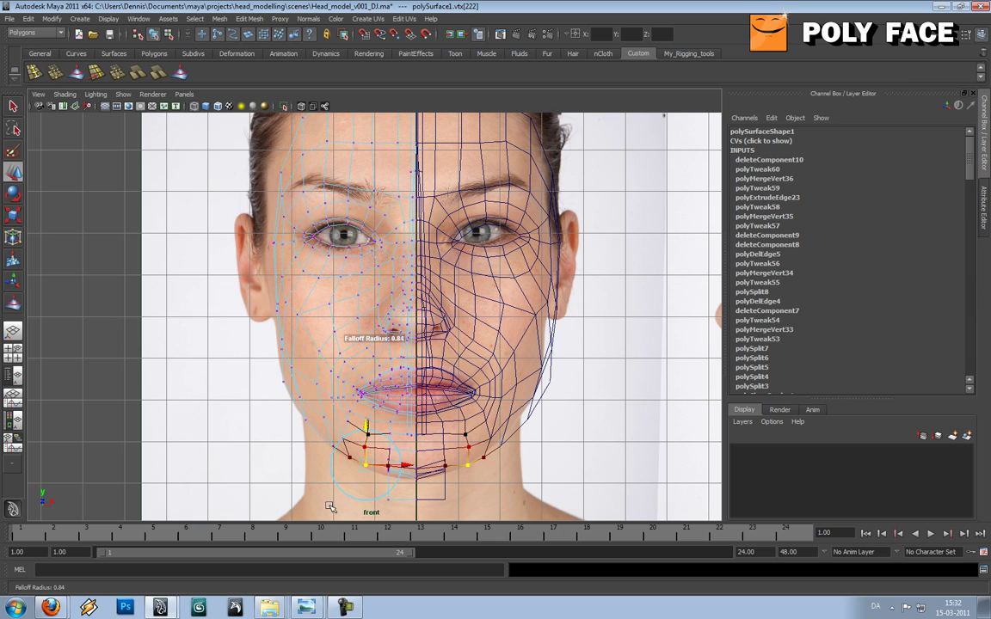
pyautogui.moveTo(374, 457)
pyautogui.mouseDown()
pyautogui.moveTo(366, 437)
pyautogui.moveTo(416, 455)
pyautogui.moveTo(365, 446)
pyautogui.mouseUp()
pyautogui.click(390, 466)
pyautogui.click(415, 469)
pyautogui.click(367, 473)
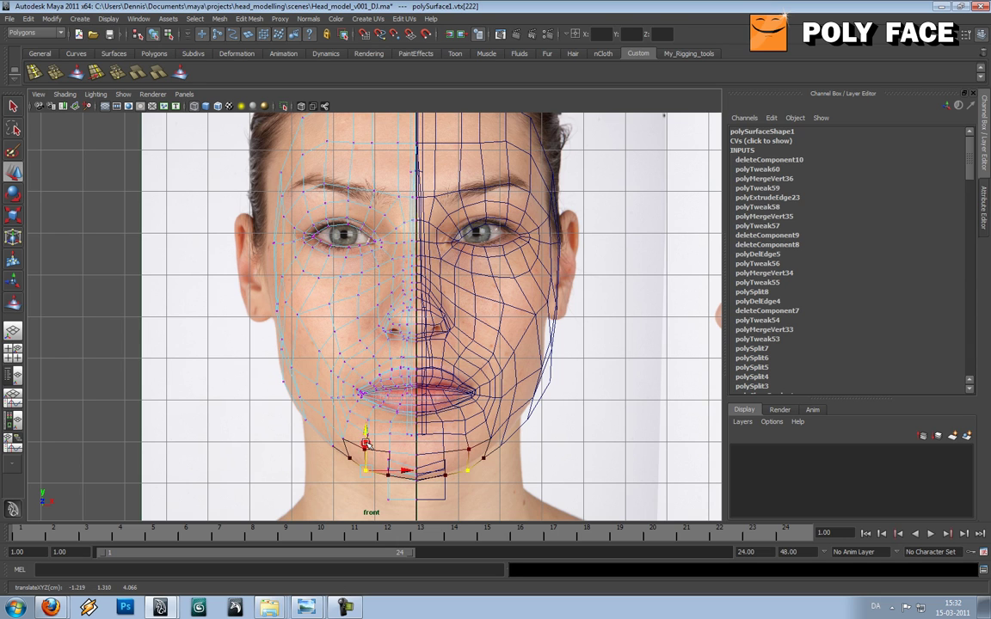
# Smooth the cheek and the side of the nose on the half face with the Sculpt Geometry tool in the shaded perspective view
pyautogui.press('space')
pyautogui.moveTo(391, 373); pyautogui.dragTo(354, 355)
pyautogui.press('5')
pyautogui.moveTo(354, 354); pyautogui.dragTo(375, 342, button='right')
pyautogui.click(348, 348)
pyautogui.moveTo(320, 360)
pyautogui.keyDown('alt'); pyautogui.mouseDown()
pyautogui.moveTo(356, 349)
pyautogui.moveTo(315, 339)
pyautogui.mouseUp(); pyautogui.keyUp('alt')
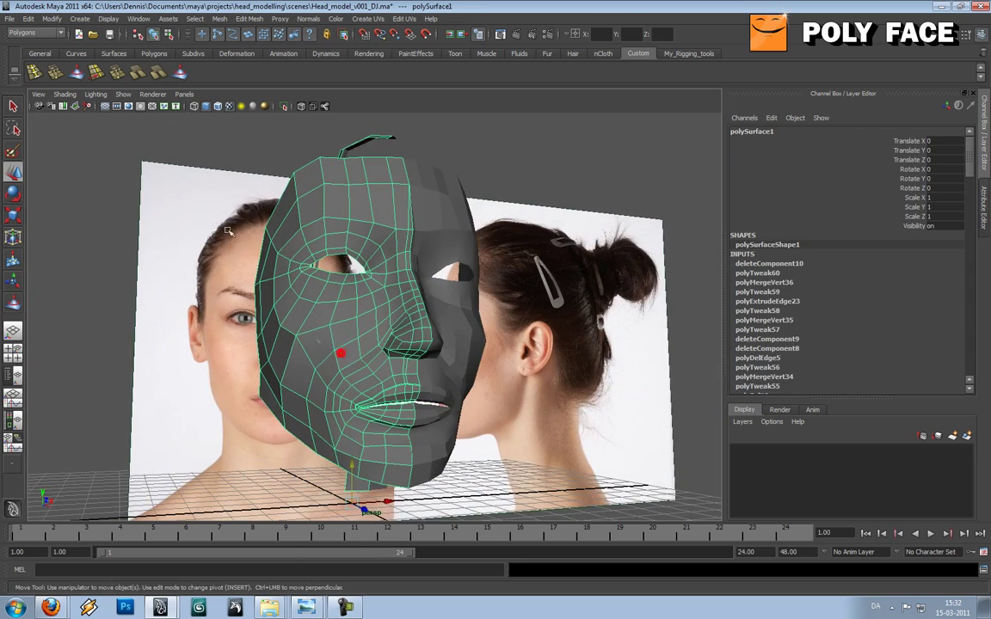
pyautogui.click(179, 73)
pyautogui.moveTo(496, 349)
pyautogui.keyDown('alt'); pyautogui.mouseDown()
pyautogui.moveTo(526, 349)
pyautogui.moveTo(495, 353)
pyautogui.mouseUp(); pyautogui.keyUp('alt')
pyautogui.moveTo(437, 385)
pyautogui.mouseDown()
pyautogui.moveTo(432, 400)
pyautogui.moveTo(442, 376)
pyautogui.moveTo(415, 361)
pyautogui.moveTo(436, 345)
pyautogui.moveTo(527, 340)
pyautogui.moveTo(550, 322)
pyautogui.moveTo(591, 327)
pyautogui.mouseUp()
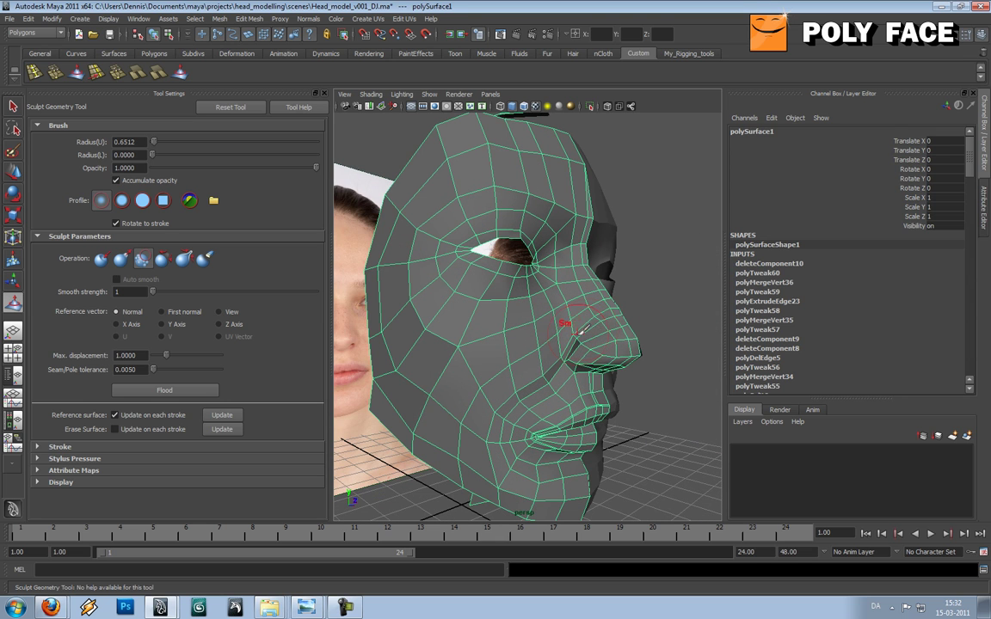
pyautogui.moveTo(594, 330)
pyautogui.keyDown('alt'); pyautogui.mouseDown()
pyautogui.moveTo(479, 354)
pyautogui.moveTo(488, 380)
pyautogui.mouseUp(); pyautogui.keyUp('alt')
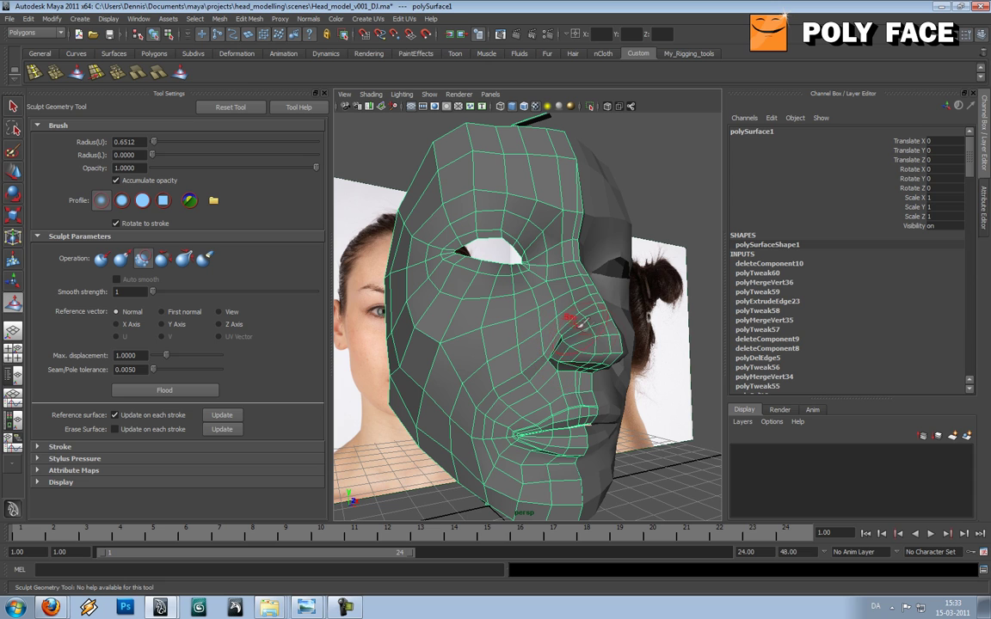
pyautogui.moveTo(579, 362)
pyautogui.keyDown('alt'); pyautogui.mouseDown()
pyautogui.moveTo(586, 355)
pyautogui.moveTo(571, 366)
pyautogui.moveTo(593, 367)
pyautogui.moveTo(527, 359)
pyautogui.moveTo(545, 368)
pyautogui.moveTo(498, 400)
pyautogui.moveTo(506, 379)
pyautogui.moveTo(486, 380)
pyautogui.moveTo(556, 365)
pyautogui.moveTo(534, 367)
pyautogui.mouseUp(); pyautogui.keyUp('alt')
pyautogui.press('w')
# Examine the jaw and chin from below, using the smooth mesh preview
pyautogui.scroll(-5, 500, 391)
pyautogui.click(563, 350)
pyautogui.press('3')
pyautogui.click(632, 456)
pyautogui.scroll(5, 545, 369)
pyautogui.keyDown('alt'); pyautogui.moveTo(597, 383); pyautogui.dragTo(598, 332); pyautogui.keyUp('alt')
pyautogui.scroll(-5, 591, 369)
pyautogui.scroll(5, 539, 340)
# Select the mirrored face half and smooth its cheek and jaw with the Sculpt Geometry tool
pyautogui.click(633, 327)
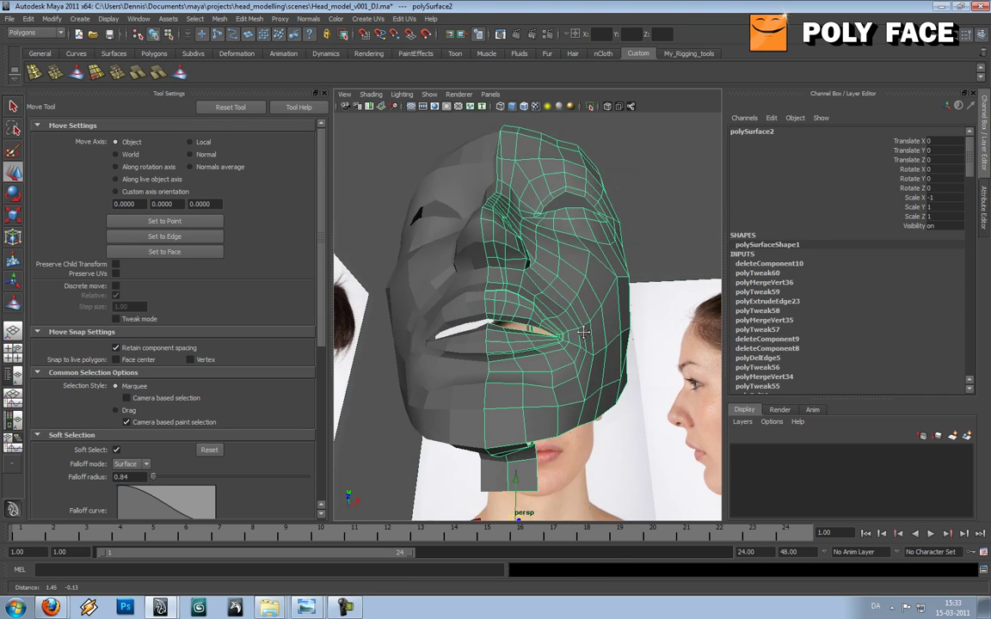
pyautogui.click(181, 73)
pyautogui.moveTo(585, 387)
pyautogui.keyDown('alt'); pyautogui.mouseDown()
pyautogui.moveTo(629, 393)
pyautogui.moveTo(565, 364)
pyautogui.moveTo(570, 376)
pyautogui.moveTo(602, 355)
pyautogui.mouseUp(); pyautogui.keyUp('alt')
pyautogui.press('w')
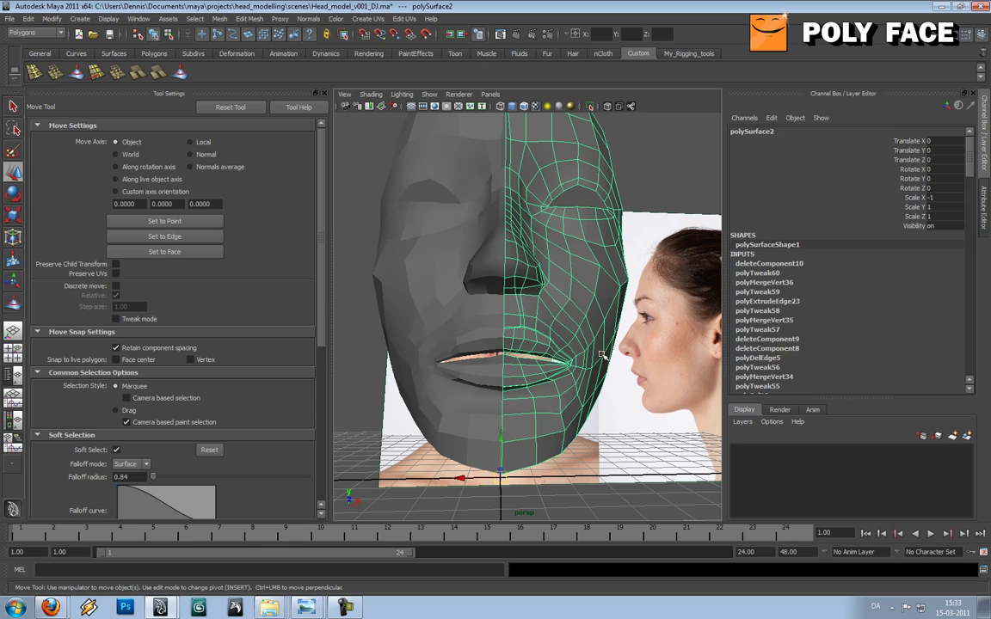
# Examine the face in smooth mesh preview from the front and the side, and return to the unsmoothed display
pyautogui.press('3')
pyautogui.click(607, 491)
pyautogui.keyDown('alt'); pyautogui.moveTo(622, 415); pyautogui.dragTo(595, 406, button='right'); pyautogui.keyUp('alt')
pyautogui.moveTo(604, 394)
pyautogui.keyDown('alt'); pyautogui.mouseDown()
pyautogui.moveTo(469, 405)
pyautogui.moveTo(561, 363)
pyautogui.mouseUp(); pyautogui.keyUp('alt')
pyautogui.click(538, 374)
pyautogui.keyDown('alt'); pyautogui.moveTo(561, 363); pyautogui.dragTo(520, 373, button='right'); pyautogui.keyUp('alt')
pyautogui.click(571, 419)
pyautogui.keyDown('alt'); pyautogui.moveTo(599, 342); pyautogui.dragTo(491, 338); pyautogui.keyUp('alt')
pyautogui.click(528, 327)
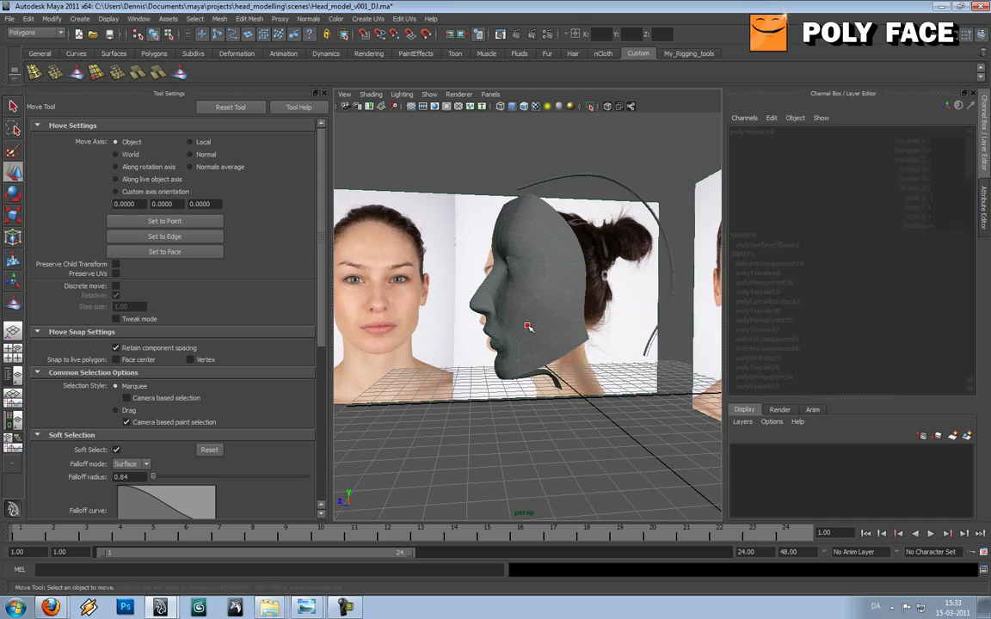
pyautogui.press('1')
# Delete the faces of the thin profile strip that arches over the top and back of the head
pyautogui.keyDown('alt'); pyautogui.moveTo(572, 290); pyautogui.dragTo(527, 330); pyautogui.keyUp('alt')
pyautogui.moveTo(503, 317); pyautogui.dragTo(505, 344, button='right')
pyautogui.moveTo(469, 198); pyautogui.dragTo(638, 258)
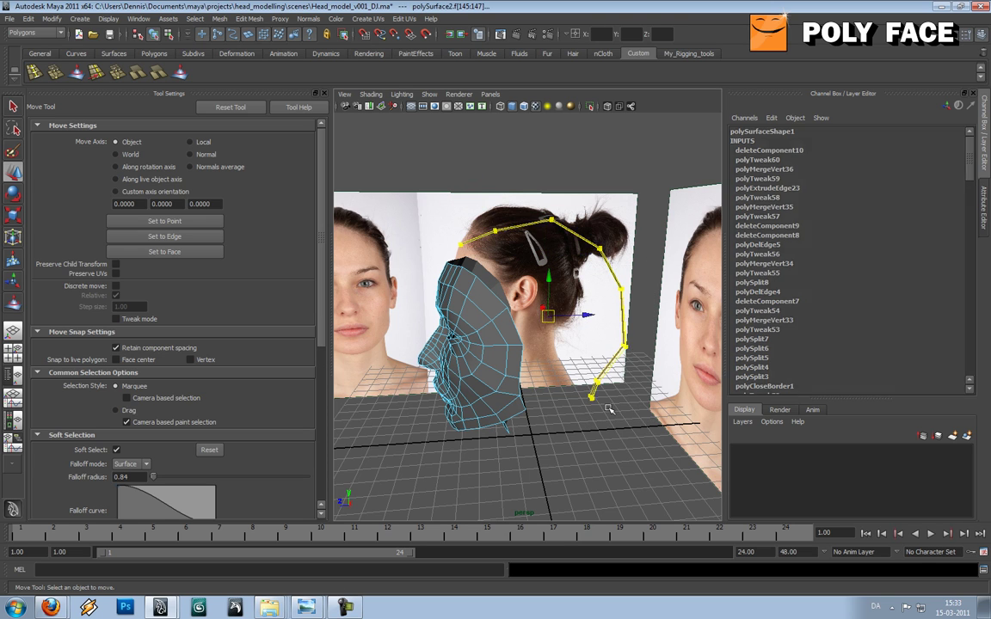
pyautogui.click(573, 320)
# Turn off soft selection and reposition the individual vertices near the lower edge of the jaw for more even spacing
pyautogui.keyDown('alt'); pyautogui.moveTo(593, 288); pyautogui.dragTo(526, 284); pyautogui.keyUp('alt')
pyautogui.rightClick(531, 280)
pyautogui.moveTo(504, 289); pyautogui.dragTo(530, 274, button='right')
pyautogui.click(507, 283)
pyautogui.scroll(-3, 535, 324)
pyautogui.keyDown('alt'); pyautogui.moveTo(537, 323); pyautogui.dragTo(480, 311); pyautogui.keyUp('alt')
pyautogui.keyDown('alt'); pyautogui.moveTo(581, 275); pyautogui.dragTo(494, 342); pyautogui.keyUp('alt')
pyautogui.moveTo(495, 342)
pyautogui.keyDown('alt'); pyautogui.mouseDown(button='right')
pyautogui.moveTo(535, 353)
pyautogui.moveTo(493, 354)
pyautogui.mouseUp(button='right'); pyautogui.keyUp('alt')
pyautogui.click(528, 392)
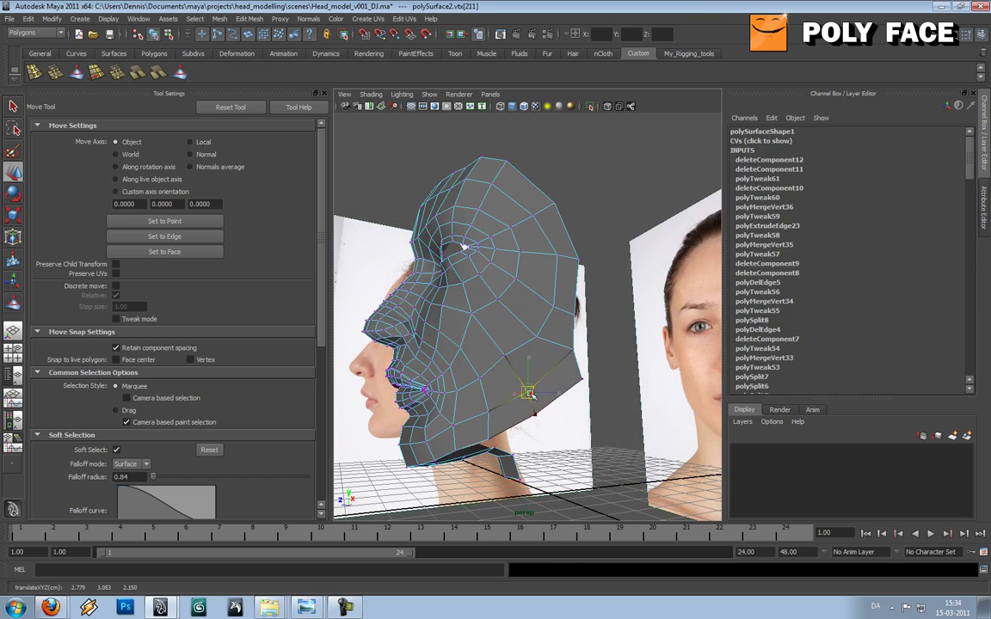
pyautogui.press('b')
pyautogui.moveTo(527, 386); pyautogui.dragTo(516, 391)
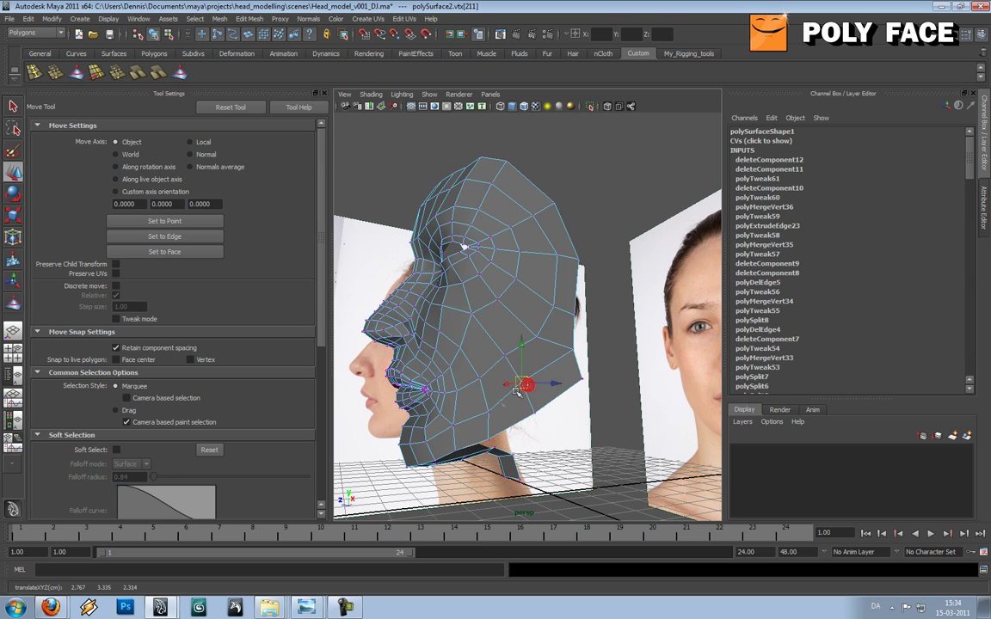
pyautogui.click(490, 412)
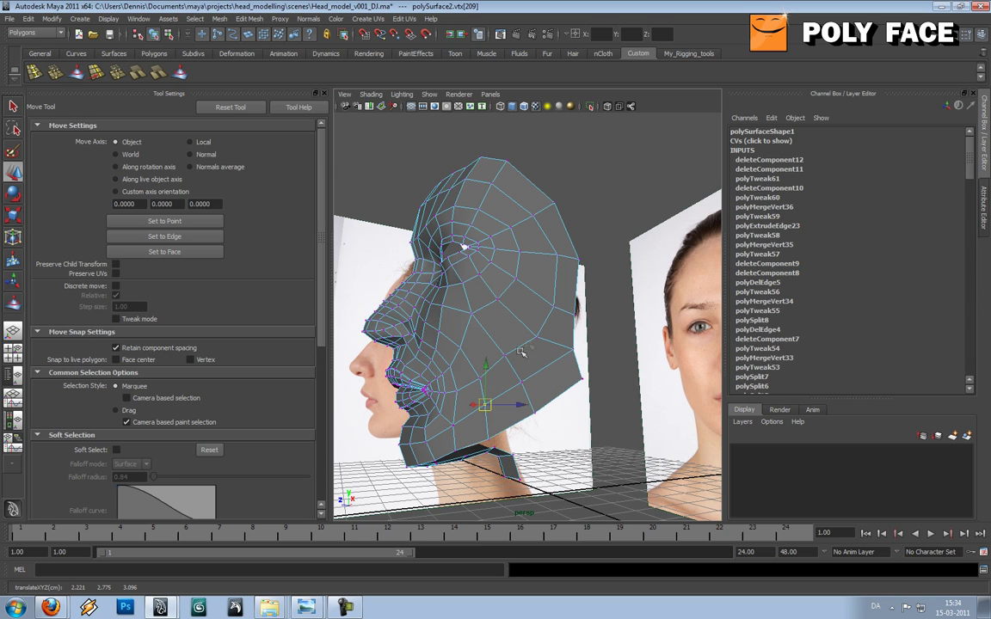
# Reposition the cheek and temple vertices to even out the polygon flow on the side of the face
pyautogui.click(536, 336)
pyautogui.click(505, 354)
pyautogui.click(479, 375)
pyautogui.keyDown('alt'); pyautogui.moveTo(487, 369); pyautogui.dragTo(514, 356); pyautogui.keyUp('alt')
pyautogui.click(536, 329)
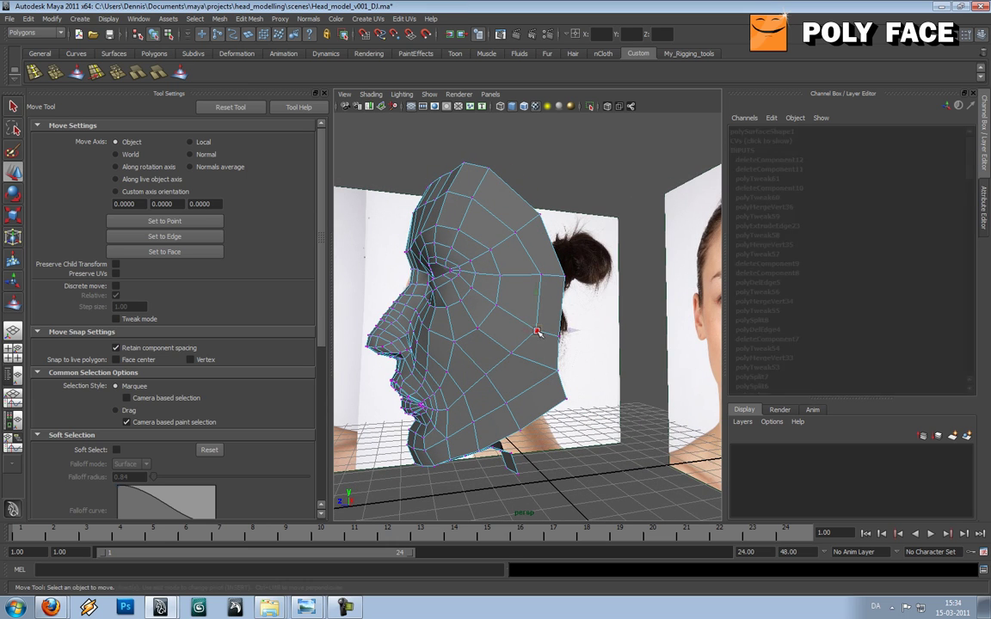
pyautogui.click(543, 273)
pyautogui.keyDown('alt'); pyautogui.moveTo(513, 354); pyautogui.dragTo(546, 370); pyautogui.keyUp('alt')
pyautogui.scroll(5, 575, 371)
pyautogui.click(555, 389)
pyautogui.keyDown('alt'); pyautogui.moveTo(567, 408); pyautogui.dragTo(548, 374); pyautogui.keyUp('alt')
pyautogui.scroll(-5, 544, 392)
# Align the vertices along the lower jaw border to the jawline in the side view
pyautogui.press('space')
pyautogui.scroll(4, 578, 330)
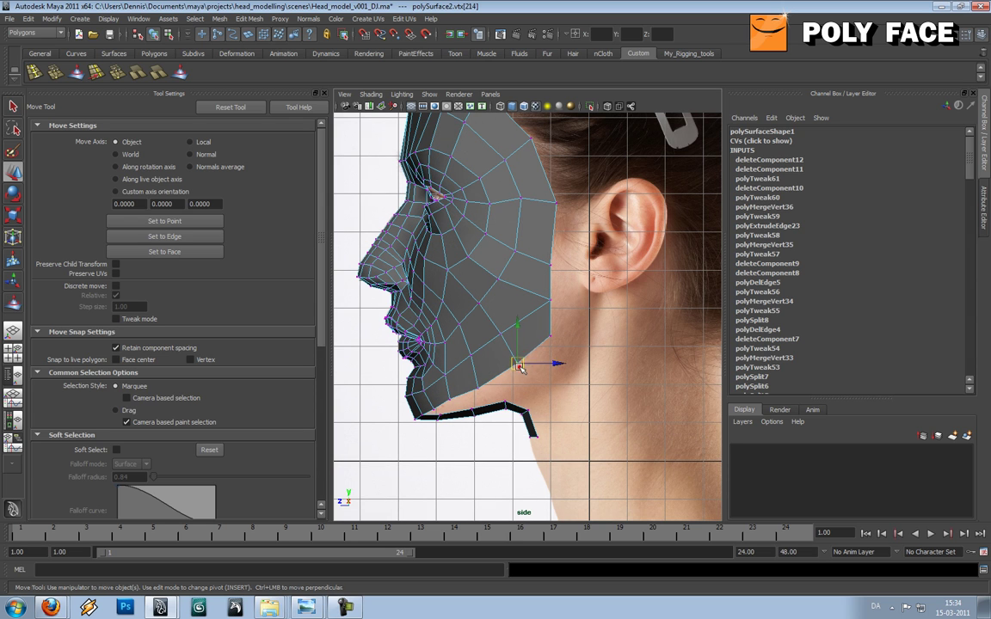
pyautogui.click(489, 390)
pyautogui.moveTo(478, 388); pyautogui.dragTo(477, 385)
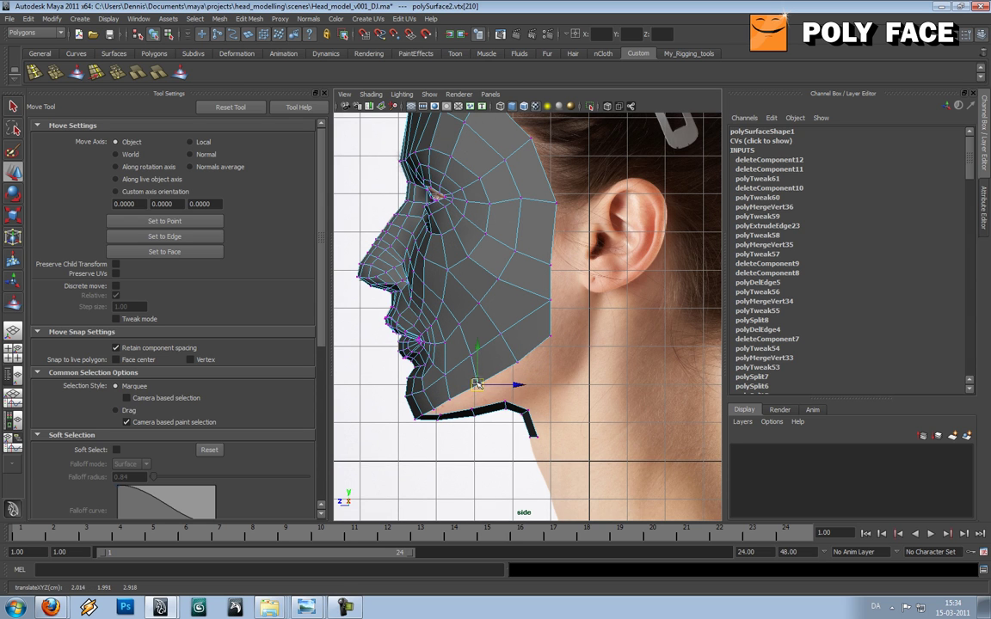
# Extrude the forehead's upper border edges and move them up and back along the skull in the side view
pyautogui.scroll(-5, 478, 384)
pyautogui.keyDown('alt'); pyautogui.moveTo(525, 308); pyautogui.dragTo(517, 337, button='middle'); pyautogui.keyUp('alt')
pyautogui.press('space')
pyautogui.moveTo(516, 337)
pyautogui.mouseDown()
pyautogui.moveTo(516, 310)
pyautogui.moveTo(593, 325)
pyautogui.moveTo(529, 321)
pyautogui.mouseUp()
pyautogui.keyDown('alt'); pyautogui.moveTo(529, 322); pyautogui.dragTo(527, 333, button='middle'); pyautogui.keyUp('alt')
pyautogui.scroll(3, 528, 334)
pyautogui.keyDown('alt'); pyautogui.moveTo(527, 335); pyautogui.dragTo(563, 301); pyautogui.keyUp('alt')
pyautogui.scroll(3, 560, 311)
pyautogui.scroll(-4, 552, 300)
pyautogui.press('space')
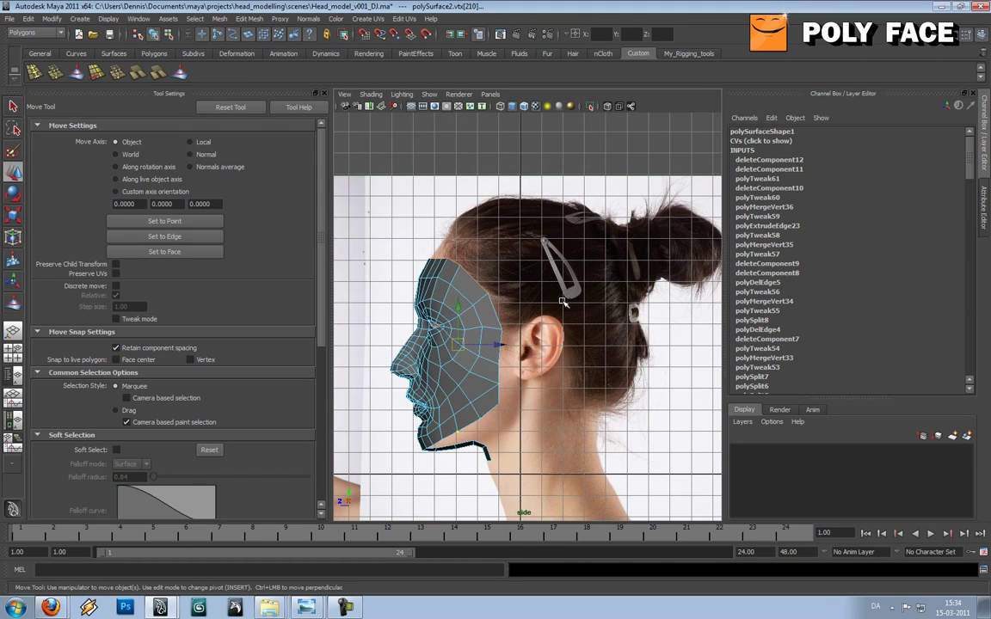
pyautogui.press('t')
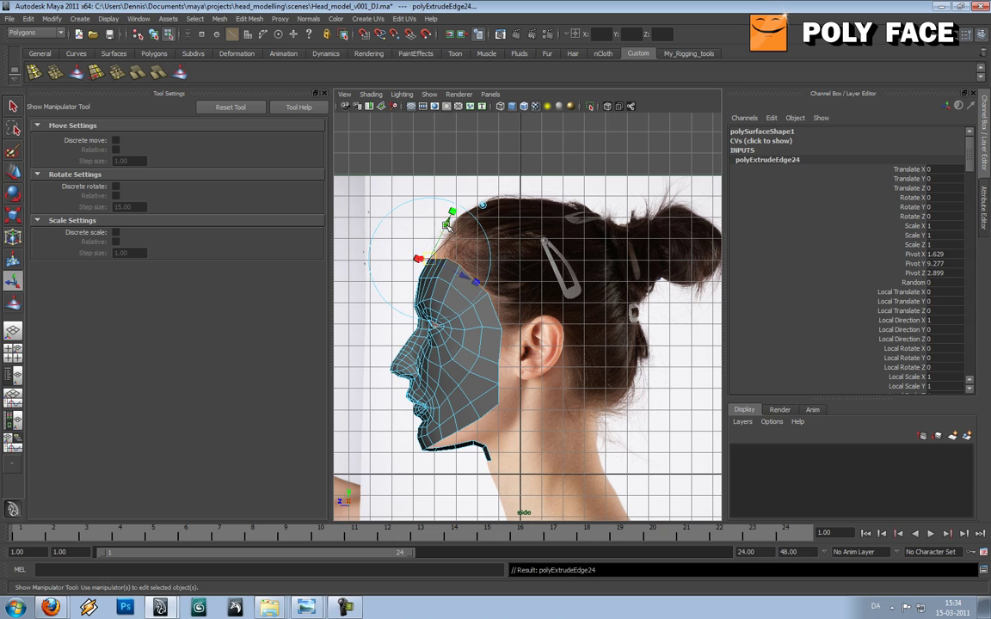
pyautogui.press('w')
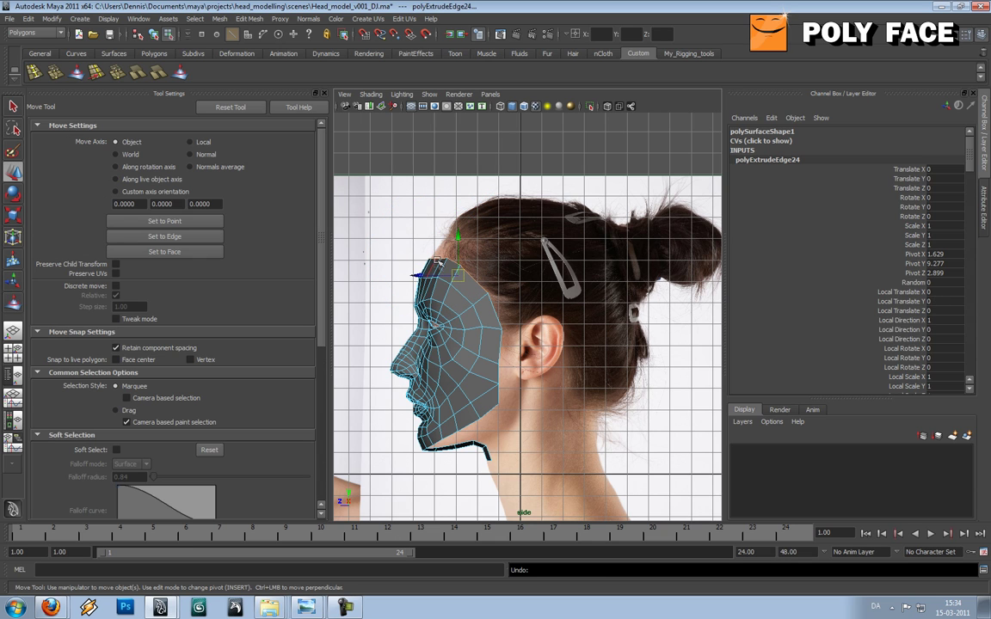
pyautogui.moveTo(458, 274); pyautogui.dragTo(487, 228)
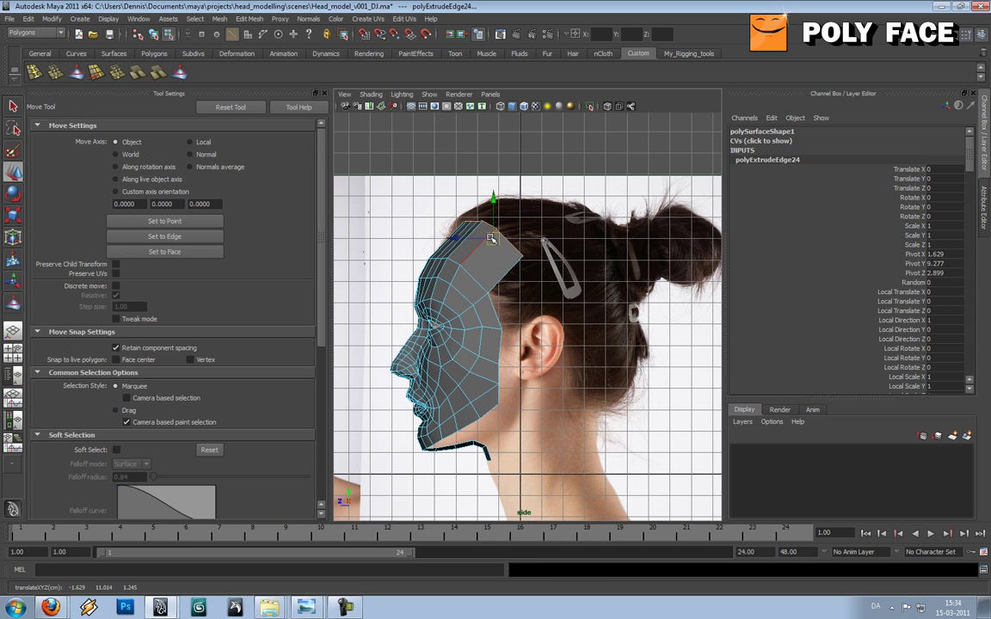
# Rotate and scale the extruded forehead edges to follow the curve of the skull
pyautogui.press('e')
pyautogui.moveTo(472, 285); pyautogui.dragTo(450, 279)
pyautogui.press('w')
pyautogui.press('e')
pyautogui.press('r')
pyautogui.moveTo(449, 239); pyautogui.dragTo(457, 242)
# Extrude the strip's end edges back to the top of the head, and rotate and scale them upright
pyautogui.hotkey('ctrl', 'e')
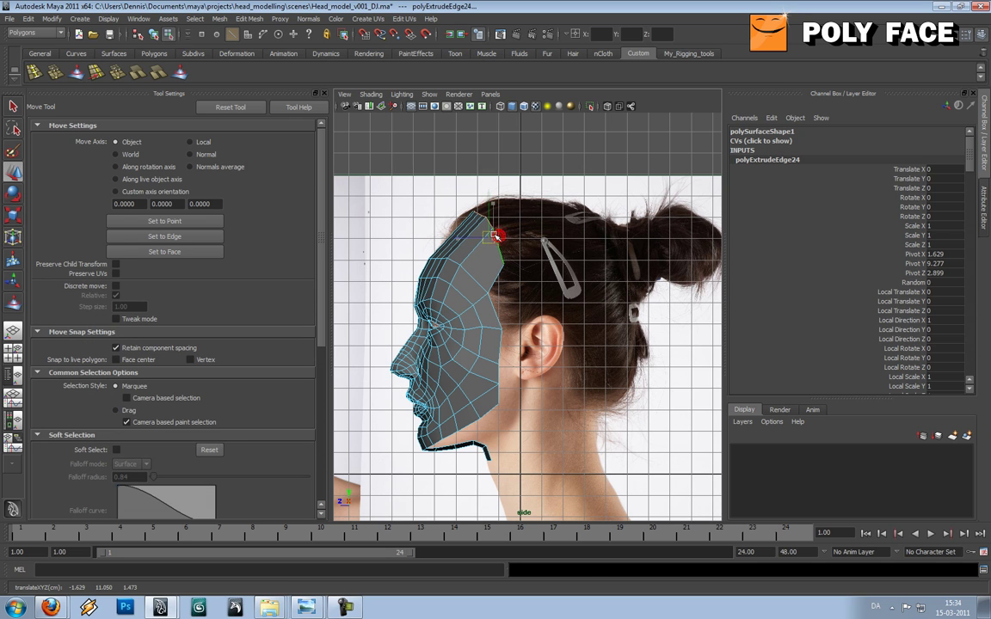
pyautogui.press('w')
pyautogui.moveTo(490, 238); pyautogui.dragTo(546, 229)
pyautogui.press('e')
pyautogui.press('r')
pyautogui.press('e')
pyautogui.press('r')
pyautogui.moveTo(508, 231); pyautogui.dragTo(537, 227)
pyautogui.press('w')
pyautogui.press('e')
pyautogui.press('r')
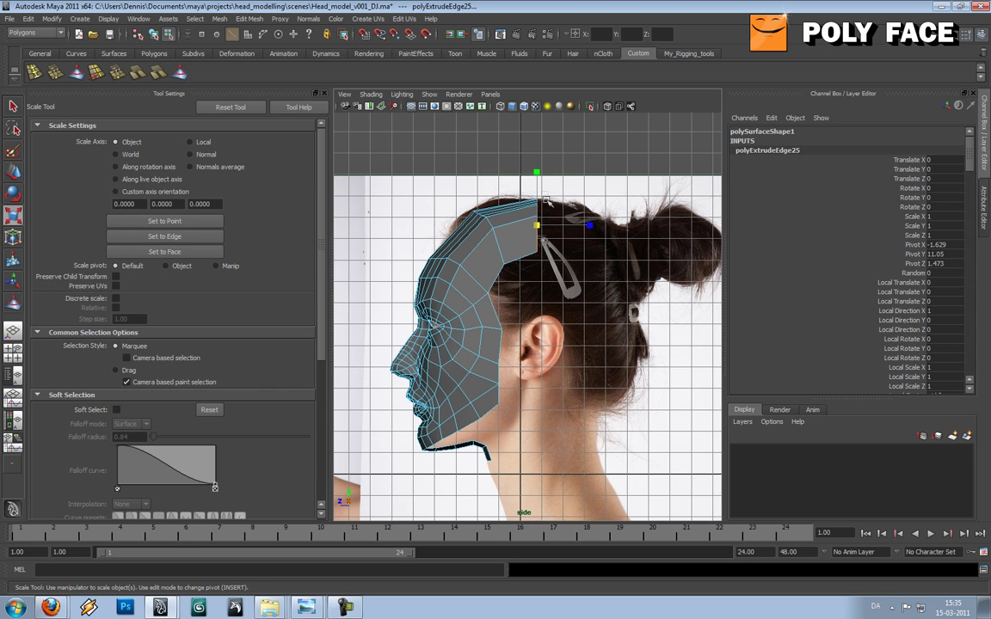
# Reselect the end edges of the strip at the top of the head and adjust their position
pyautogui.click(544, 154)
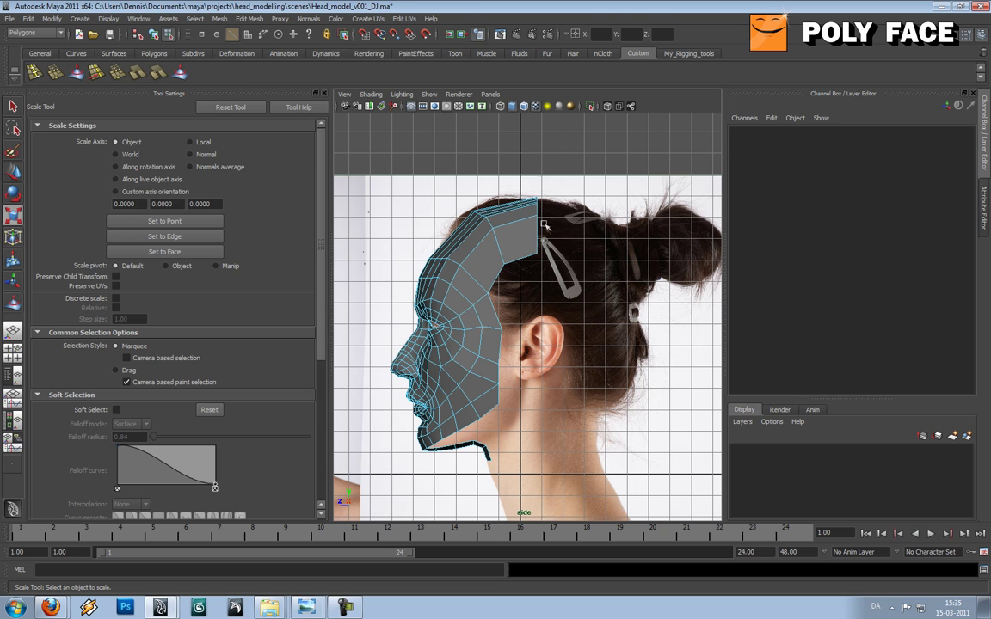
pyautogui.moveTo(524, 288); pyautogui.dragTo(523, 288)
pyautogui.moveTo(465, 189); pyautogui.dragTo(475, 227)
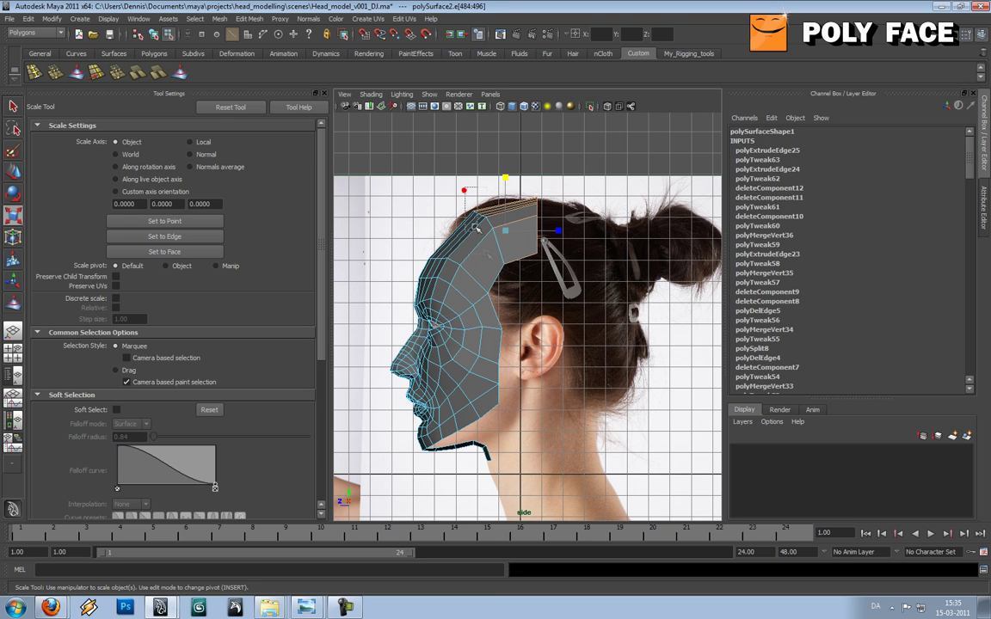
pyautogui.moveTo(509, 296); pyautogui.dragTo(509, 295)
pyautogui.scroll(-5, 510, 284)
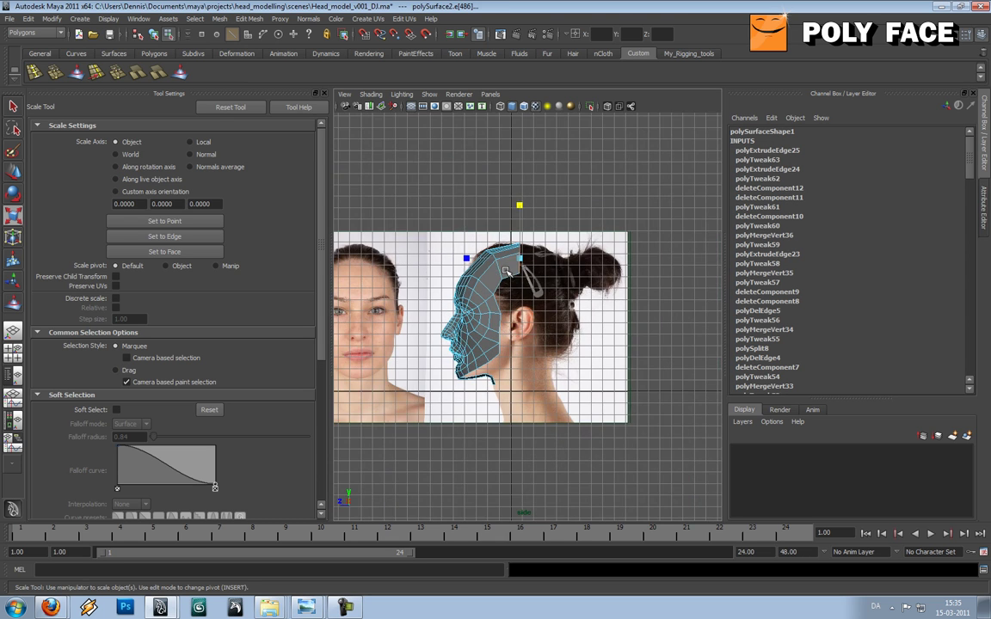
pyautogui.scroll(2, 513, 297)
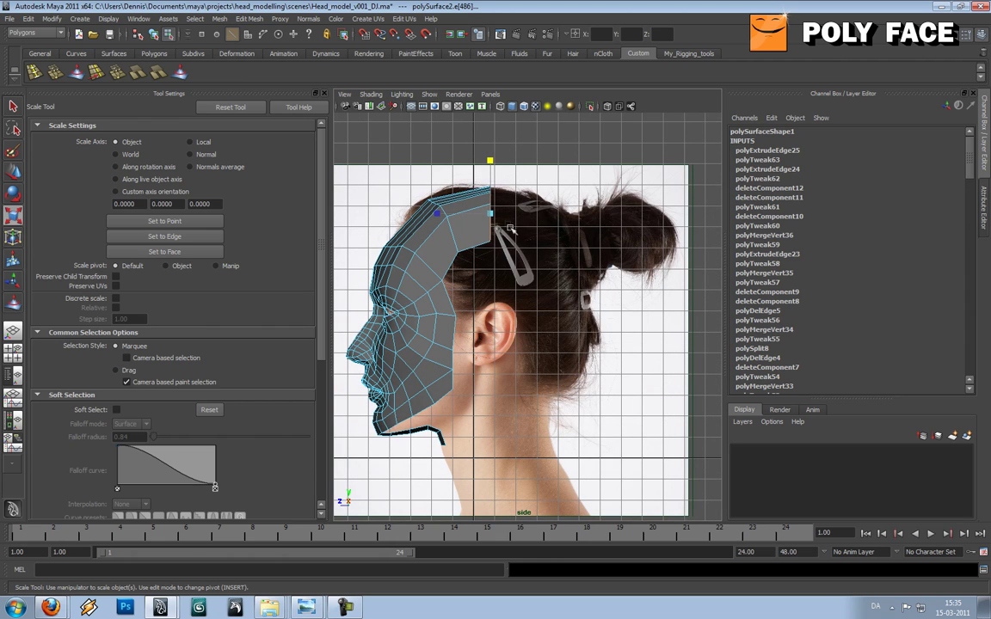
pyautogui.press('w')
pyautogui.moveTo(491, 214); pyautogui.dragTo(522, 206)
# Extrude the end edges back and down past the crown, rotating them to follow the skull's curve
pyautogui.press('g')
pyautogui.press('w')
pyautogui.press('e')
pyautogui.press('w')
pyautogui.moveTo(557, 246); pyautogui.dragTo(485, 258)
pyautogui.press('e')
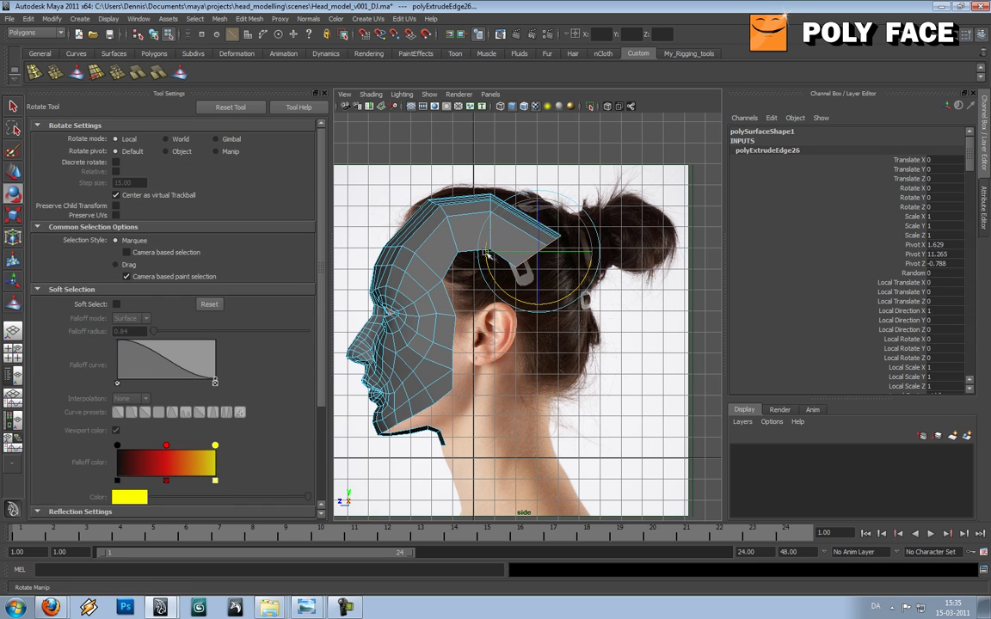
pyautogui.press('w')
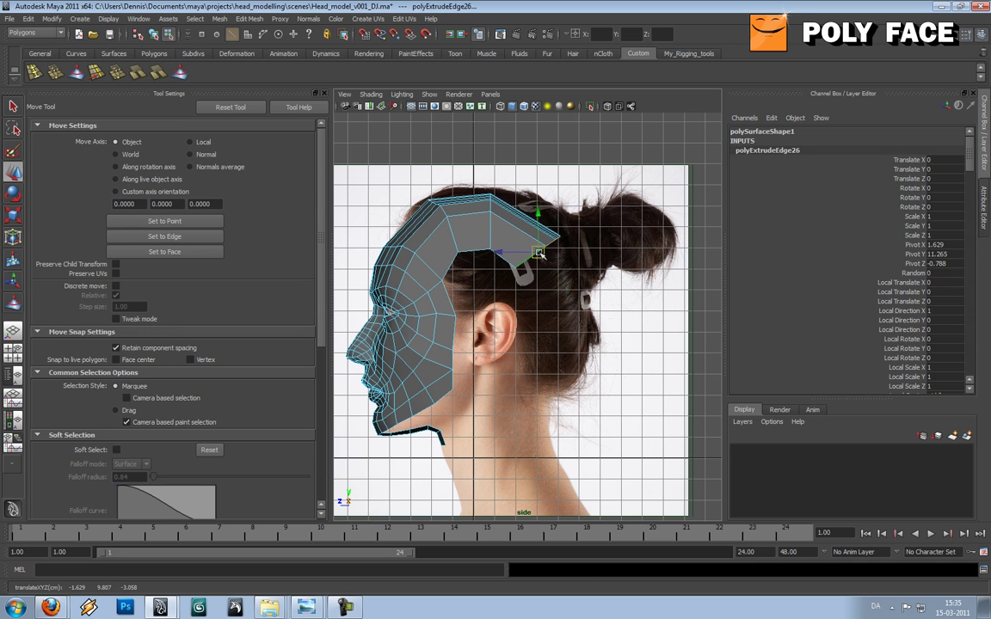
# Extrude the end edges down the back of the head to the upper ear level and rotate them to near horizontal
pyautogui.hotkey('ctrl', 'e')
pyautogui.press('w')
pyautogui.moveTo(562, 257); pyautogui.dragTo(517, 255)
pyautogui.press('e')
pyautogui.press('w')
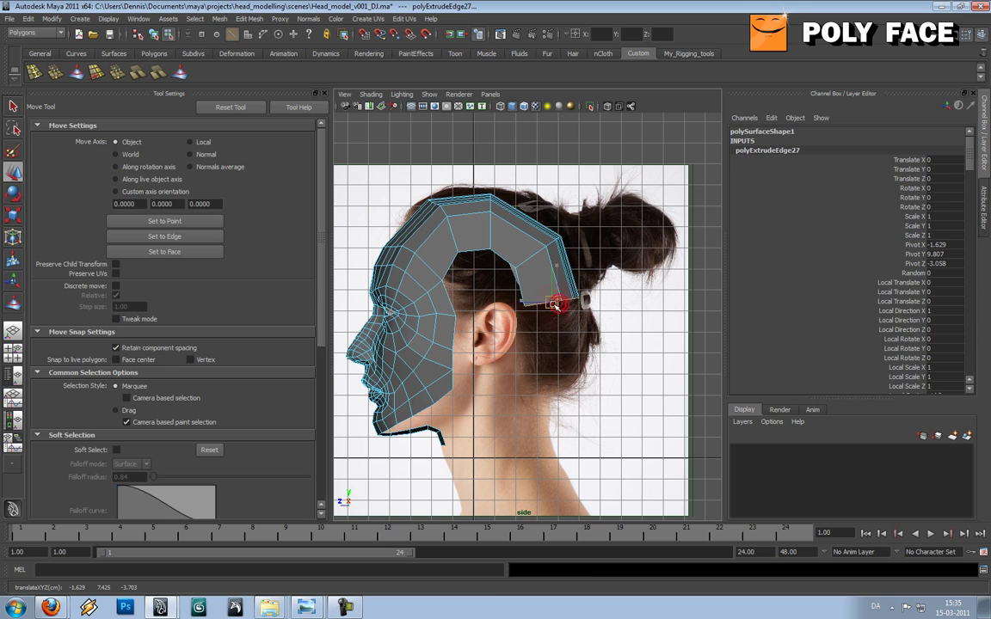
# Extrude the strip's end edges down behind the ear to about earlobe level, rotating them to follow the skull's curve
pyautogui.hotkey('ctrl', 'e')
pyautogui.press('w')
pyautogui.moveTo(559, 311); pyautogui.dragTo(517, 302)
pyautogui.press('e')
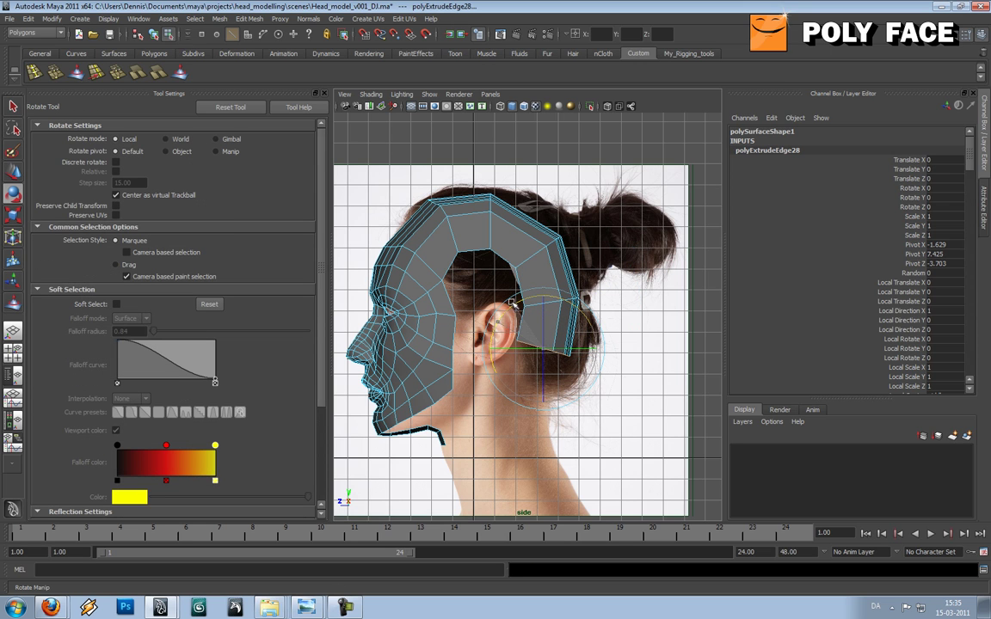
pyautogui.press('w')
pyautogui.moveTo(544, 349); pyautogui.dragTo(538, 355)
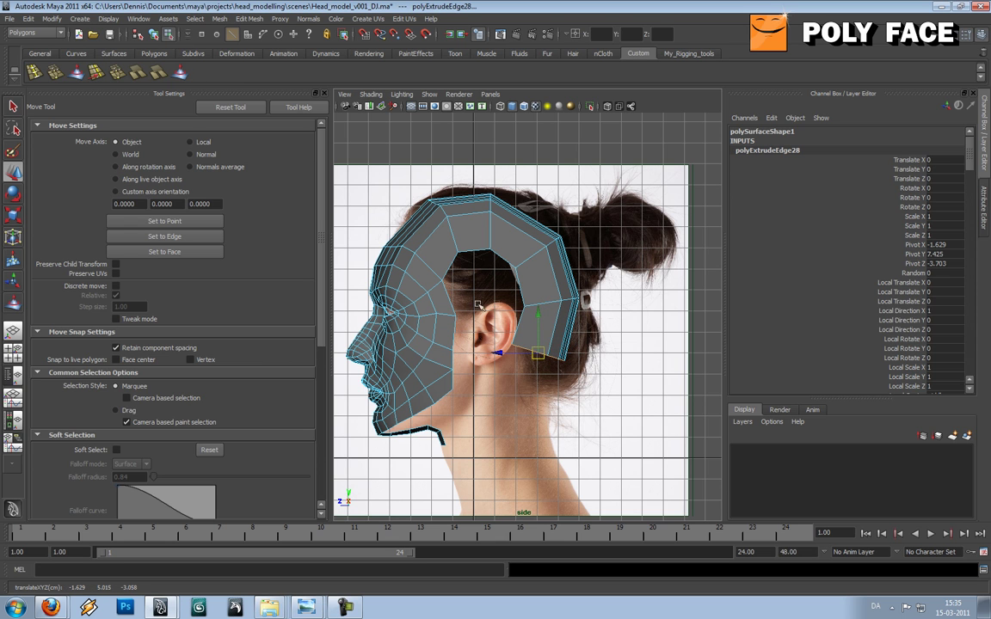
# Extrude the end edges down and forward to the nape and rotate them to horizontal
pyautogui.scroll(-5, 473, 275)
pyautogui.scroll(4, 482, 289)
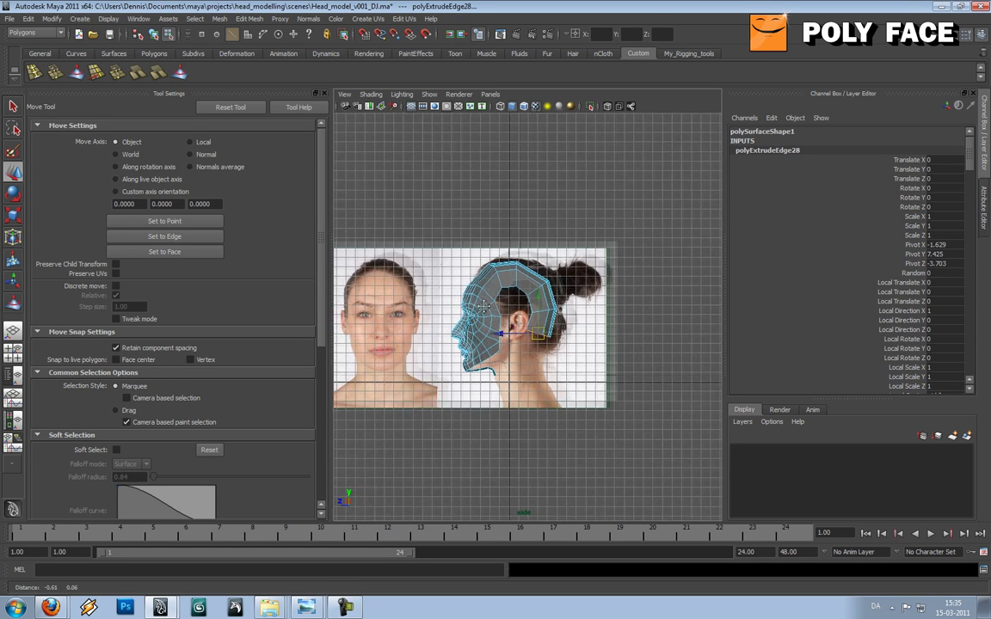
pyautogui.moveTo(492, 310)
pyautogui.keyDown('alt'); pyautogui.mouseDown(button='middle')
pyautogui.moveTo(502, 297)
pyautogui.moveTo(484, 318)
pyautogui.mouseUp(button='middle'); pyautogui.keyUp('alt')
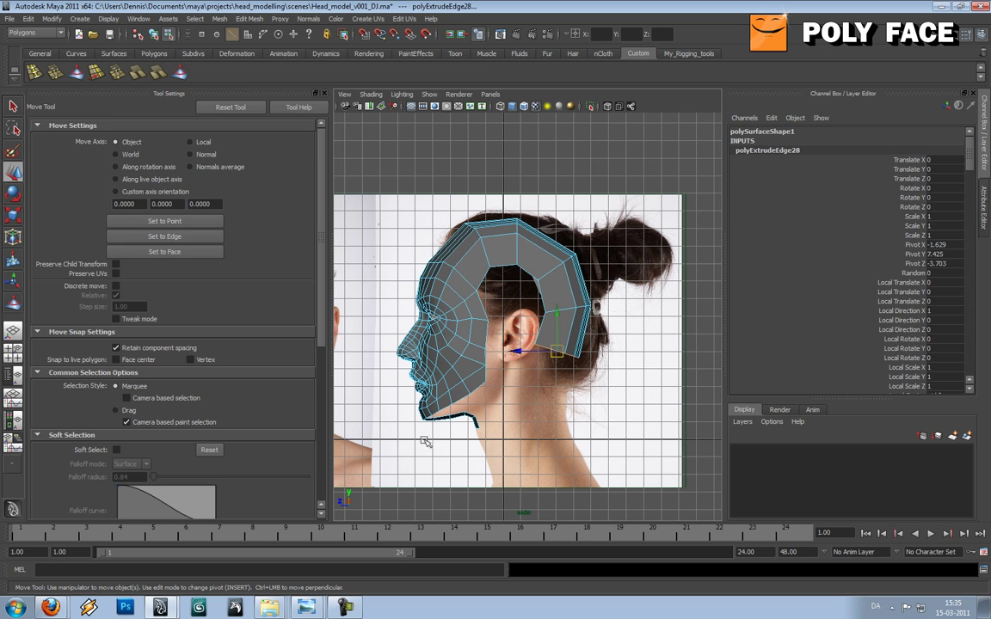
pyautogui.scroll(2, 555, 312)
pyautogui.hotkey('ctrl', 'e')
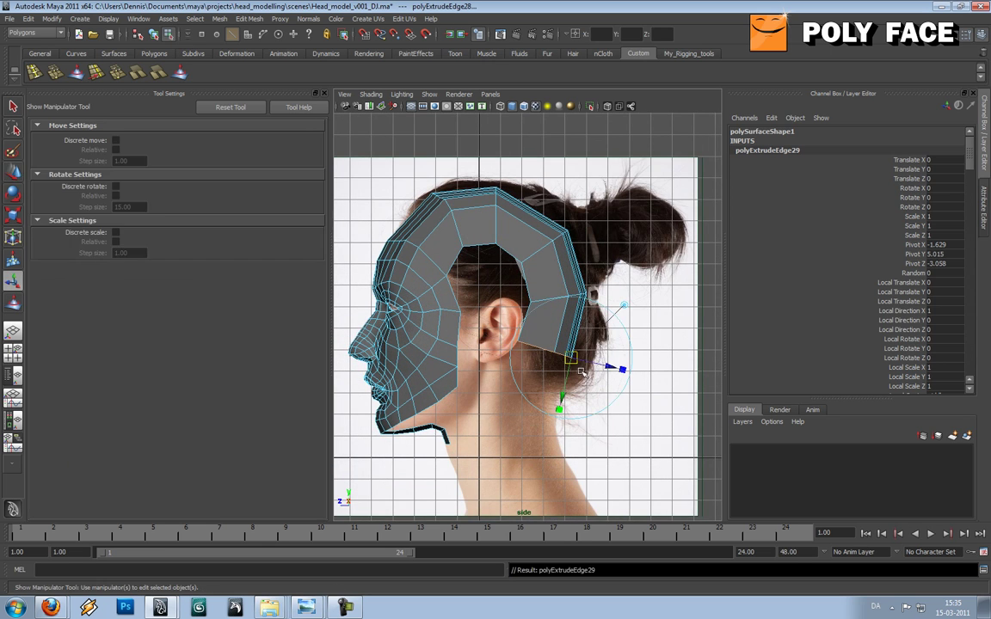
pyautogui.moveTo(547, 353)
pyautogui.mouseDown()
pyautogui.moveTo(542, 394)
pyautogui.moveTo(561, 357)
pyautogui.mouseUp()
pyautogui.press('e')
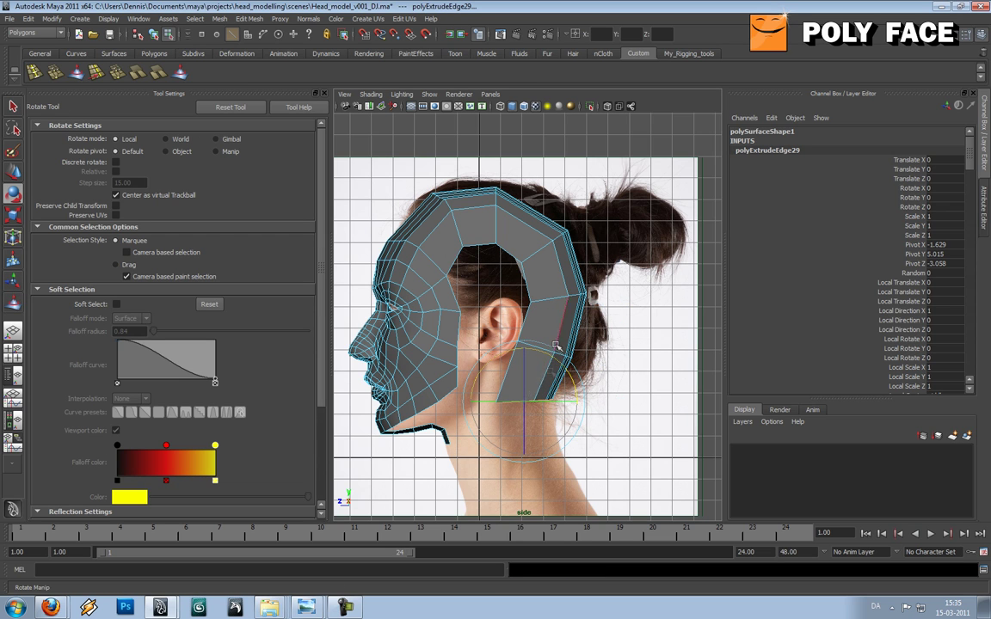
# Extrude the nape edges straight down to form the first section of the back of the neck
pyautogui.press('w')
pyautogui.moveTo(524, 403); pyautogui.dragTo(527, 432)
pyautogui.hotkey('ctrl', 'e')
pyautogui.press('w')
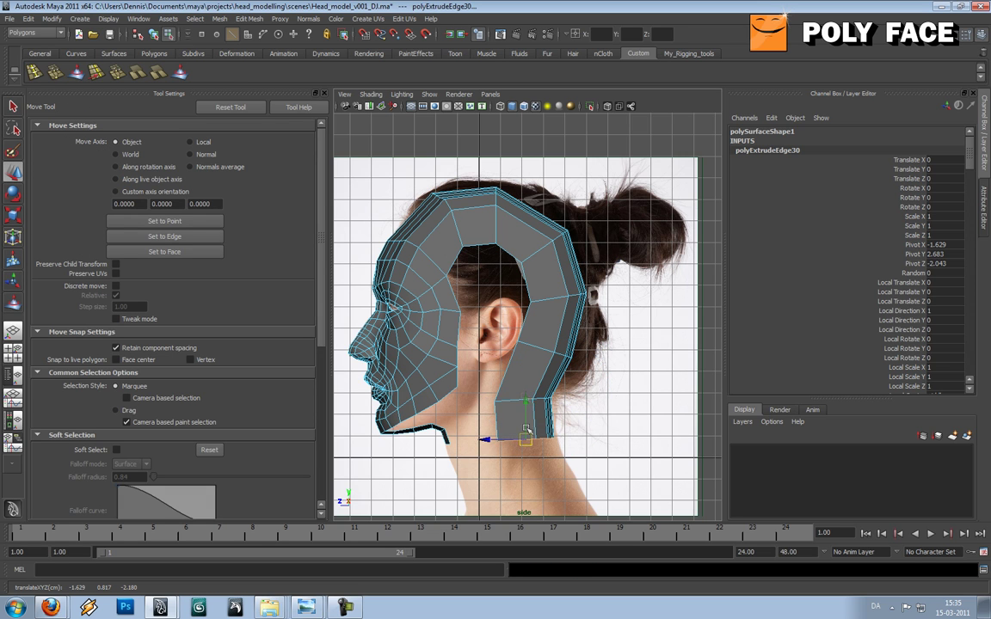
# Examine the extruded head strip in the perspective view from the side, the top and behind
pyautogui.press('space')
pyautogui.moveTo(561, 318); pyautogui.dragTo(626, 311)
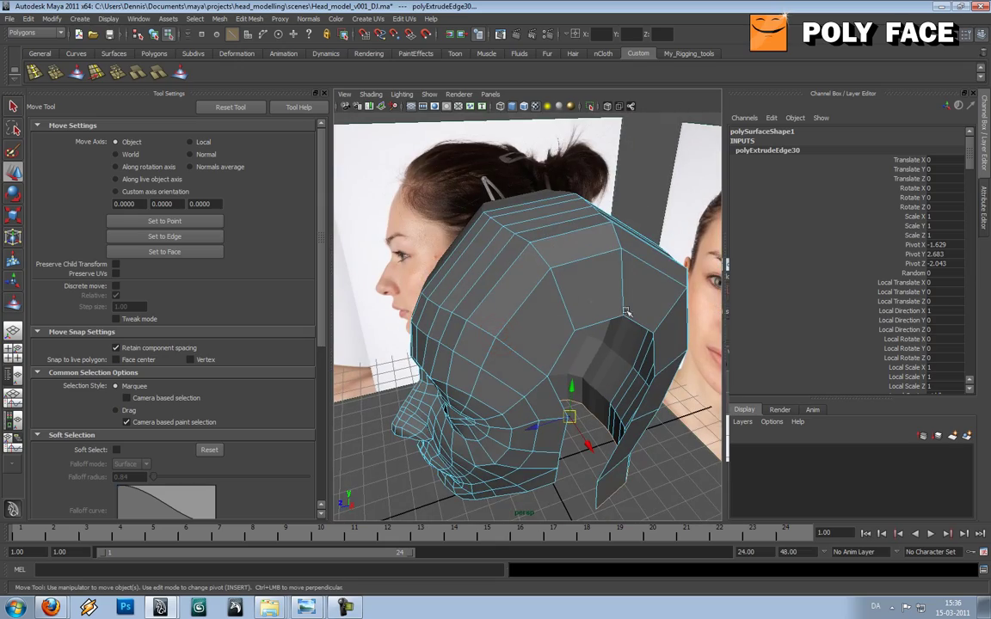
pyautogui.click(576, 264)
pyautogui.keyDown('alt'); pyautogui.moveTo(576, 264); pyautogui.dragTo(496, 294); pyautogui.keyUp('alt')
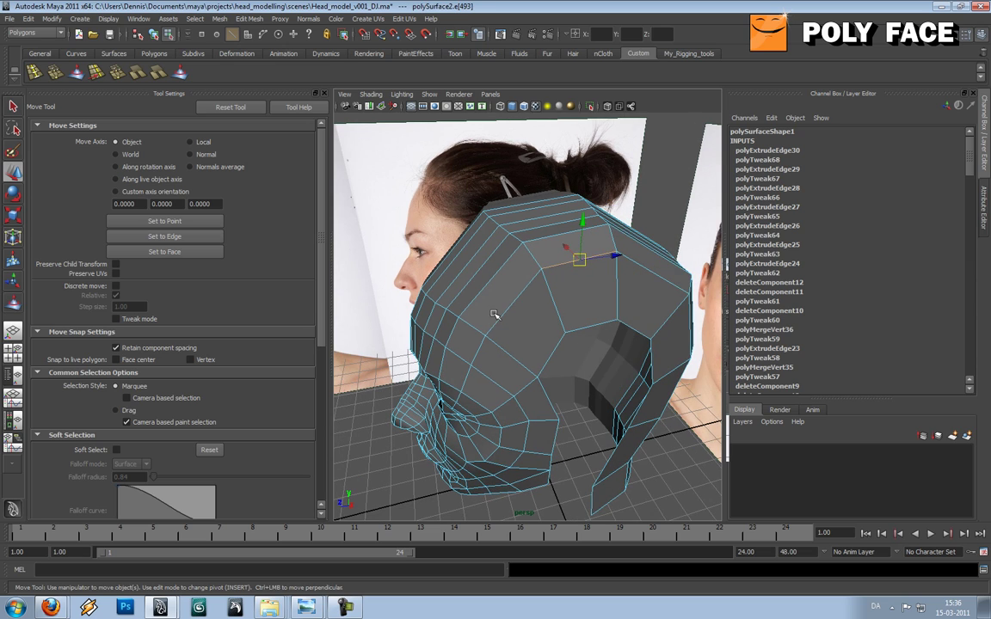
pyautogui.keyDown('alt'); pyautogui.moveTo(632, 311); pyautogui.dragTo(612, 315); pyautogui.keyUp('alt')
pyautogui.keyDown('alt'); pyautogui.moveTo(613, 315); pyautogui.dragTo(559, 310, button='right'); pyautogui.keyUp('alt')
pyautogui.keyDown('alt'); pyautogui.moveTo(675, 318); pyautogui.dragTo(606, 386); pyautogui.keyUp('alt')
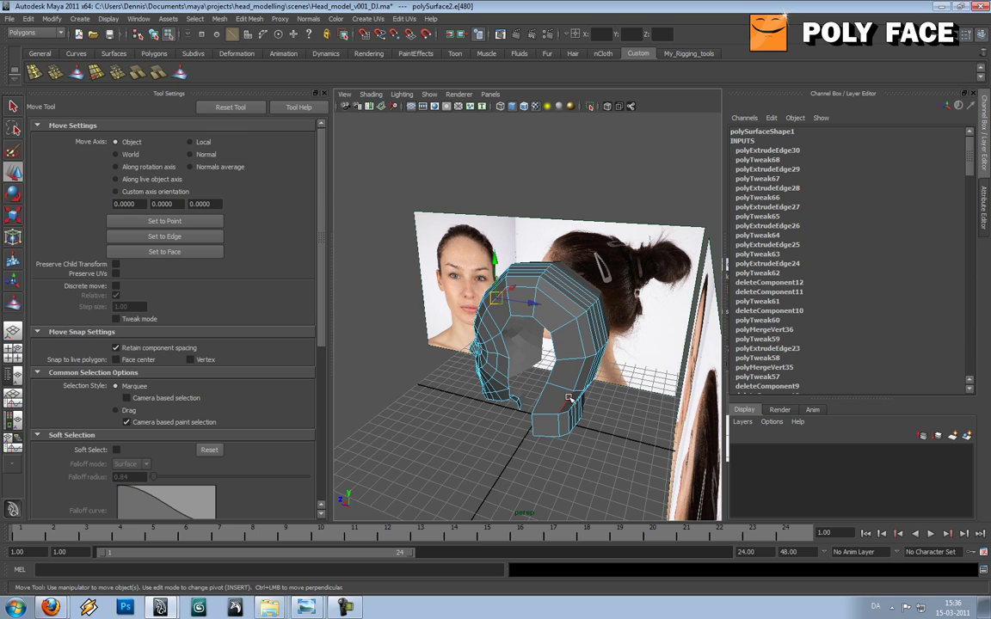
pyautogui.press('e')
pyautogui.press('r')
pyautogui.keyDown('alt'); pyautogui.moveTo(481, 365); pyautogui.dragTo(552, 356); pyautogui.keyUp('alt')
pyautogui.press('w')
pyautogui.keyDown('alt'); pyautogui.moveTo(596, 325); pyautogui.dragTo(514, 365); pyautogui.keyUp('alt')
pyautogui.keyDown('alt'); pyautogui.moveTo(514, 365); pyautogui.dragTo(537, 360, button='right'); pyautogui.keyUp('alt')
pyautogui.keyDown('alt'); pyautogui.moveTo(538, 361); pyautogui.dragTo(628, 341); pyautogui.keyUp('alt')
# Switch to vertex selection and move the outer crown vertices in the front view to follow the photo's rounded head outline
pyautogui.moveTo(569, 313); pyautogui.dragTo(554, 310, button='right')
pyautogui.moveTo(553, 299); pyautogui.dragTo(618, 315)
pyautogui.click(612, 300)
pyautogui.press('space')
pyautogui.moveTo(573, 289); pyautogui.dragTo(603, 288)
pyautogui.press('space')
pyautogui.moveTo(508, 255); pyautogui.dragTo(489, 348)
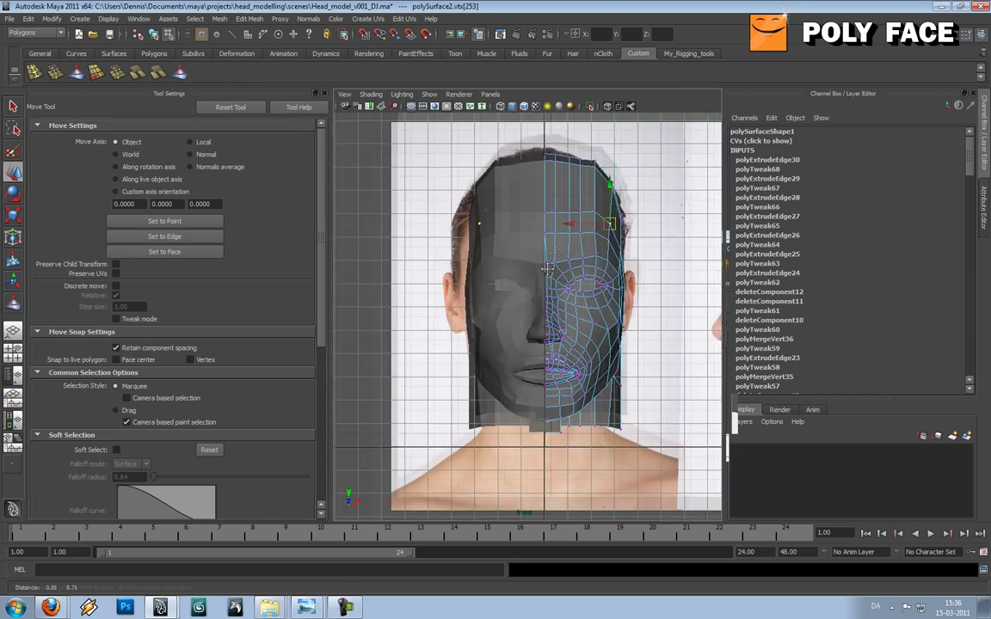
pyautogui.keyDown('alt'); pyautogui.moveTo(488, 352); pyautogui.dragTo(478, 378, button='middle'); pyautogui.keyUp('alt')
pyautogui.scroll(2, 521, 297)
pyautogui.moveTo(516, 222); pyautogui.dragTo(513, 247)
pyautogui.moveTo(509, 292); pyautogui.dragTo(530, 323)
# Reposition the vertices of the two upper forehead rows in the front view to even out their spacing
pyautogui.click(509, 315)
pyautogui.hotkey('ctrl', 'z')
pyautogui.click(531, 319)
pyautogui.click(529, 349)
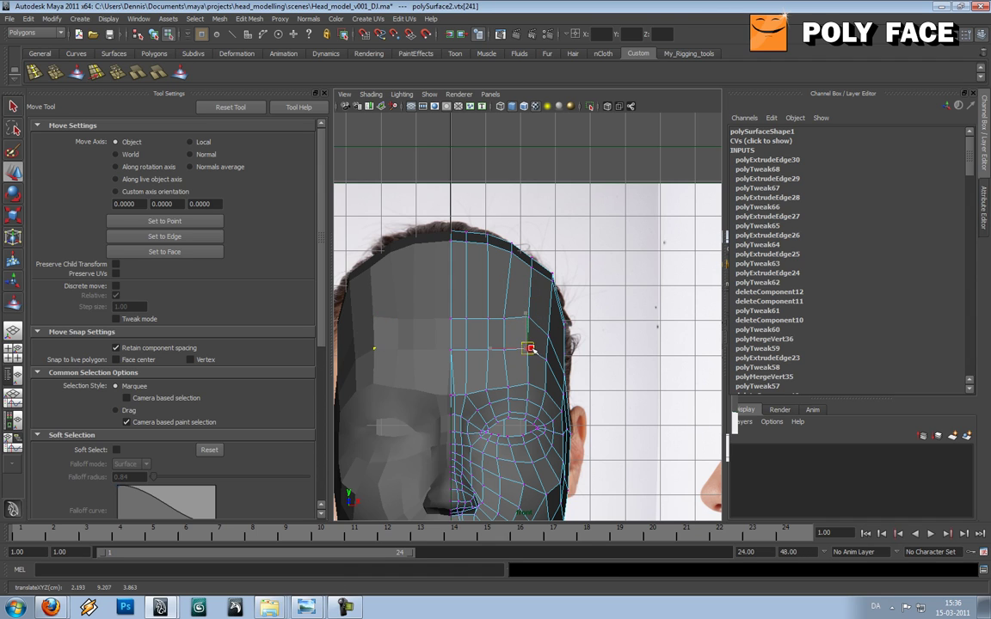
pyautogui.click(509, 321)
pyautogui.click(507, 350)
pyautogui.click(489, 318)
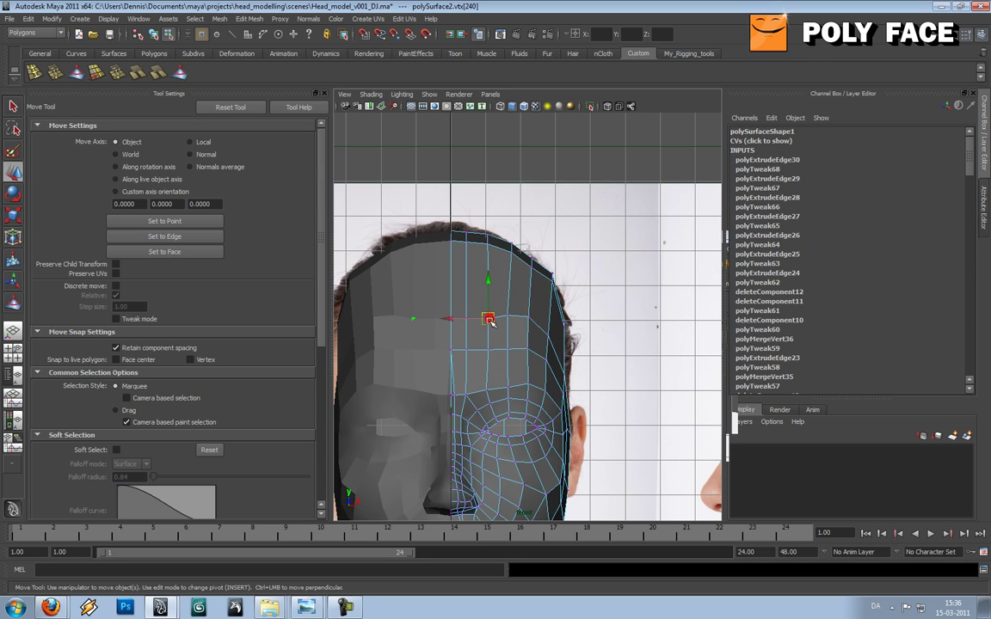
pyautogui.click(489, 351)
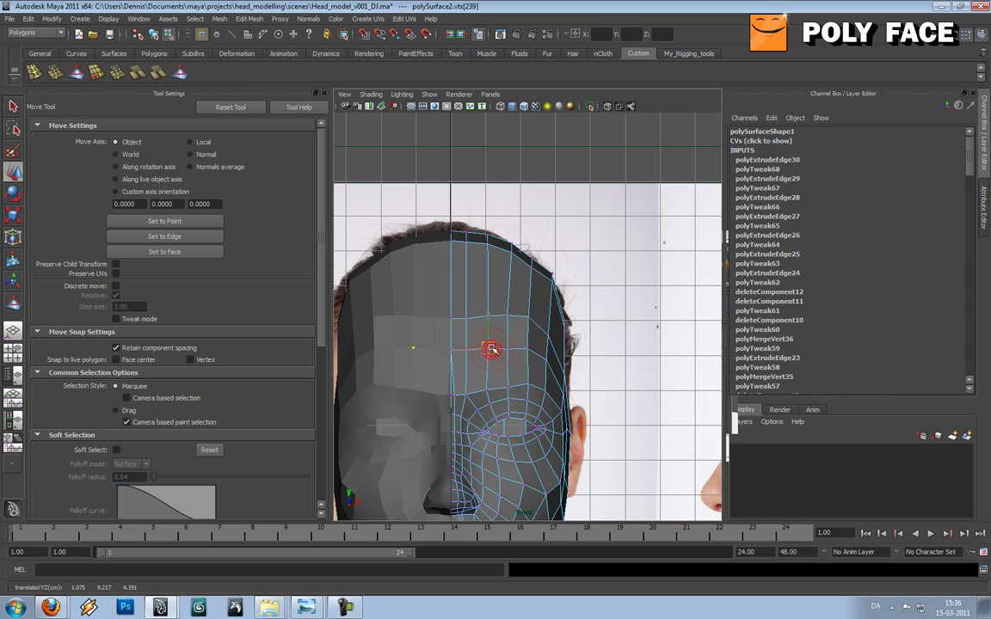
# Adjust the position of the crown vertex above the forehead in the perspective view to round the head's upper side
pyautogui.press('space')
pyautogui.moveTo(545, 300); pyautogui.dragTo(546, 292)
pyautogui.scroll(-8, 547, 294)
pyautogui.keyDown('alt'); pyautogui.moveTo(619, 297); pyautogui.dragTo(622, 273); pyautogui.keyUp('alt')
pyautogui.scroll(6, 550, 303)
pyautogui.scroll(4, 555, 297)
pyautogui.click(543, 268)
pyautogui.moveTo(541, 268); pyautogui.dragTo(461, 314)
# Examine the shape of the forehead and crown from front and three-quarter angles
pyautogui.scroll(-5, 545, 302)
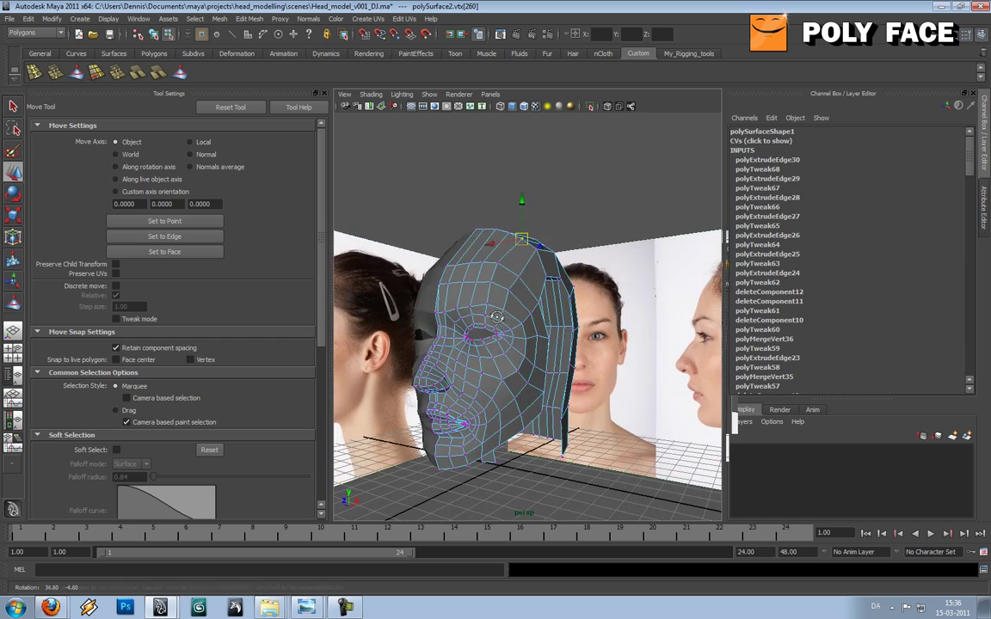
pyautogui.keyDown('alt'); pyautogui.moveTo(590, 317); pyautogui.dragTo(529, 323); pyautogui.keyUp('alt')
pyautogui.keyDown('alt'); pyautogui.moveTo(400, 368); pyautogui.dragTo(482, 374); pyautogui.keyUp('alt')
pyautogui.keyDown('alt'); pyautogui.moveTo(538, 416); pyautogui.dragTo(525, 369); pyautogui.keyUp('alt')
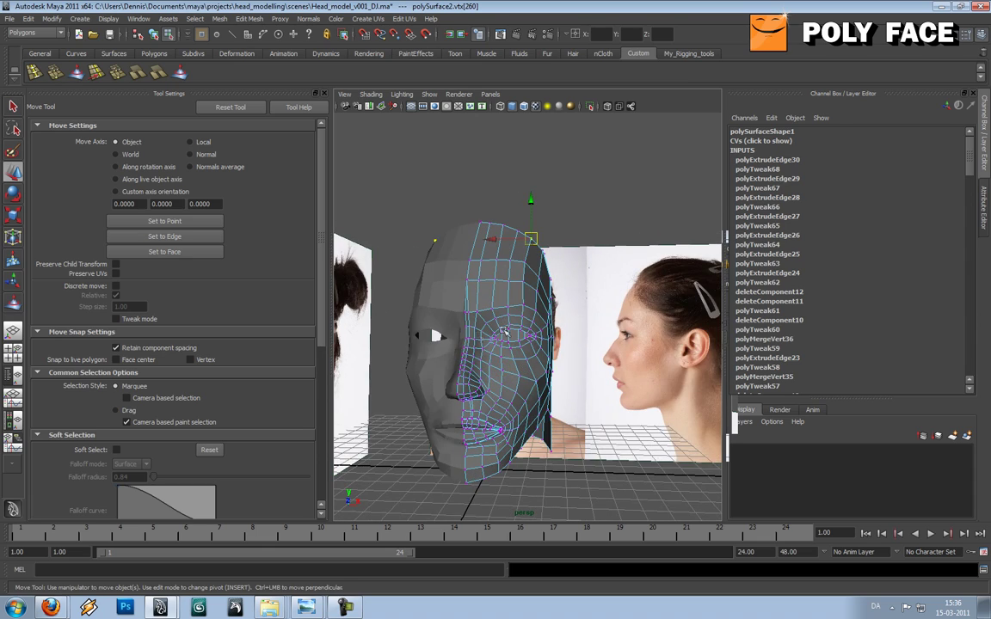
pyautogui.keyDown('alt'); pyautogui.moveTo(436, 336); pyautogui.dragTo(506, 336); pyautogui.keyUp('alt')
pyautogui.scroll(3, 542, 329)
pyautogui.keyDown('alt'); pyautogui.moveTo(509, 387); pyautogui.dragTo(516, 367, button='middle'); pyautogui.keyUp('alt')
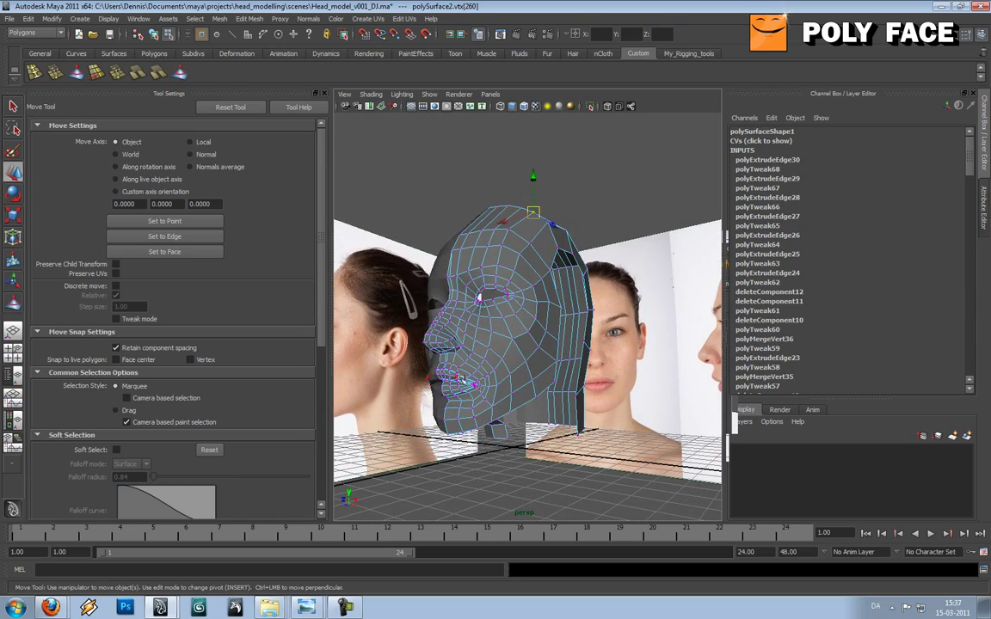
# Select the outer vertices along the lower back of the head and nape and reposition them to round the silhouette
pyautogui.keyDown('alt'); pyautogui.moveTo(490, 316); pyautogui.dragTo(548, 338); pyautogui.keyUp('alt')
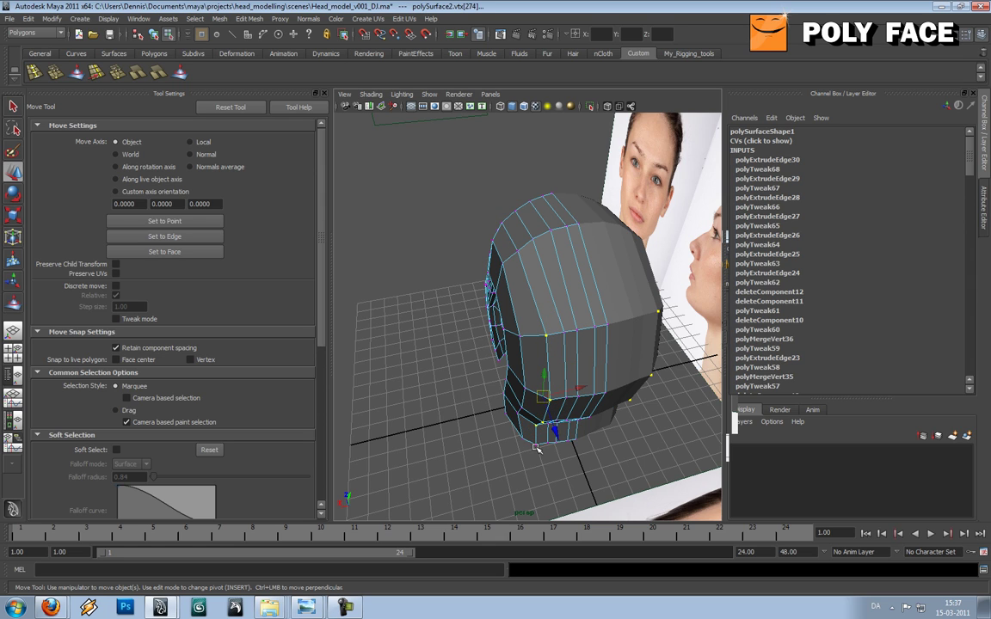
pyautogui.keyDown('alt'); pyautogui.moveTo(570, 408); pyautogui.dragTo(582, 441); pyautogui.keyUp('alt')
pyautogui.moveTo(585, 392); pyautogui.dragTo(586, 417)
pyautogui.click(538, 432)
pyautogui.moveTo(553, 440); pyautogui.dragTo(550, 429)
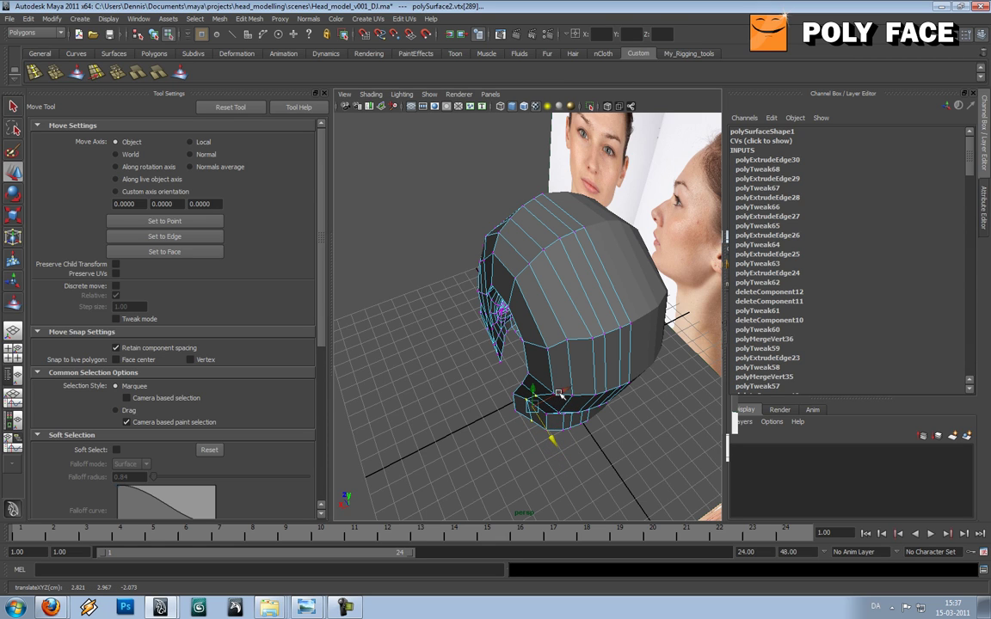
# Reposition the side strip's vertices across the top of the head to smooth its curve
pyautogui.keyDown('alt'); pyautogui.moveTo(551, 430); pyautogui.dragTo(594, 353); pyautogui.keyUp('alt')
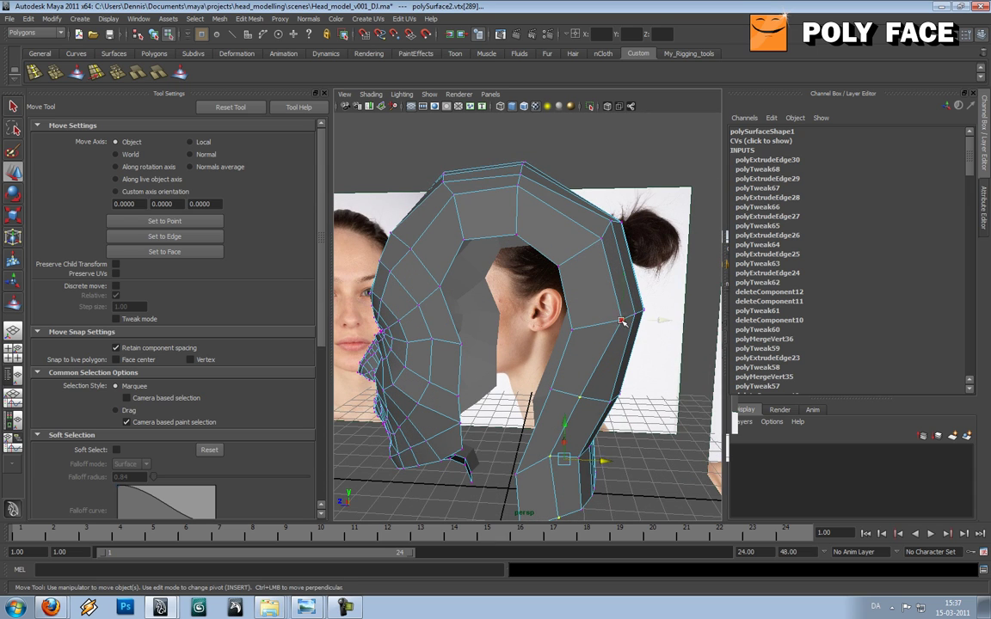
pyautogui.moveTo(611, 277); pyautogui.dragTo(580, 256)
pyautogui.click(517, 200)
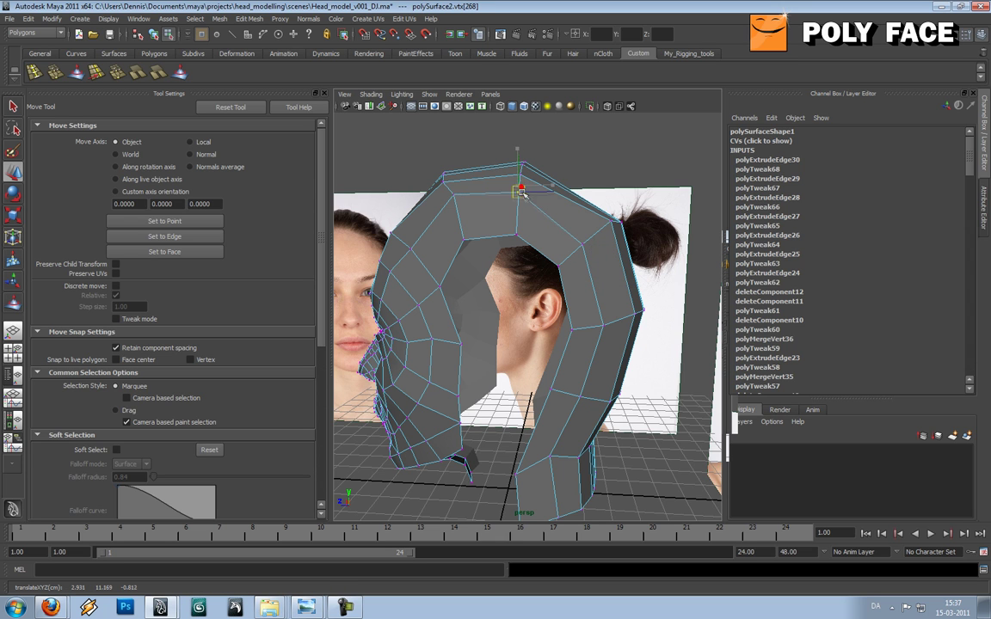
pyautogui.click(453, 195)
pyautogui.keyDown('alt'); pyautogui.moveTo(453, 195); pyautogui.dragTo(633, 276); pyautogui.keyUp('alt')
pyautogui.click(524, 294)
# Move the side strip's vertices one by one from the upper back of the head down to the nape
pyautogui.moveTo(619, 228); pyautogui.dragTo(609, 233)
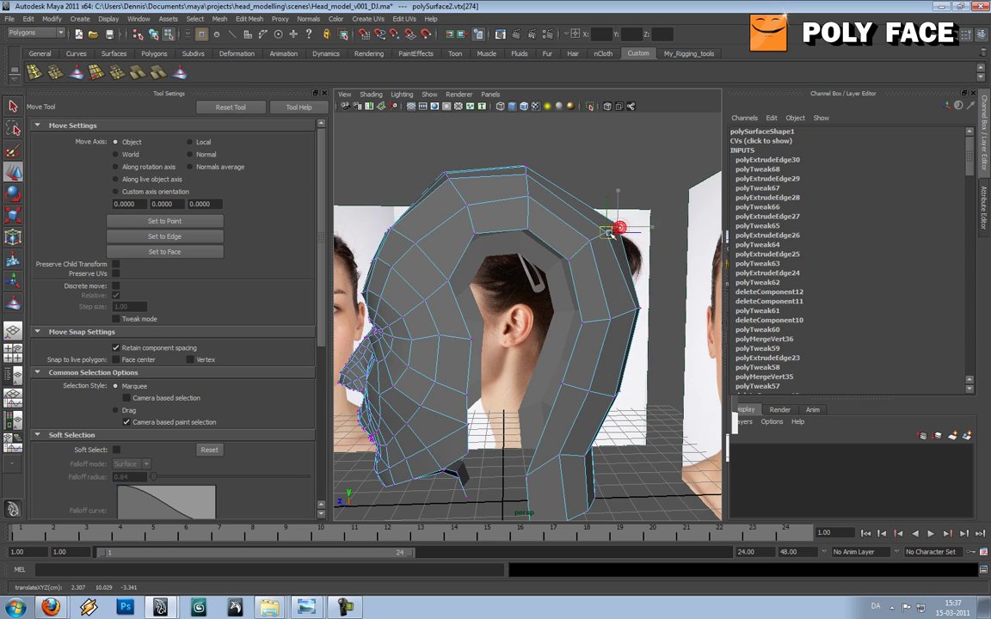
pyautogui.click(638, 312)
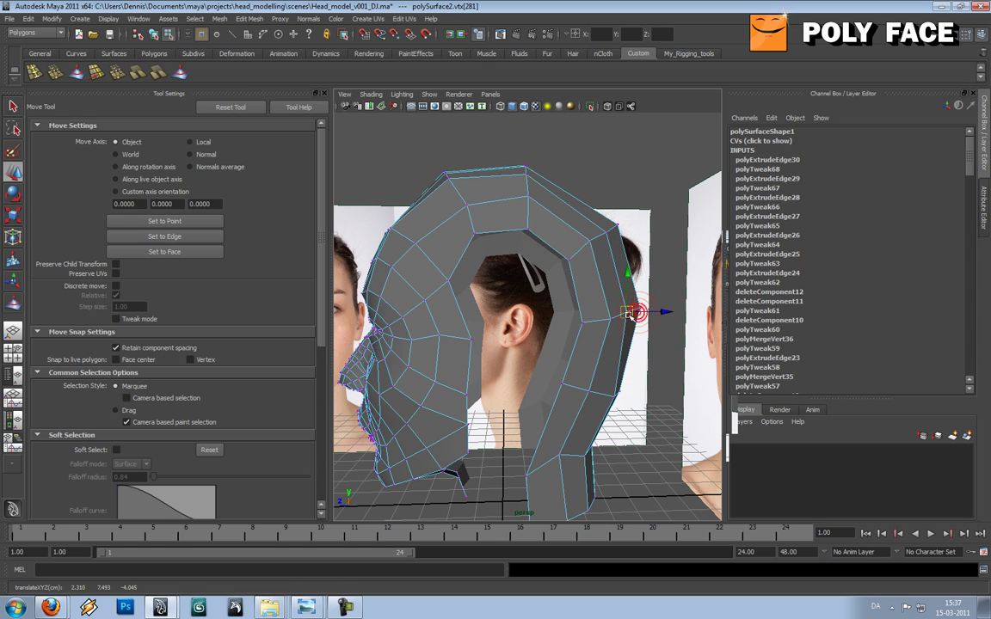
pyautogui.click(614, 400)
pyautogui.keyDown('alt'); pyautogui.moveTo(626, 411); pyautogui.dragTo(588, 454); pyautogui.keyUp('alt')
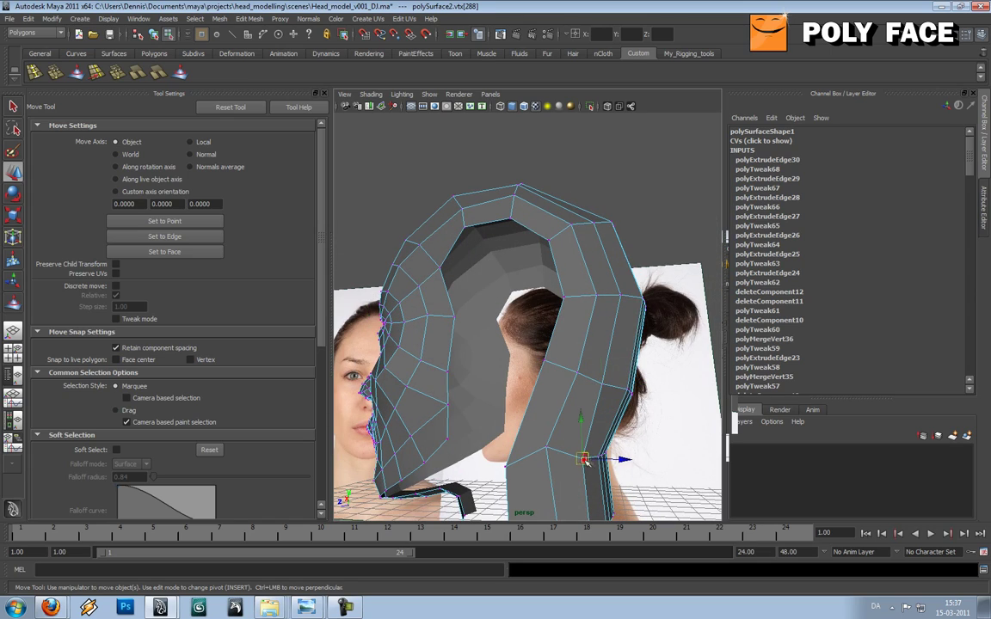
pyautogui.click(547, 472)
# Select the second lengthwise edge loop out from the centre line over the crown and back of the head and delete it
pyautogui.keyDown('alt'); pyautogui.moveTo(592, 364); pyautogui.dragTo(508, 291); pyautogui.keyUp('alt')
pyautogui.moveTo(553, 323); pyautogui.dragTo(553, 295, button='right')
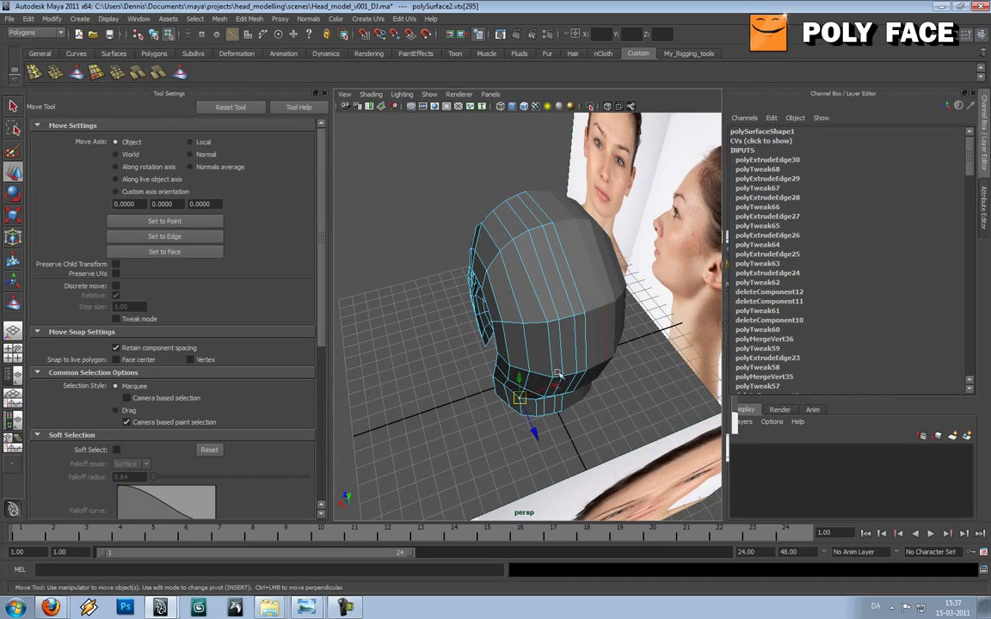
pyautogui.keyDown('alt'); pyautogui.moveTo(545, 407); pyautogui.dragTo(418, 301); pyautogui.keyUp('alt')
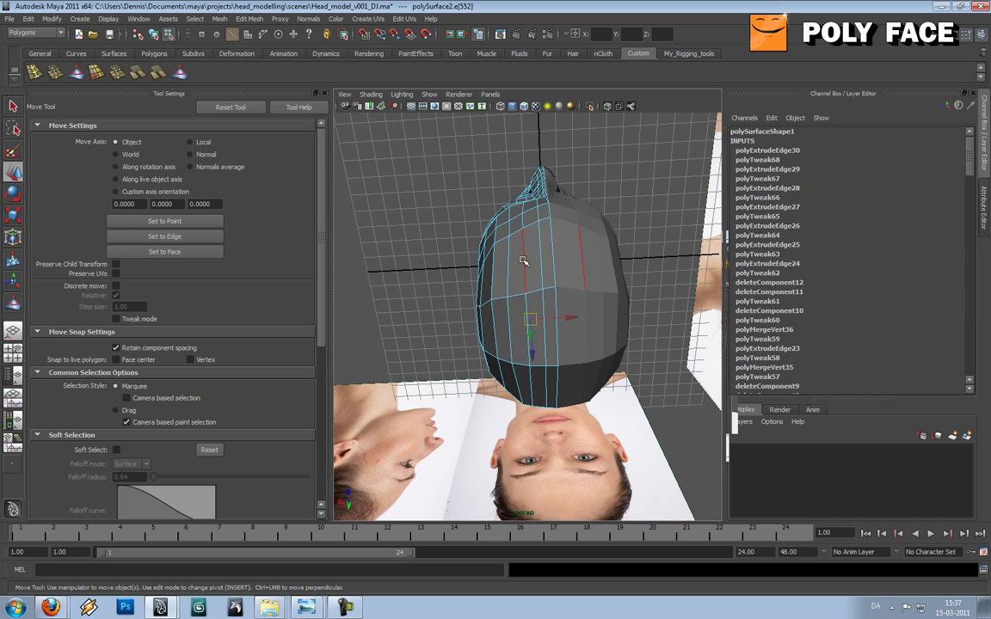
pyautogui.keyDown('alt'); pyautogui.moveTo(541, 247); pyautogui.dragTo(571, 372); pyautogui.keyUp('alt')
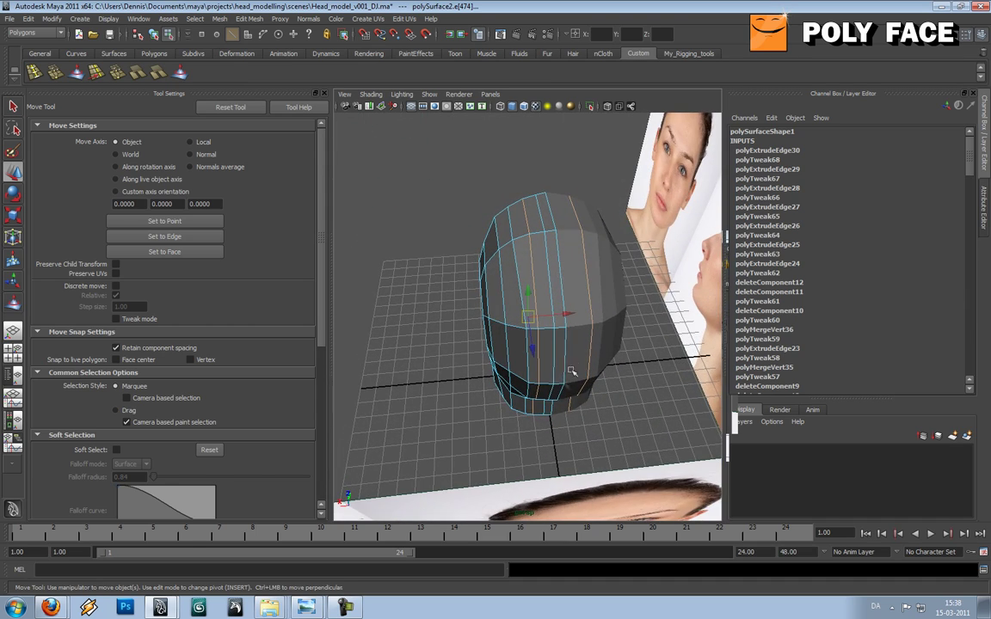
pyautogui.keyDown('alt'); pyautogui.moveTo(545, 407); pyautogui.dragTo(558, 293); pyautogui.keyUp('alt')
pyautogui.keyDown('alt'); pyautogui.moveTo(588, 257); pyautogui.dragTo(529, 271); pyautogui.keyUp('alt')
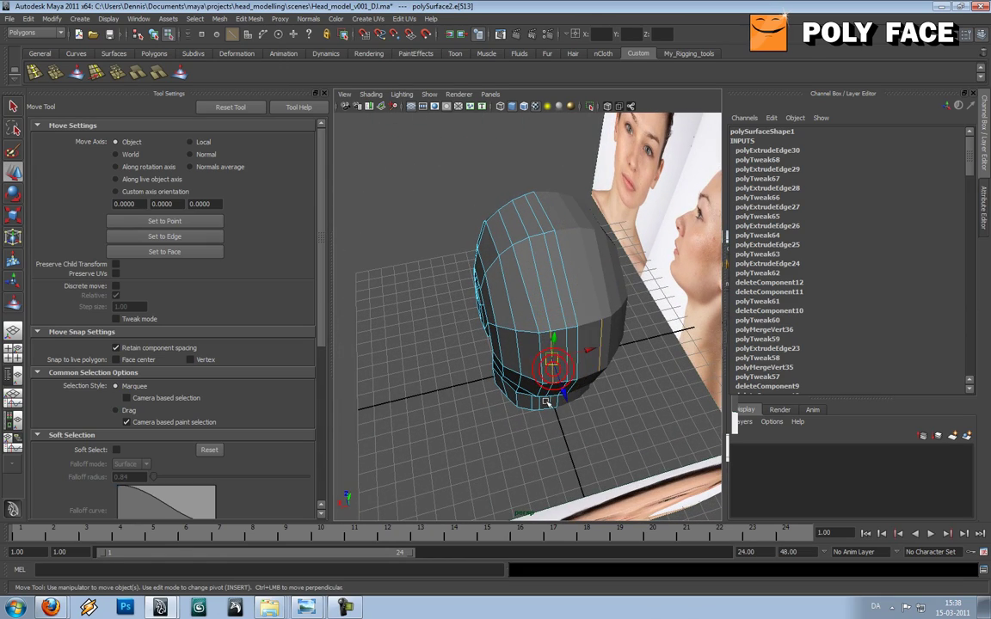
pyautogui.keyDown('alt'); pyautogui.moveTo(556, 331); pyautogui.dragTo(521, 361); pyautogui.keyUp('alt')
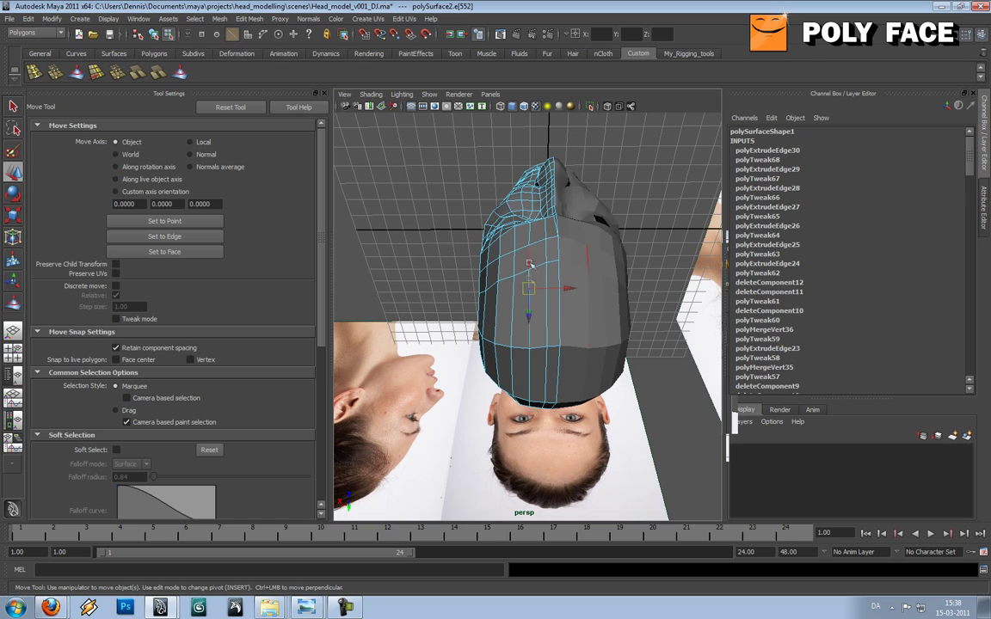
pyautogui.keyDown('alt'); pyautogui.moveTo(530, 260); pyautogui.dragTo(544, 302); pyautogui.keyUp('alt')
pyautogui.keyDown('shift'); pyautogui.moveTo(547, 301); pyautogui.dragTo(524, 312, button='right'); pyautogui.keyUp('shift')
# Select the edge loop nearest the head's centre line and slide it outward with the Slide Edge Tool
pyautogui.keyDown('alt'); pyautogui.moveTo(523, 313); pyautogui.dragTo(552, 296); pyautogui.keyUp('alt')
pyautogui.click(541, 410)
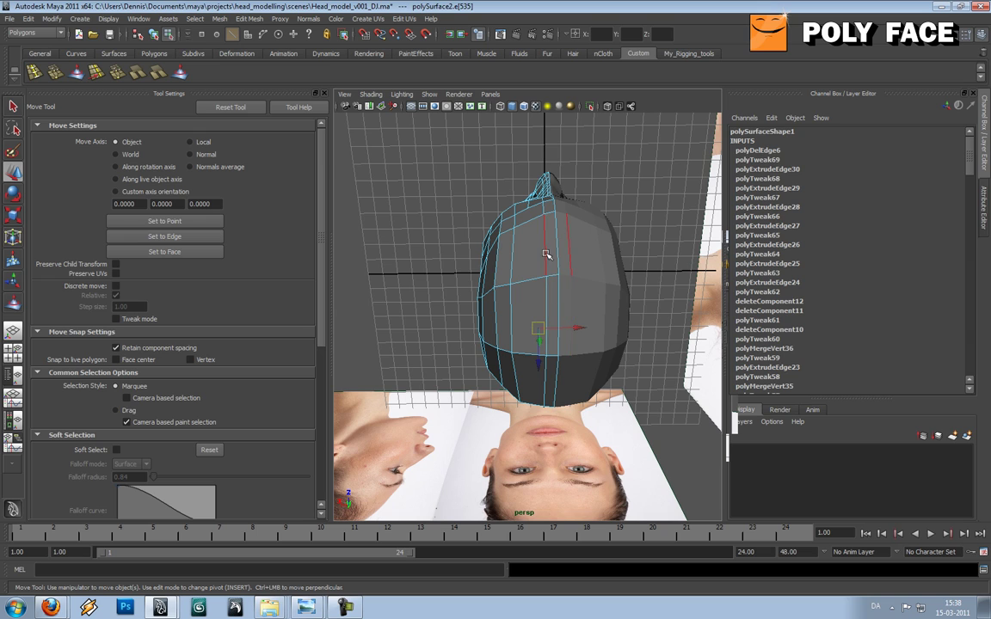
pyautogui.keyDown('ctrl'); pyautogui.rightClick(546, 255); pyautogui.keyUp('ctrl')
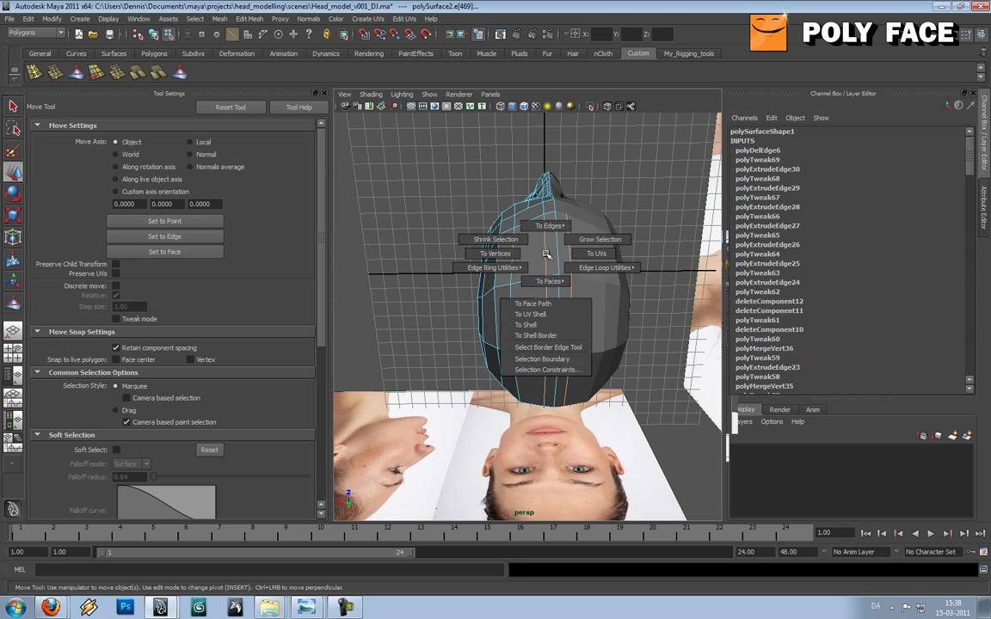
pyautogui.keyDown('ctrl'); pyautogui.moveTo(553, 283); pyautogui.dragTo(547, 346, button='right'); pyautogui.keyUp('ctrl')
pyautogui.keyDown('shift'); pyautogui.rightClick(550, 254); pyautogui.keyUp('shift')
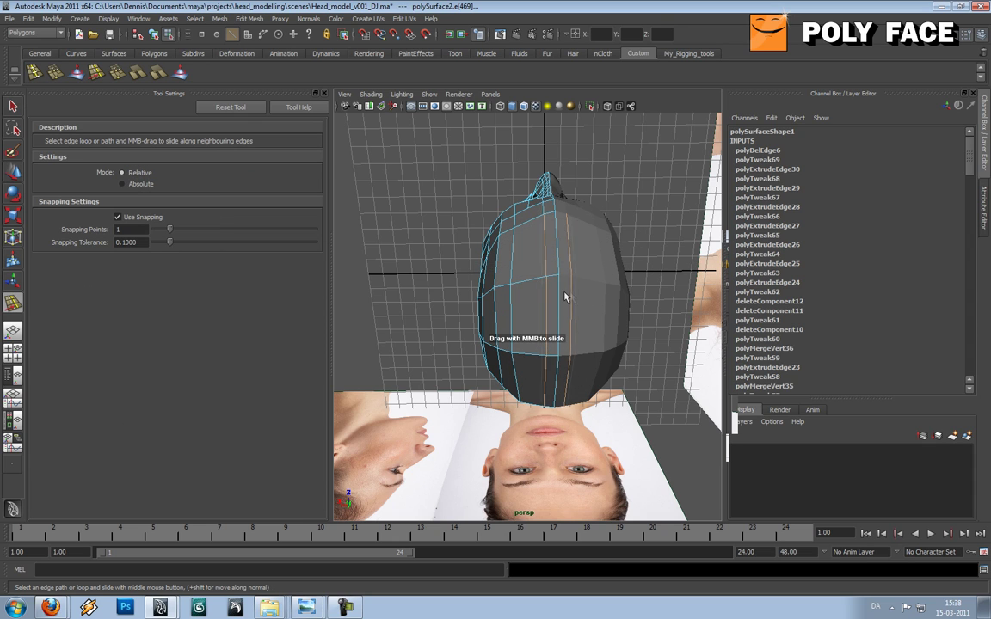
pyautogui.press('w')
# Preview the head mesh smoothed and examine the skull's shape from the side and front
pyautogui.keyDown('alt'); pyautogui.moveTo(556, 301); pyautogui.dragTo(435, 233); pyautogui.keyUp('alt')
pyautogui.press('F8')
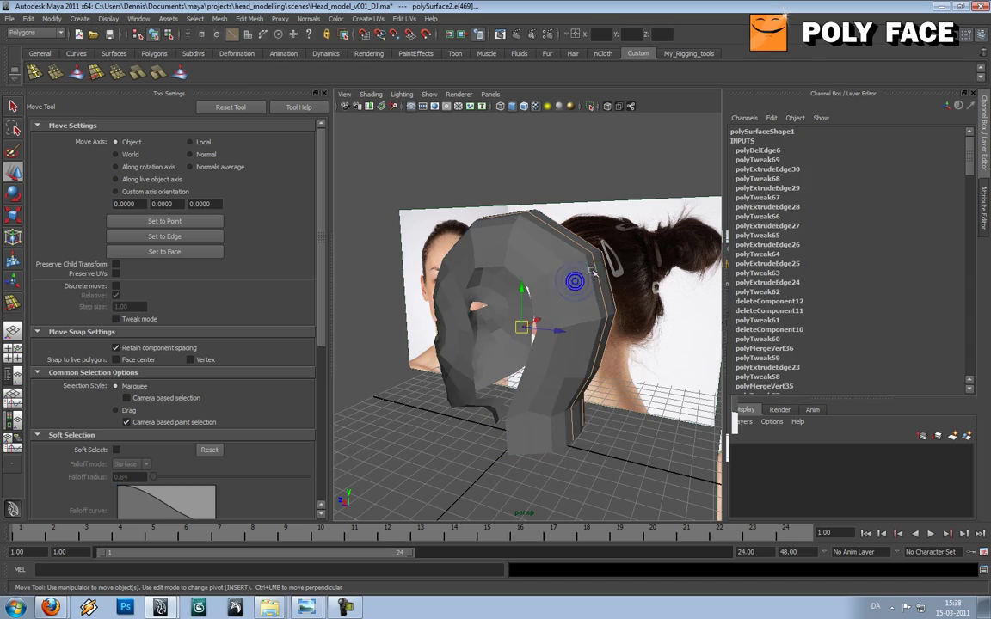
pyautogui.press('3')
pyautogui.moveTo(476, 246)
pyautogui.keyDown('alt'); pyautogui.mouseDown()
pyautogui.moveTo(593, 237)
pyautogui.moveTo(531, 283)
pyautogui.moveTo(470, 292)
pyautogui.moveTo(559, 290)
pyautogui.moveTo(523, 290)
pyautogui.mouseUp(); pyautogui.keyUp('alt')
pyautogui.scroll(3, 531, 283)
# Try smoothing the upper side of the skull with the Sculpt Geometry Tool, and undo the stroke
pyautogui.click(476, 298)
pyautogui.click(180, 73)
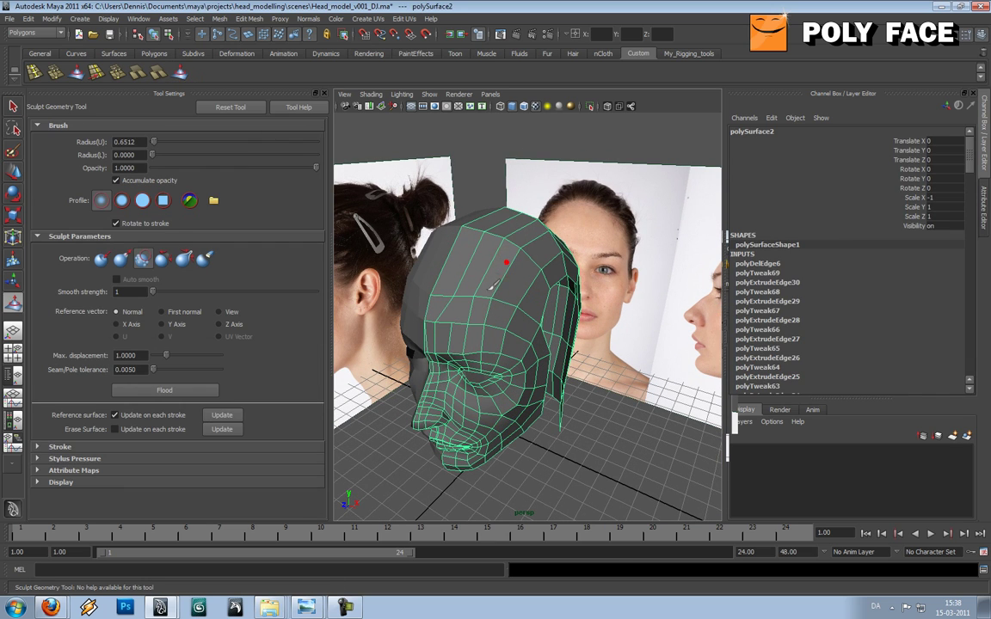
pyautogui.keyDown('alt'); pyautogui.moveTo(512, 248); pyautogui.dragTo(538, 236); pyautogui.keyUp('alt')
pyautogui.hotkey('ctrl', 'z')
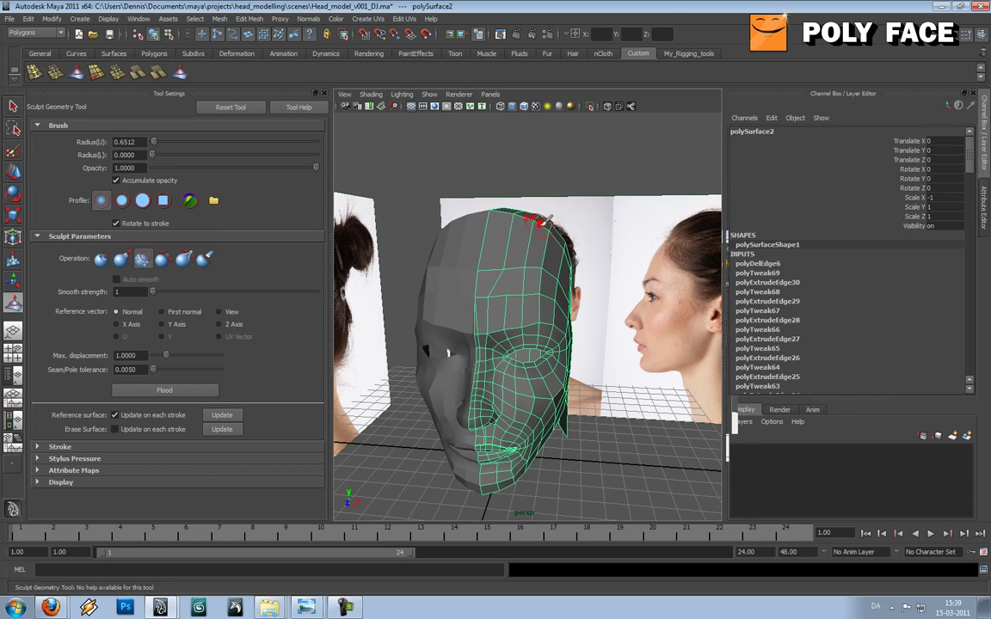
pyautogui.keyDown('alt'); pyautogui.moveTo(555, 231); pyautogui.dragTo(617, 206); pyautogui.keyUp('alt')
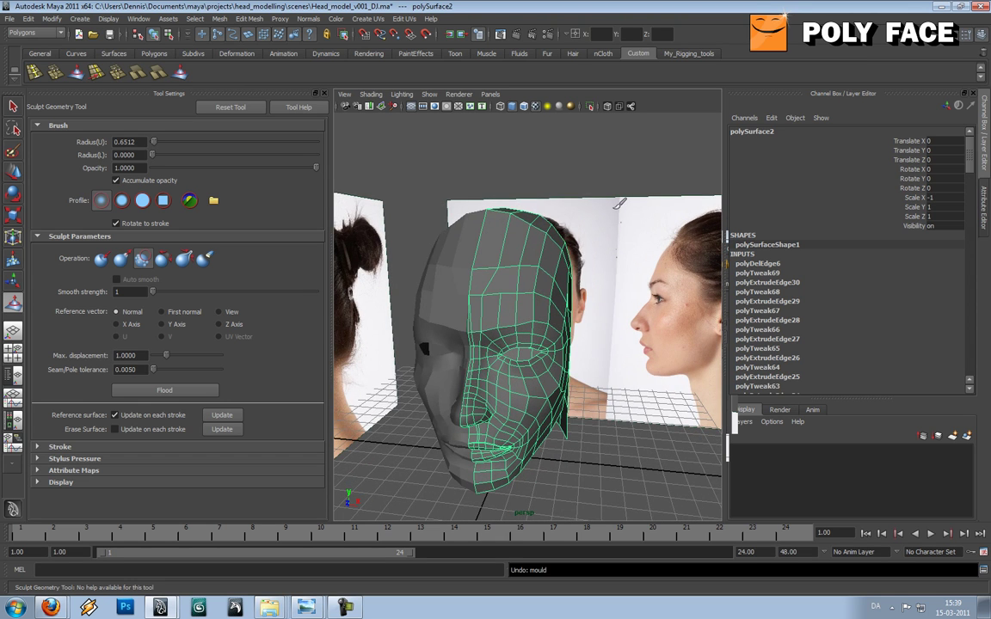
pyautogui.moveTo(555, 230)
pyautogui.keyDown('alt'); pyautogui.mouseDown()
pyautogui.moveTo(592, 236)
pyautogui.moveTo(557, 244)
pyautogui.mouseUp(); pyautogui.keyUp('alt')
# Reposition the outer vertex of the upper forehead row on the selected half of the head
pyautogui.press('w')
pyautogui.moveTo(556, 248); pyautogui.dragTo(520, 247, button='right')
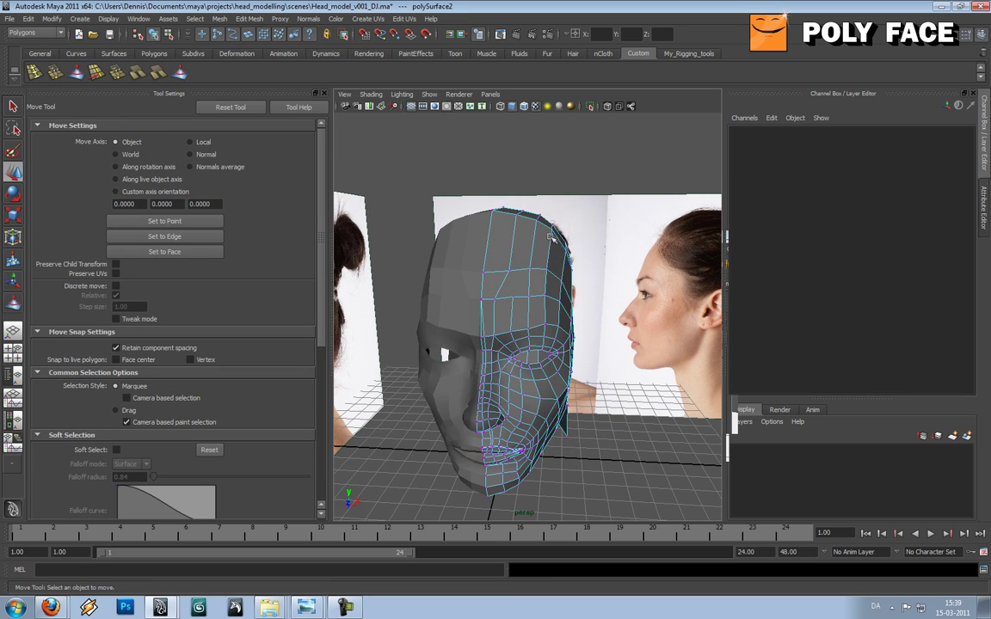
pyautogui.click(554, 229)
pyautogui.moveTo(557, 230)
pyautogui.keyDown('alt'); pyautogui.mouseDown()
pyautogui.moveTo(537, 230)
pyautogui.moveTo(566, 233)
pyautogui.mouseUp(); pyautogui.keyUp('alt')
pyautogui.scroll(7, 553, 234)
pyautogui.scroll(-7, 563, 234)
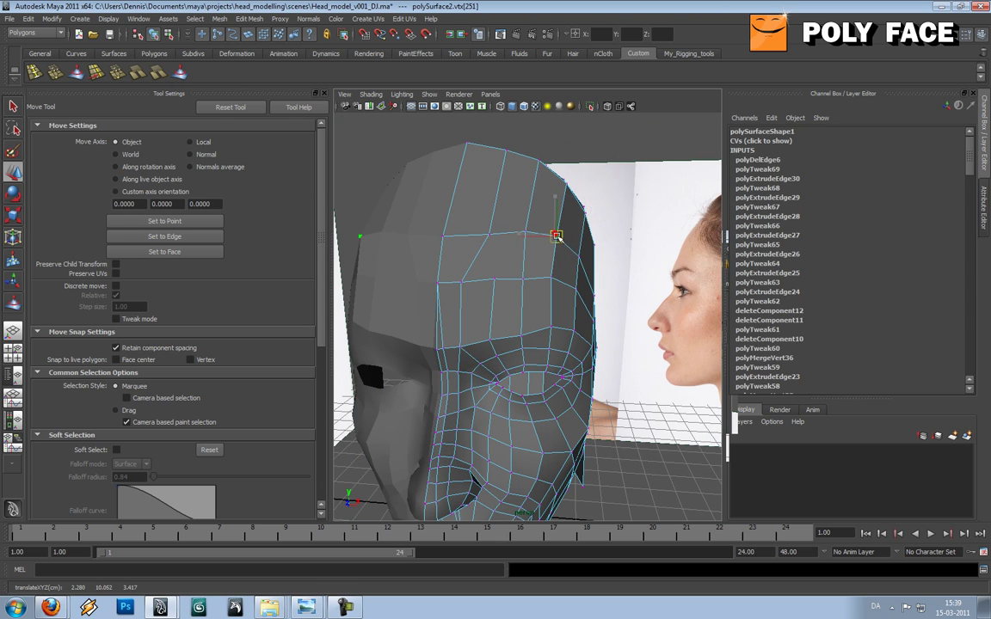
# In the front view, move the vertices along the head's upper outline one by one into an even, rounded curve
pyautogui.press('space')
pyautogui.moveTo(558, 237); pyautogui.dragTo(562, 257)
pyautogui.scroll(2, 563, 257)
pyautogui.keyDown('alt'); pyautogui.moveTo(576, 246); pyautogui.dragTo(543, 243, button='middle'); pyautogui.keyUp('alt')
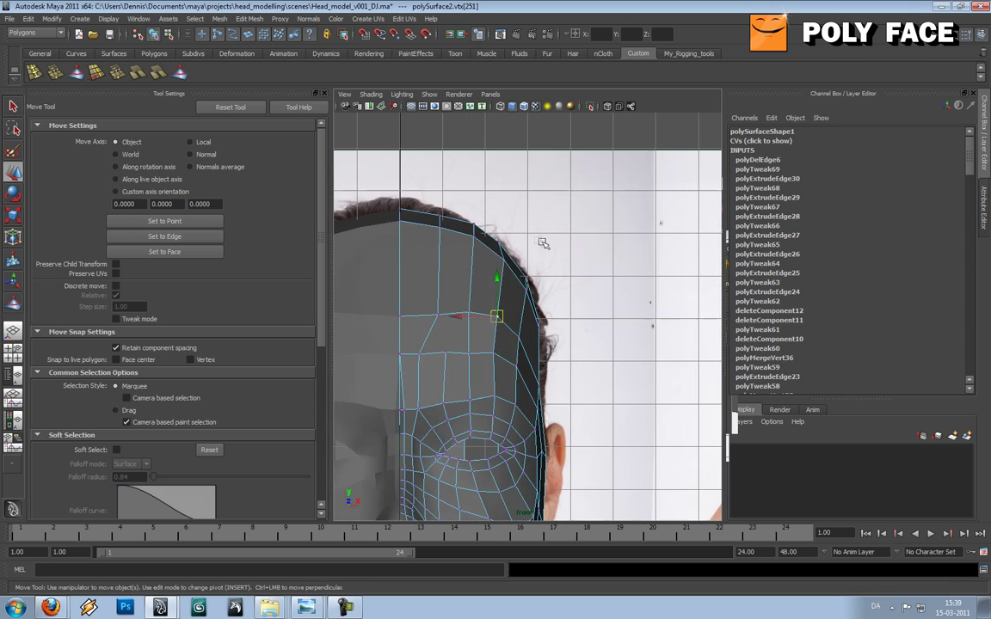
pyautogui.moveTo(515, 234); pyautogui.dragTo(502, 260)
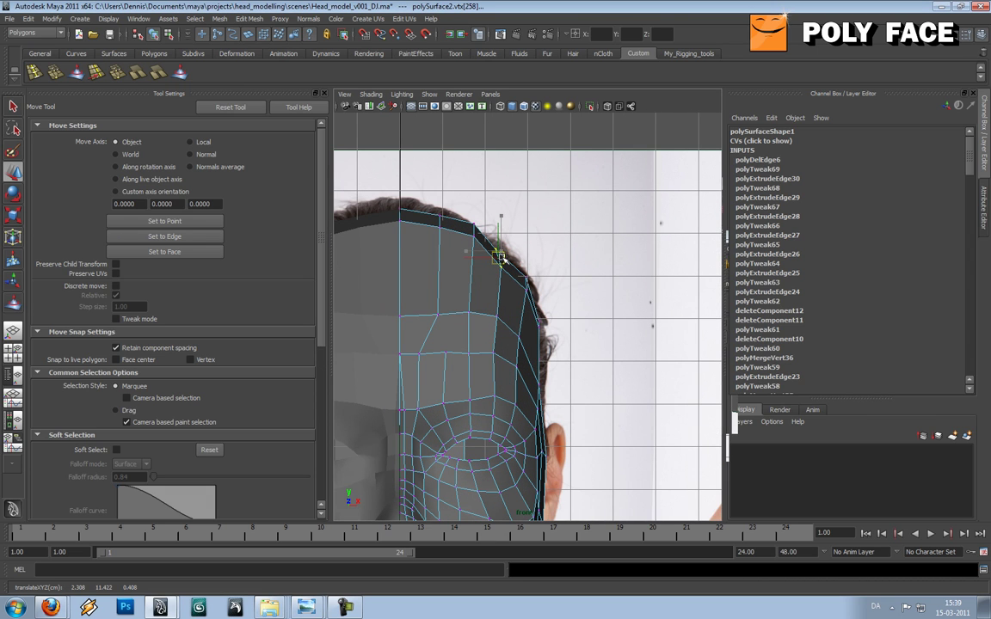
pyautogui.click(525, 289)
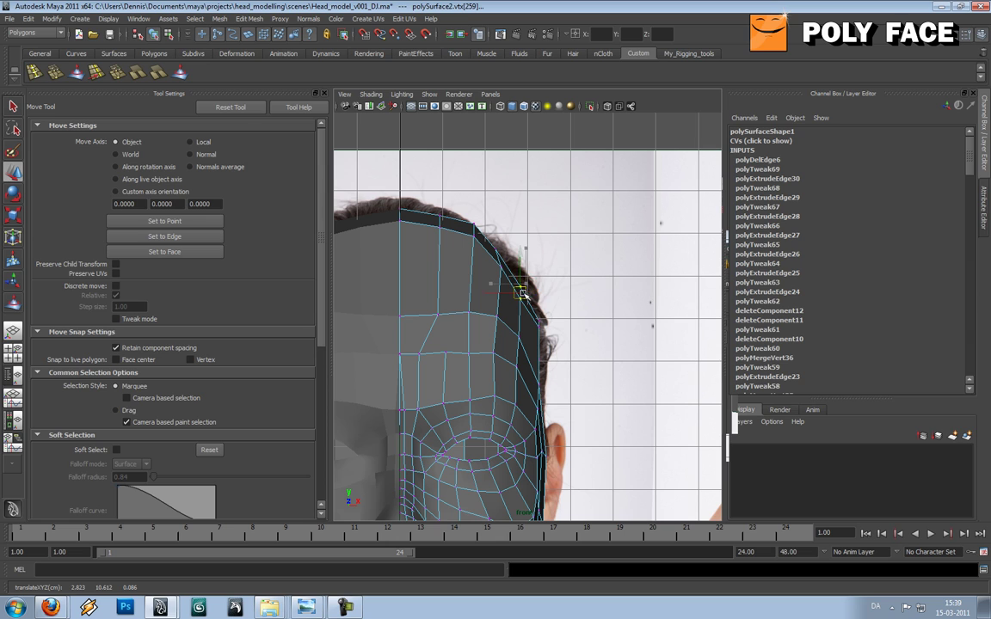
pyautogui.click(533, 337)
pyautogui.click(498, 259)
pyautogui.click(468, 236)
pyautogui.click(440, 222)
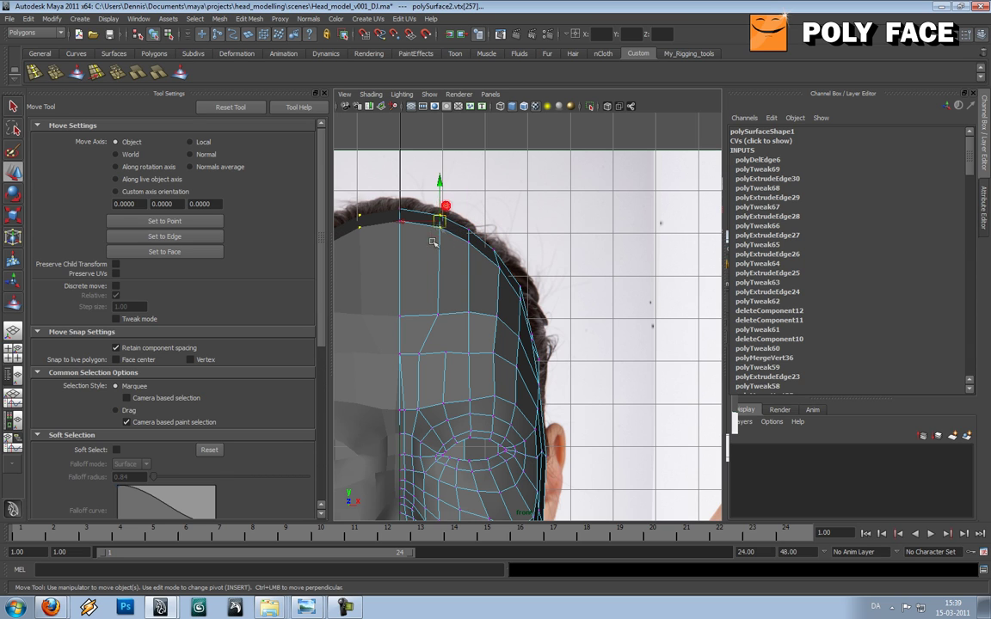
# Shift the inner forehead vertices nearest the centre line sideways to even out the vertical edge flow
pyautogui.click(438, 316)
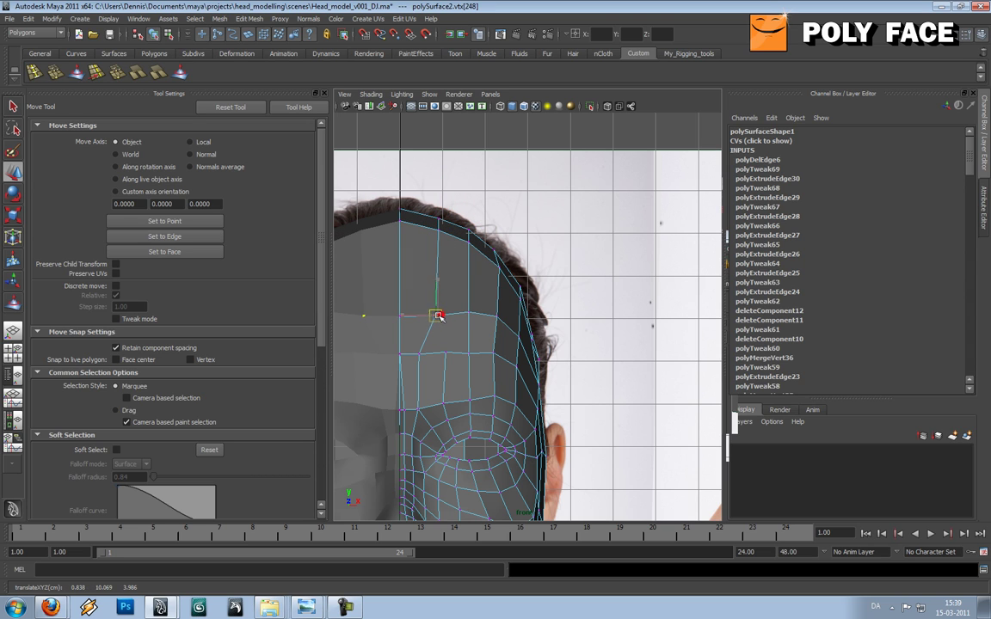
pyautogui.click(421, 354)
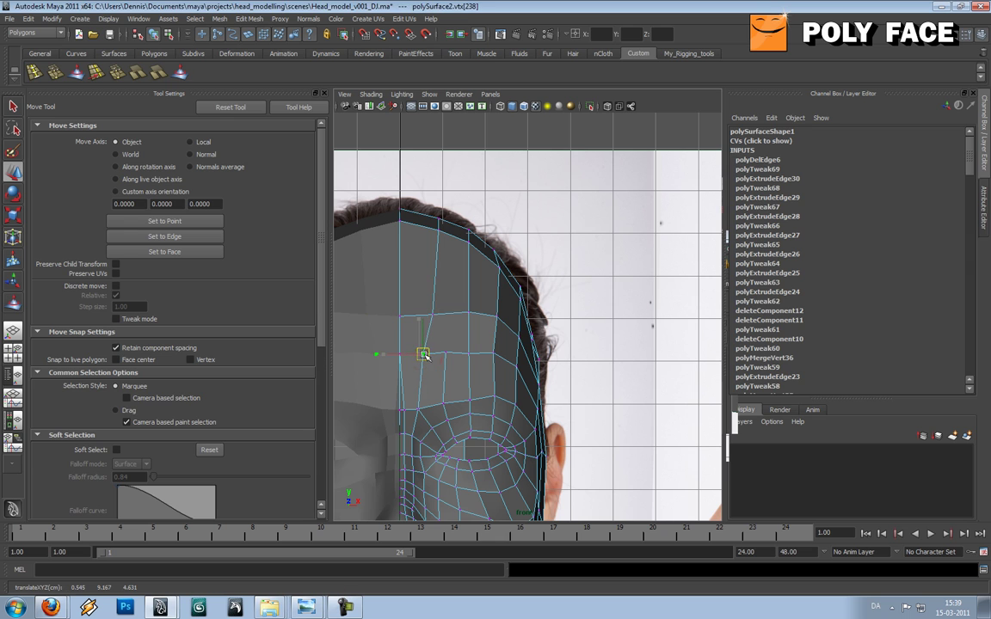
pyautogui.click(448, 333)
# Preview the head smoothed in the perspective view and examine the forehead, then restore the unsmoothed display
pyautogui.press('space')
pyautogui.moveTo(468, 324); pyautogui.dragTo(472, 297)
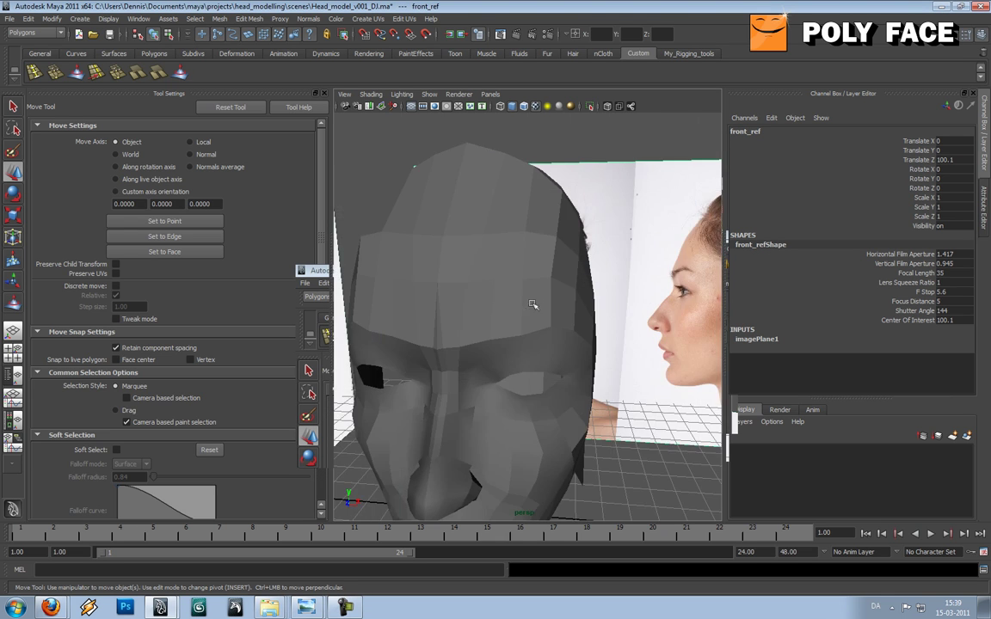
pyautogui.keyDown('alt'); pyautogui.moveTo(533, 305); pyautogui.dragTo(502, 301, button='right'); pyautogui.keyUp('alt')
pyautogui.keyDown('alt'); pyautogui.moveTo(534, 301); pyautogui.dragTo(517, 260); pyautogui.keyUp('alt')
pyautogui.click(502, 294)
pyautogui.press('3')
pyautogui.click(616, 197)
pyautogui.click(521, 273)
pyautogui.press('1')
# Adjust the upper forehead vertex beside the centre line in profile to smooth the curve from forehead to crown
pyautogui.keyDown('alt'); pyautogui.moveTo(494, 279); pyautogui.dragTo(524, 306, button='right'); pyautogui.keyUp('alt')
pyautogui.keyDown('alt'); pyautogui.moveTo(522, 307); pyautogui.dragTo(573, 295); pyautogui.keyUp('alt')
pyautogui.moveTo(573, 295); pyautogui.dragTo(575, 275, button='right')
pyautogui.keyDown('alt'); pyautogui.moveTo(574, 275); pyautogui.dragTo(424, 286); pyautogui.keyUp('alt')
pyautogui.click(397, 288)
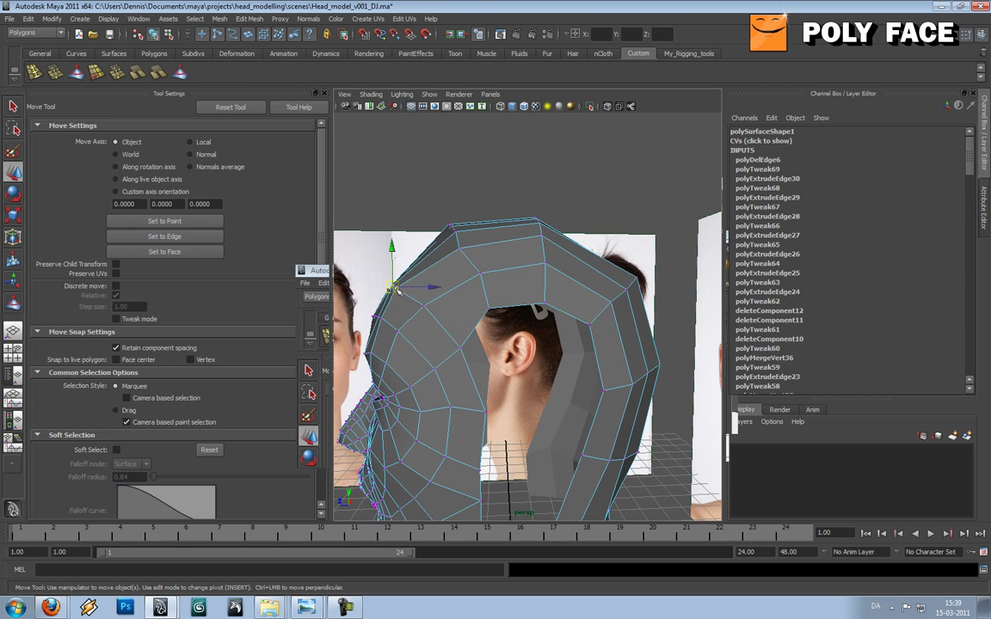
pyautogui.click(407, 268)
pyautogui.keyDown('alt'); pyautogui.moveTo(403, 273); pyautogui.dragTo(392, 291); pyautogui.keyUp('alt')
pyautogui.click(393, 296)
pyautogui.moveTo(393, 292); pyautogui.dragTo(392, 290)
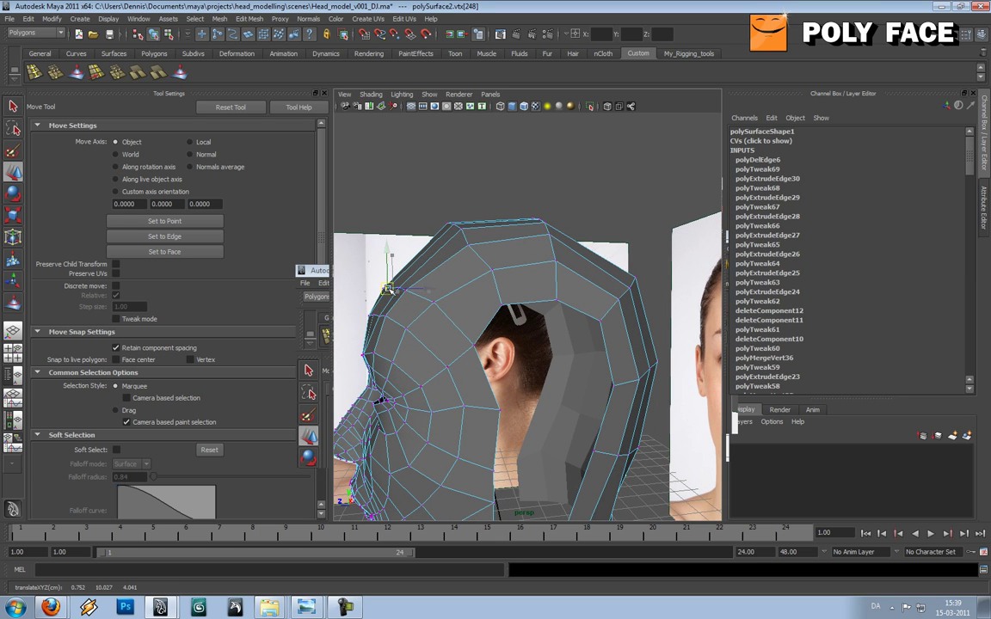
pyautogui.click(403, 238)
pyautogui.click(400, 287)
# Move the outer upper forehead vertex and its inner neighbour to round the transition towards the temple
pyautogui.keyDown('alt'); pyautogui.moveTo(461, 282); pyautogui.dragTo(532, 273); pyautogui.keyUp('alt')
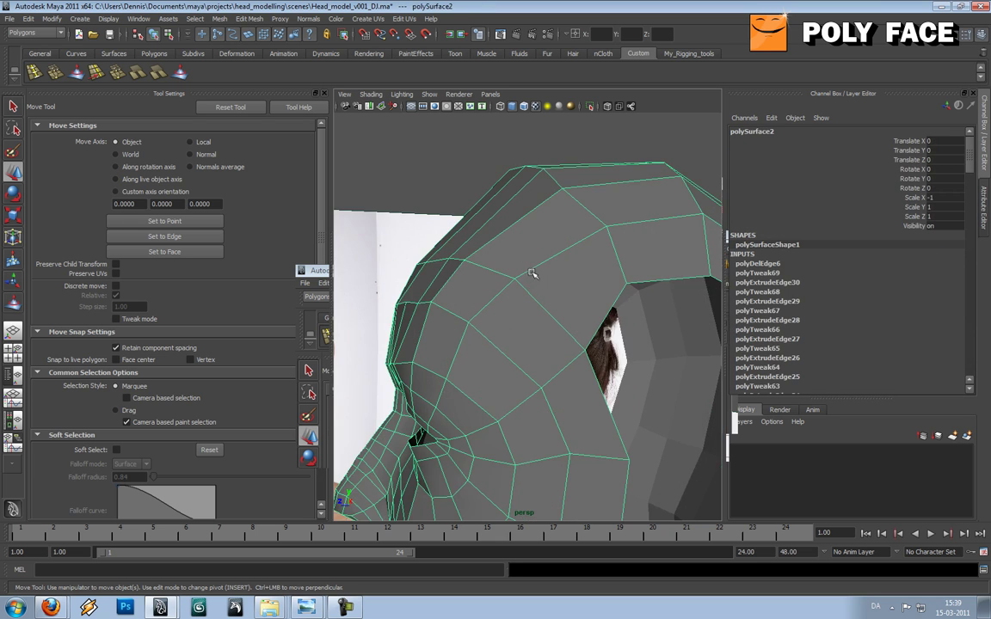
pyautogui.moveTo(511, 276); pyautogui.dragTo(465, 276, button='right')
pyautogui.click(466, 261)
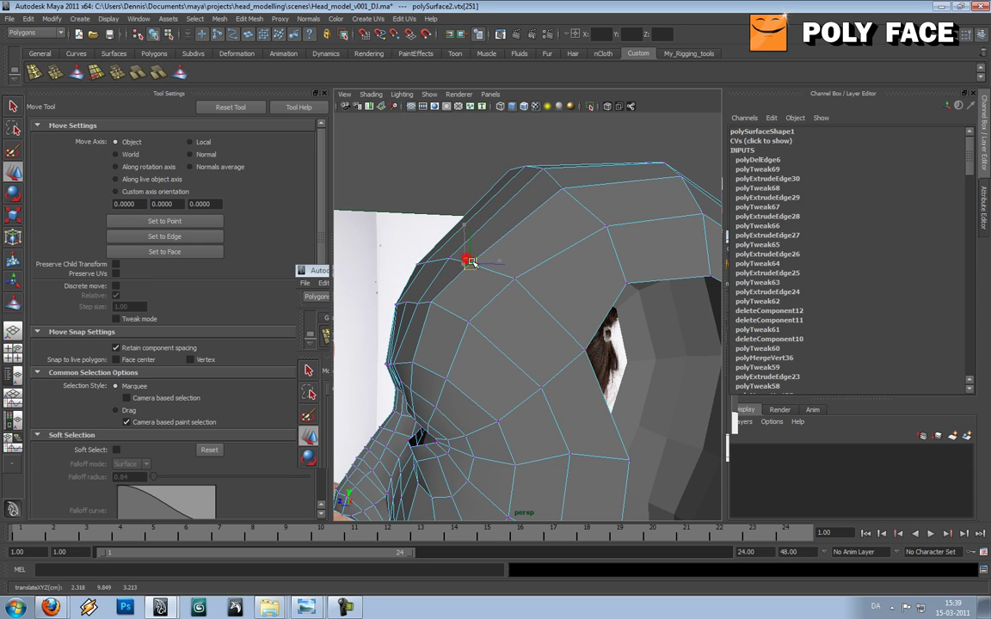
pyautogui.click(448, 260)
# Preview the reshaped half smoothed and inspect the whole head, then restore the unsmoothed display
pyautogui.moveTo(462, 294); pyautogui.dragTo(485, 289, button='right')
pyautogui.click(485, 290)
pyautogui.press('3')
pyautogui.click(428, 188)
pyautogui.scroll(-5, 494, 258)
pyautogui.keyDown('alt'); pyautogui.moveTo(494, 258); pyautogui.dragTo(557, 305); pyautogui.keyUp('alt')
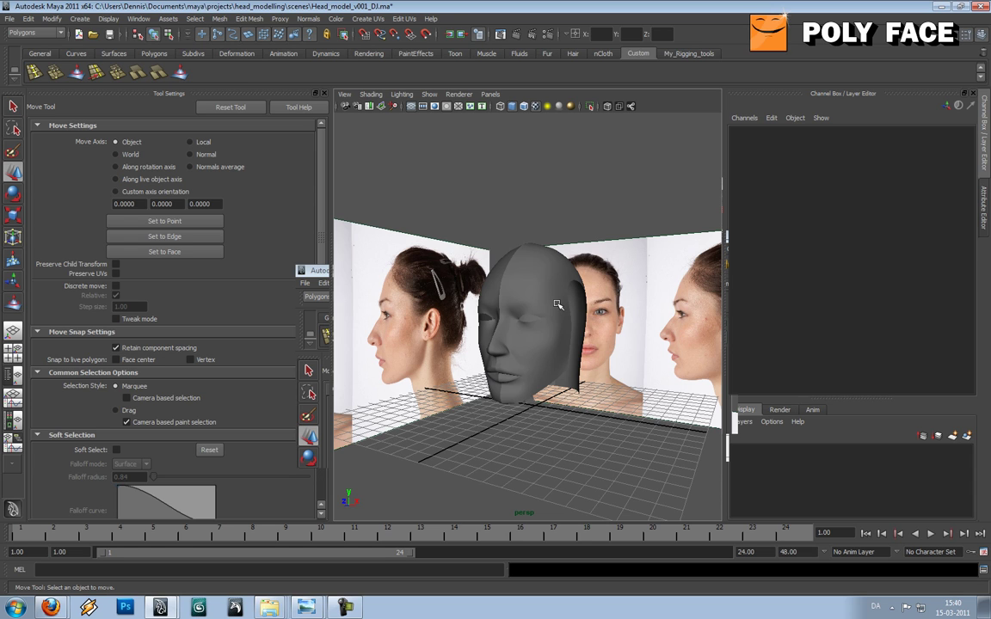
pyautogui.moveTo(557, 304)
pyautogui.keyDown('alt'); pyautogui.mouseDown()
pyautogui.moveTo(574, 299)
pyautogui.moveTo(559, 323)
pyautogui.mouseUp(); pyautogui.keyUp('alt')
pyautogui.click(563, 300)
pyautogui.press('1')
# Show the head in the front view, close the tool settings and turn on X-Ray shading over the reference photo
pyautogui.press('space')
pyautogui.press('space')
pyautogui.keyDown('alt'); pyautogui.moveTo(529, 306); pyautogui.dragTo(647, 243, button='middle'); pyautogui.keyUp('alt')
pyautogui.click(458, 337)
pyautogui.keyDown('alt'); pyautogui.moveTo(504, 341); pyautogui.dragTo(539, 311, button='middle'); pyautogui.keyUp('alt')
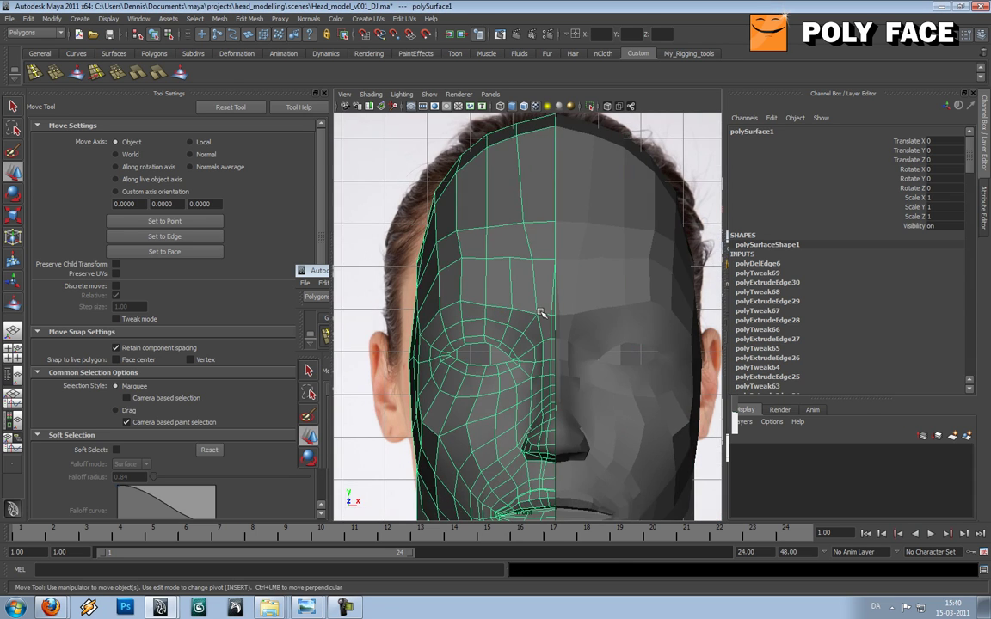
pyautogui.click(324, 93)
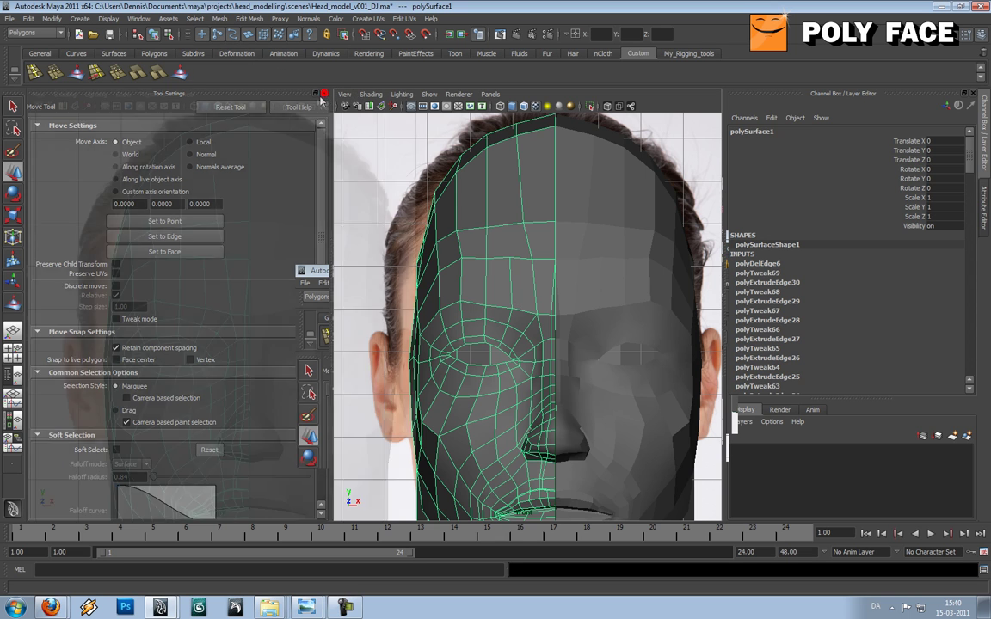
pyautogui.click(67, 94)
pyautogui.click(91, 218)
pyautogui.keyDown('alt'); pyautogui.moveTo(479, 353); pyautogui.dragTo(566, 325, button='middle'); pyautogui.keyUp('alt')
pyautogui.scroll(-6, 351, 284)
pyautogui.keyDown('alt'); pyautogui.moveTo(351, 284); pyautogui.dragTo(355, 235, button='middle'); pyautogui.keyUp('alt')
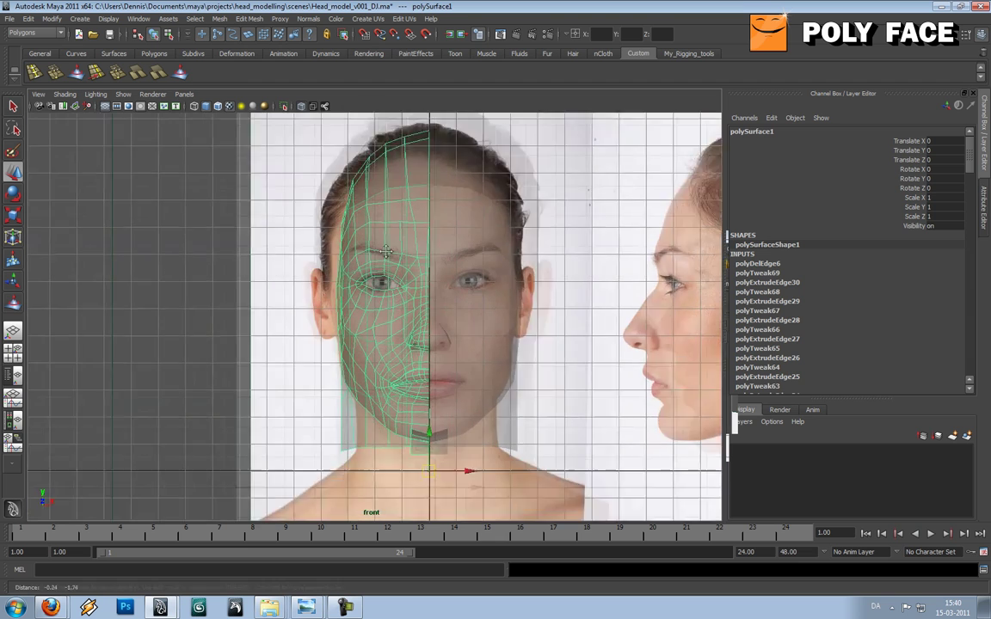
pyautogui.scroll(2, 387, 256)
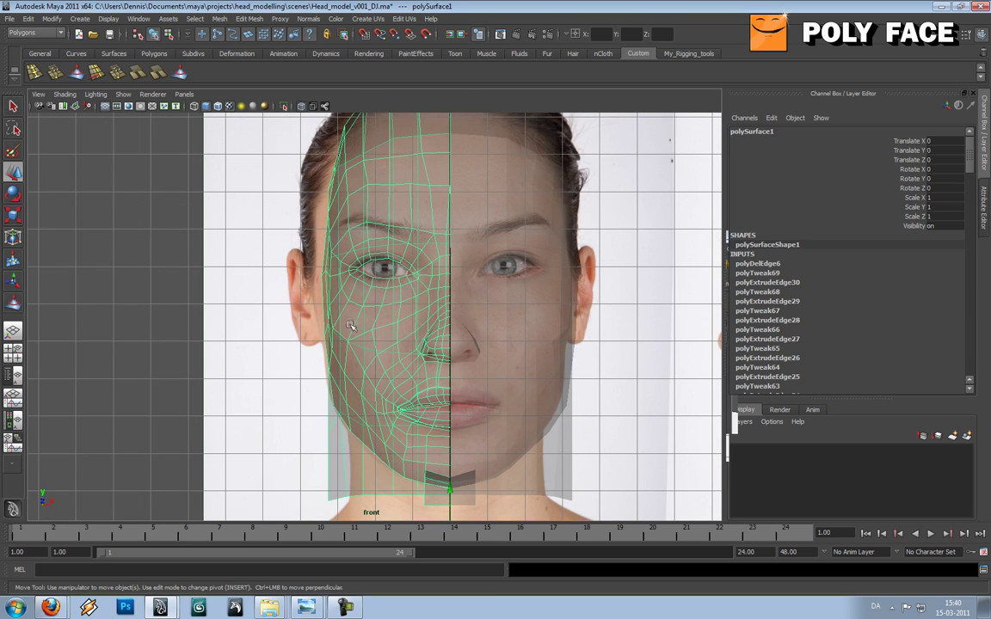
# Move the vertices around the outer eyebrow and outer upper eye socket to follow the front reference photo
pyautogui.keyDown('alt'); pyautogui.moveTo(410, 244); pyautogui.dragTo(425, 273, button='middle'); pyautogui.keyUp('alt')
pyautogui.moveTo(389, 261); pyautogui.dragTo(361, 259, button='right')
pyautogui.moveTo(368, 261); pyautogui.dragTo(369, 252)
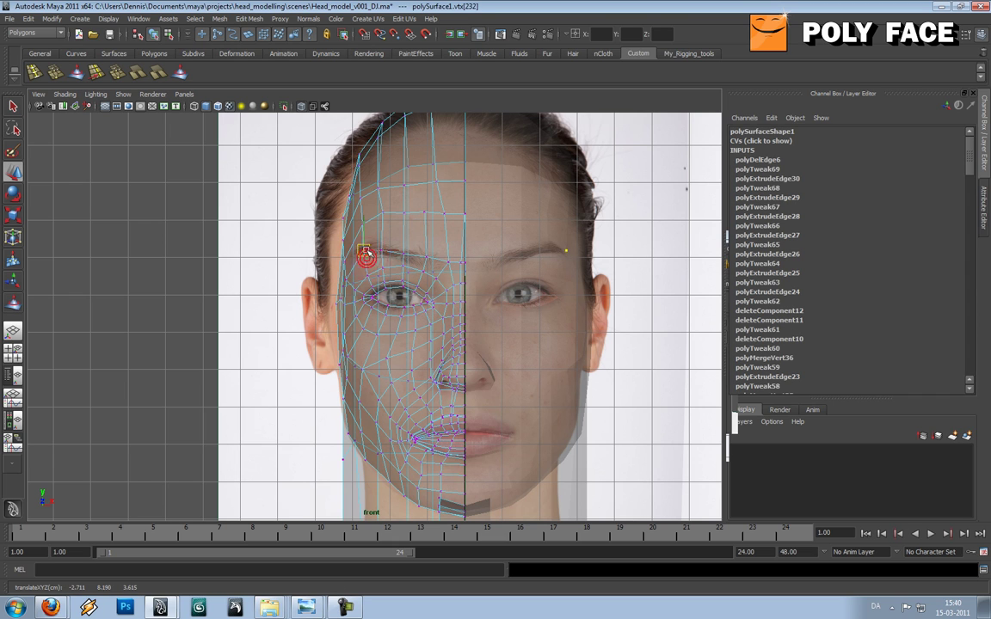
pyautogui.click(379, 248)
pyautogui.click(362, 249)
pyautogui.click(378, 264)
pyautogui.moveTo(365, 282); pyautogui.dragTo(370, 282)
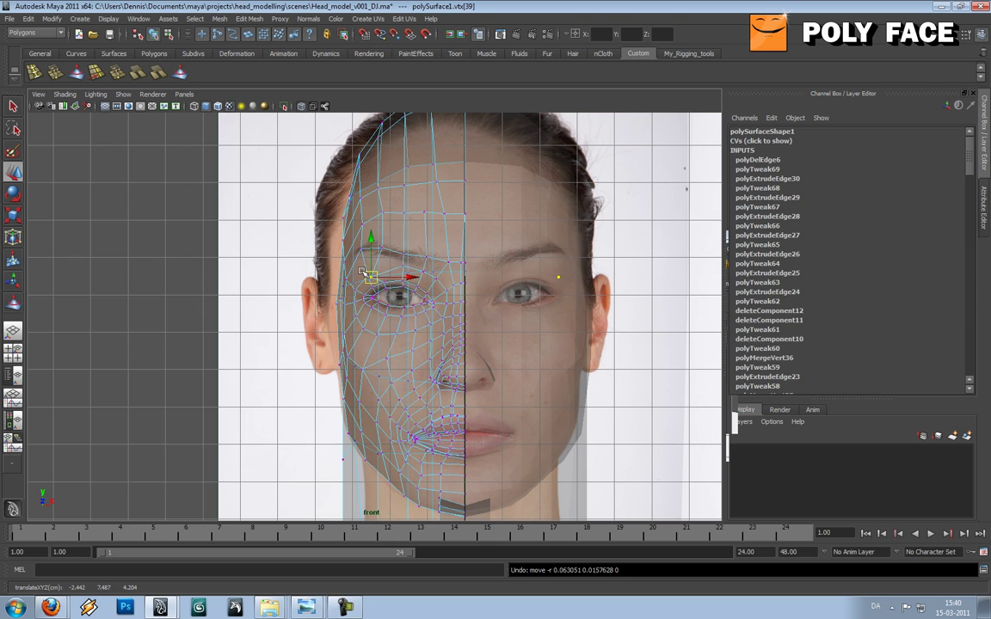
pyautogui.click(366, 273)
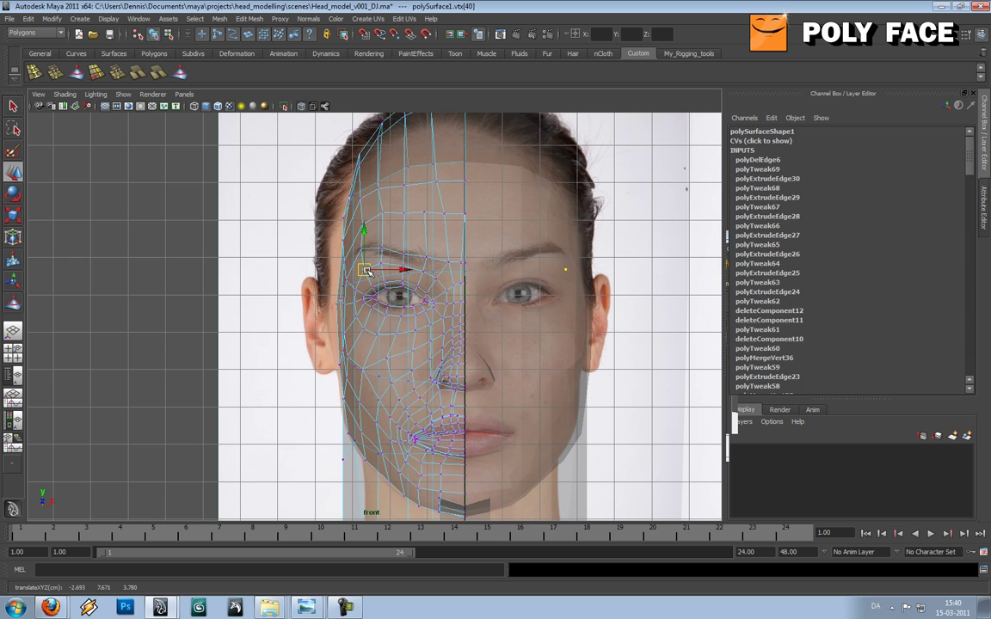
# Examine both halves of the head mesh against the outline of the face in the front reference photo
pyautogui.keyDown('alt'); pyautogui.moveTo(462, 257); pyautogui.dragTo(469, 149, button='middle'); pyautogui.keyUp('alt')
pyautogui.keyDown('alt'); pyautogui.moveTo(469, 149); pyautogui.dragTo(455, 260, button='right'); pyautogui.keyUp('alt')
pyautogui.keyDown('alt'); pyautogui.moveTo(458, 240); pyautogui.dragTo(455, 312, button='middle'); pyautogui.keyUp('alt')
pyautogui.scroll(-4, 401, 271)
pyautogui.keyDown('alt'); pyautogui.moveTo(399, 263); pyautogui.dragTo(410, 298, button='middle'); pyautogui.keyUp('alt')
pyautogui.scroll(2, 409, 298)
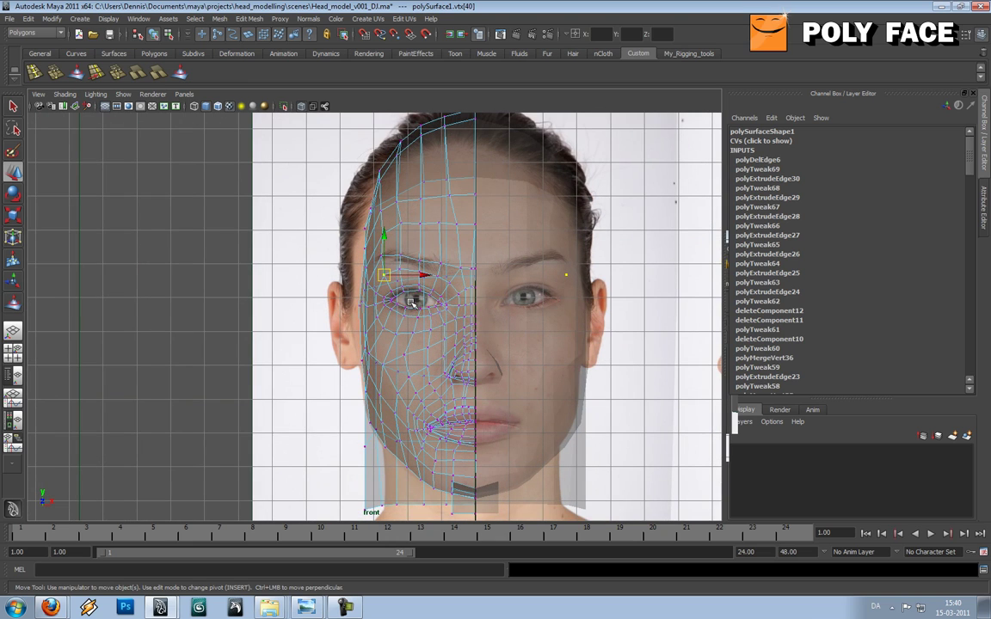
pyautogui.moveTo(424, 319); pyautogui.dragTo(474, 304, button='right')
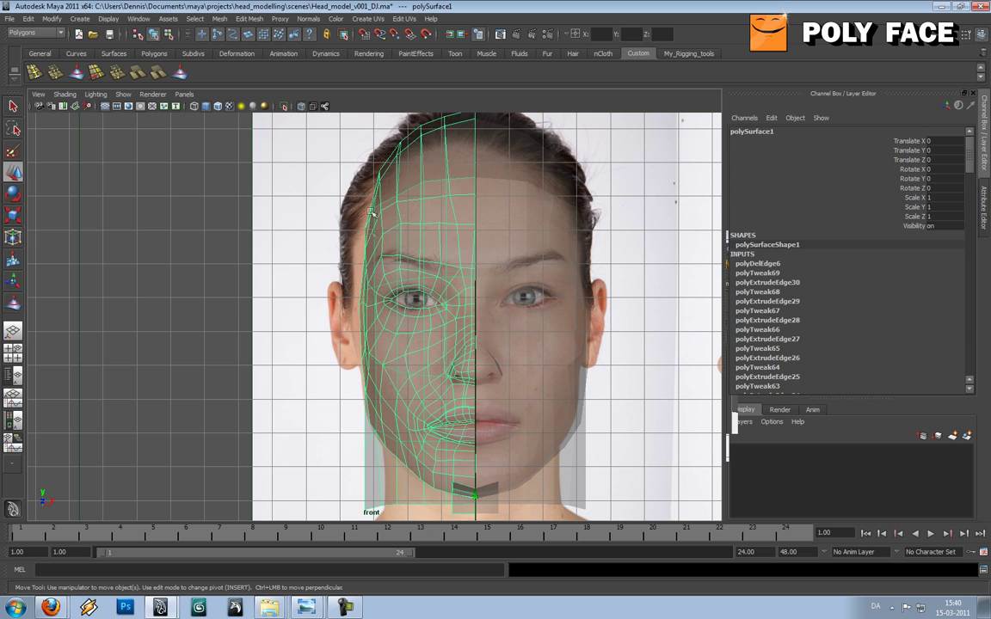
pyautogui.hotkey('ctrl', 'shift', 'd')
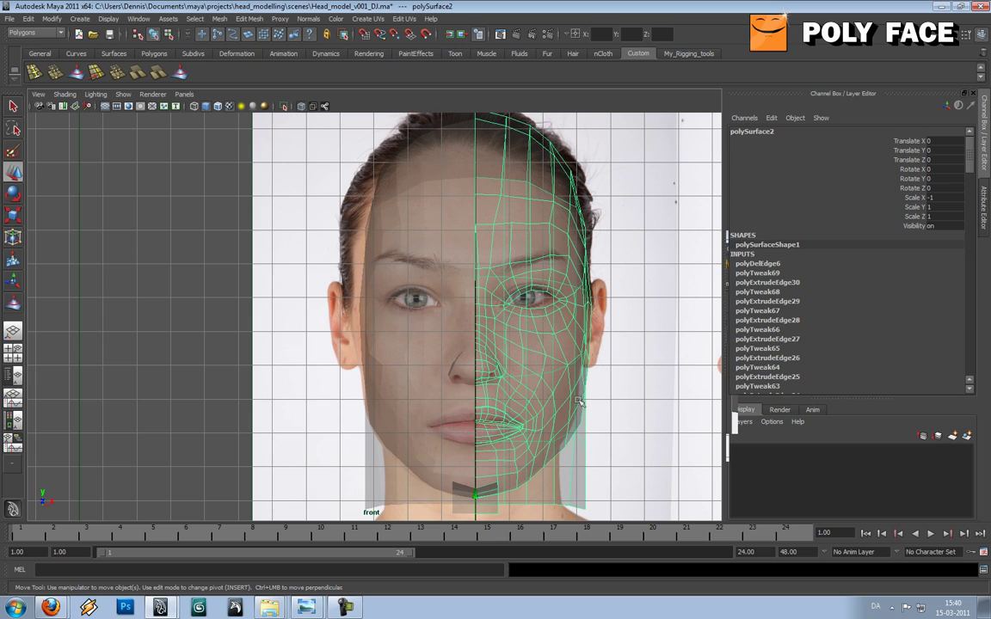
pyautogui.click(411, 251)
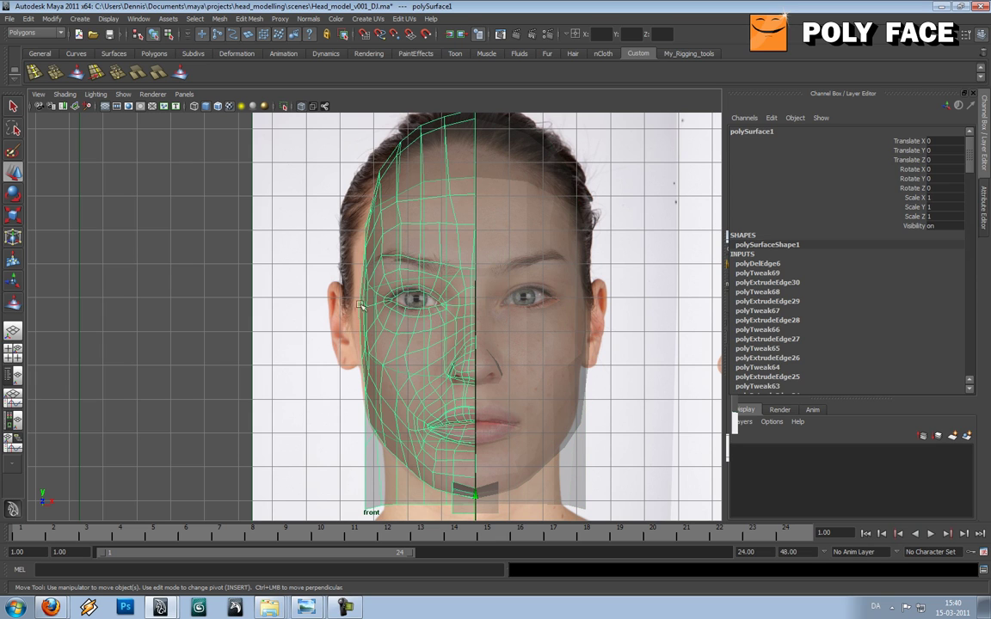
# Return to the perspective view, turn off X-Ray shading and clear the selection
pyautogui.press('space')
pyautogui.moveTo(450, 327)
pyautogui.mouseDown()
pyautogui.moveTo(452, 317)
pyautogui.moveTo(471, 326)
pyautogui.moveTo(438, 333)
pyautogui.mouseUp()
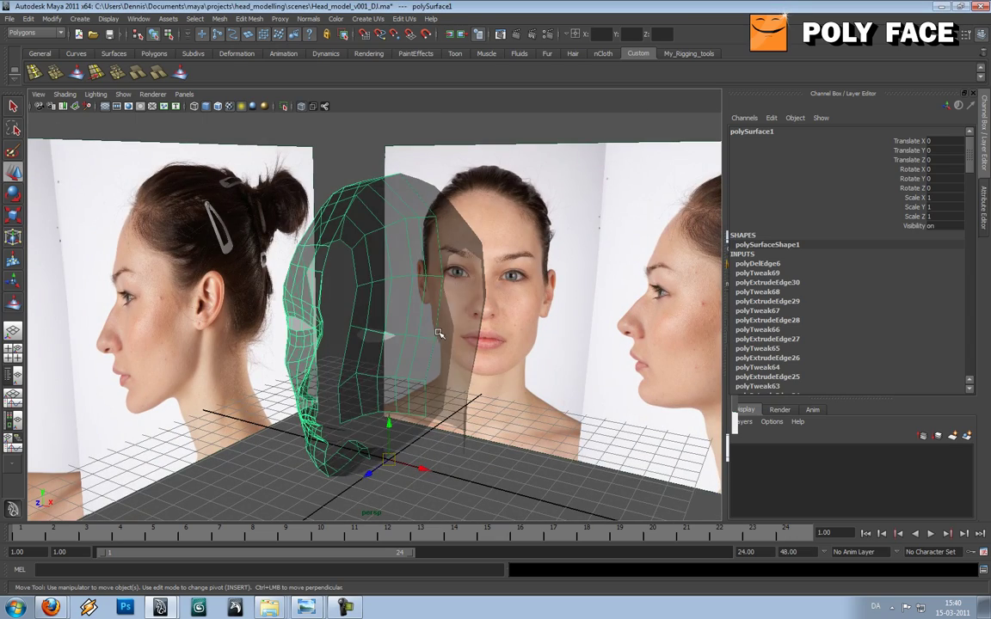
pyautogui.keyDown('alt'); pyautogui.moveTo(439, 334); pyautogui.dragTo(421, 334, button='right'); pyautogui.keyUp('alt')
pyautogui.keyDown('alt'); pyautogui.moveTo(371, 360); pyautogui.dragTo(398, 339); pyautogui.keyUp('alt')
pyautogui.click(398, 339)
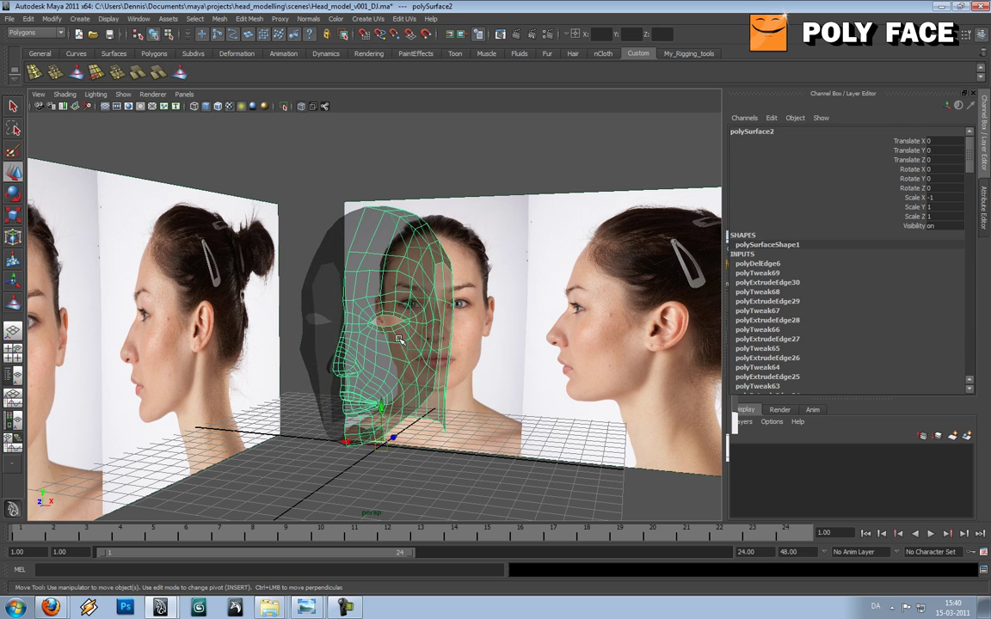
pyautogui.click(123, 95)
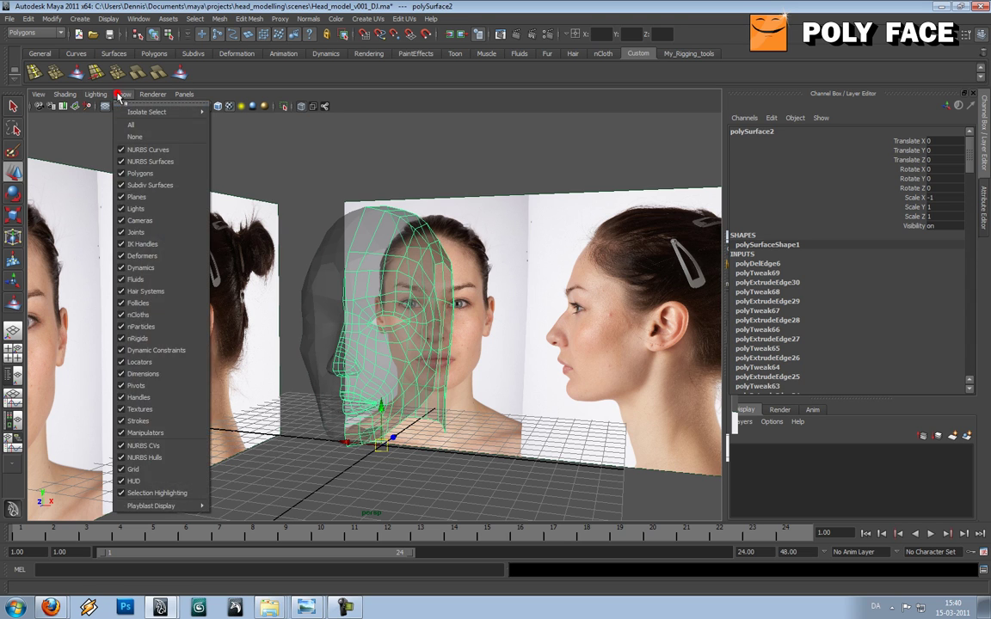
pyautogui.moveTo(79, 99)
pyautogui.click(82, 220)
pyautogui.moveTo(373, 289)
pyautogui.keyDown('alt'); pyautogui.mouseDown()
pyautogui.moveTo(406, 295)
pyautogui.moveTo(365, 350)
pyautogui.mouseUp(); pyautogui.keyUp('alt')
pyautogui.click(392, 451)
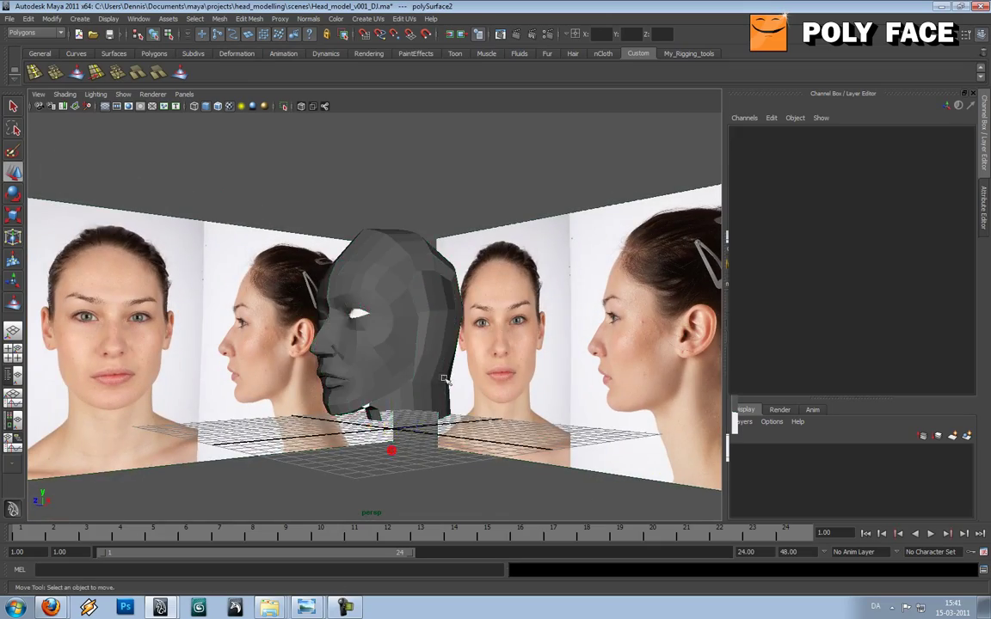
# Extrude the lower jaw border edge nearest the chin backwards in the side view to start a strip under the jaw
pyautogui.keyDown('alt'); pyautogui.moveTo(444, 381); pyautogui.dragTo(398, 371); pyautogui.keyUp('alt')
pyautogui.click(376, 365)
pyautogui.keyDown('alt'); pyautogui.moveTo(376, 365); pyautogui.dragTo(425, 373, button='right'); pyautogui.keyUp('alt')
pyautogui.keyDown('alt'); pyautogui.moveTo(425, 373); pyautogui.dragTo(427, 308, button='middle'); pyautogui.keyUp('alt')
pyautogui.keyDown('alt'); pyautogui.moveTo(428, 308); pyautogui.dragTo(437, 280); pyautogui.keyUp('alt')
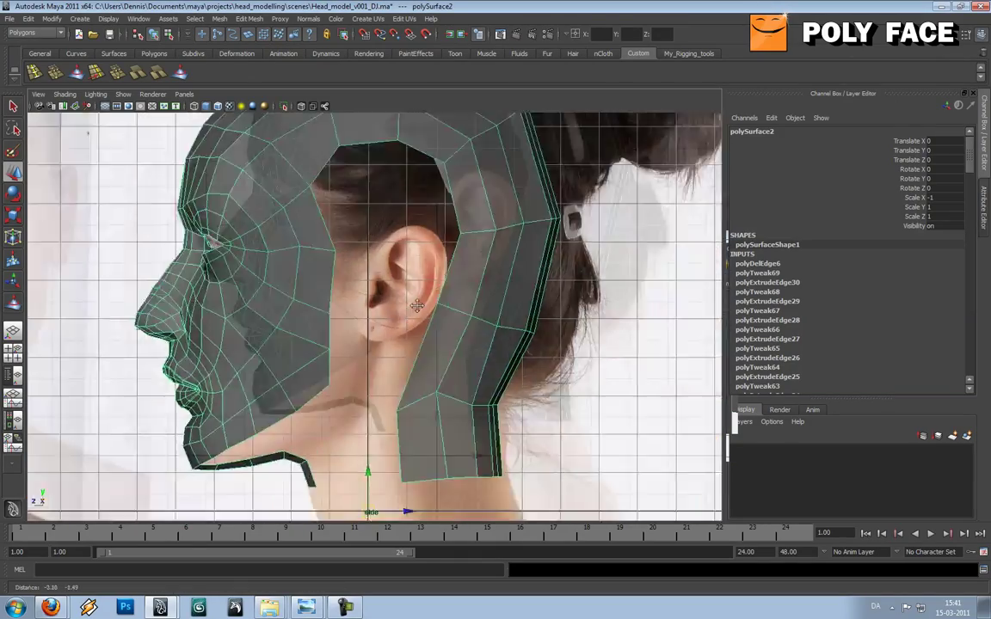
pyautogui.scroll(5, 387, 310)
pyautogui.moveTo(407, 286); pyautogui.dragTo(399, 268, button='right')
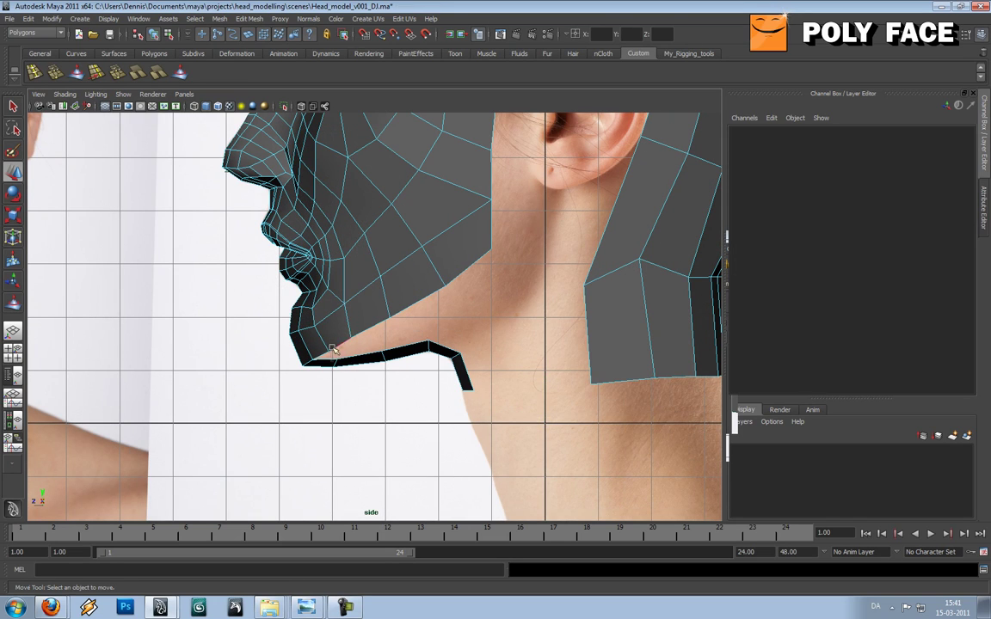
pyautogui.click(324, 356)
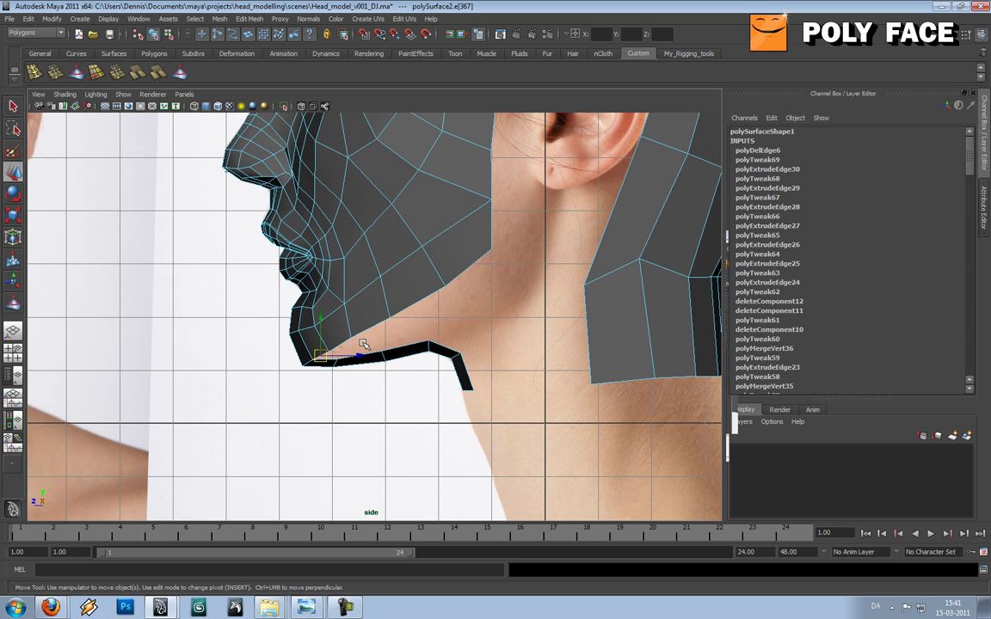
pyautogui.press('w')
pyautogui.moveTo(321, 356); pyautogui.dragTo(334, 357)
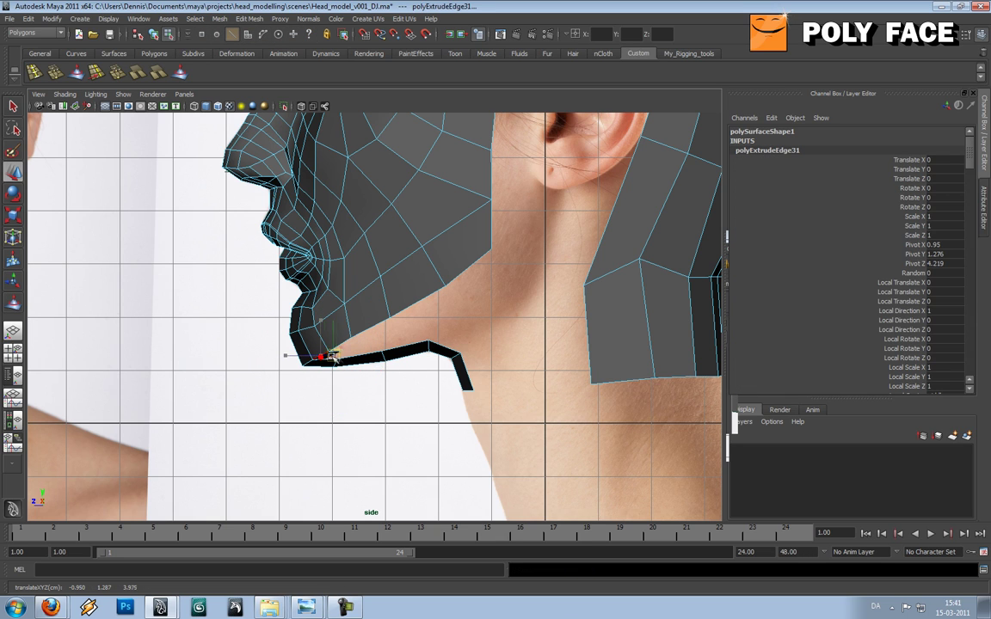
# Merge the new face's inner vertex with the strip under the chin and adjust its free corner along the jaw
pyautogui.moveTo(328, 354); pyautogui.dragTo(274, 345, button='right')
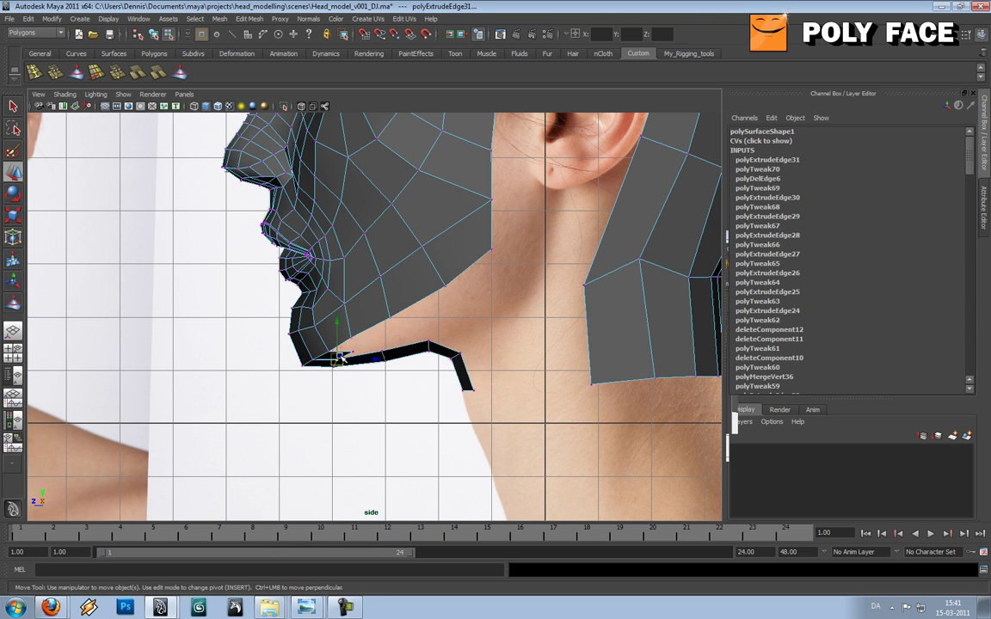
pyautogui.keyDown('shift'); pyautogui.moveTo(340, 358); pyautogui.dragTo(361, 338, button='right'); pyautogui.keyUp('shift')
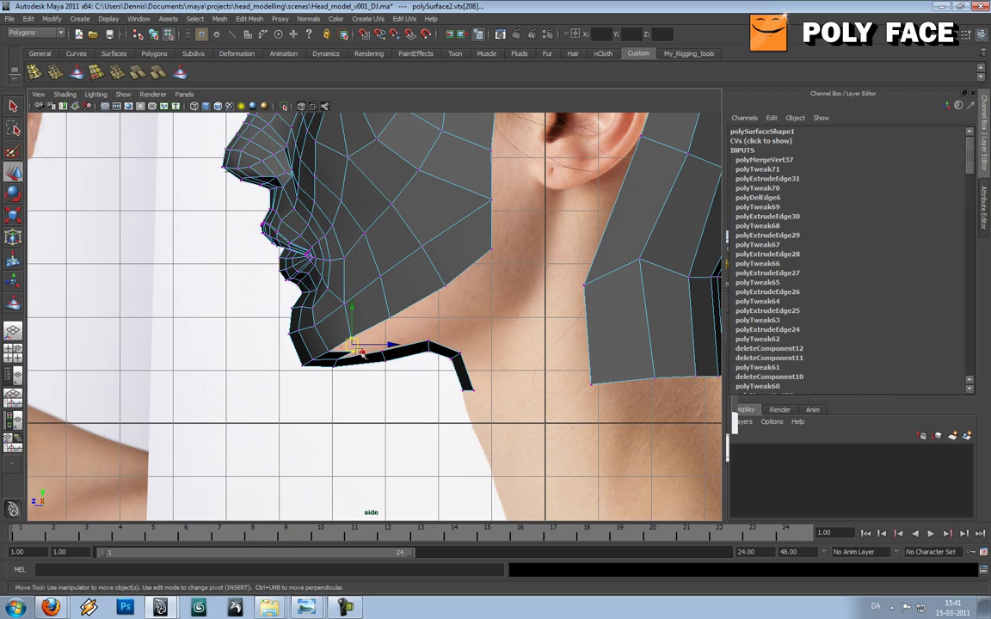
pyautogui.click(357, 352)
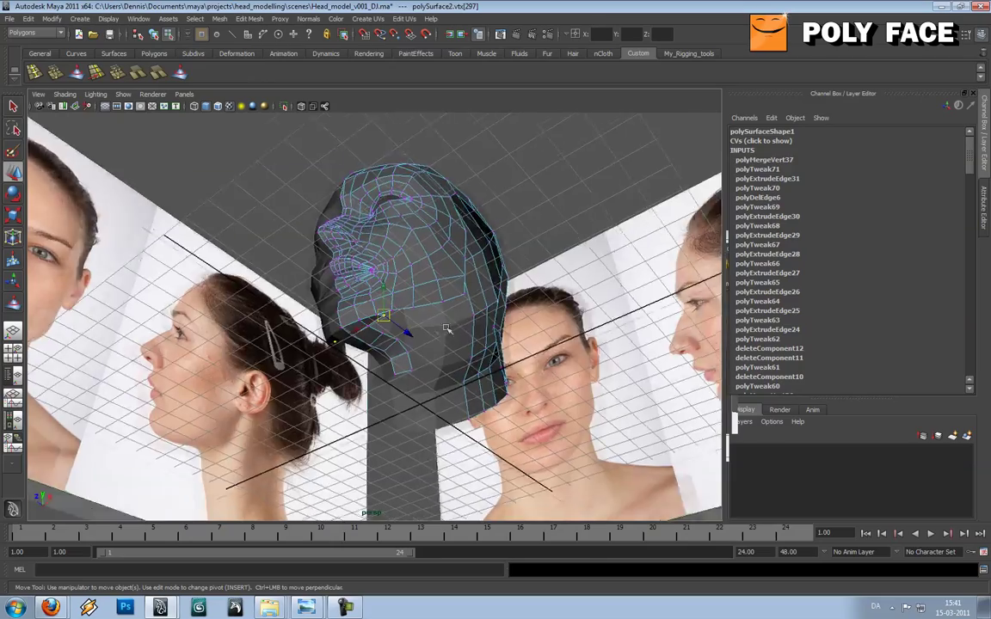
pyautogui.press('f')
pyautogui.scroll(-8, 421, 332)
pyautogui.keyDown('alt'); pyautogui.moveTo(417, 336); pyautogui.dragTo(326, 336); pyautogui.keyUp('alt')
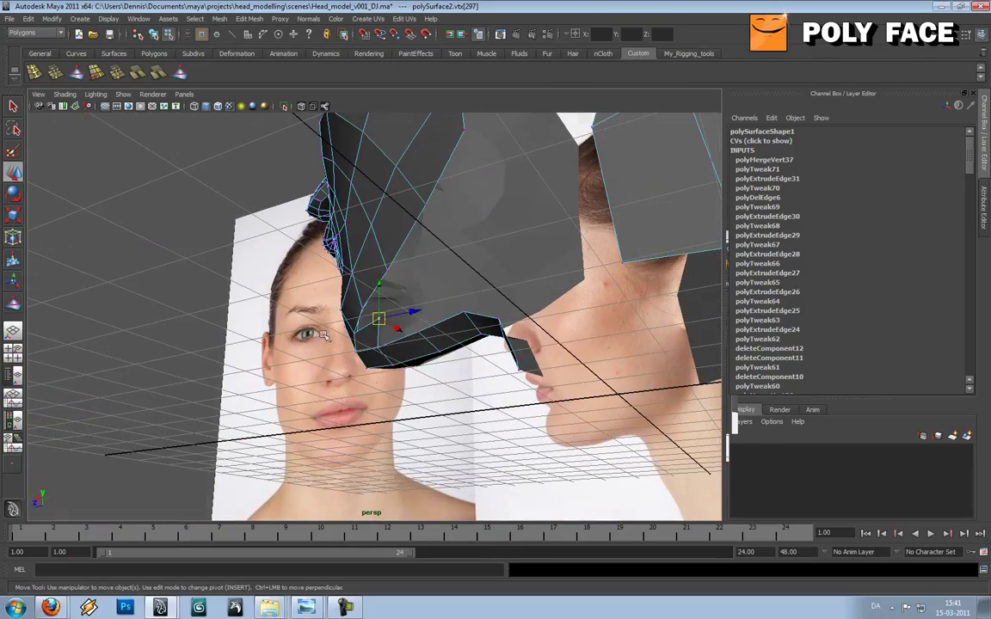
pyautogui.moveTo(381, 293)
pyautogui.keyDown('alt'); pyautogui.mouseDown()
pyautogui.moveTo(409, 294)
pyautogui.moveTo(466, 256)
pyautogui.moveTo(445, 267)
pyautogui.moveTo(405, 256)
pyautogui.moveTo(435, 283)
pyautogui.moveTo(284, 258)
pyautogui.moveTo(408, 264)
pyautogui.moveTo(368, 303)
pyautogui.mouseUp(); pyautogui.keyUp('alt')
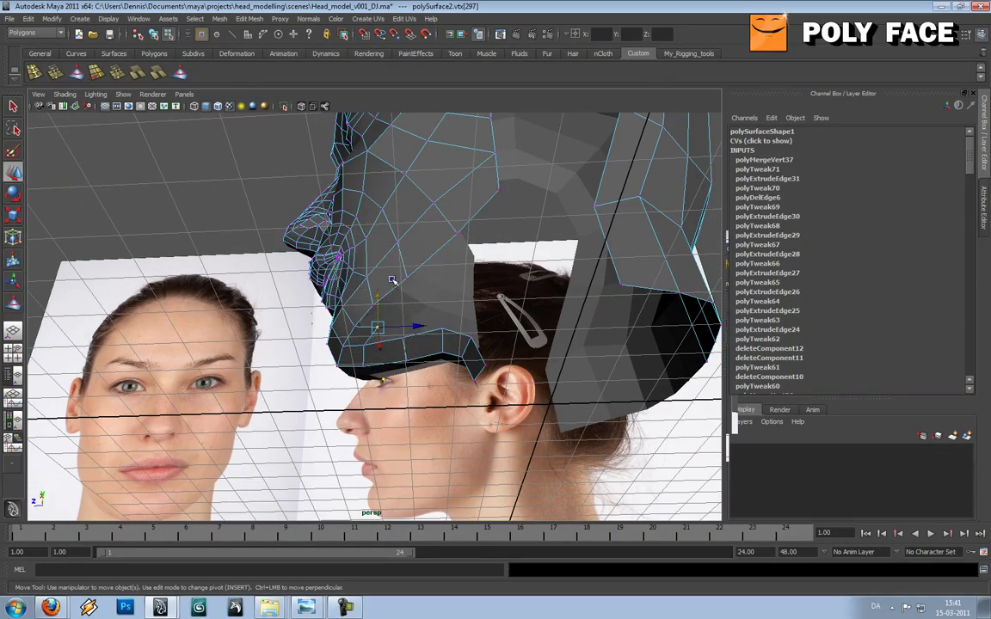
# Extrude the next jaw border edge inward and merge its front vertex with the first face's free corner
pyautogui.click(364, 316)
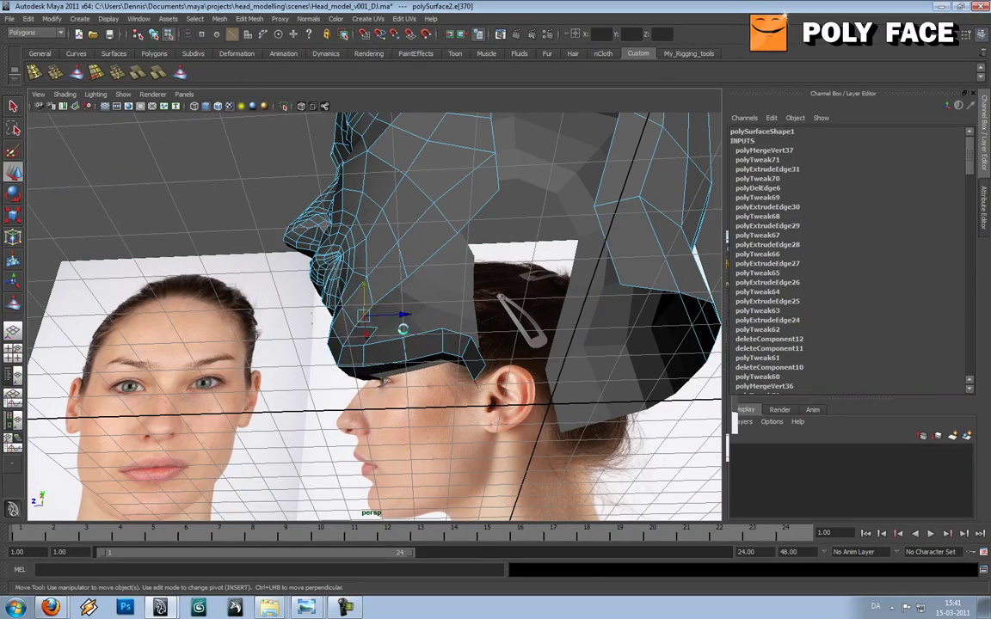
pyautogui.hotkey('ctrl', 'e')
pyautogui.moveTo(373, 383); pyautogui.dragTo(364, 384)
pyautogui.moveTo(375, 317); pyautogui.dragTo(363, 315, button='right')
pyautogui.moveTo(369, 321); pyautogui.dragTo(382, 334)
pyautogui.keyDown('shift'); pyautogui.rightClick(377, 328); pyautogui.keyUp('shift')
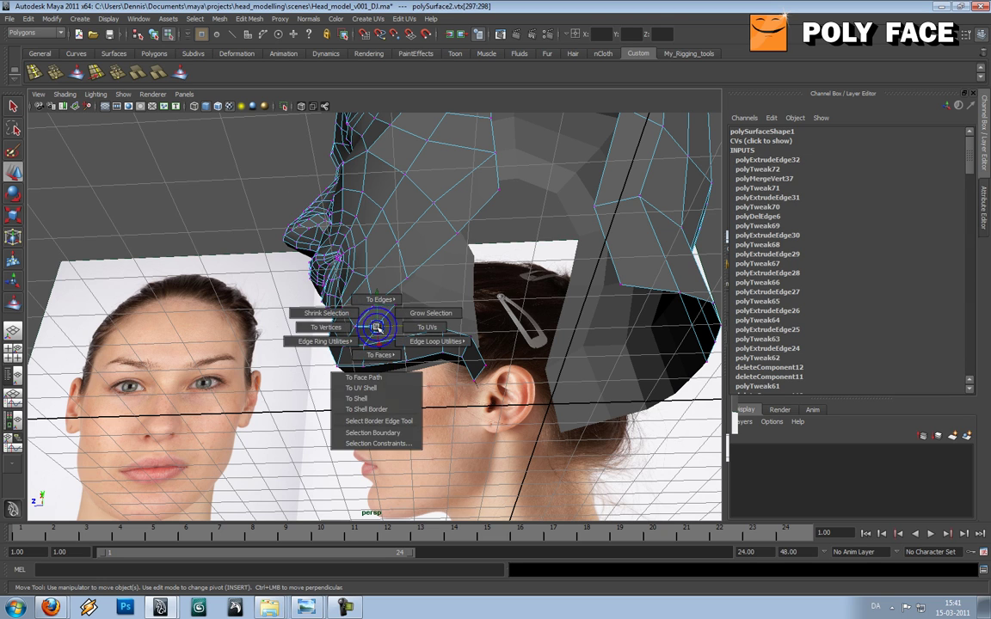
pyautogui.keyDown('shift'); pyautogui.moveTo(377, 328); pyautogui.dragTo(378, 291, button='right'); pyautogui.keyUp('shift')
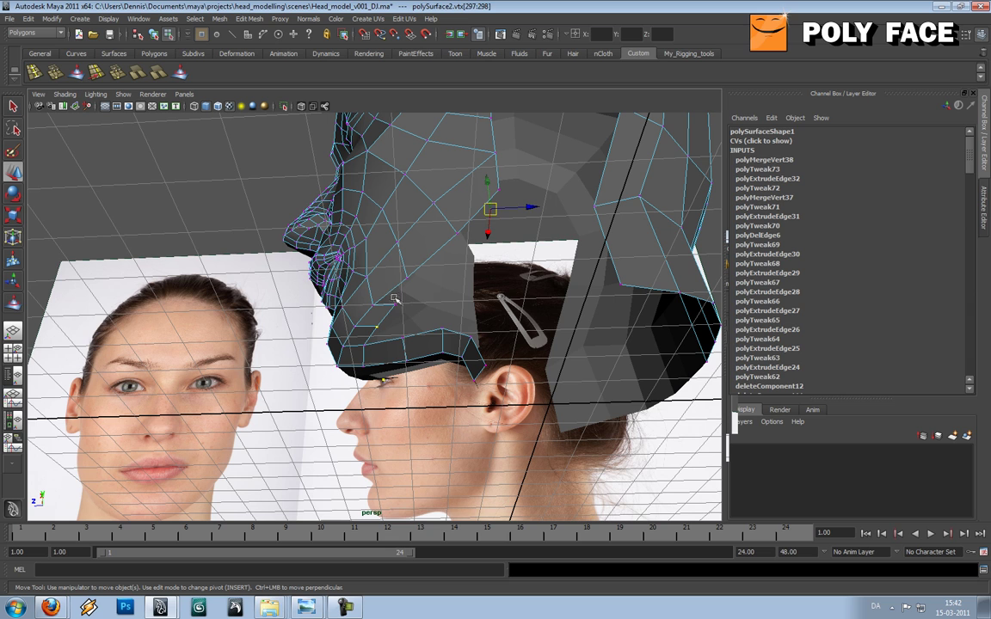
# Reposition the second face's loose vertex beneath the jaw and merge the neighbouring pair of vertices there
pyautogui.moveTo(397, 306); pyautogui.dragTo(377, 328)
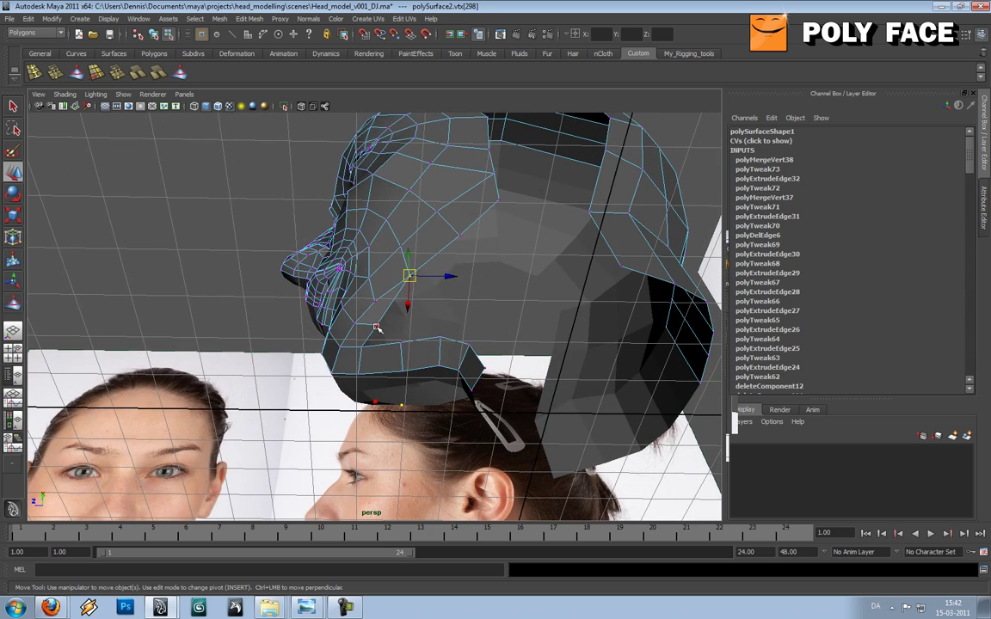
pyautogui.moveTo(368, 351); pyautogui.dragTo(398, 351)
pyautogui.click(388, 327)
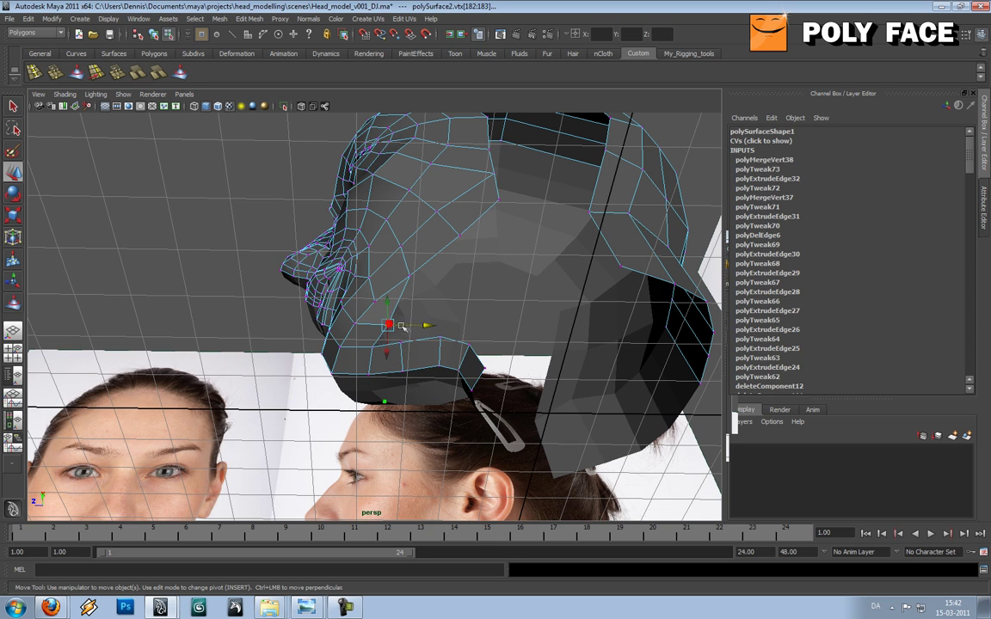
pyautogui.moveTo(406, 289); pyautogui.dragTo(404, 291)
pyautogui.keyDown('alt'); pyautogui.moveTo(437, 302); pyautogui.dragTo(433, 325); pyautogui.keyUp('alt')
pyautogui.keyDown('ctrl'); pyautogui.rightClick(417, 276); pyautogui.keyUp('ctrl')
pyautogui.keyDown('shift'); pyautogui.moveTo(417, 276); pyautogui.dragTo(414, 220, button='right'); pyautogui.keyUp('shift')
# Extrude the following edge of the jaw border and move it inward beneath the jaw
pyautogui.keyDown('alt'); pyautogui.moveTo(415, 257); pyautogui.dragTo(387, 276); pyautogui.keyUp('alt')
pyautogui.keyDown('shift'); pyautogui.click(374, 308); pyautogui.keyUp('shift')
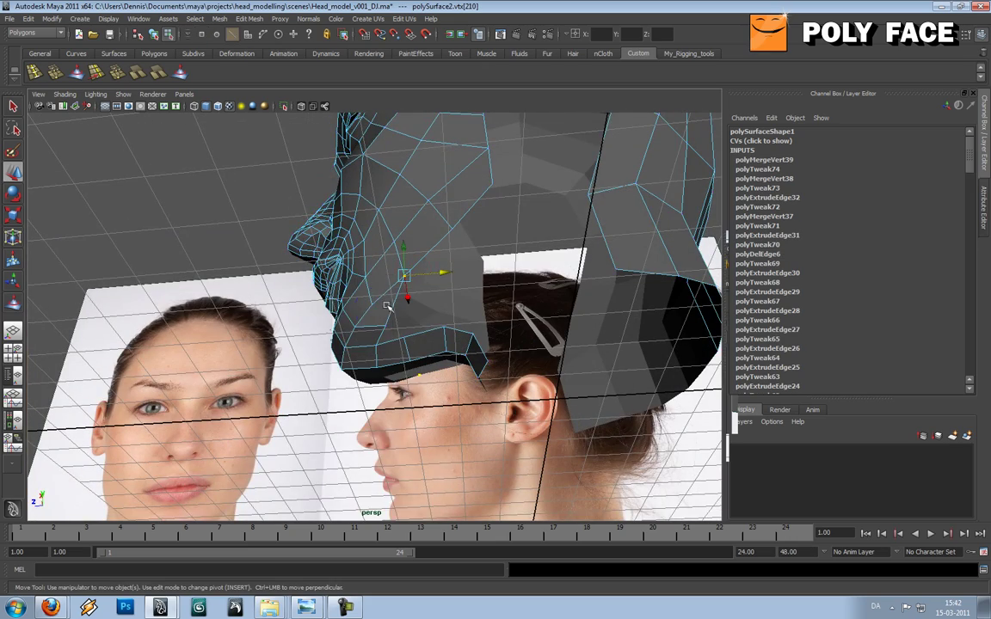
pyautogui.keyDown('shift'); pyautogui.click(380, 336); pyautogui.keyUp('shift')
pyautogui.scroll(-3, 381, 335)
pyautogui.keyDown('alt'); pyautogui.moveTo(381, 334); pyautogui.dragTo(439, 316); pyautogui.keyUp('alt')
pyautogui.hotkey('ctrl', 'e')
pyautogui.press('w')
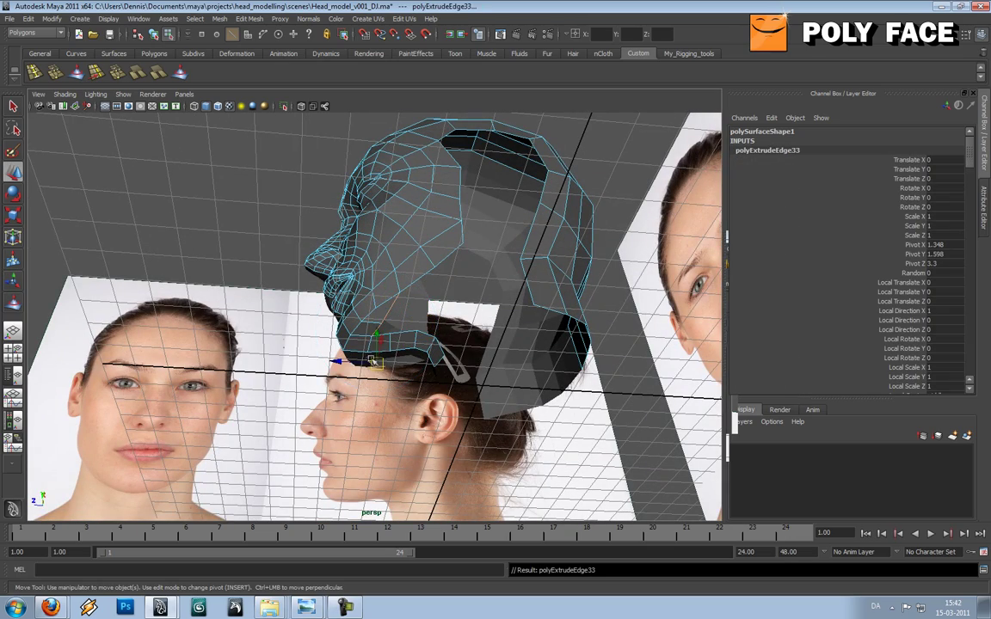
pyautogui.moveTo(361, 363); pyautogui.dragTo(354, 365)
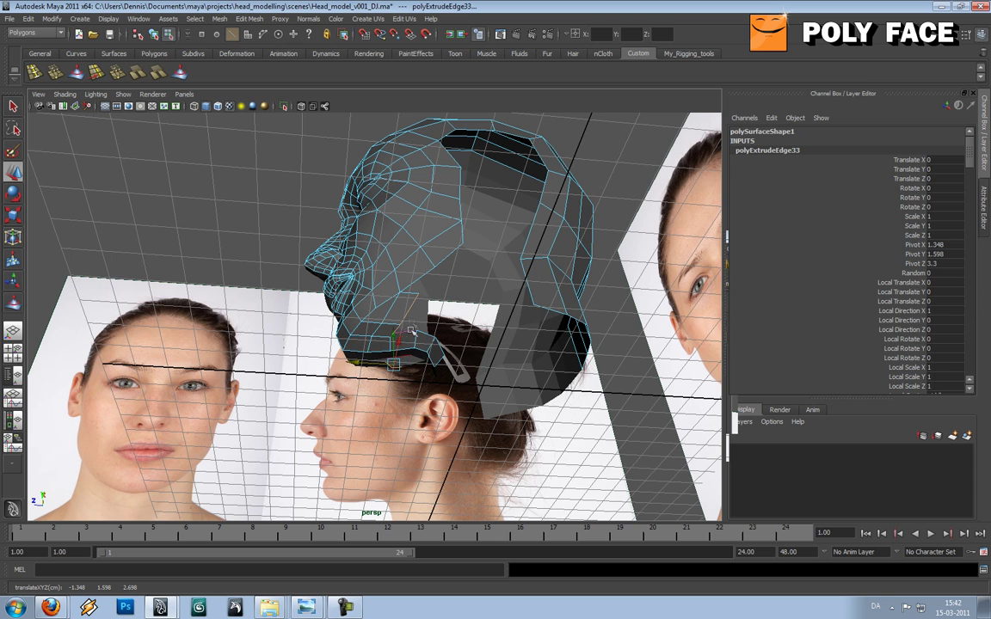
# Shape the vertices of the third underside face and merge its front inner corner with the preceding face
pyautogui.moveTo(366, 287); pyautogui.dragTo(329, 286, button='right')
pyautogui.click(417, 296)
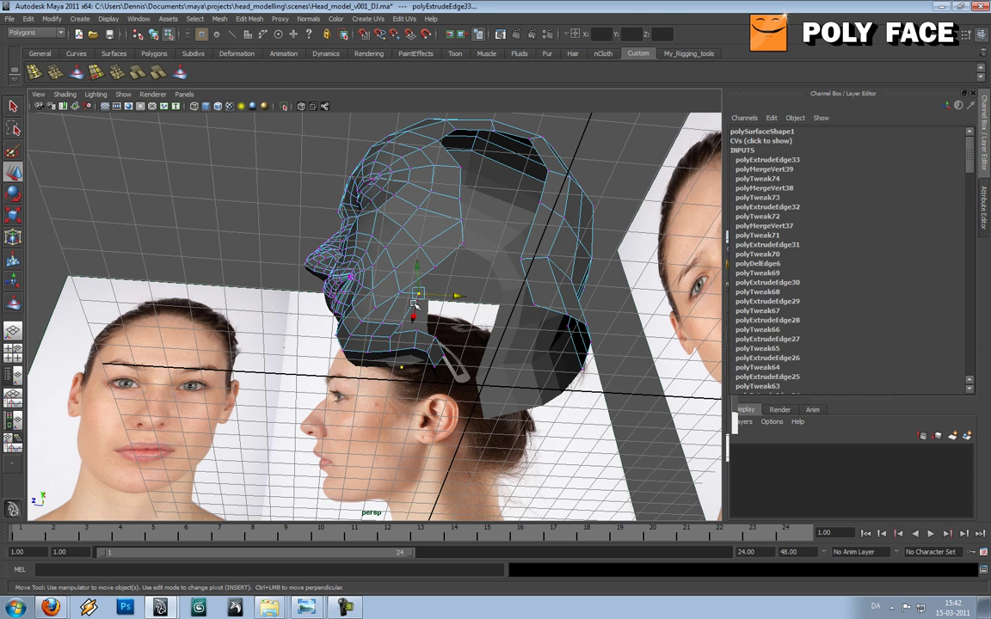
pyautogui.moveTo(420, 298); pyautogui.dragTo(434, 284)
pyautogui.click(391, 339)
pyautogui.moveTo(392, 341); pyautogui.dragTo(393, 290)
pyautogui.click(399, 328)
pyautogui.click(412, 314)
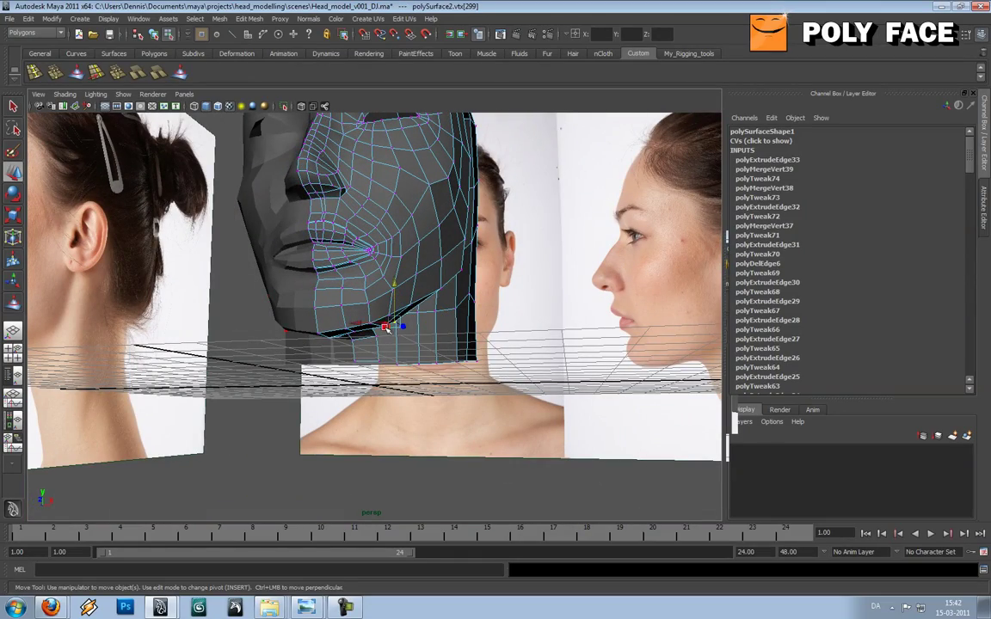
pyautogui.click(383, 307)
pyautogui.keyDown('alt'); pyautogui.moveTo(383, 303); pyautogui.dragTo(393, 336); pyautogui.keyUp('alt')
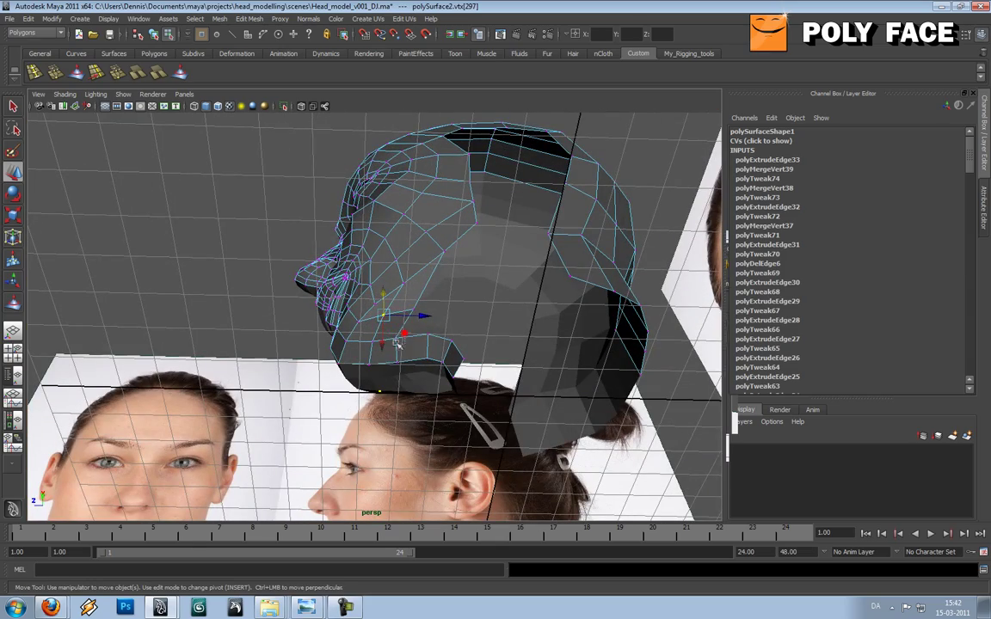
pyautogui.keyDown('ctrl'); pyautogui.rightClick(396, 339); pyautogui.keyUp('ctrl')
pyautogui.keyDown('shift'); pyautogui.moveTo(395, 339); pyautogui.dragTo(390, 303, button='right'); pyautogui.keyUp('shift')
# Extrude the rearmost lower jaw border edge inward to extend the strip towards the jaw corner
pyautogui.moveTo(390, 304)
pyautogui.keyDown('alt'); pyautogui.mouseDown()
pyautogui.moveTo(434, 299)
pyautogui.moveTo(394, 283)
pyautogui.mouseUp(); pyautogui.keyUp('alt')
pyautogui.moveTo(393, 282); pyautogui.dragTo(415, 263, button='right')
pyautogui.keyDown('alt'); pyautogui.moveTo(405, 251); pyautogui.dragTo(356, 329); pyautogui.keyUp('alt')
pyautogui.moveTo(356, 329); pyautogui.dragTo(371, 358, button='right')
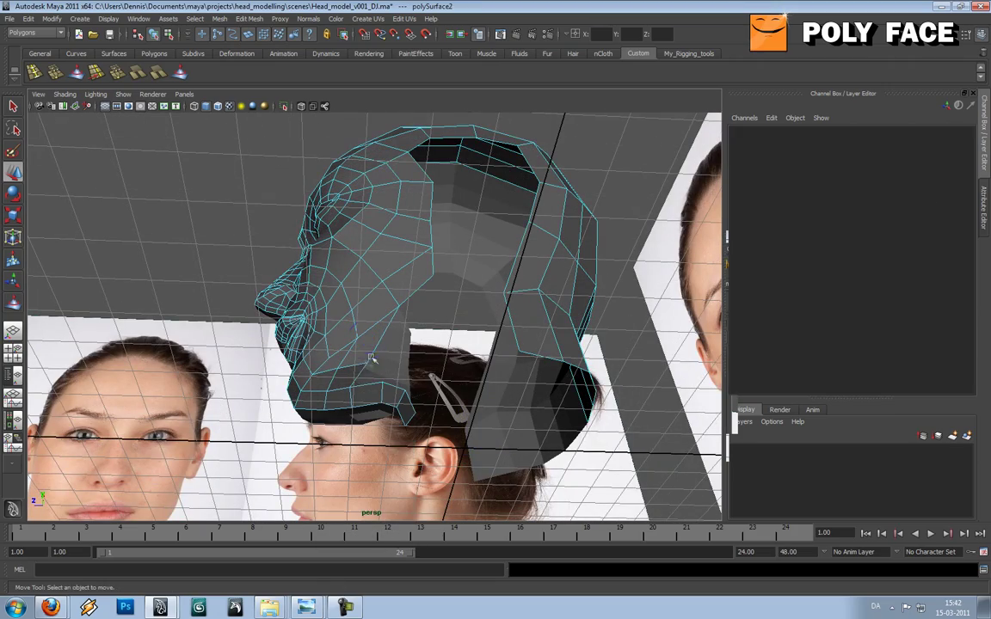
pyautogui.click(361, 372)
pyautogui.keyDown('alt'); pyautogui.moveTo(365, 348); pyautogui.dragTo(382, 354); pyautogui.keyUp('alt')
pyautogui.hotkey('ctrl', 'e')
pyautogui.press('w')
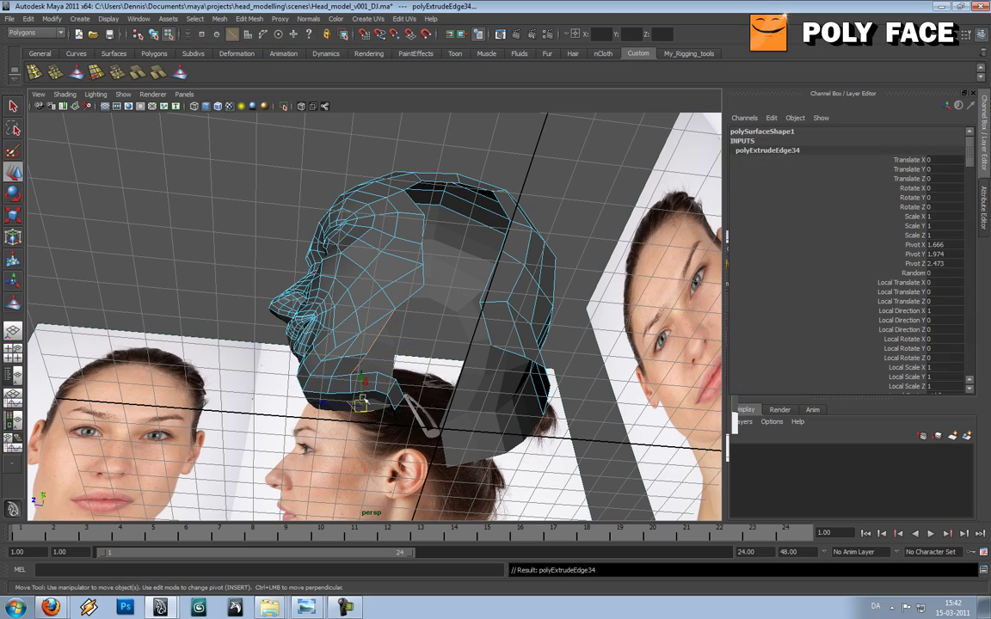
pyautogui.moveTo(348, 407); pyautogui.dragTo(388, 381)
# Position the inner vertices of the rearmost underside face and undo the stray move of its outer corner
pyautogui.moveTo(381, 351); pyautogui.dragTo(352, 355, button='right')
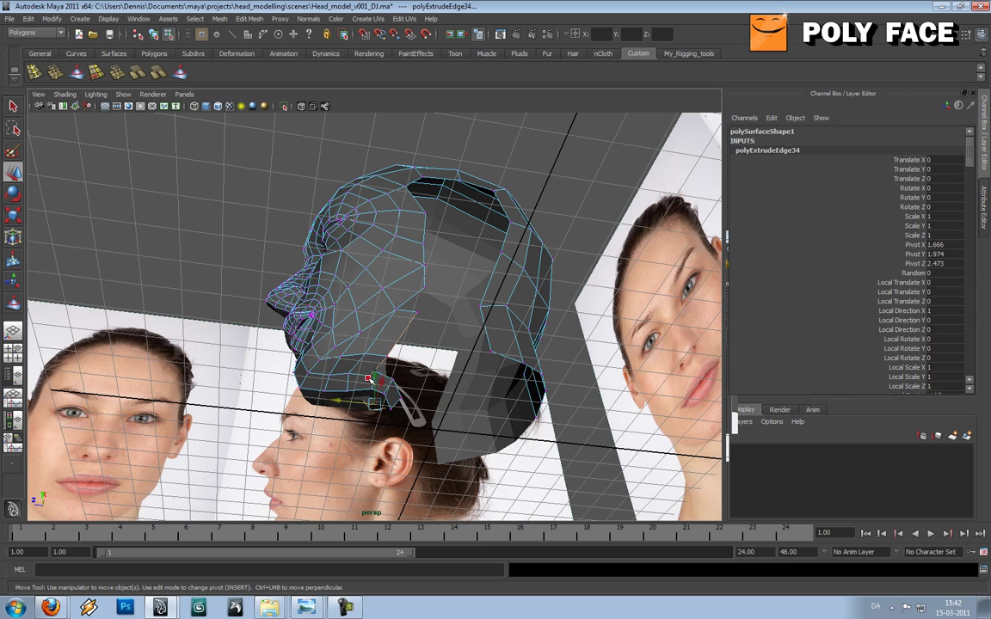
pyautogui.click(370, 377)
pyautogui.press('v')
pyautogui.moveTo(366, 381); pyautogui.dragTo(367, 381)
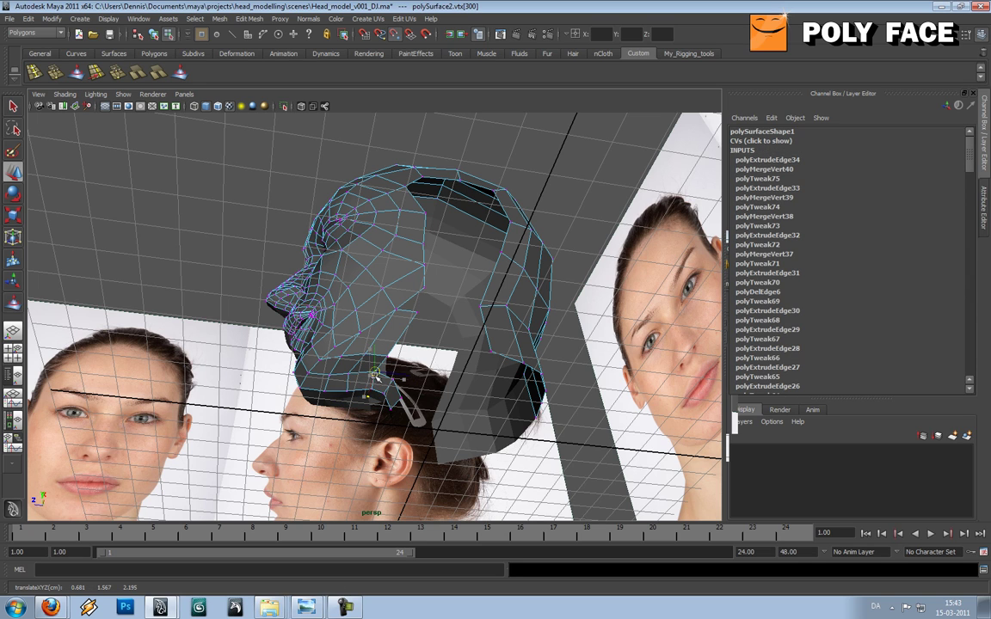
pyautogui.moveTo(426, 310); pyautogui.dragTo(453, 312)
pyautogui.hotkey('ctrl', 'z')
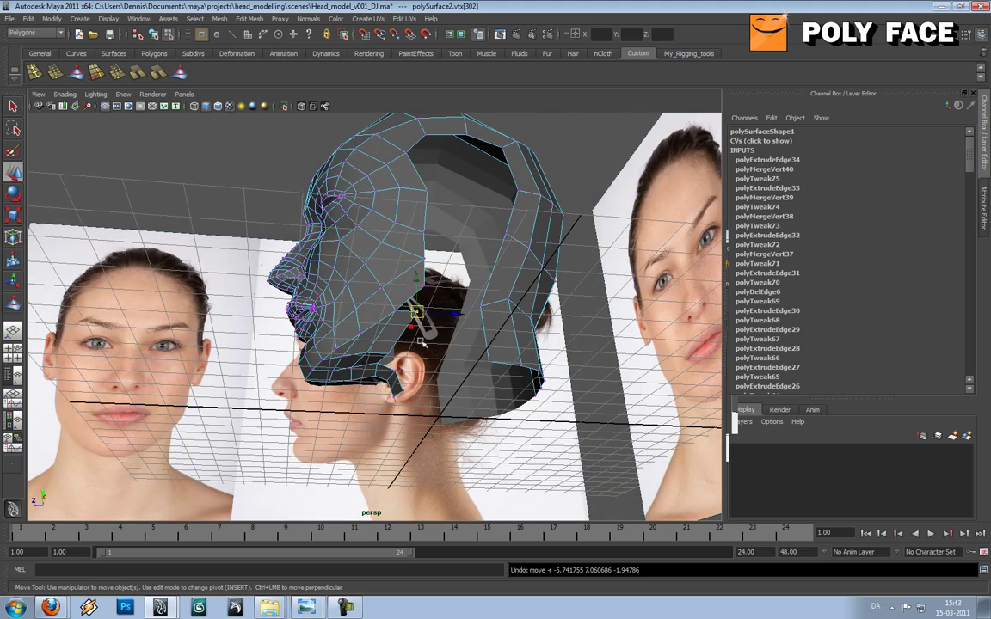
pyautogui.keyDown('alt'); pyautogui.moveTo(412, 287); pyautogui.dragTo(388, 369); pyautogui.keyUp('alt')
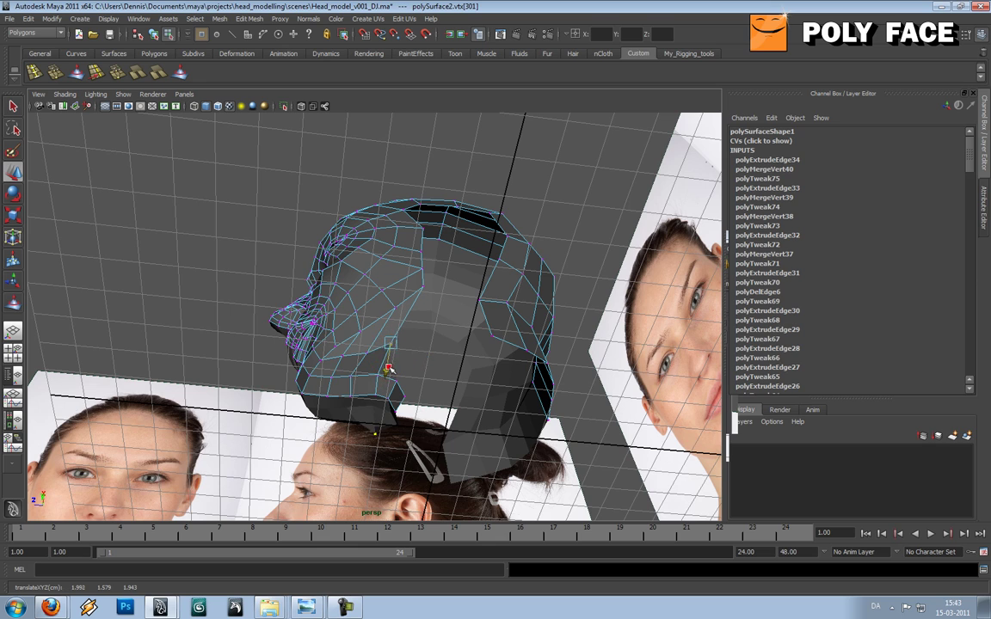
# Merge the rearmost face's front inner vertex with the adjoining vertex of the jaw strip
pyautogui.click(363, 375)
pyautogui.moveTo(387, 368); pyautogui.dragTo(372, 383)
pyautogui.keyDown('ctrl'); pyautogui.rightClick(379, 377); pyautogui.keyUp('ctrl')
pyautogui.keyDown('shift'); pyautogui.rightClick(378, 378); pyautogui.keyUp('shift')
pyautogui.keyDown('shift'); pyautogui.moveTo(379, 379); pyautogui.dragTo(380, 332, button='right'); pyautogui.keyUp('shift')
# Adjust the vertices along the underside of the jaw and the strip's rear corner to follow the jaw shape
pyautogui.keyDown('alt'); pyautogui.moveTo(378, 365); pyautogui.dragTo(348, 384); pyautogui.keyUp('alt')
pyautogui.click(337, 370)
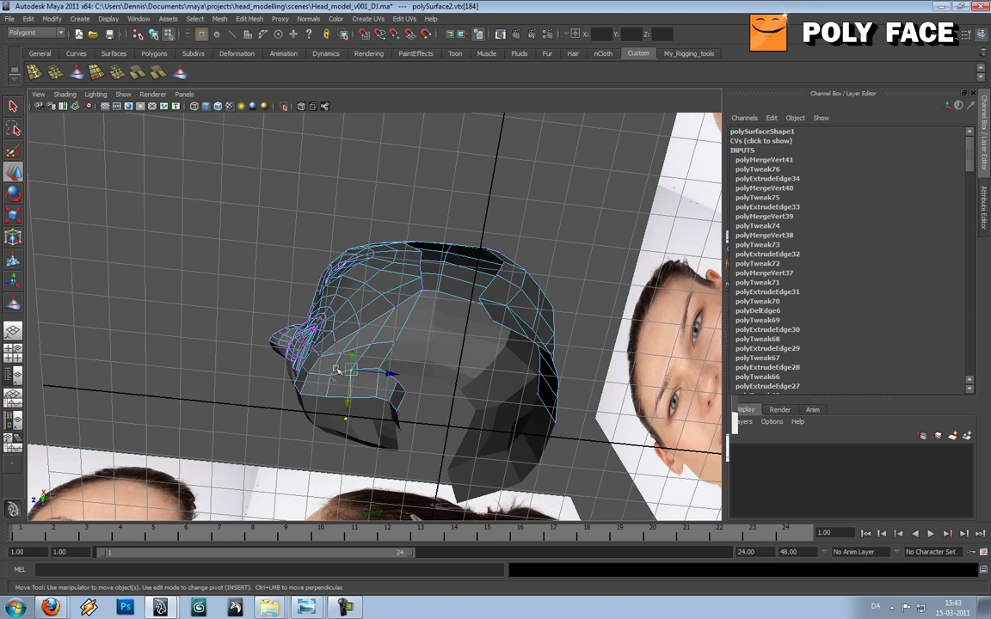
pyautogui.click(330, 391)
pyautogui.click(402, 334)
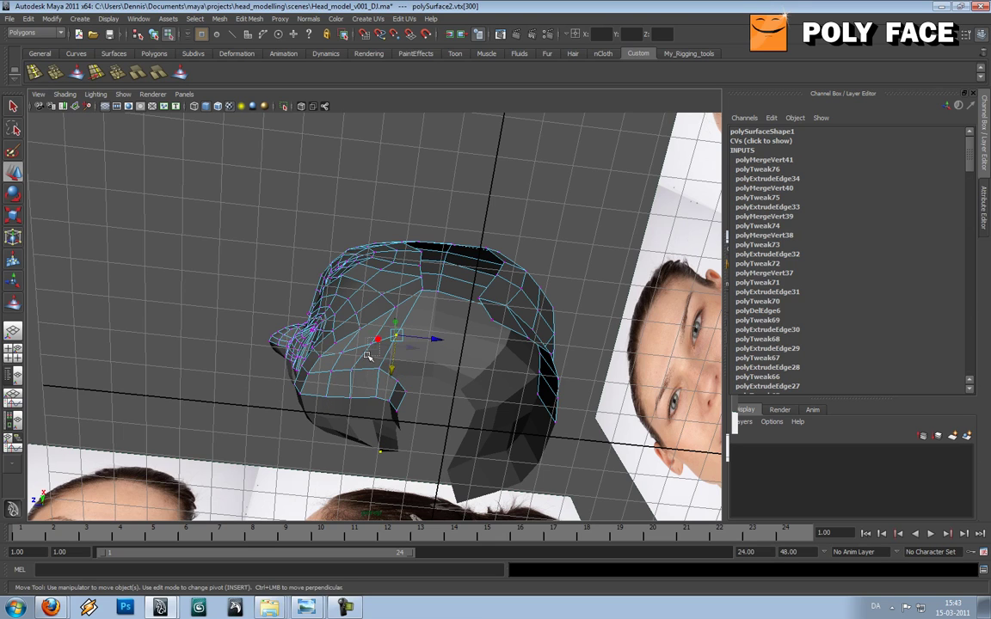
pyautogui.click(364, 355)
pyautogui.keyDown('alt'); pyautogui.moveTo(364, 355); pyautogui.dragTo(398, 351); pyautogui.keyUp('alt')
pyautogui.click(394, 303)
pyautogui.keyDown('alt'); pyautogui.moveTo(394, 303); pyautogui.dragTo(417, 320); pyautogui.keyUp('alt')
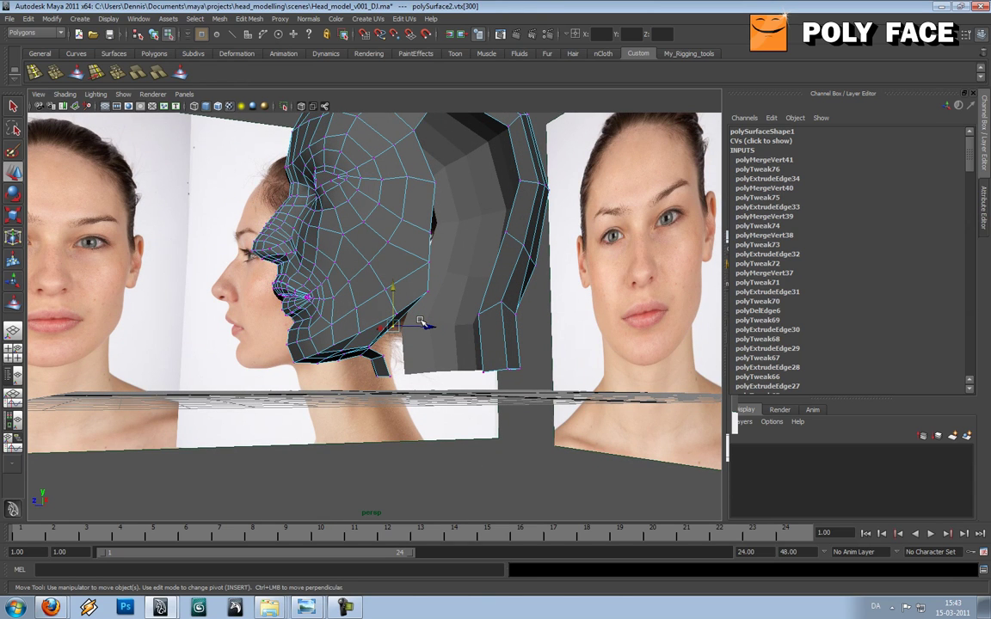
pyautogui.moveTo(420, 322)
pyautogui.keyDown('alt'); pyautogui.mouseDown()
pyautogui.moveTo(394, 310)
pyautogui.moveTo(423, 318)
pyautogui.moveTo(424, 309)
pyautogui.moveTo(428, 326)
pyautogui.mouseUp(); pyautogui.keyUp('alt')
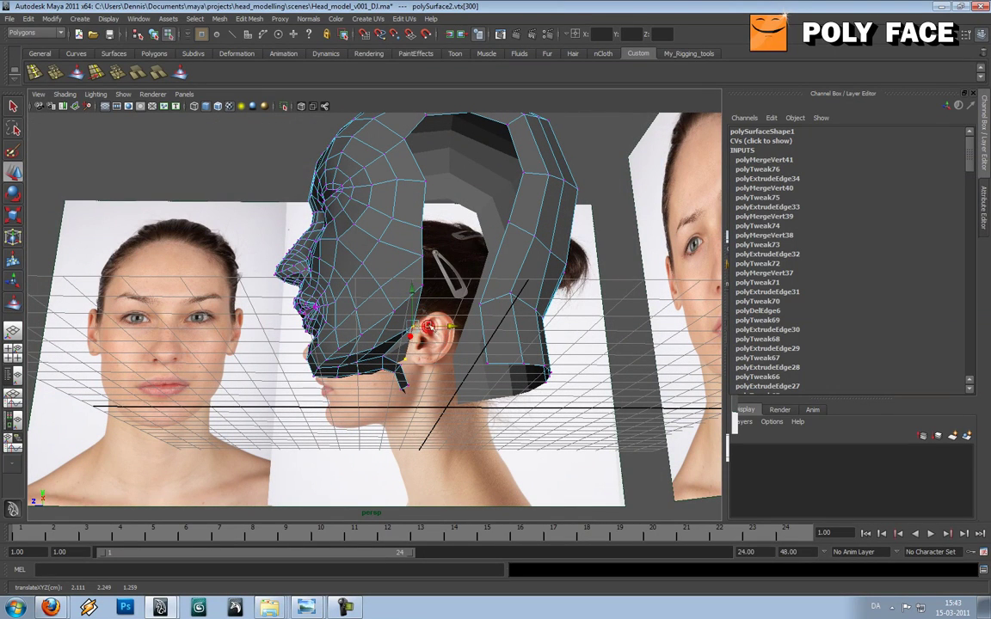
# Reposition the vertices along the jawline and the adjoining underside row to even out the jaw's edge flow
pyautogui.click(373, 350)
pyautogui.keyDown('alt'); pyautogui.moveTo(383, 335); pyautogui.dragTo(387, 362); pyautogui.keyUp('alt')
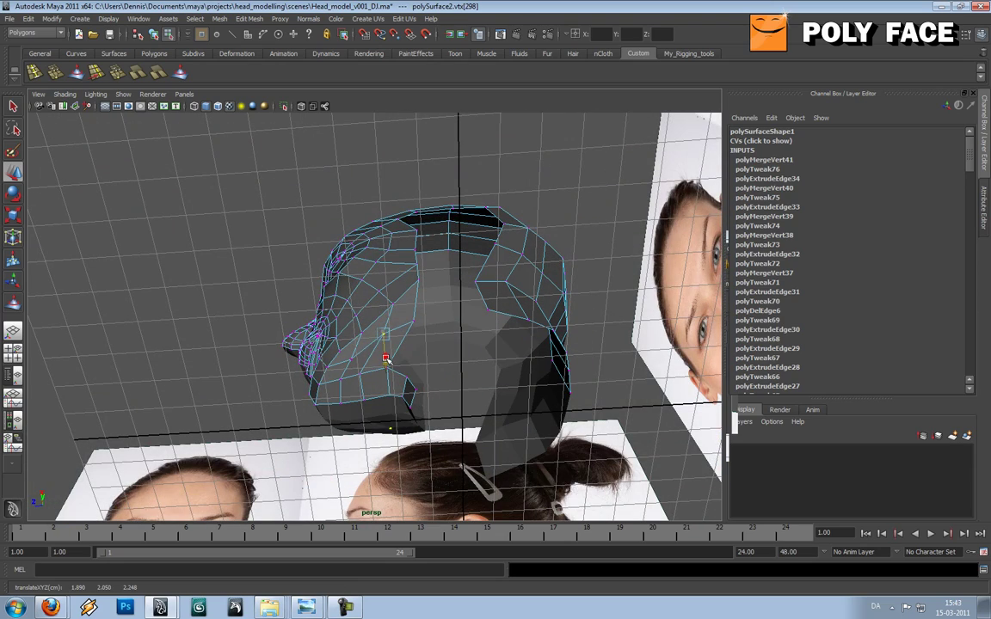
pyautogui.click(389, 369)
pyautogui.moveTo(401, 360); pyautogui.dragTo(374, 369)
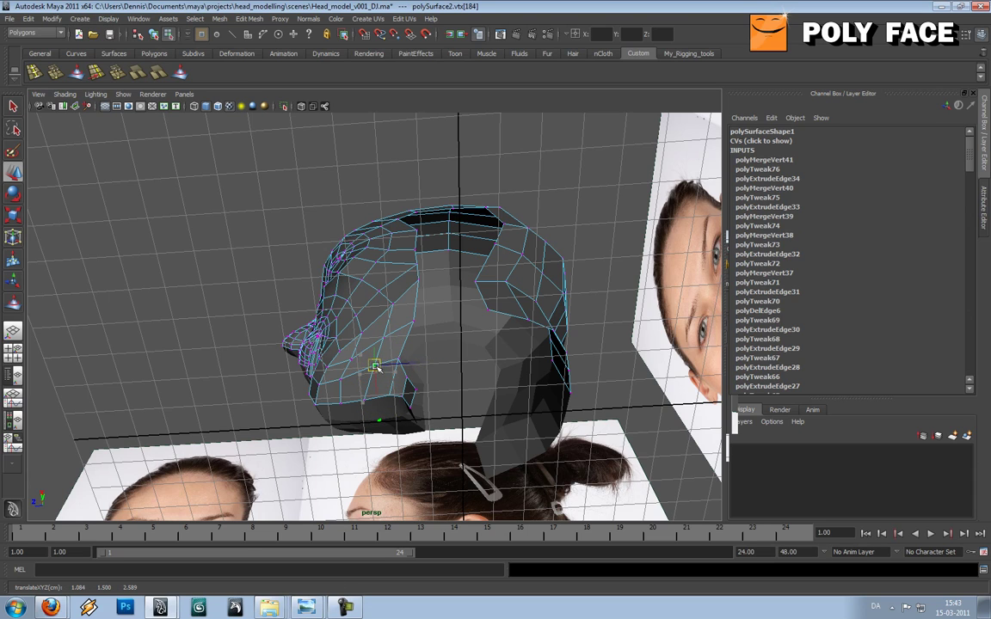
pyautogui.click(355, 357)
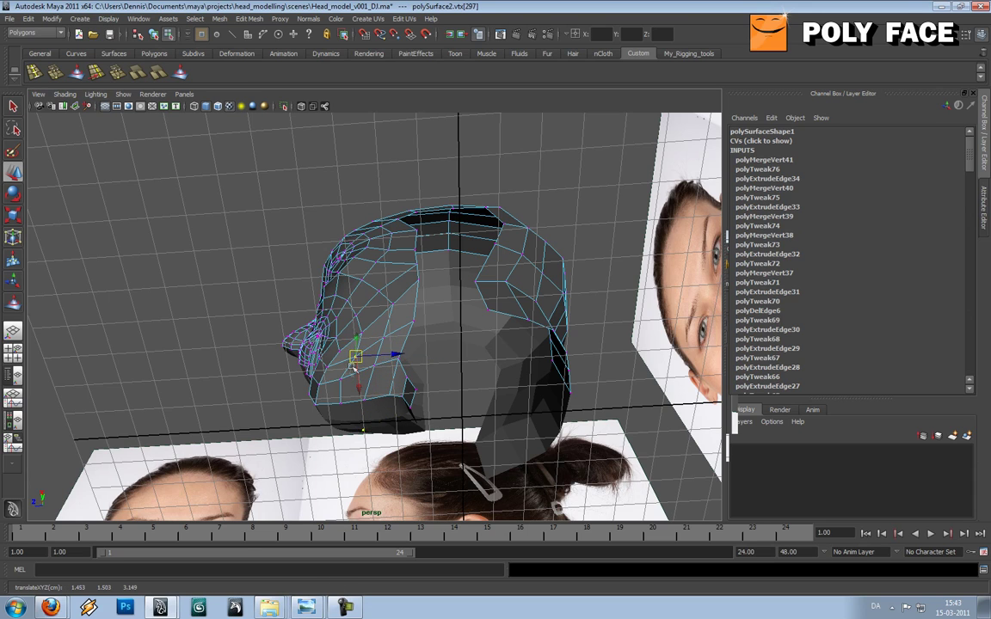
pyautogui.click(349, 381)
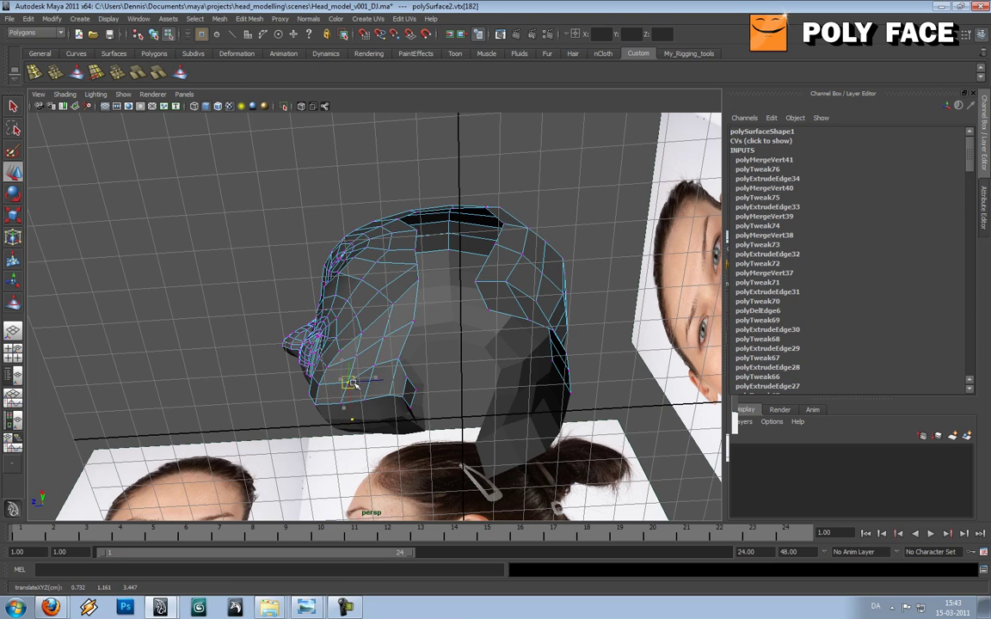
pyautogui.click(373, 366)
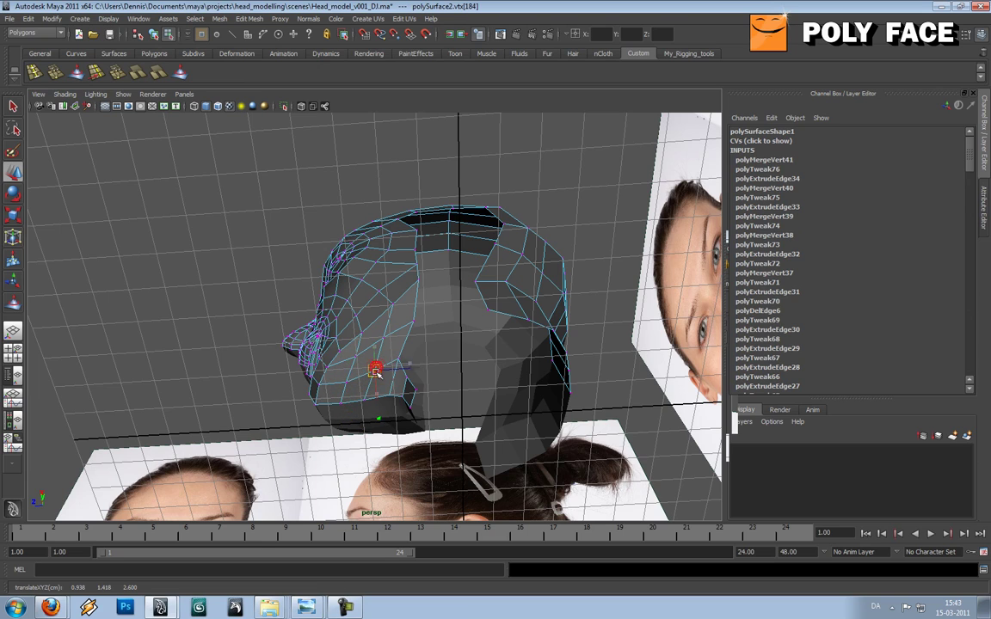
# Preview the head with smoothing to examine the jaw and its underside, and return to the unsmoothed mesh
pyautogui.scroll(-4, 400, 365)
pyautogui.keyDown('alt'); pyautogui.moveTo(405, 367); pyautogui.dragTo(461, 376); pyautogui.keyUp('alt')
pyautogui.moveTo(384, 306); pyautogui.dragTo(396, 296, button='right')
pyautogui.click(394, 299)
pyautogui.press('3')
pyautogui.click(420, 441)
pyautogui.keyDown('alt'); pyautogui.moveTo(392, 349); pyautogui.dragTo(449, 341); pyautogui.keyUp('alt')
pyautogui.scroll(4, 399, 307)
pyautogui.keyDown('alt'); pyautogui.moveTo(398, 307); pyautogui.dragTo(365, 297); pyautogui.keyUp('alt')
pyautogui.click(378, 312)
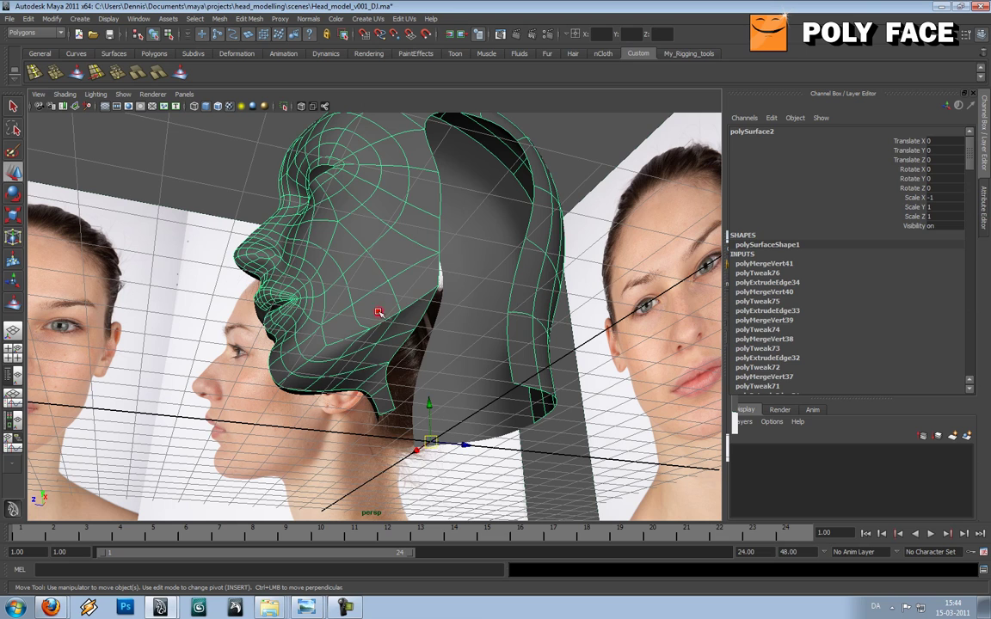
pyautogui.press('1')
# Merge the overlapping vertices along the rear part of the lower jaw border
pyautogui.moveTo(405, 317); pyautogui.dragTo(382, 317, button='right')
pyautogui.click(402, 312)
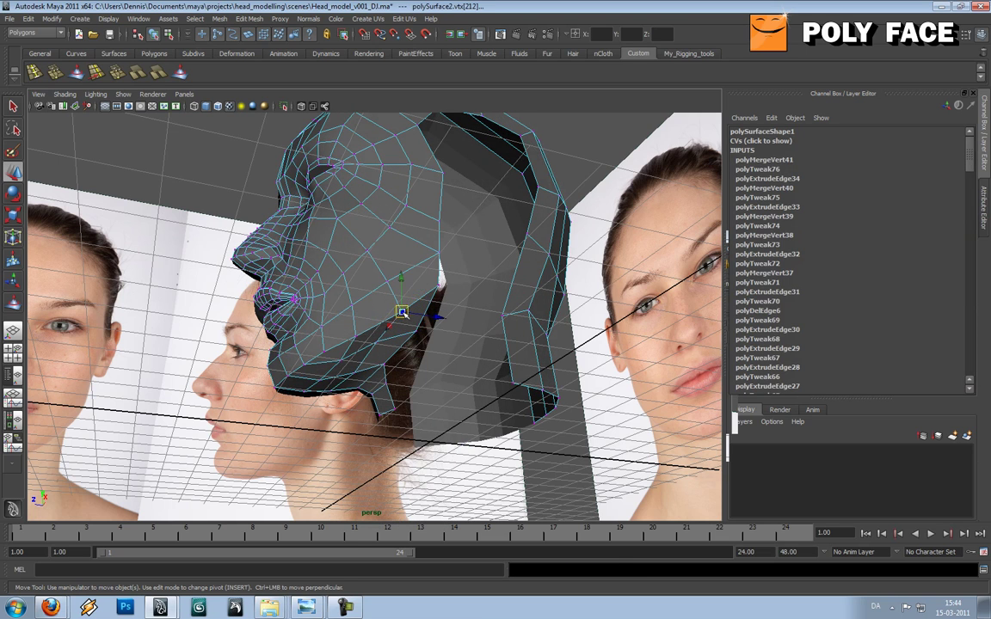
pyautogui.press('g')
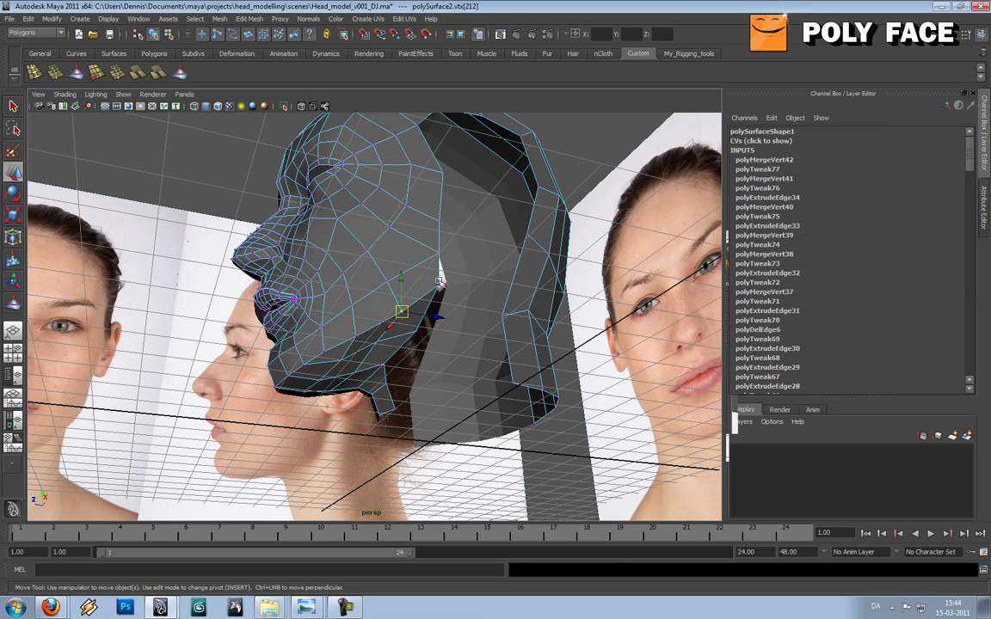
pyautogui.press('g')
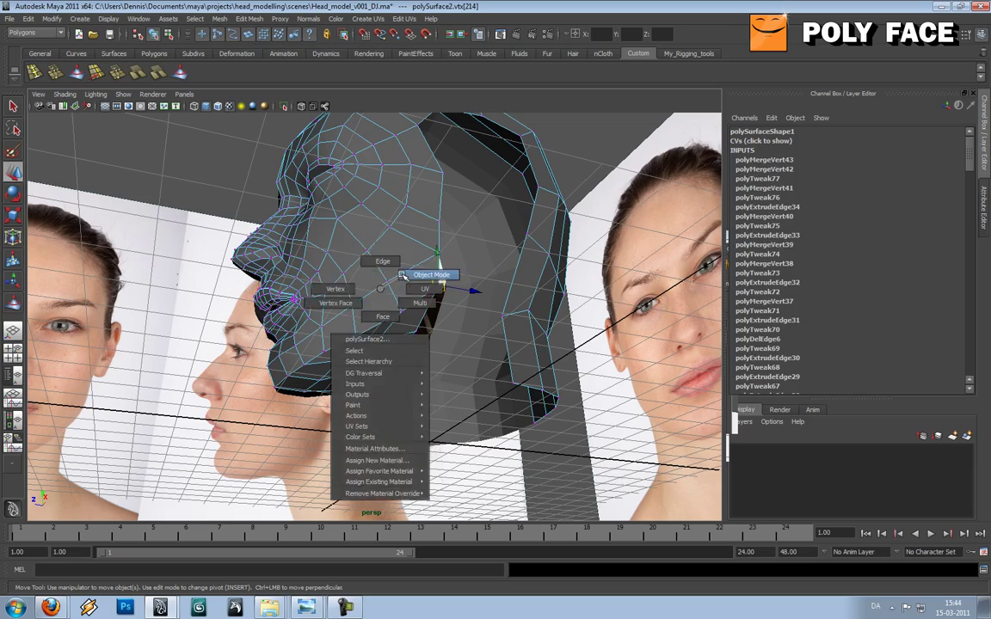
pyautogui.moveTo(403, 275); pyautogui.dragTo(404, 275, button='right')
pyautogui.keyDown('alt'); pyautogui.moveTo(404, 276); pyautogui.dragTo(375, 339); pyautogui.keyUp('alt')
# Extrude the rear border edge of the underside strip backward below the jaw corner
pyautogui.click(379, 350)
pyautogui.keyDown('alt'); pyautogui.moveTo(425, 351); pyautogui.dragTo(418, 281, button='middle'); pyautogui.keyUp('alt')
pyautogui.keyDown('alt'); pyautogui.moveTo(418, 281); pyautogui.dragTo(451, 297, button='right'); pyautogui.keyUp('alt')
pyautogui.keyDown('alt'); pyautogui.moveTo(451, 297); pyautogui.dragTo(388, 287); pyautogui.keyUp('alt')
pyautogui.moveTo(388, 287)
pyautogui.keyDown('alt'); pyautogui.mouseDown(button='right')
pyautogui.moveTo(421, 291)
pyautogui.moveTo(372, 278)
pyautogui.mouseUp(button='right'); pyautogui.keyUp('alt')
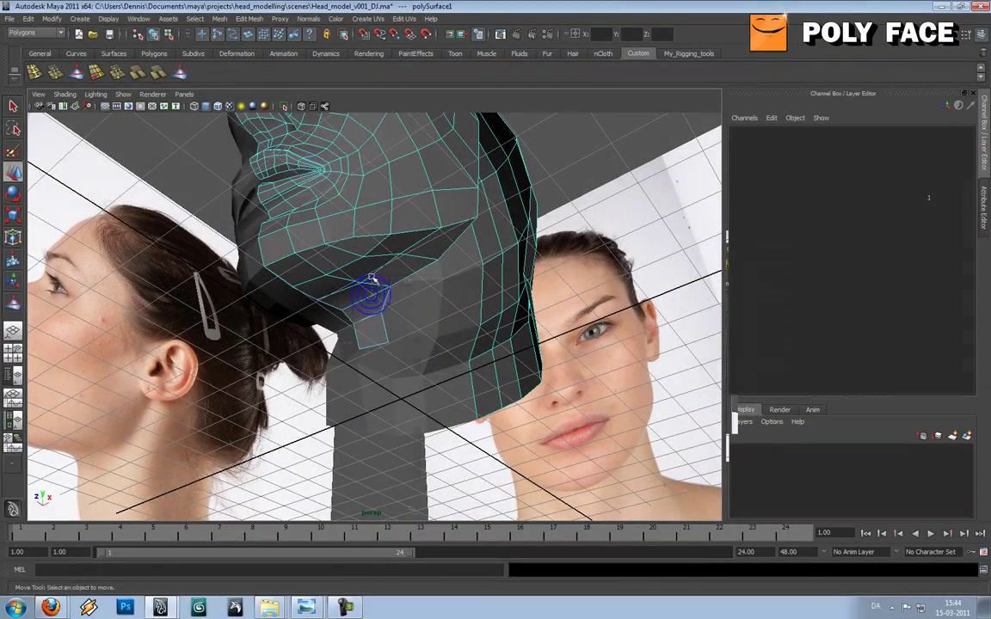
pyautogui.click(383, 299)
pyautogui.keyDown('alt'); pyautogui.moveTo(404, 311); pyautogui.dragTo(436, 305); pyautogui.keyUp('alt')
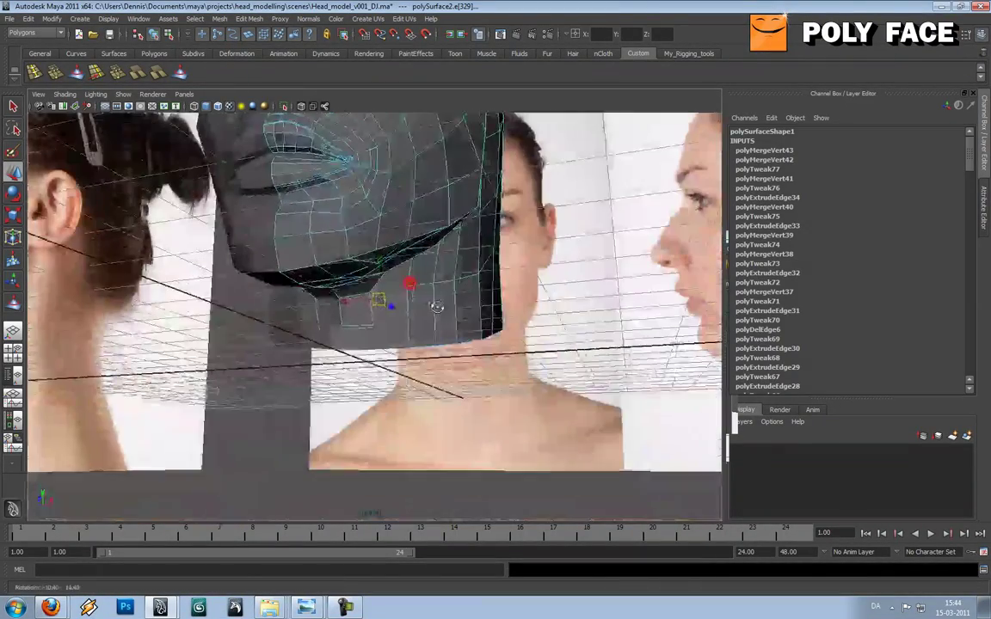
pyautogui.press('g')
pyautogui.press('w')
pyautogui.moveTo(334, 307); pyautogui.dragTo(472, 238)
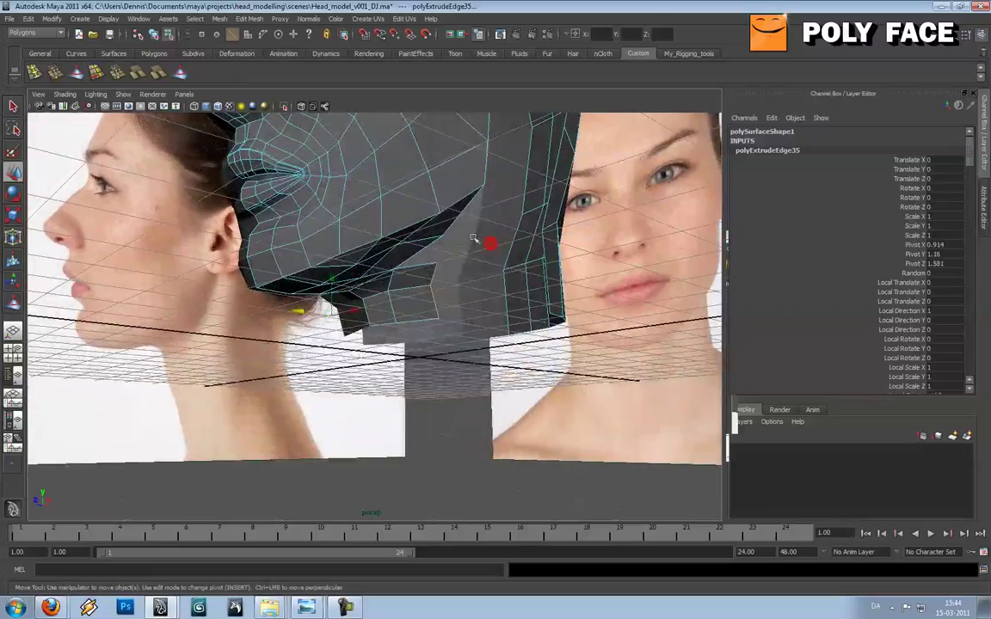
# Merge the new face's upper corner vertex with the adjoining jaw border vertex
pyautogui.moveTo(427, 277); pyautogui.dragTo(396, 274, button='right')
pyautogui.keyDown('alt'); pyautogui.moveTo(439, 263); pyautogui.dragTo(442, 228); pyautogui.keyUp('alt')
pyautogui.click(438, 264)
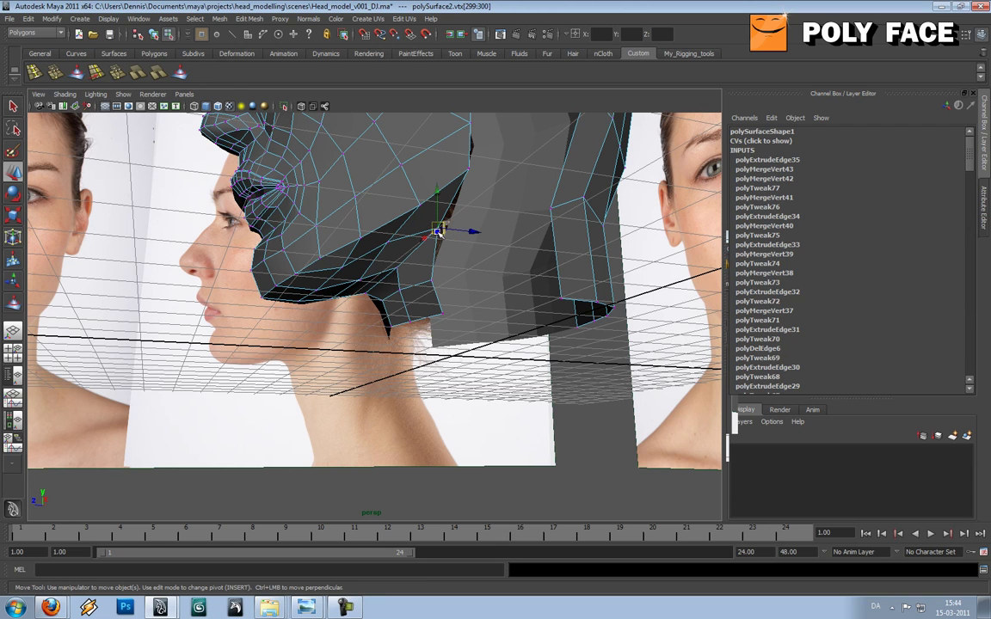
pyautogui.click(441, 181)
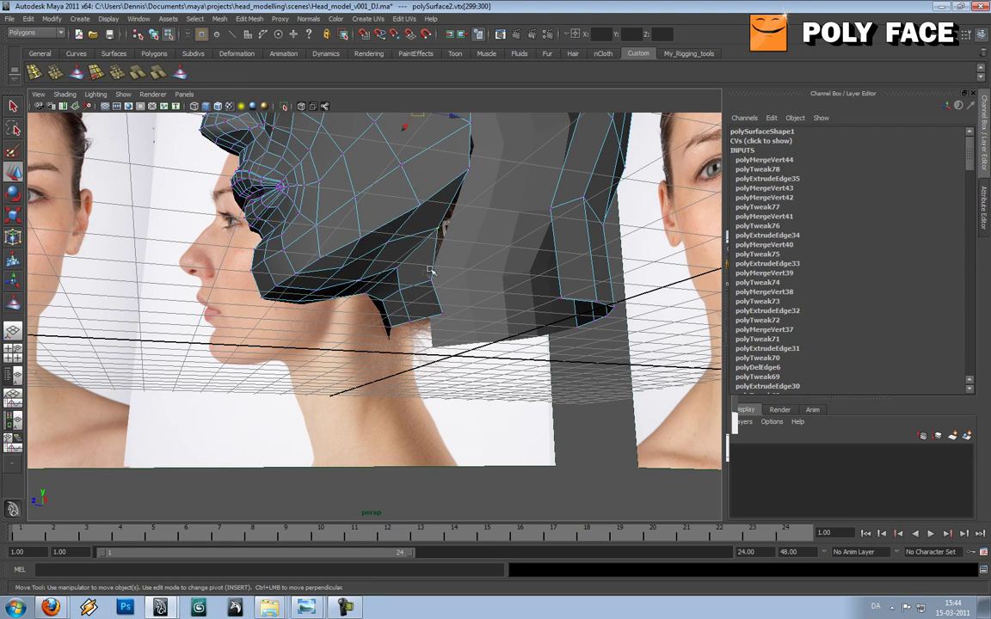
pyautogui.keyDown('alt'); pyautogui.moveTo(446, 292); pyautogui.dragTo(455, 264); pyautogui.keyUp('alt')
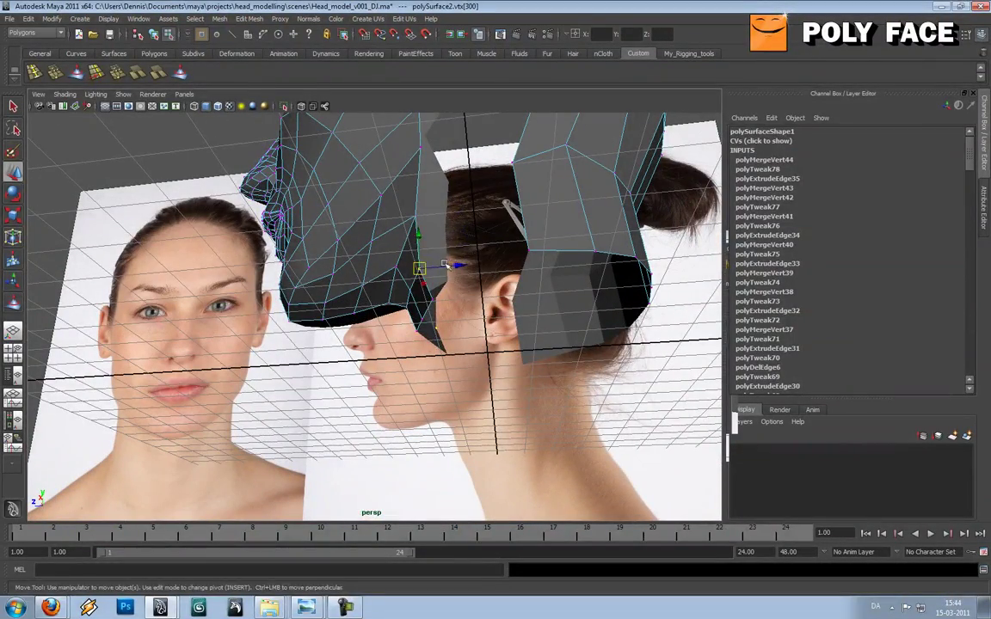
# Examine the unsmoothed head mesh and the open area around the ear from the side
pyautogui.keyDown('alt'); pyautogui.moveTo(447, 304); pyautogui.dragTo(418, 263); pyautogui.keyUp('alt')
pyautogui.moveTo(418, 263); pyautogui.dragTo(434, 243, button='right')
pyautogui.click(414, 382)
pyautogui.keyDown('alt'); pyautogui.moveTo(383, 247); pyautogui.dragTo(386, 322); pyautogui.keyUp('alt')
pyautogui.scroll(5, 382, 307)
pyautogui.click(404, 312)
pyautogui.press('1')
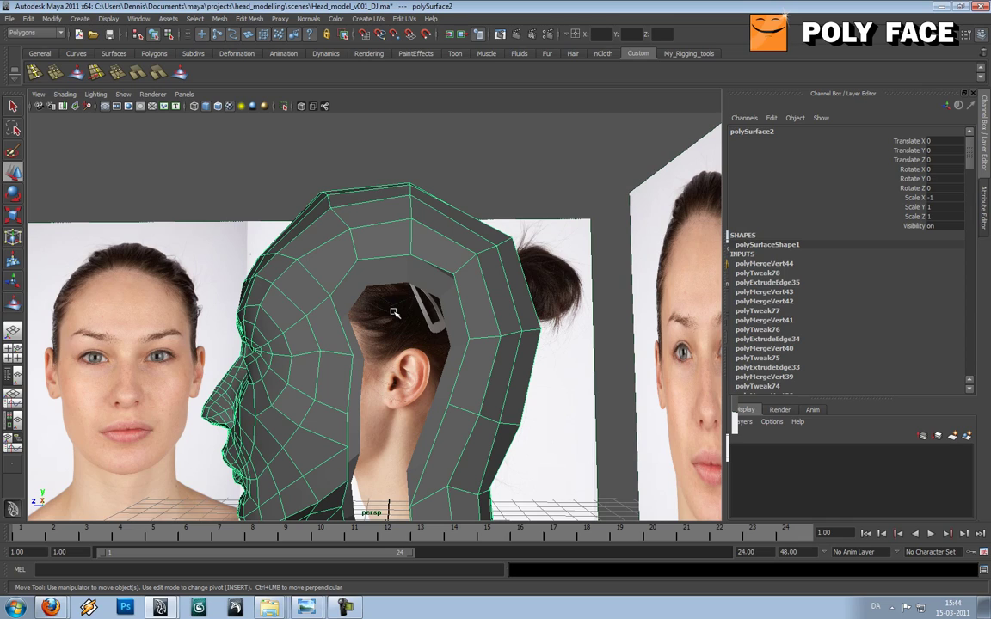
# In the side view, extrude the border edges above the ear opening downward to the top of the ear
pyautogui.press('space')
pyautogui.moveTo(394, 312); pyautogui.dragTo(421, 313)
pyautogui.keyDown('alt'); pyautogui.moveTo(456, 244); pyautogui.dragTo(297, 386, button='middle'); pyautogui.keyUp('alt')
pyautogui.keyDown('alt'); pyautogui.moveTo(453, 188); pyautogui.dragTo(441, 275, button='middle'); pyautogui.keyUp('alt')
pyautogui.scroll(-6, 407, 253)
pyautogui.scroll(1, 407, 253)
pyautogui.moveTo(336, 261); pyautogui.dragTo(332, 229, button='right')
pyautogui.click(362, 244)
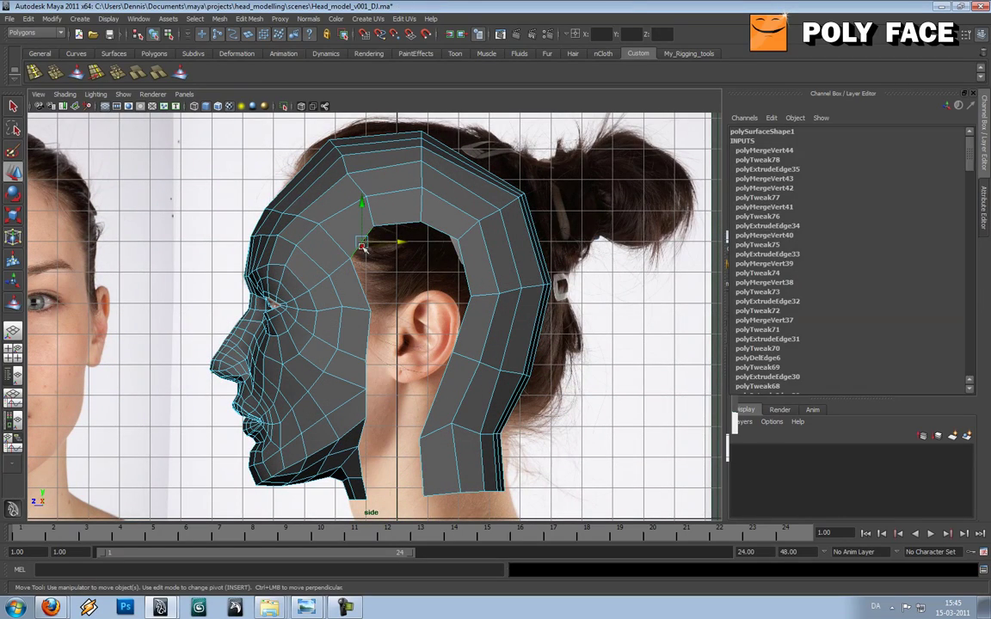
pyautogui.keyDown('shift'); pyautogui.click(437, 232); pyautogui.keyUp('shift')
pyautogui.keyDown('shift'); pyautogui.click(466, 265); pyautogui.keyUp('shift')
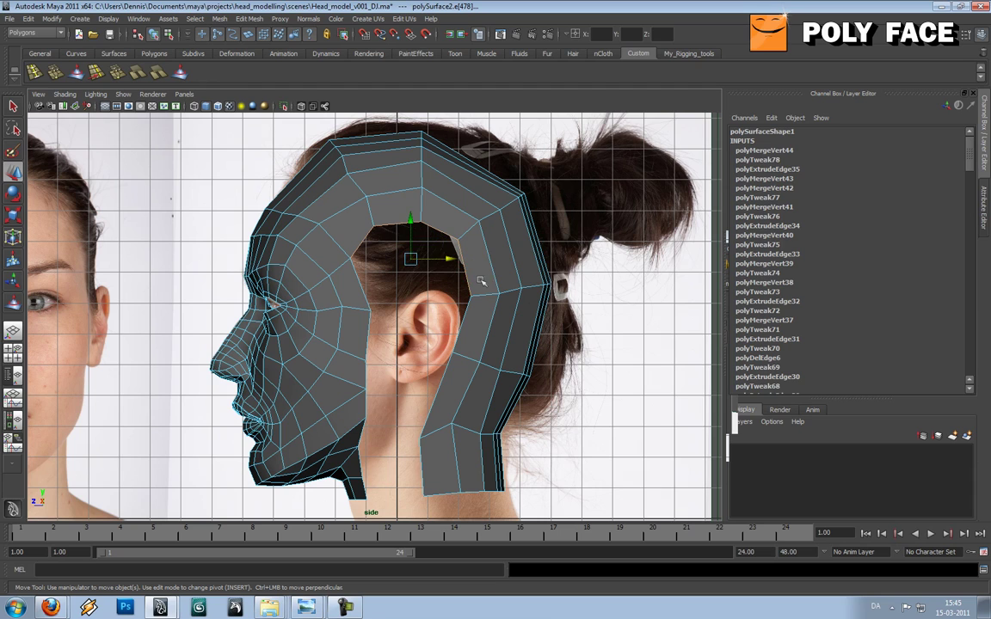
pyautogui.keyDown('shift'); pyautogui.click(465, 281); pyautogui.keyUp('shift')
pyautogui.hotkey('ctrl', 'e')
pyautogui.press('w')
pyautogui.moveTo(410, 255); pyautogui.dragTo(411, 257)
pyautogui.hotkey('ctrl', 'z')
pyautogui.moveTo(405, 209); pyautogui.dragTo(416, 290)
# In wireframe, snap the extruded strip's front and rear end vertices to the border vertices beside the ear opening
pyautogui.moveTo(401, 274); pyautogui.dragTo(363, 295, button='right')
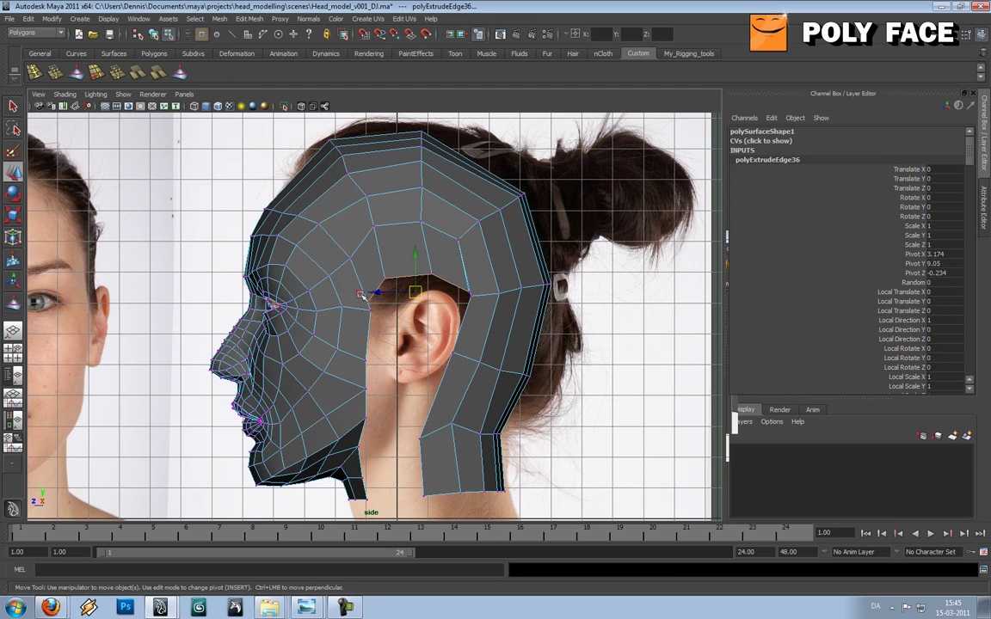
pyautogui.press('4')
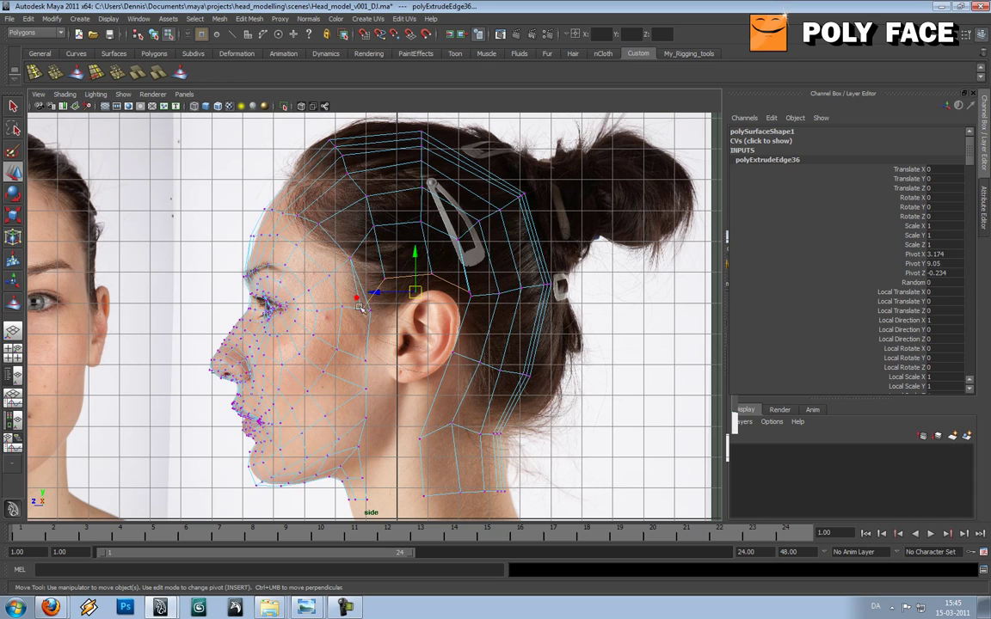
pyautogui.click(362, 312)
pyautogui.moveTo(366, 316); pyautogui.dragTo(368, 315)
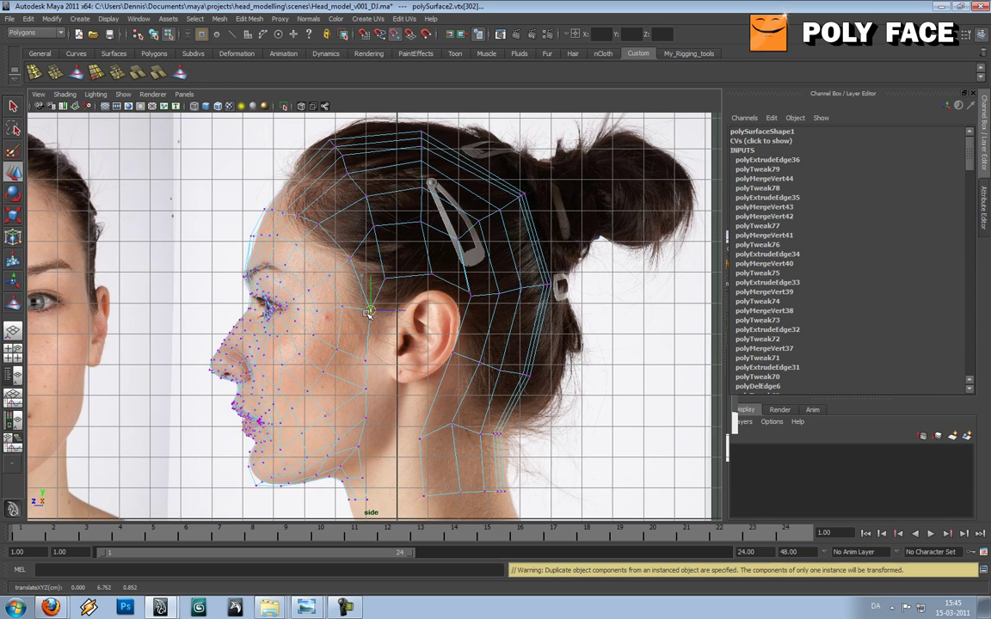
pyautogui.click(470, 293)
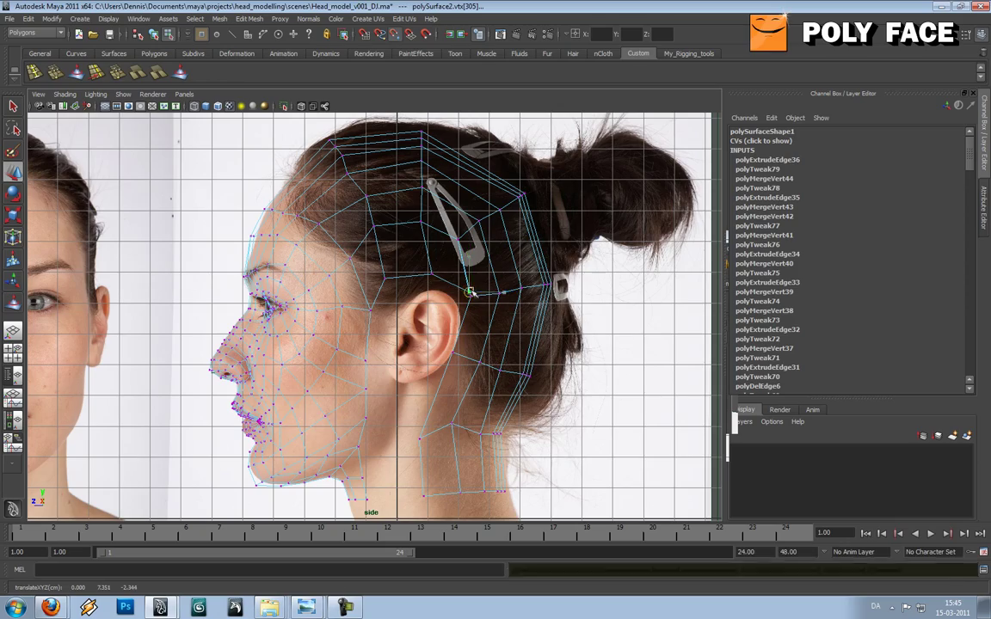
# In the perspective view, position the strip's front and rear end vertices against the adjoining head border
pyautogui.press('space')
pyautogui.moveTo(446, 300); pyautogui.dragTo(414, 327)
pyautogui.hotkey('ctrl', 'z')
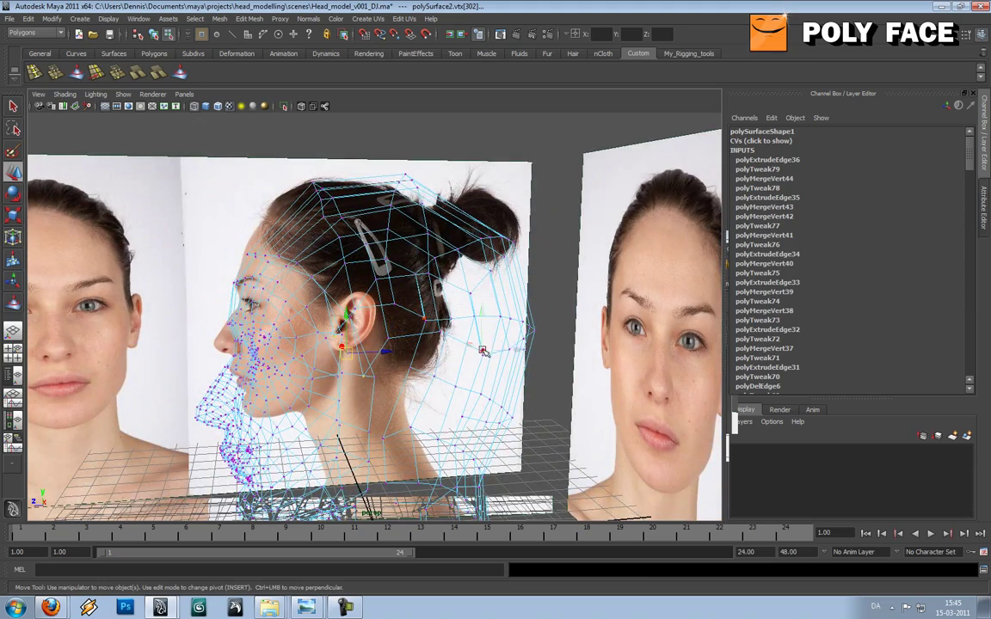
pyautogui.click(483, 351)
pyautogui.keyDown('alt'); pyautogui.moveTo(483, 351); pyautogui.dragTo(508, 322); pyautogui.keyUp('alt')
pyautogui.keyDown('alt'); pyautogui.moveTo(490, 340); pyautogui.dragTo(319, 376); pyautogui.keyUp('alt')
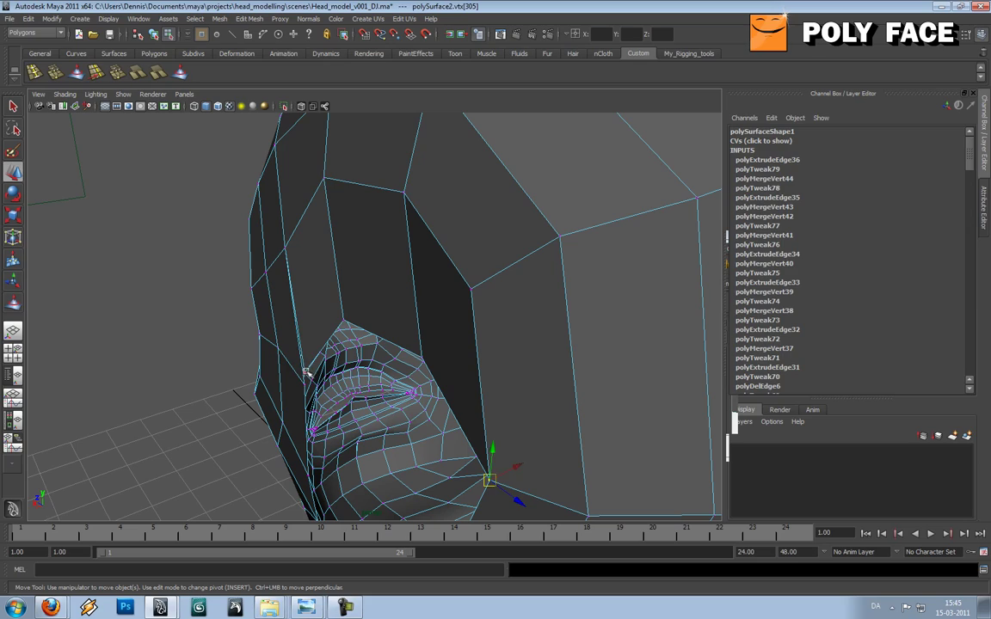
pyautogui.keyDown('alt'); pyautogui.moveTo(307, 383); pyautogui.dragTo(430, 345); pyautogui.keyUp('alt')
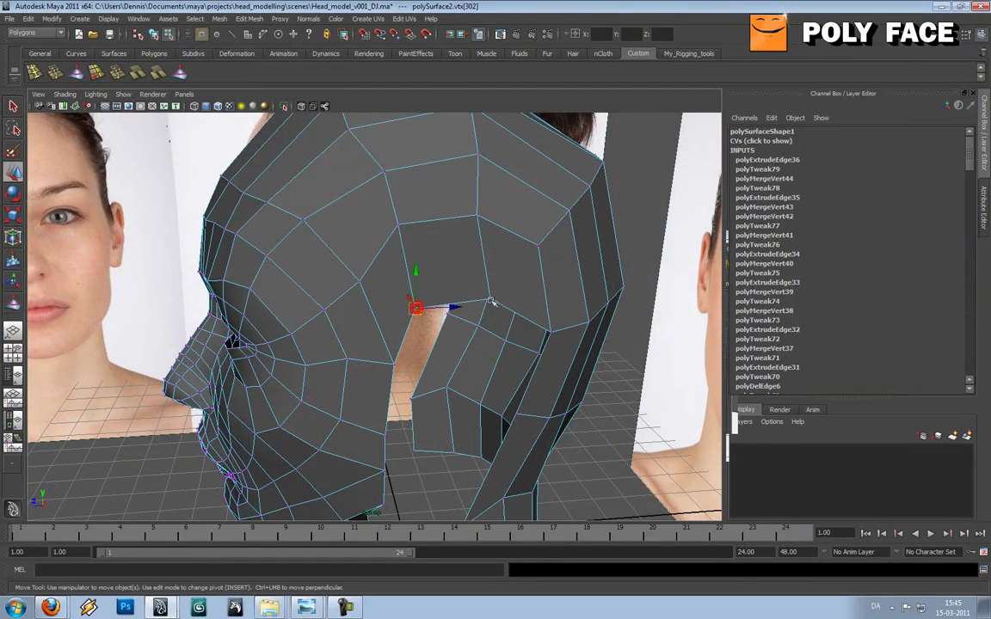
# Move the strip's two middle lower vertices sideways to follow the head's curvature above the ear
pyautogui.keyDown('alt'); pyautogui.moveTo(490, 299); pyautogui.dragTo(448, 295); pyautogui.keyUp('alt')
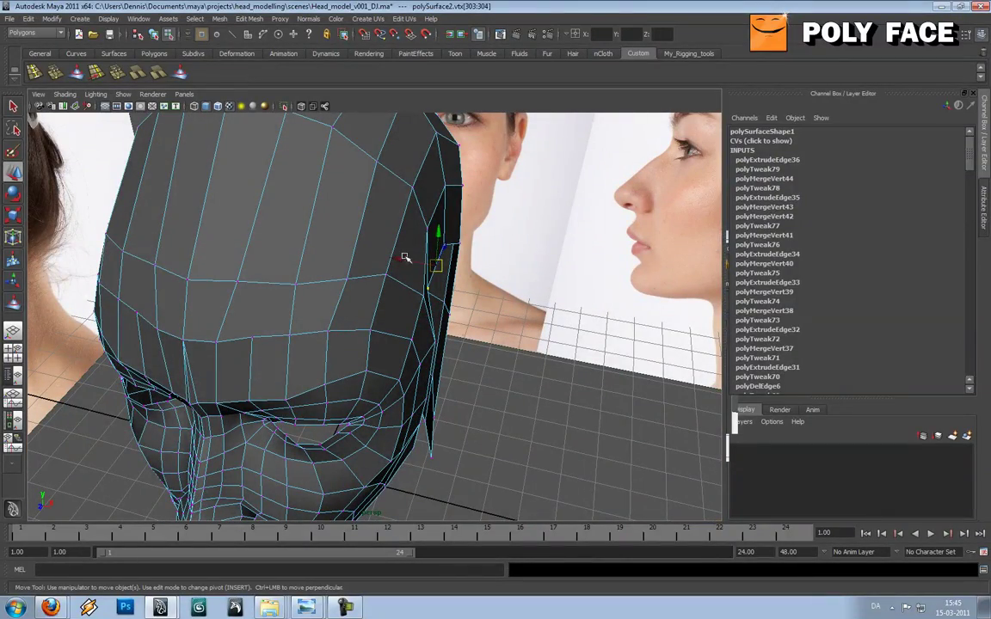
pyautogui.moveTo(419, 258); pyautogui.dragTo(435, 273)
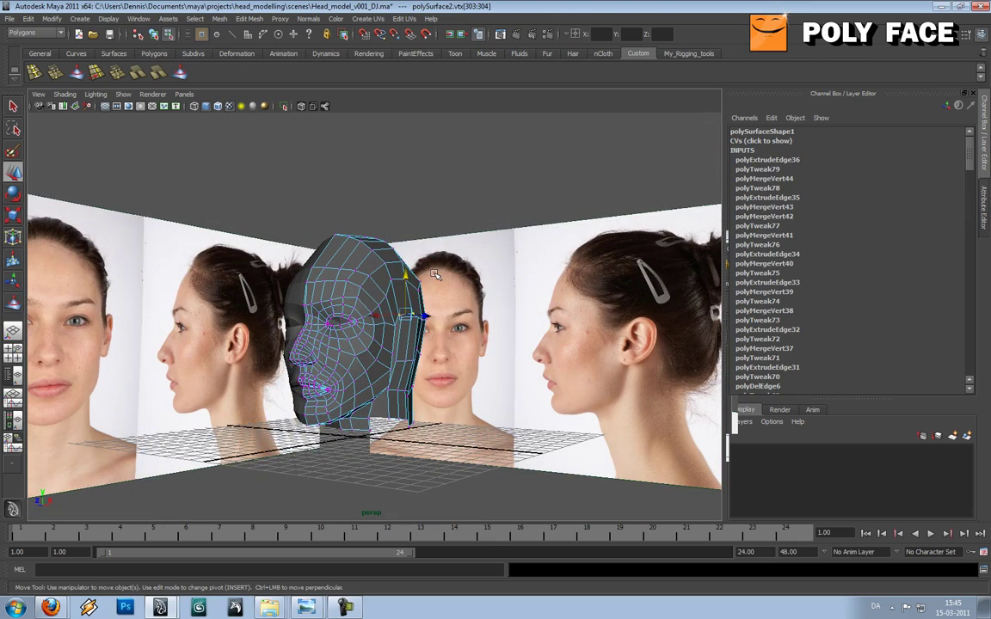
pyautogui.moveTo(381, 319)
pyautogui.keyDown('alt'); pyautogui.mouseDown()
pyautogui.moveTo(370, 366)
pyautogui.moveTo(389, 313)
pyautogui.mouseUp(); pyautogui.keyUp('alt')
# Adjust the vertices on the side of the head above the strip and on the upper forehead to round the skull
pyautogui.scroll(5, 363, 365)
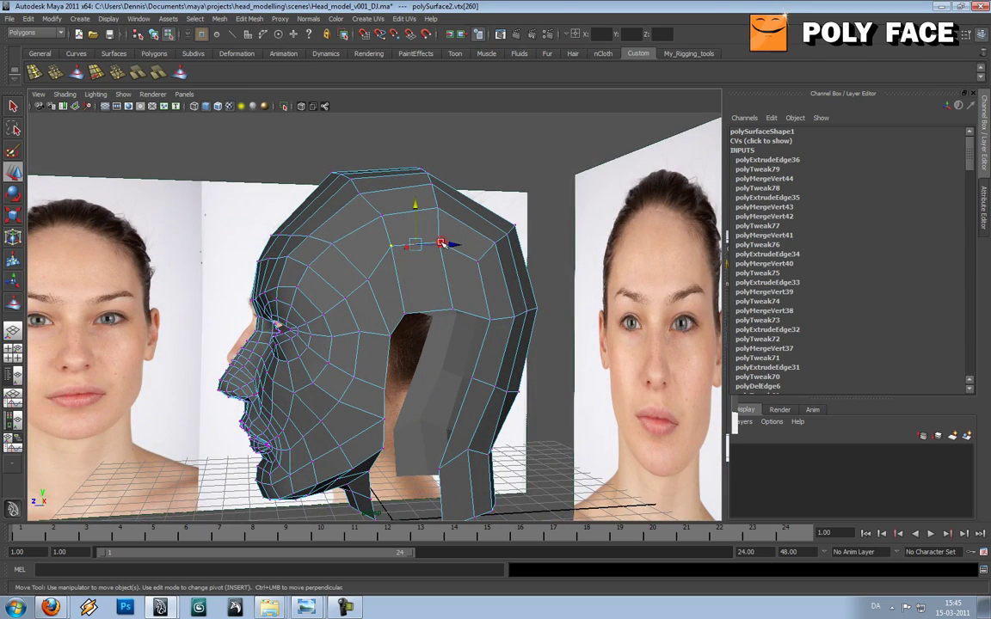
pyautogui.keyDown('alt'); pyautogui.moveTo(412, 204); pyautogui.dragTo(524, 243); pyautogui.keyUp('alt')
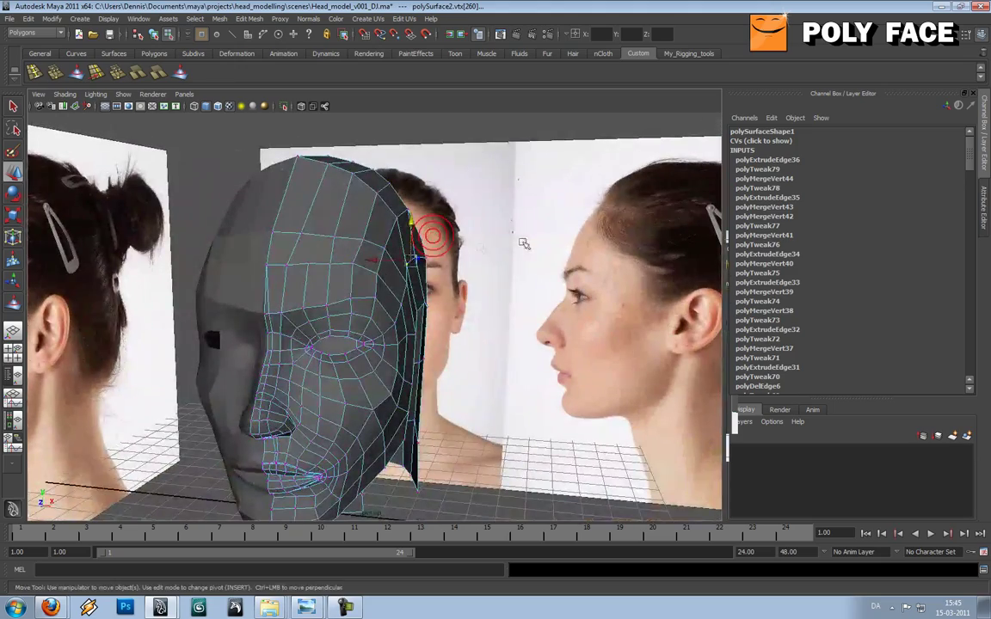
pyautogui.moveTo(391, 256); pyautogui.dragTo(425, 237)
pyautogui.click(422, 225)
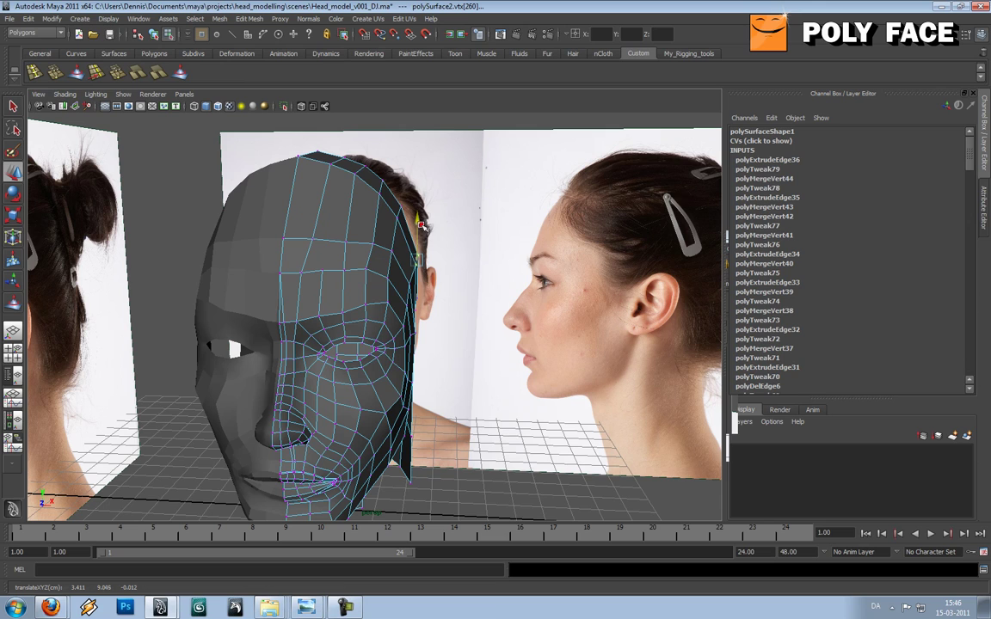
pyautogui.click(361, 244)
pyautogui.keyDown('alt'); pyautogui.moveTo(370, 245); pyautogui.dragTo(376, 311); pyautogui.keyUp('alt')
pyautogui.keyDown('alt'); pyautogui.moveTo(465, 284); pyautogui.dragTo(436, 279); pyautogui.keyUp('alt')
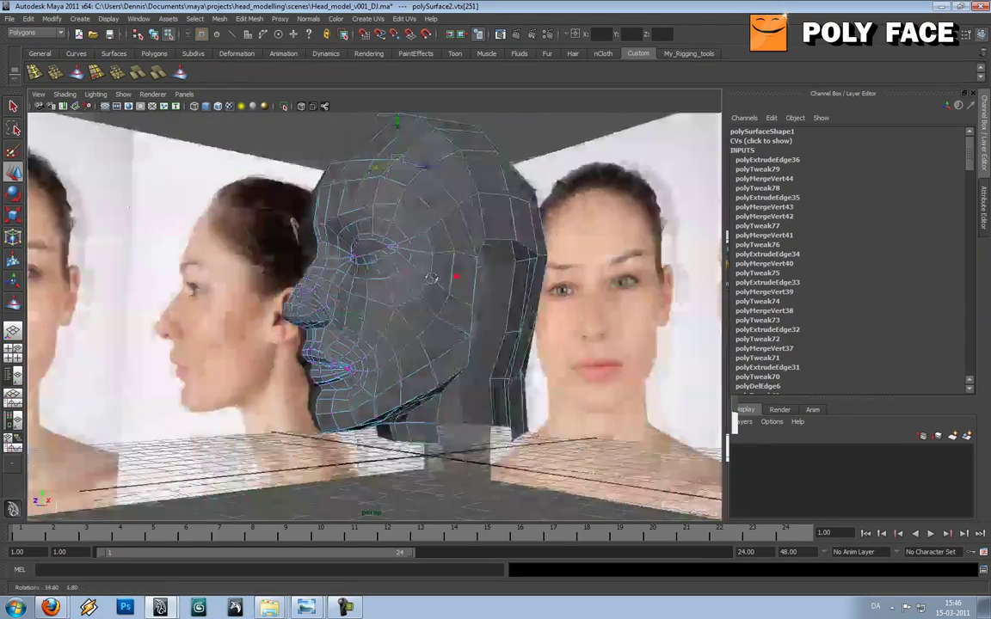
# Preview the head with smoothing to examine the side of the skull, and return to the unsmoothed mesh
pyautogui.keyDown('alt'); pyautogui.moveTo(436, 279); pyautogui.dragTo(334, 342, button='middle'); pyautogui.keyUp('alt')
pyautogui.keyDown('alt'); pyautogui.moveTo(333, 342); pyautogui.dragTo(365, 337, button='right'); pyautogui.keyUp('alt')
pyautogui.keyDown('alt'); pyautogui.moveTo(364, 337); pyautogui.dragTo(376, 294); pyautogui.keyUp('alt')
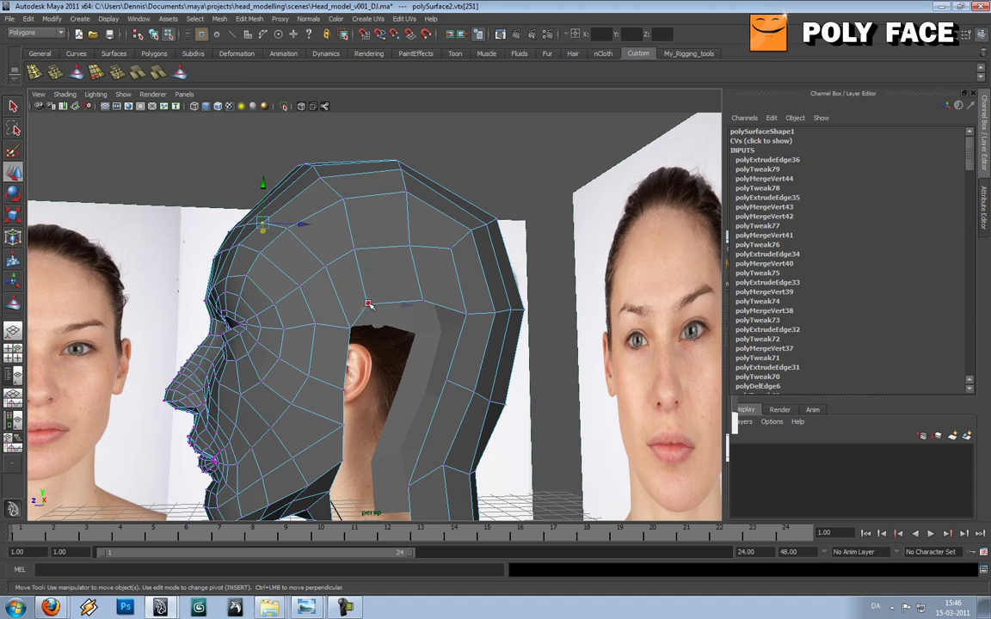
pyautogui.moveTo(398, 269); pyautogui.dragTo(361, 274, button='right')
pyautogui.press('3')
pyautogui.press('1')
pyautogui.keyDown('alt'); pyautogui.moveTo(361, 276); pyautogui.dragTo(381, 284); pyautogui.keyUp('alt')
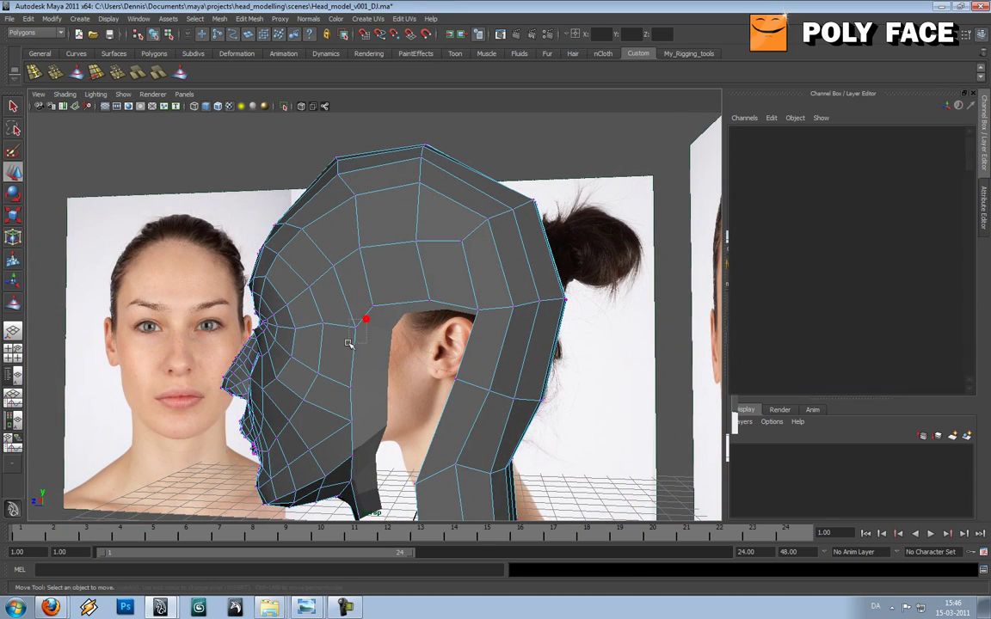
# Merge the vertex pairs at the front and rear ends of the strip above the ear
pyautogui.moveTo(349, 344); pyautogui.dragTo(347, 345)
pyautogui.keyDown('shift'); pyautogui.moveTo(360, 327); pyautogui.dragTo(365, 287, button='right'); pyautogui.keyUp('shift')
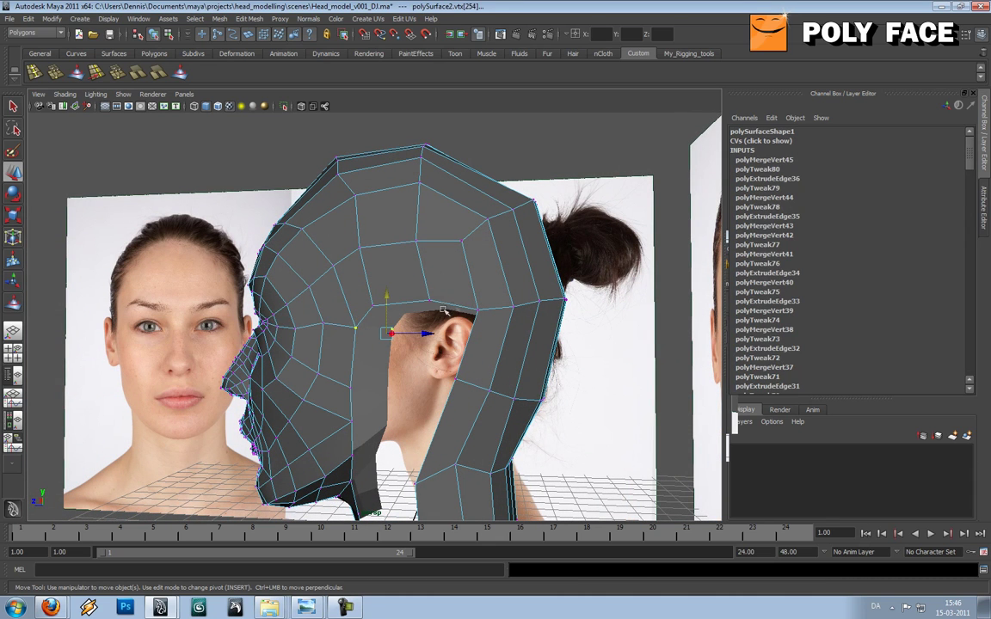
pyautogui.moveTo(478, 313)
pyautogui.mouseDown()
pyautogui.moveTo(511, 298)
pyautogui.moveTo(493, 306)
pyautogui.mouseUp()
pyautogui.press('g')
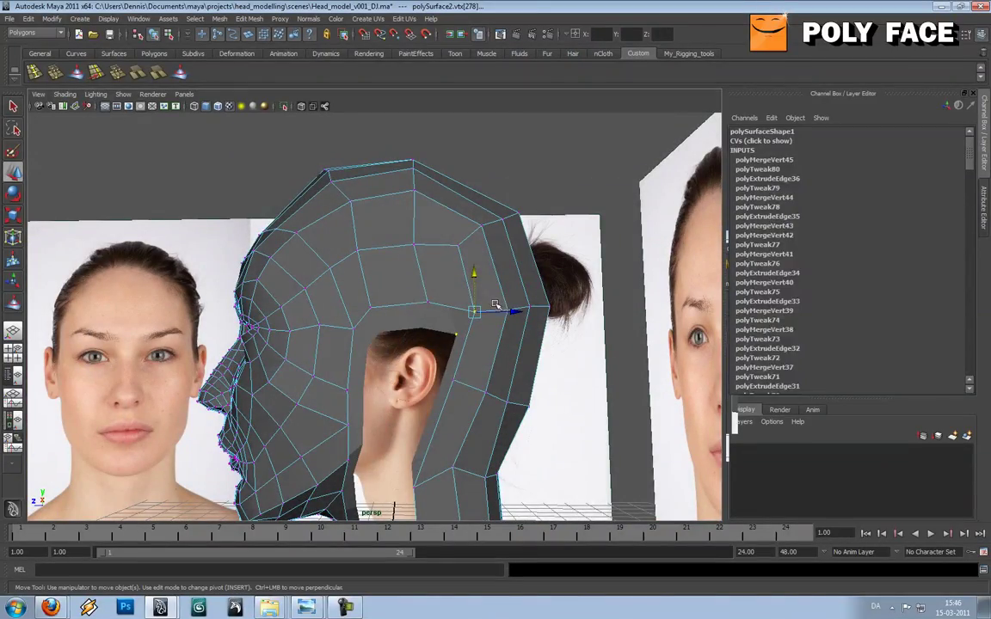
# Reposition the vertices on the side of the skull between the temple and the strip above the ear to even out the edge flow
pyautogui.moveTo(413, 284); pyautogui.dragTo(443, 265, button='right')
pyautogui.keyDown('alt'); pyautogui.moveTo(399, 281); pyautogui.dragTo(391, 288); pyautogui.keyUp('alt')
pyautogui.moveTo(392, 287); pyautogui.dragTo(383, 277, button='right')
pyautogui.click(359, 274)
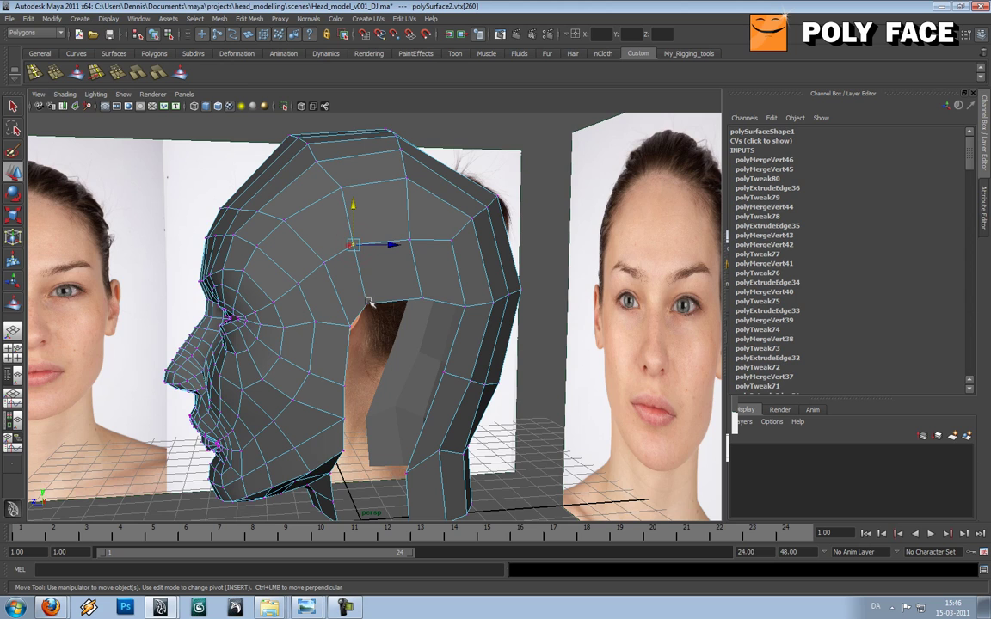
pyautogui.keyDown('alt'); pyautogui.moveTo(432, 266); pyautogui.dragTo(379, 273); pyautogui.keyUp('alt')
pyautogui.click(342, 193)
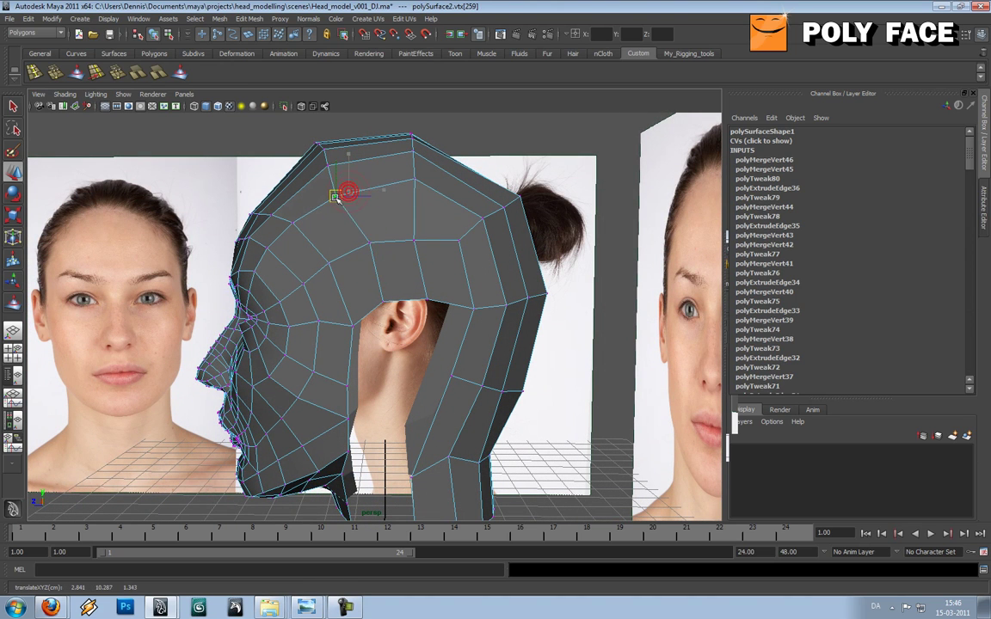
pyautogui.click(414, 179)
pyautogui.click(413, 239)
pyautogui.moveTo(415, 240); pyautogui.dragTo(420, 240)
# Adjust the vertices at the upper forehead and just below the crown to round the skull's outline
pyautogui.click(331, 164)
pyautogui.moveTo(329, 165); pyautogui.dragTo(309, 154)
pyautogui.press('F8')
pyautogui.click(406, 166)
pyautogui.moveTo(406, 166); pyautogui.dragTo(374, 167, button='right')
pyautogui.click(326, 168)
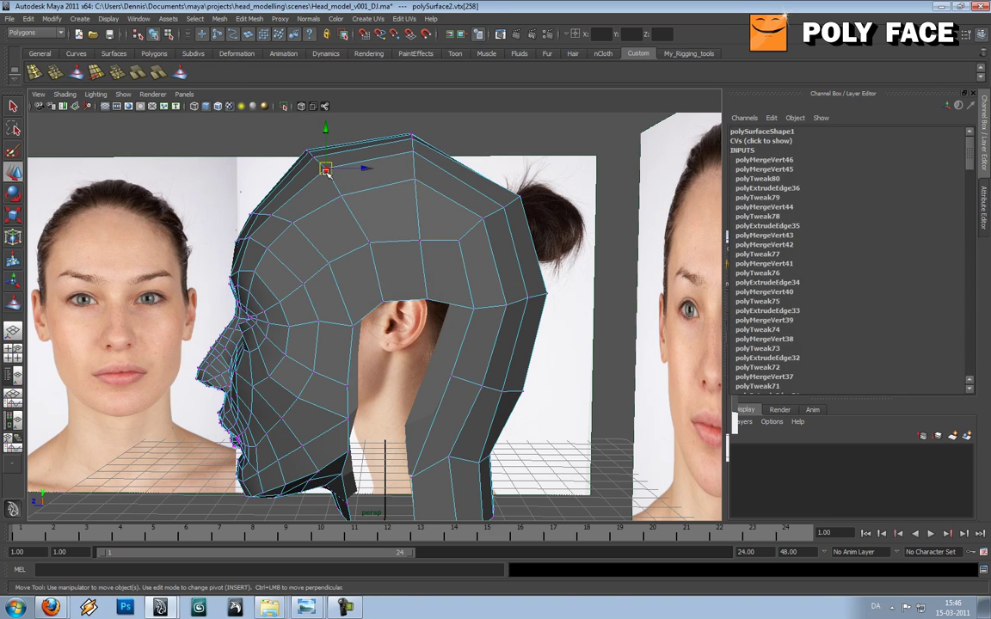
pyautogui.moveTo(324, 171); pyautogui.dragTo(324, 170)
pyautogui.moveTo(400, 178); pyautogui.dragTo(421, 188)
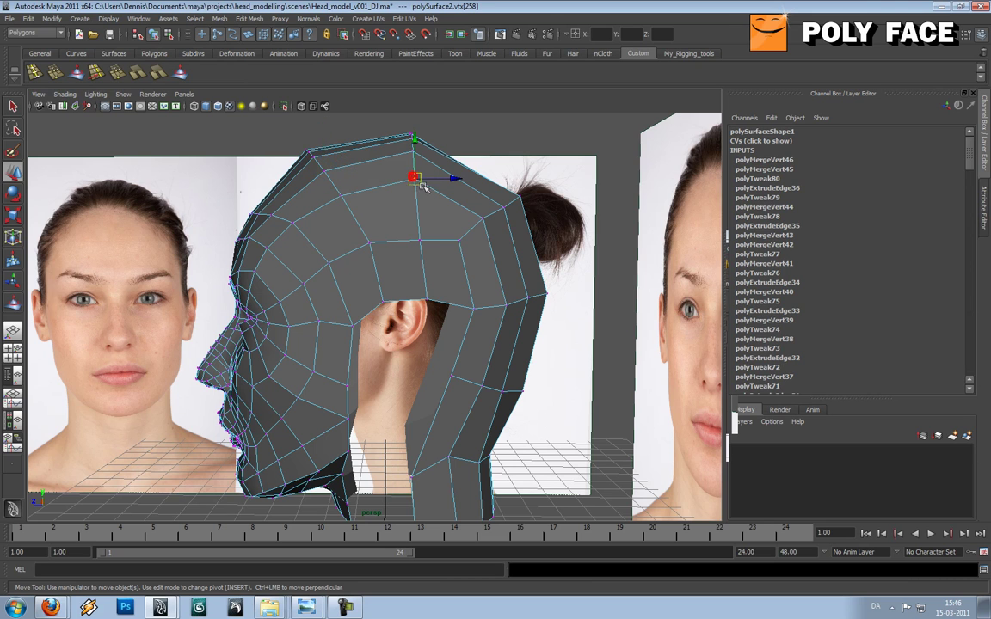
# Preview the head with smoothing to examine the skull's curvature and the ear opening, and return to the unsmoothed mesh
pyautogui.moveTo(400, 213); pyautogui.dragTo(418, 198, button='right')
pyautogui.click(416, 199)
pyautogui.press('3')
pyautogui.click(411, 368)
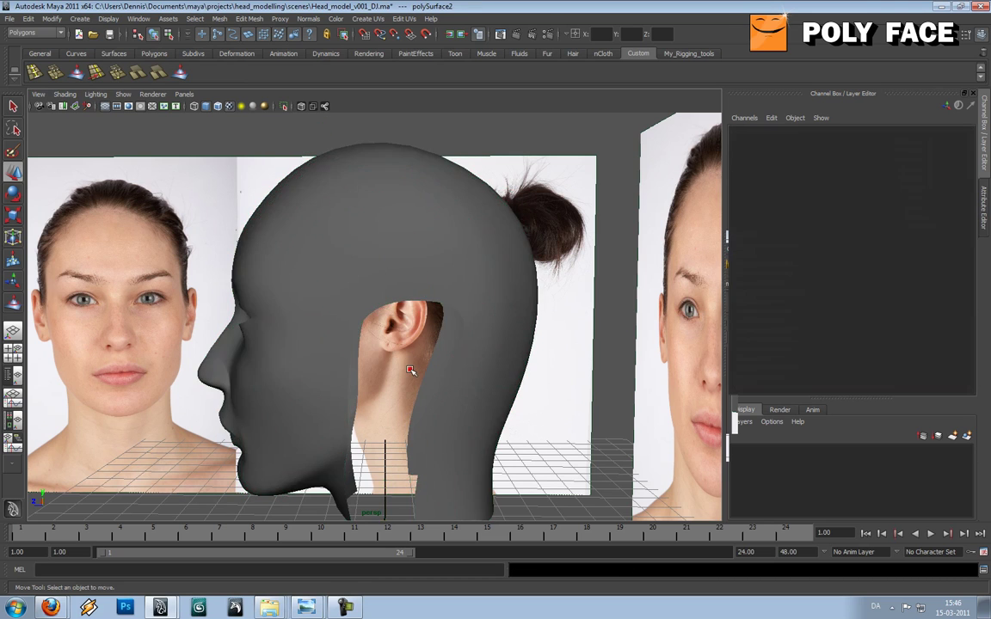
pyautogui.scroll(-5, 399, 348)
pyautogui.keyDown('alt'); pyautogui.moveTo(399, 348); pyautogui.dragTo(433, 326); pyautogui.keyUp('alt')
pyautogui.click(357, 315)
pyautogui.press('1')
pyautogui.scroll(4, 396, 315)
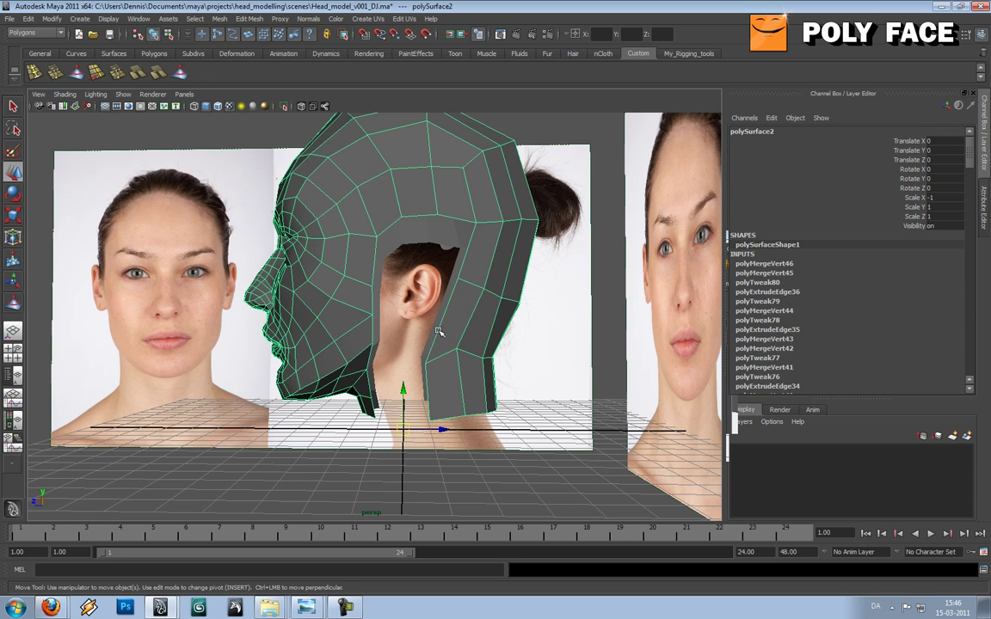
# Extrude the cheek's border edges in front of the ear backward to the ear's front edge in the side view
pyautogui.keyDown('alt'); pyautogui.moveTo(408, 320); pyautogui.dragTo(343, 309); pyautogui.keyUp('alt')
pyautogui.click(370, 282)
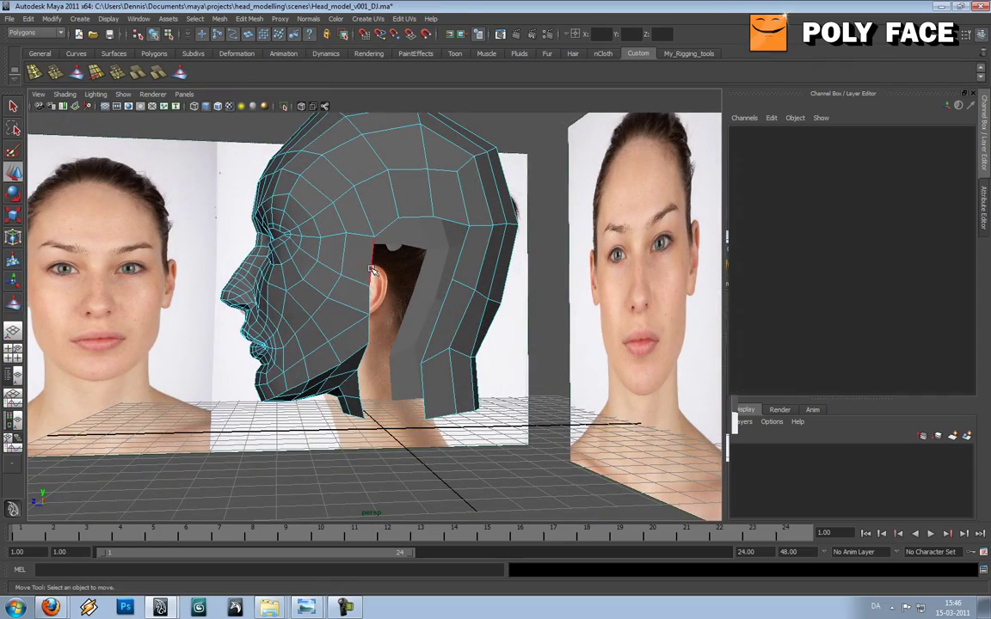
pyautogui.click(373, 272)
pyautogui.press('space')
pyautogui.moveTo(368, 299); pyautogui.dragTo(406, 300)
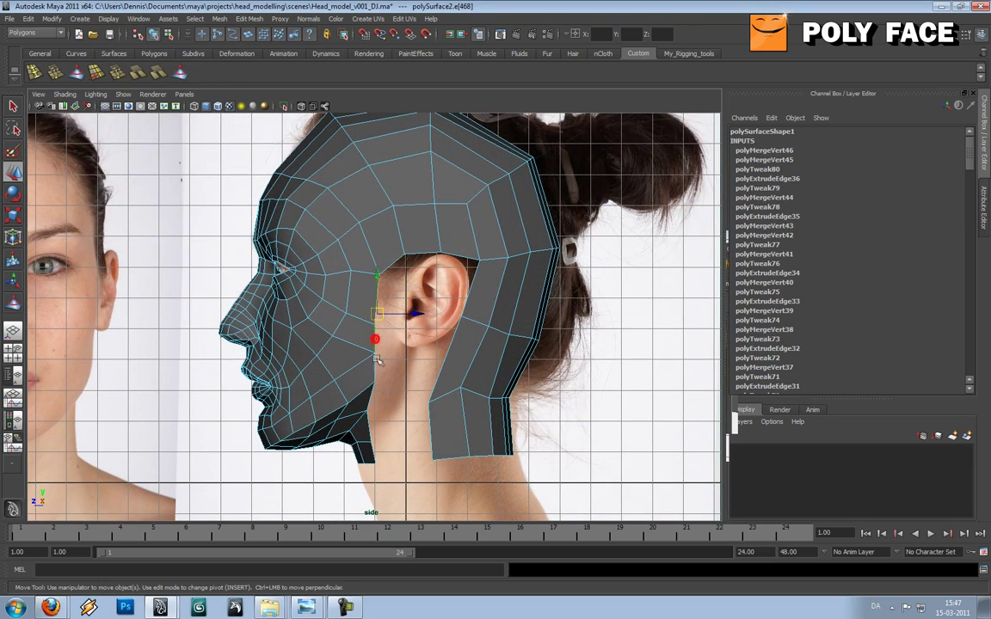
pyautogui.press('w')
pyautogui.moveTo(380, 330); pyautogui.dragTo(407, 319)
# Merge the top vertex of the extruded cheek faces with the front lower vertex of the strip above the ear
pyautogui.moveTo(400, 290); pyautogui.dragTo(372, 290, button='right')
pyautogui.click(405, 261)
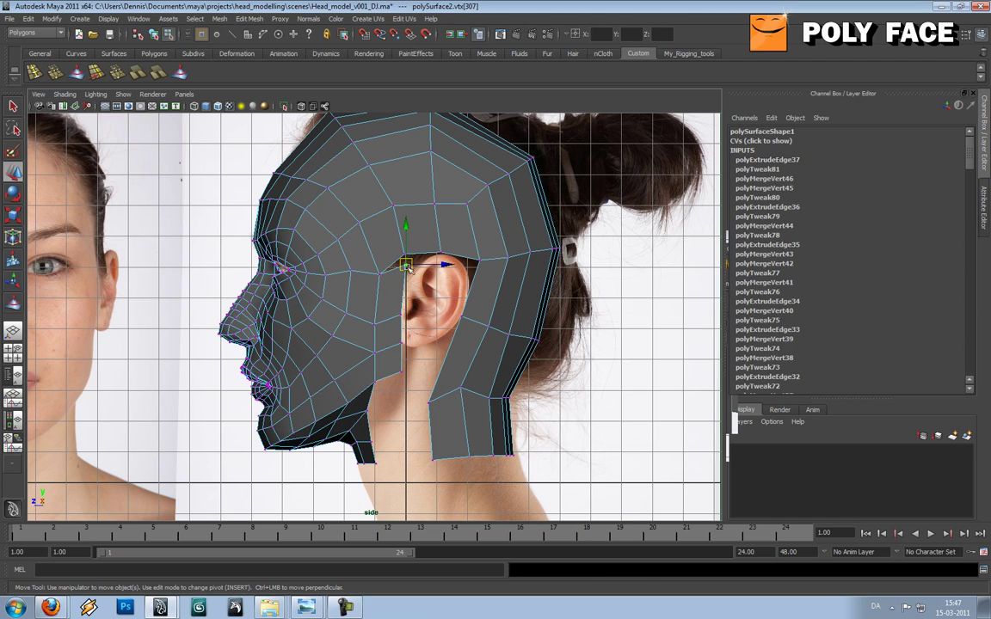
pyautogui.moveTo(407, 267); pyautogui.dragTo(407, 257)
pyautogui.hotkey('ctrl', 'z')
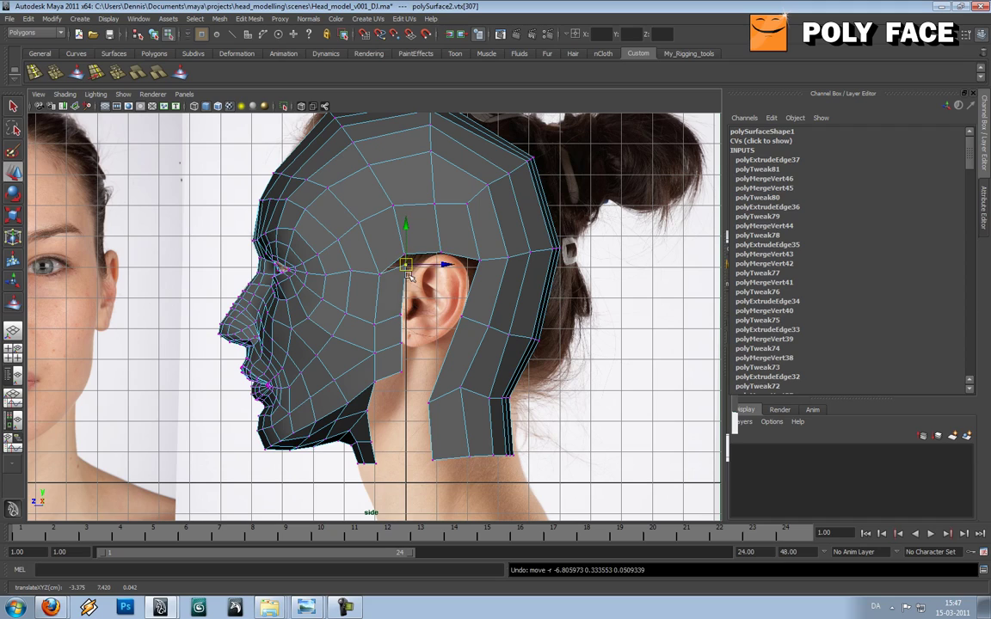
pyautogui.moveTo(406, 266); pyautogui.dragTo(378, 316)
pyautogui.hotkey('ctrl', 'z')
pyautogui.press('space')
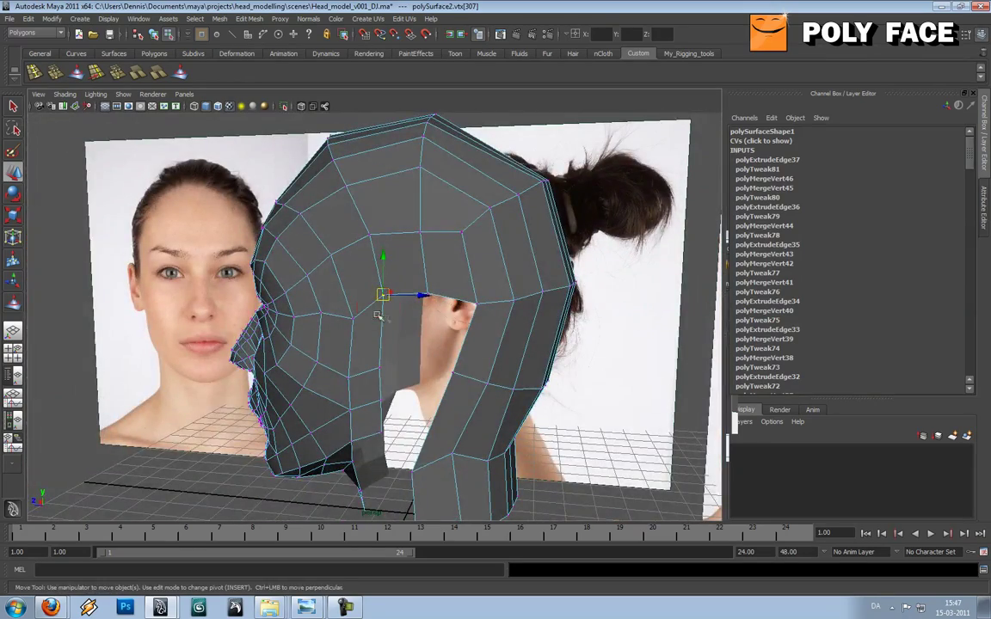
pyautogui.keyDown('shift'); pyautogui.moveTo(384, 294); pyautogui.dragTo(392, 228, button='right'); pyautogui.keyUp('shift')
pyautogui.keyDown('alt'); pyautogui.moveTo(392, 228); pyautogui.dragTo(419, 274); pyautogui.keyUp('alt')
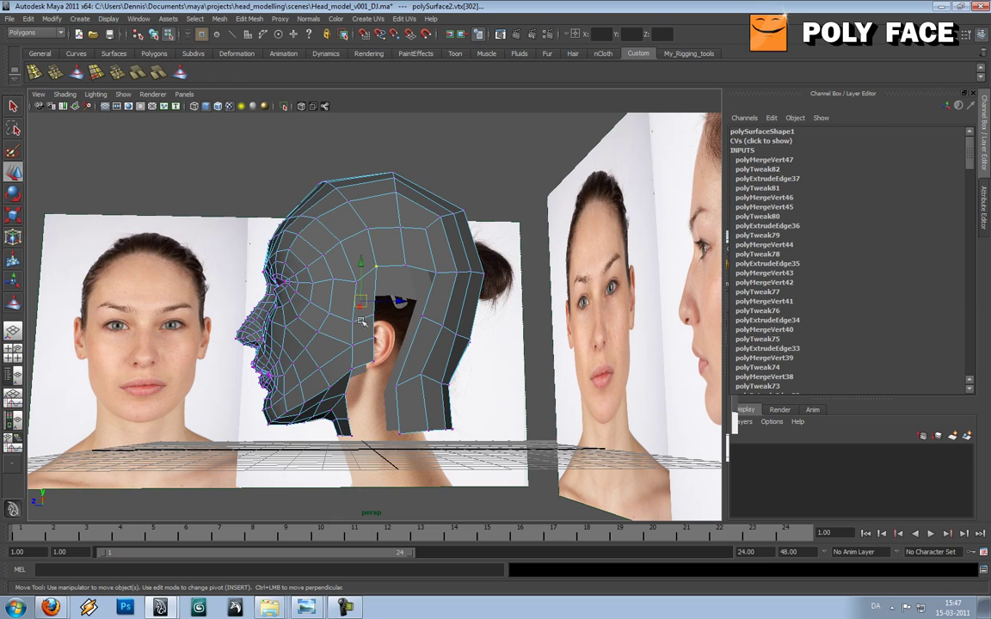
# Adjust the vertices at the temple and along the upper border of the ear opening to smooth the surface
pyautogui.moveTo(352, 296); pyautogui.dragTo(334, 286)
pyautogui.click(332, 315)
pyautogui.keyDown('alt'); pyautogui.moveTo(330, 281); pyautogui.dragTo(355, 305, button='right'); pyautogui.keyUp('alt')
pyautogui.click(332, 283)
pyautogui.click(333, 261)
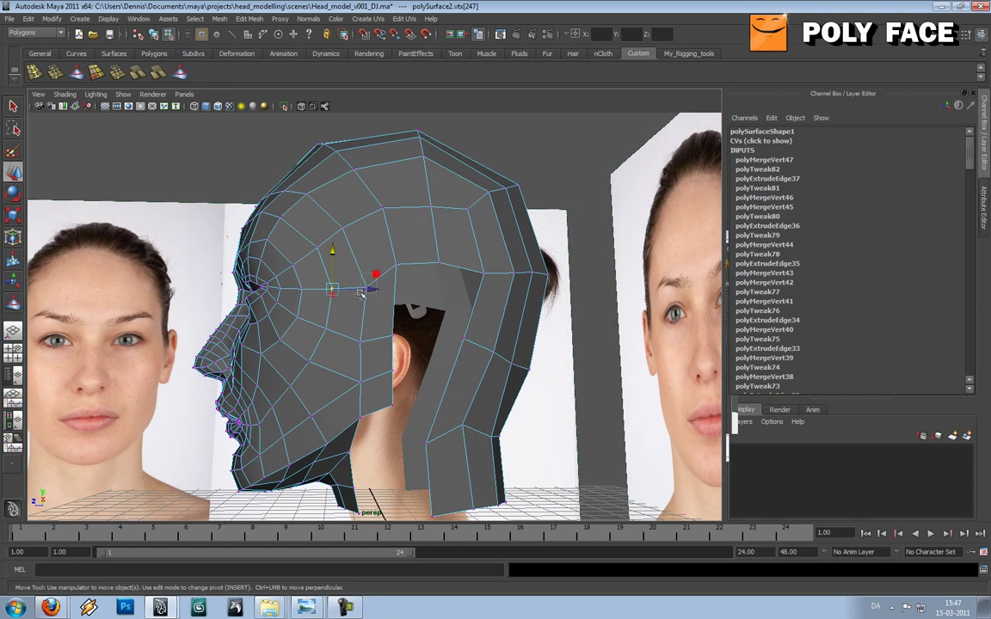
pyautogui.moveTo(366, 265); pyautogui.dragTo(365, 260)
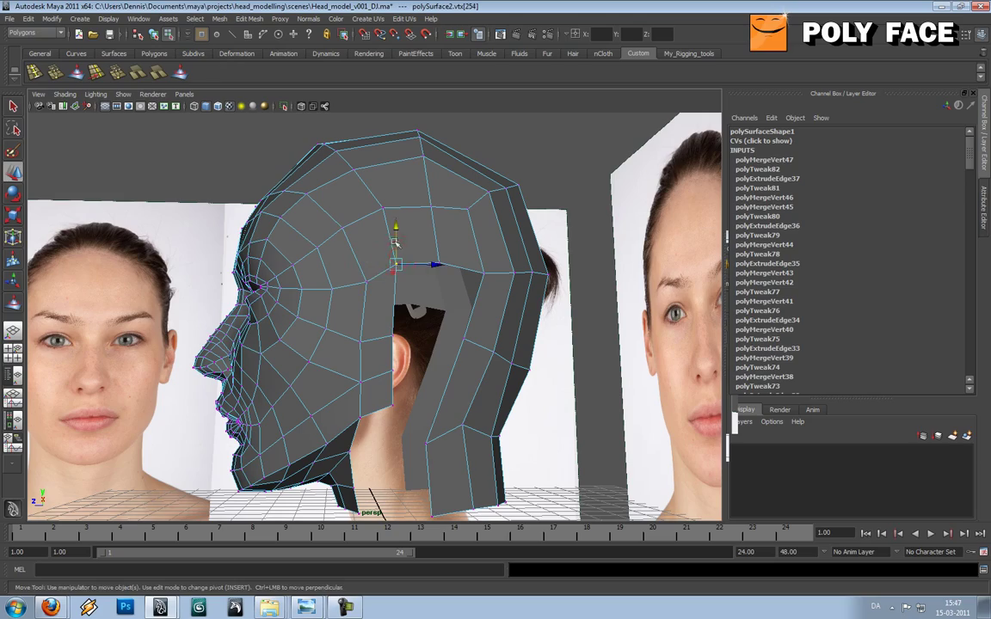
pyautogui.click(439, 267)
pyautogui.click(440, 236)
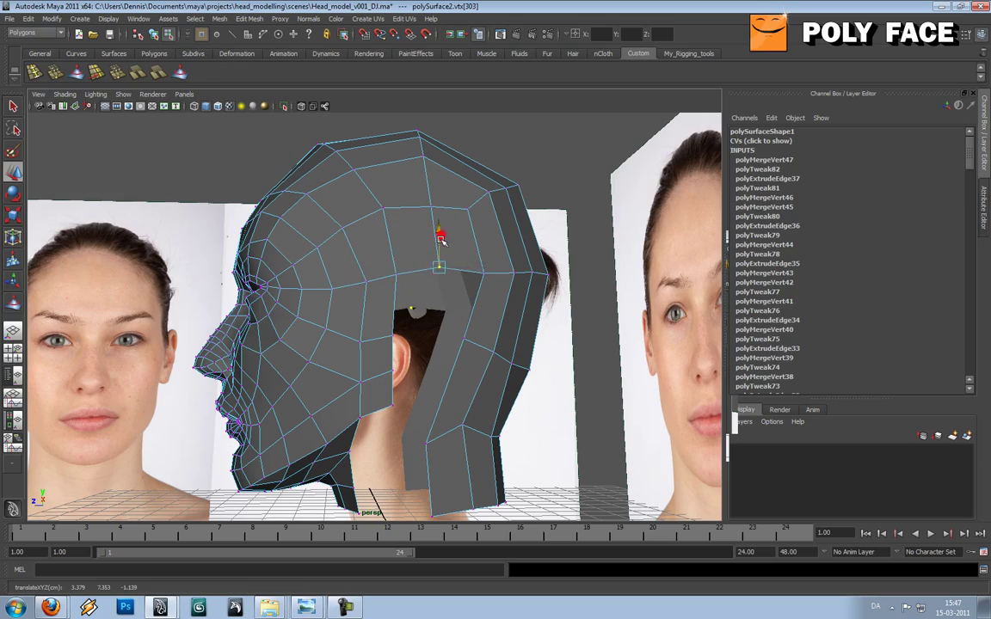
# Adjust the vertex on the ear opening's front border and the neighbouring cheek vertex to follow the side of the face
pyautogui.keyDown('alt'); pyautogui.moveTo(431, 247); pyautogui.dragTo(321, 263, button='right'); pyautogui.keyUp('alt')
pyautogui.keyDown('alt'); pyautogui.moveTo(321, 264); pyautogui.dragTo(331, 289); pyautogui.keyUp('alt')
pyautogui.keyDown('alt'); pyautogui.moveTo(331, 288); pyautogui.dragTo(379, 293, button='right'); pyautogui.keyUp('alt')
pyautogui.moveTo(377, 292)
pyautogui.keyDown('alt'); pyautogui.mouseDown()
pyautogui.moveTo(366, 328)
pyautogui.moveTo(380, 346)
pyautogui.moveTo(389, 310)
pyautogui.mouseUp(); pyautogui.keyUp('alt')
pyautogui.click(358, 317)
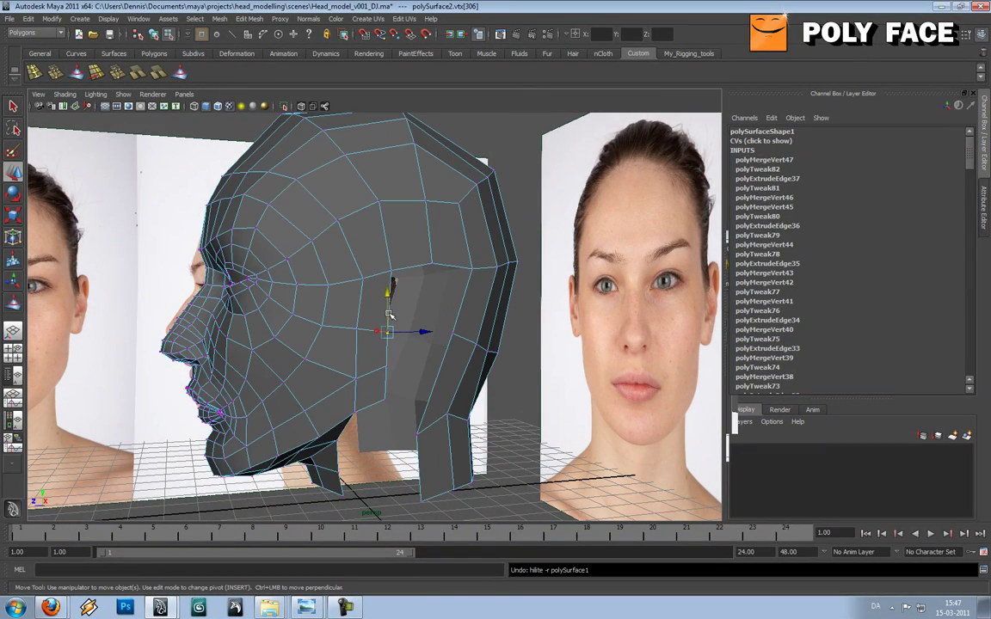
pyautogui.click(326, 318)
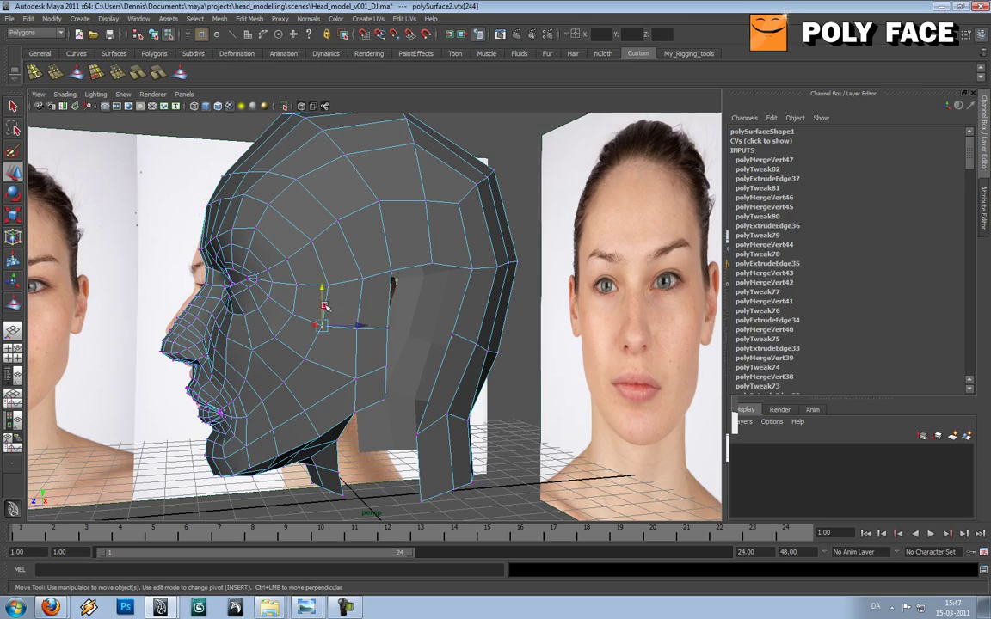
pyautogui.moveTo(323, 308)
pyautogui.keyDown('alt'); pyautogui.mouseDown()
pyautogui.moveTo(443, 299)
pyautogui.moveTo(333, 311)
pyautogui.mouseUp(); pyautogui.keyUp('alt')
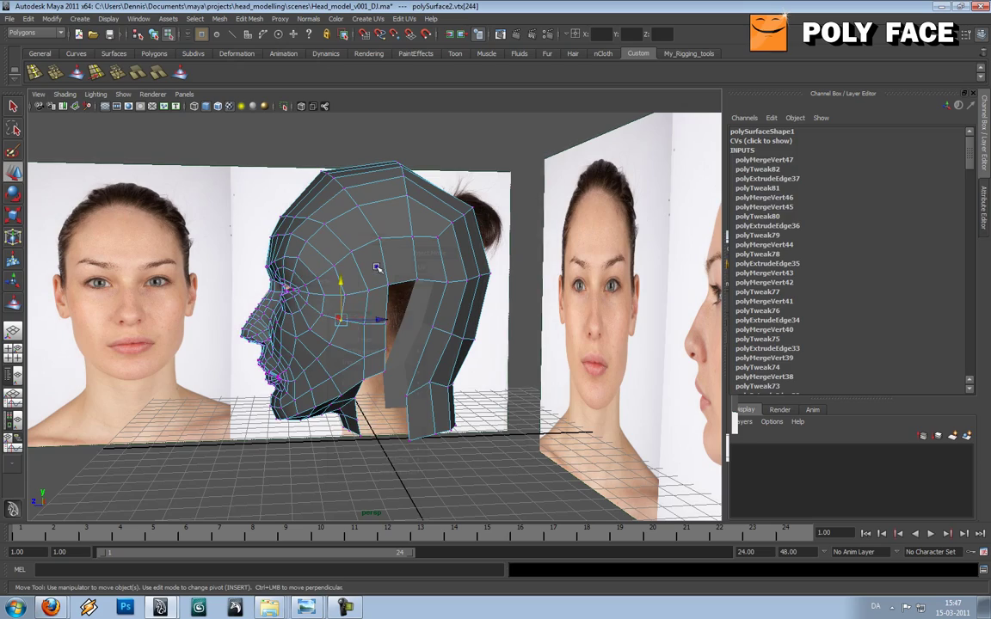
# Preview the head with smoothing to examine the cheek and ear area, and return to the unsmoothed mesh
pyautogui.moveTo(378, 270); pyautogui.dragTo(385, 261, button='right')
pyautogui.press('3')
pyautogui.click(501, 480)
pyautogui.scroll(-4, 383, 336)
pyautogui.keyDown('alt'); pyautogui.moveTo(370, 330); pyautogui.dragTo(402, 362); pyautogui.keyUp('alt')
pyautogui.click(439, 344)
pyautogui.press('w')
# Reposition the rear cheek and jaw-corner vertices in the side view to even out the faces in front of the ear
pyautogui.press('space')
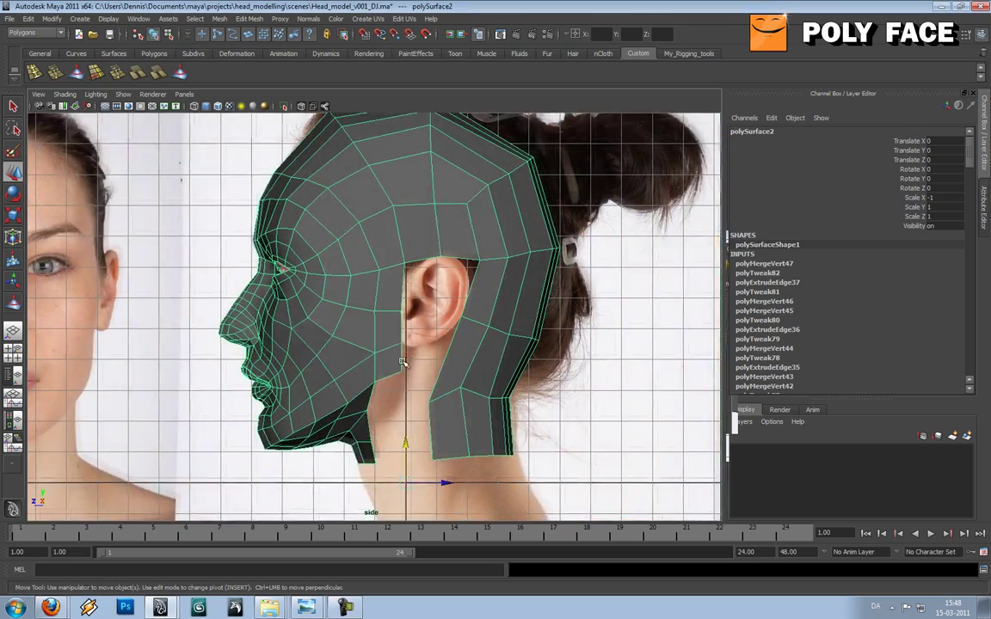
pyautogui.keyDown('alt'); pyautogui.moveTo(403, 362); pyautogui.dragTo(413, 352, button='middle'); pyautogui.keyUp('alt')
pyautogui.moveTo(402, 344); pyautogui.dragTo(373, 338, button='right')
pyautogui.click(386, 342)
pyautogui.moveTo(386, 342); pyautogui.dragTo(379, 339)
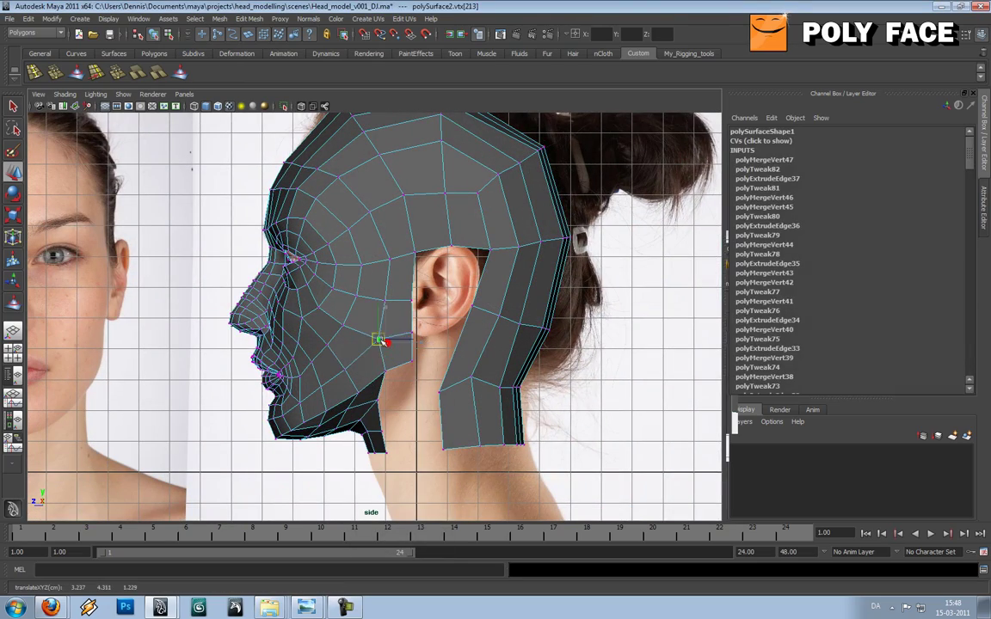
pyautogui.click(383, 301)
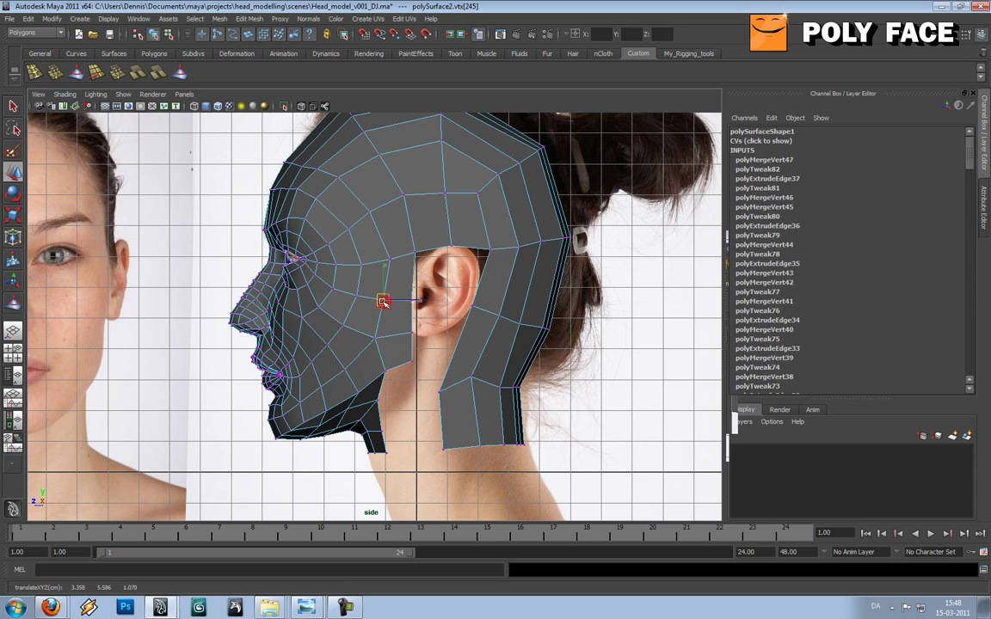
pyautogui.click(413, 361)
pyautogui.moveTo(413, 361); pyautogui.dragTo(389, 376)
pyautogui.click(385, 373)
# Align the vertices on the ear opening's front border with the ear's front edge and jaw corner in the side reference photo
pyautogui.click(416, 334)
pyautogui.moveTo(413, 333); pyautogui.dragTo(409, 302)
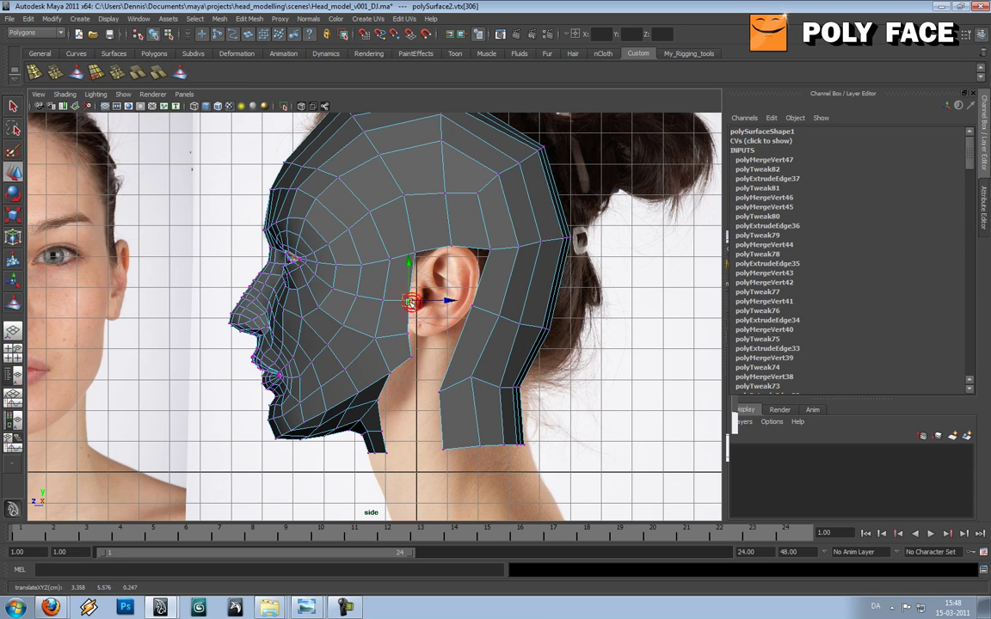
pyautogui.click(412, 357)
pyautogui.moveTo(412, 358); pyautogui.dragTo(406, 363)
pyautogui.click(376, 340)
pyautogui.click(385, 372)
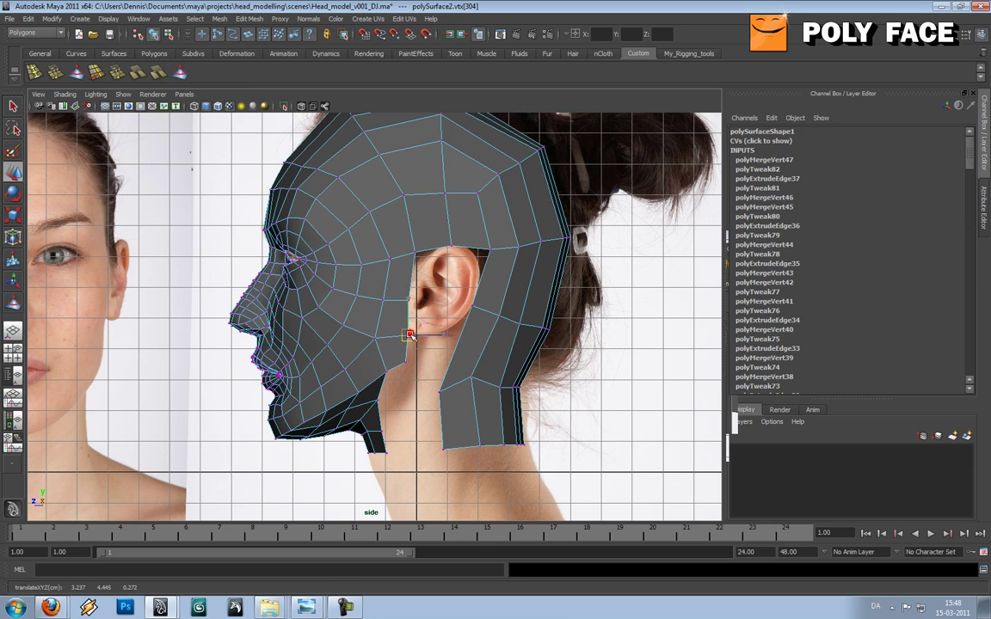
pyautogui.click(411, 302)
pyautogui.click(411, 301)
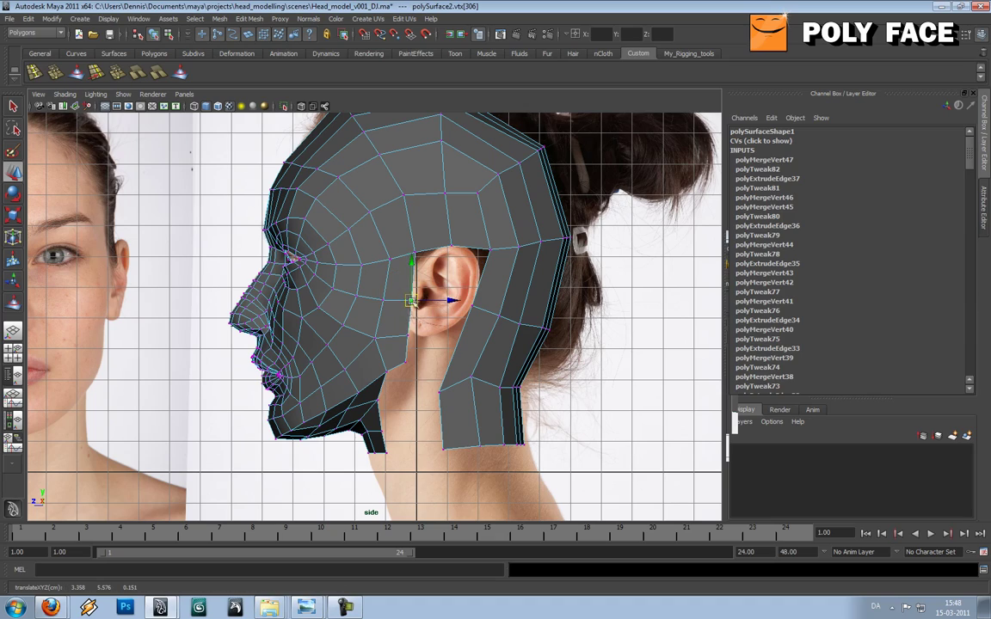
# Compare the jaw and neck with the front reference photo in wireframe, and return to the shaded perspective view
pyautogui.press('space')
pyautogui.moveTo(418, 340); pyautogui.dragTo(424, 366)
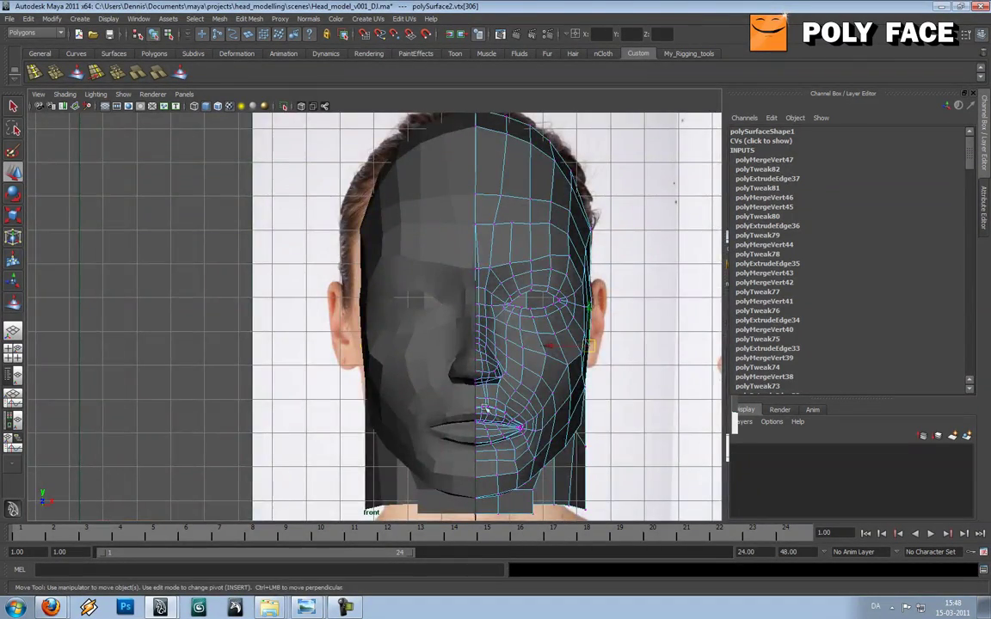
pyautogui.keyDown('alt'); pyautogui.moveTo(493, 417); pyautogui.dragTo(451, 250, button='middle'); pyautogui.keyUp('alt')
pyautogui.click(530, 385)
pyautogui.moveTo(525, 318); pyautogui.dragTo(540, 310, button='right')
pyautogui.click(525, 318)
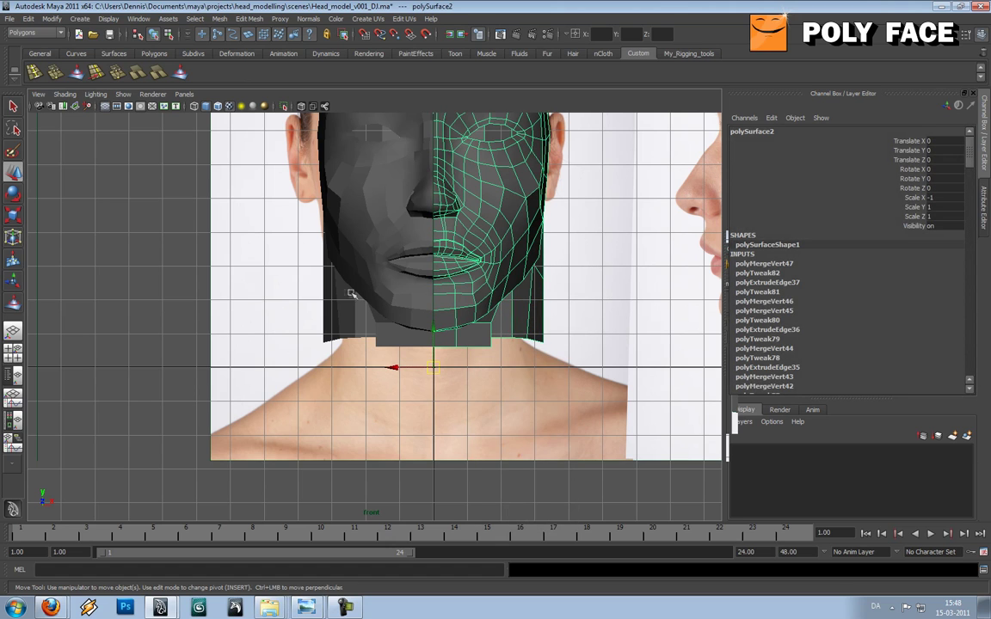
pyautogui.press('4')
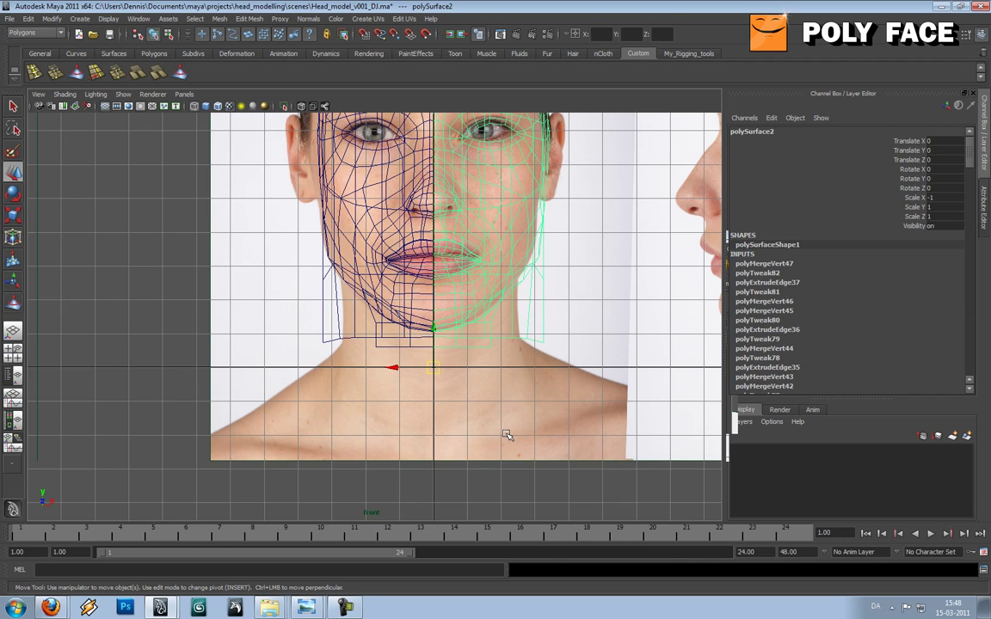
pyautogui.press('space')
pyautogui.moveTo(537, 328)
pyautogui.mouseDown()
pyautogui.moveTo(535, 308)
pyautogui.moveTo(544, 318)
pyautogui.mouseUp()
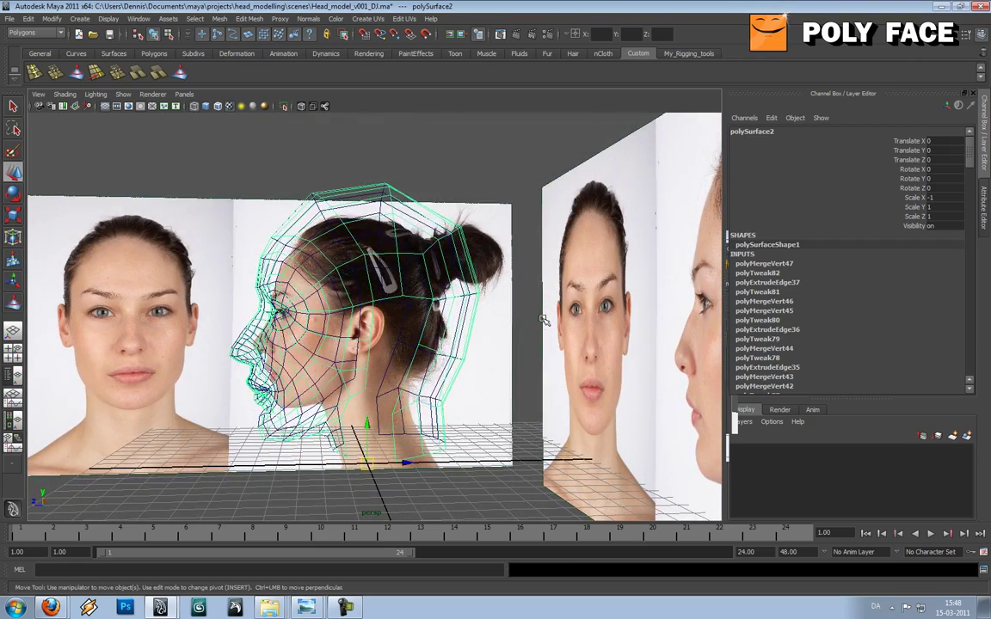
pyautogui.press('5')
# Move the vertex pairs at the back of the neck strip to start rounding the neck's outline
pyautogui.moveTo(368, 316)
pyautogui.keyDown('alt'); pyautogui.mouseDown()
pyautogui.moveTo(406, 346)
pyautogui.moveTo(465, 322)
pyautogui.mouseUp(); pyautogui.keyUp('alt')
pyautogui.moveTo(401, 321)
pyautogui.keyDown('alt'); pyautogui.mouseDown()
pyautogui.moveTo(413, 322)
pyautogui.moveTo(408, 304)
pyautogui.mouseUp(); pyautogui.keyUp('alt')
pyautogui.keyDown('alt'); pyautogui.moveTo(329, 451); pyautogui.dragTo(365, 443); pyautogui.keyUp('alt')
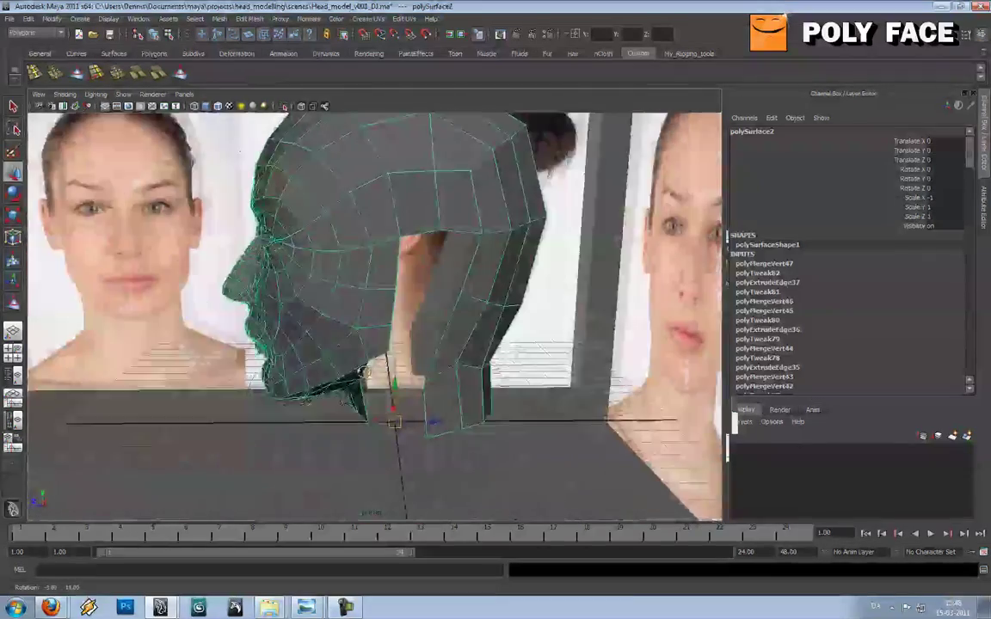
pyautogui.keyDown('alt'); pyautogui.moveTo(363, 373); pyautogui.dragTo(375, 371); pyautogui.keyUp('alt')
pyautogui.moveTo(443, 359); pyautogui.dragTo(407, 360, button='right')
pyautogui.click(424, 382)
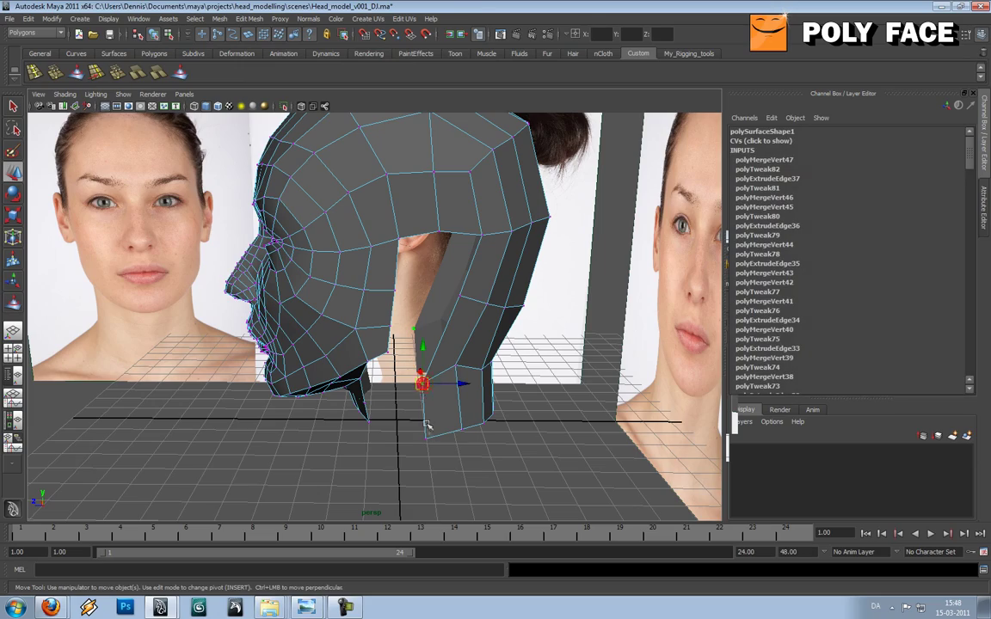
pyautogui.keyDown('alt'); pyautogui.moveTo(462, 430); pyautogui.dragTo(430, 389); pyautogui.keyUp('alt')
pyautogui.click(456, 403)
pyautogui.moveTo(473, 402); pyautogui.dragTo(481, 391, button='middle')
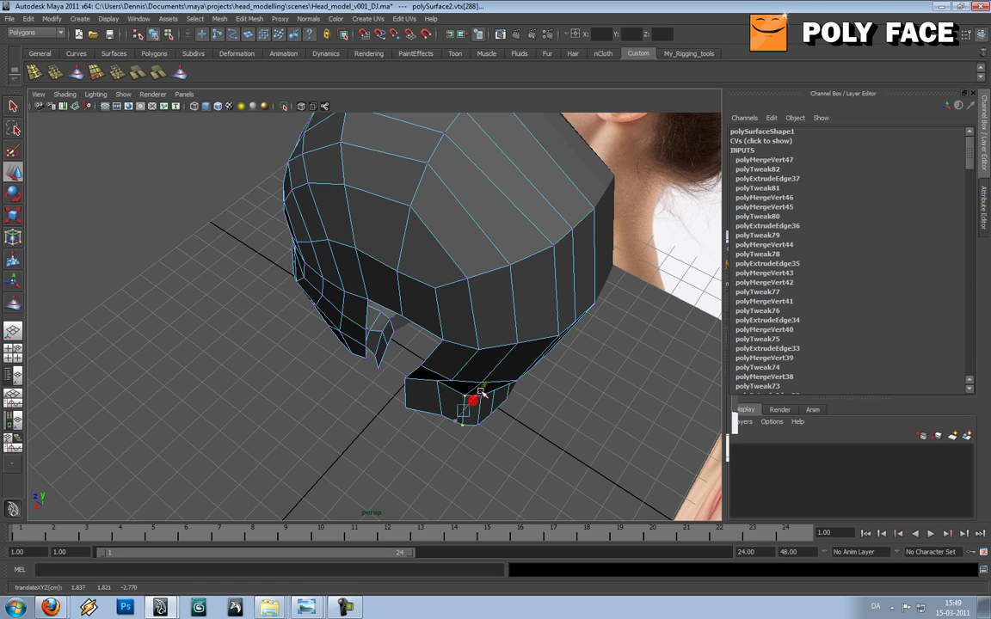
# Reposition the remaining vertices along the neck strip's side and back from several angles to give the neck a rounder cross-section
pyautogui.moveTo(488, 392)
pyautogui.keyDown('alt'); pyautogui.mouseDown()
pyautogui.moveTo(476, 314)
pyautogui.moveTo(452, 329)
pyautogui.moveTo(490, 396)
pyautogui.mouseUp(); pyautogui.keyUp('alt')
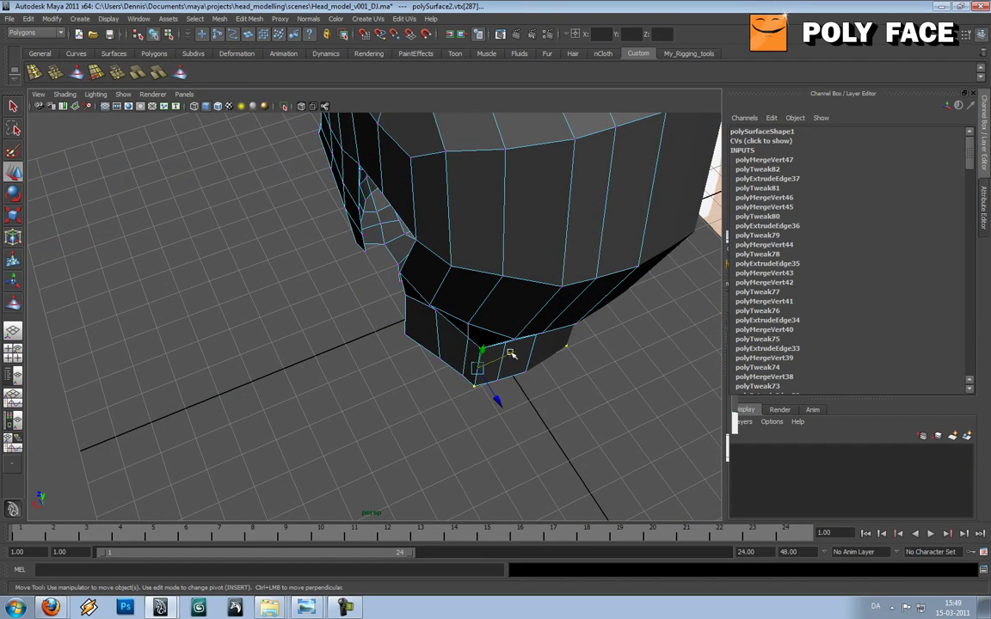
pyautogui.keyDown('alt'); pyautogui.moveTo(510, 353); pyautogui.dragTo(465, 366); pyautogui.keyUp('alt')
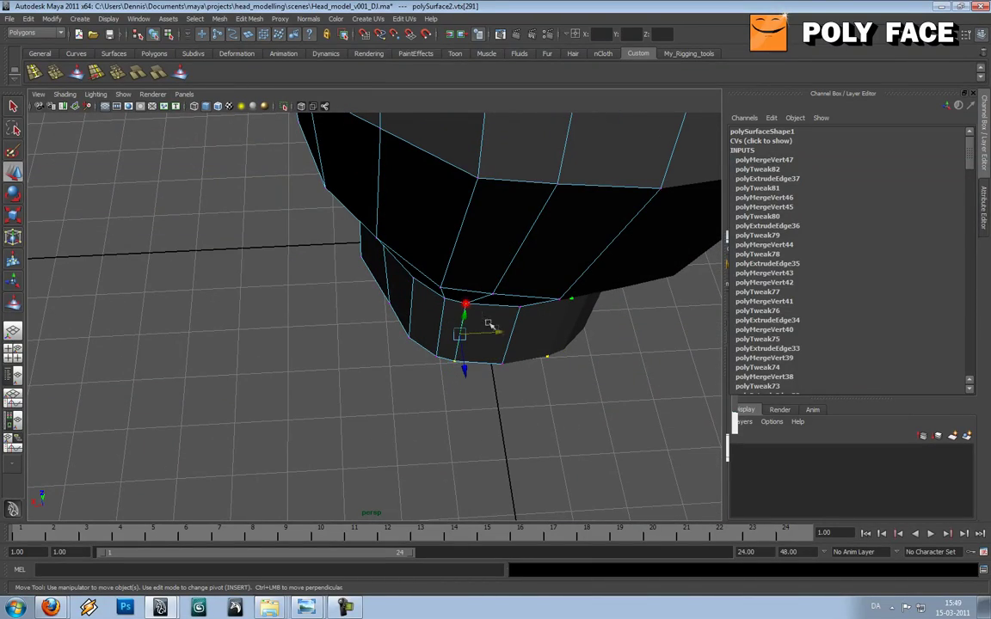
pyautogui.keyDown('alt'); pyautogui.moveTo(435, 293); pyautogui.dragTo(338, 277); pyautogui.keyUp('alt')
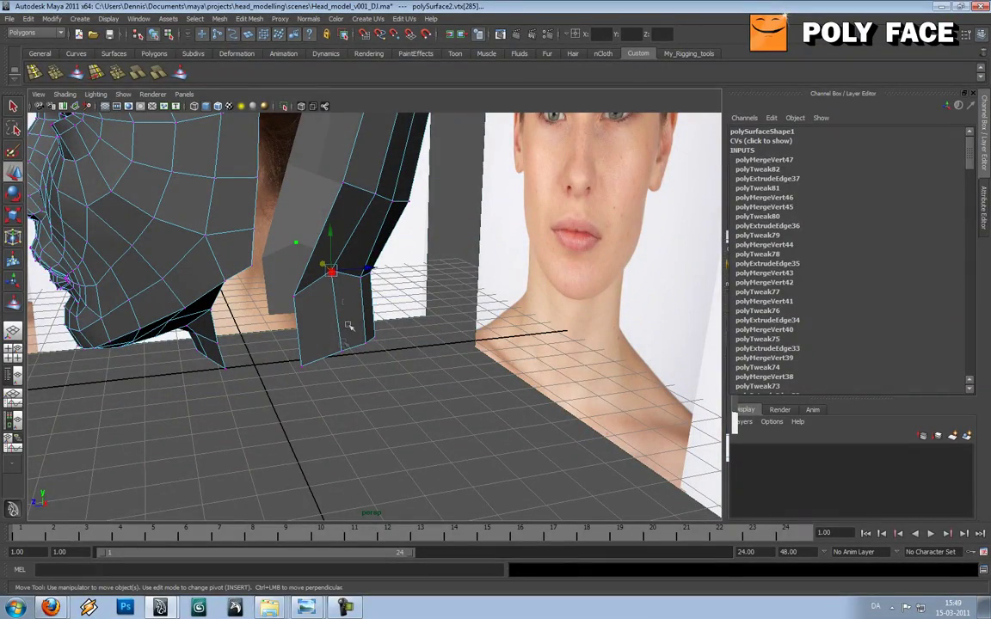
pyautogui.keyDown('alt'); pyautogui.moveTo(385, 304); pyautogui.dragTo(415, 334); pyautogui.keyUp('alt')
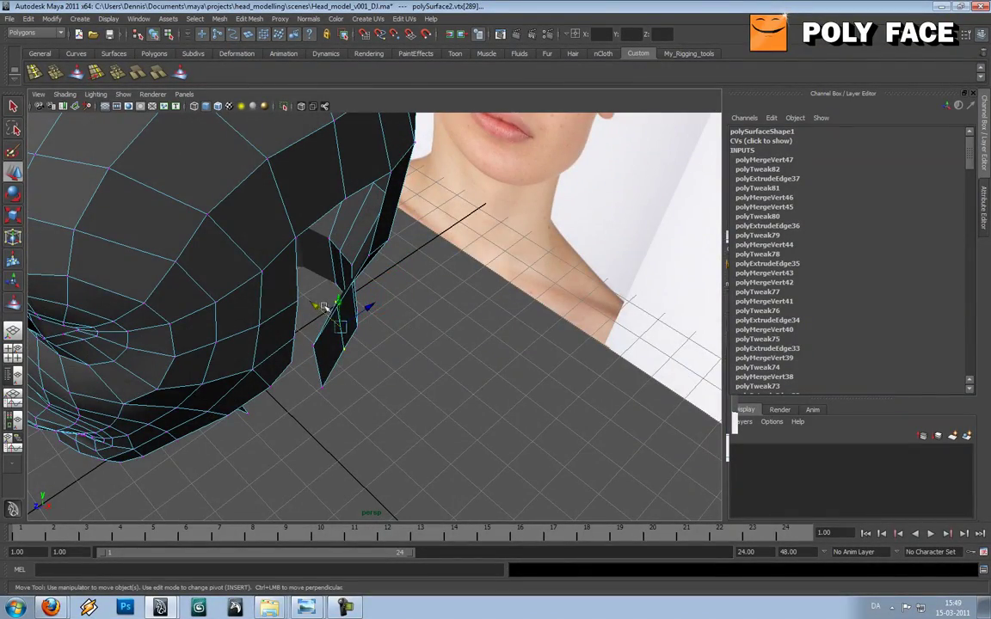
pyautogui.keyDown('alt'); pyautogui.moveTo(324, 307); pyautogui.dragTo(324, 283); pyautogui.keyUp('alt')
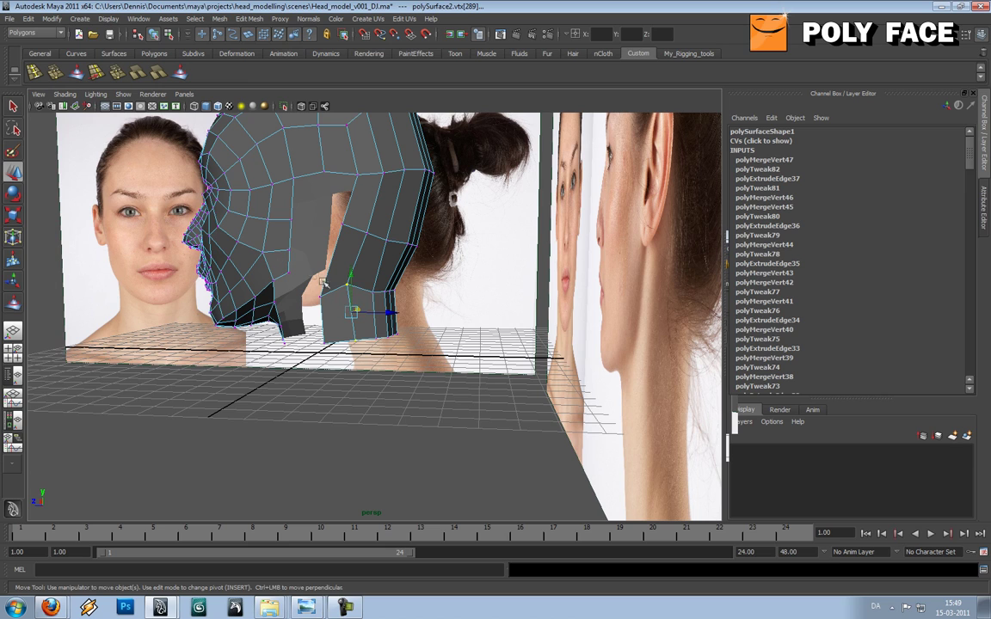
# Flatten the neck strip's upper and lower vertex rows into level horizontal lines with the Scale tool
pyautogui.moveTo(421, 309); pyautogui.dragTo(421, 310)
pyautogui.press('e')
pyautogui.press('r')
pyautogui.moveTo(366, 343); pyautogui.dragTo(360, 309)
pyautogui.press('w')
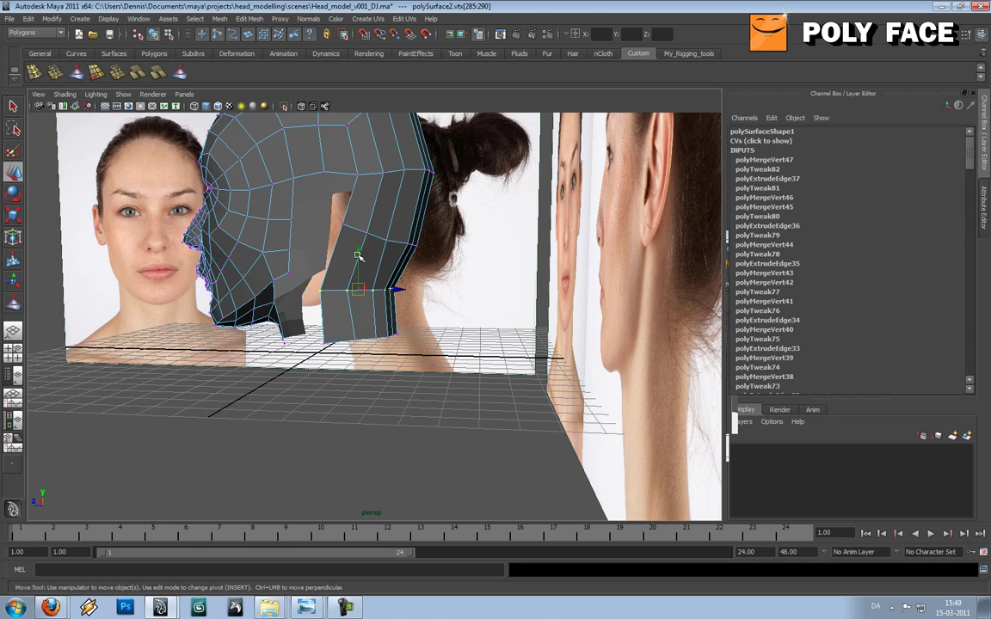
pyautogui.keyDown('alt'); pyautogui.moveTo(356, 257); pyautogui.dragTo(369, 286); pyautogui.keyUp('alt')
pyautogui.moveTo(312, 333); pyautogui.dragTo(311, 334)
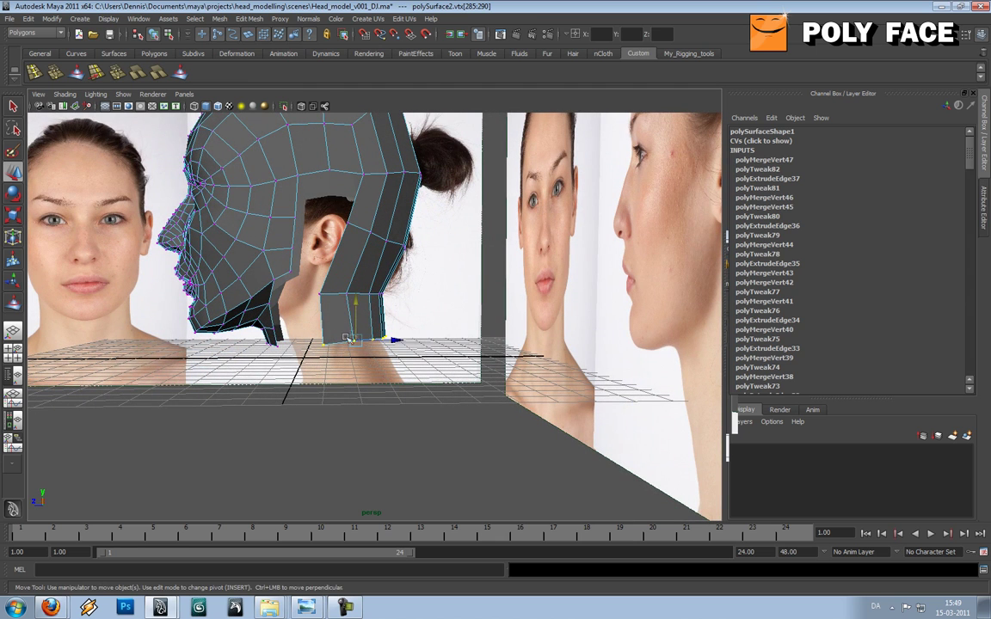
pyautogui.press('r')
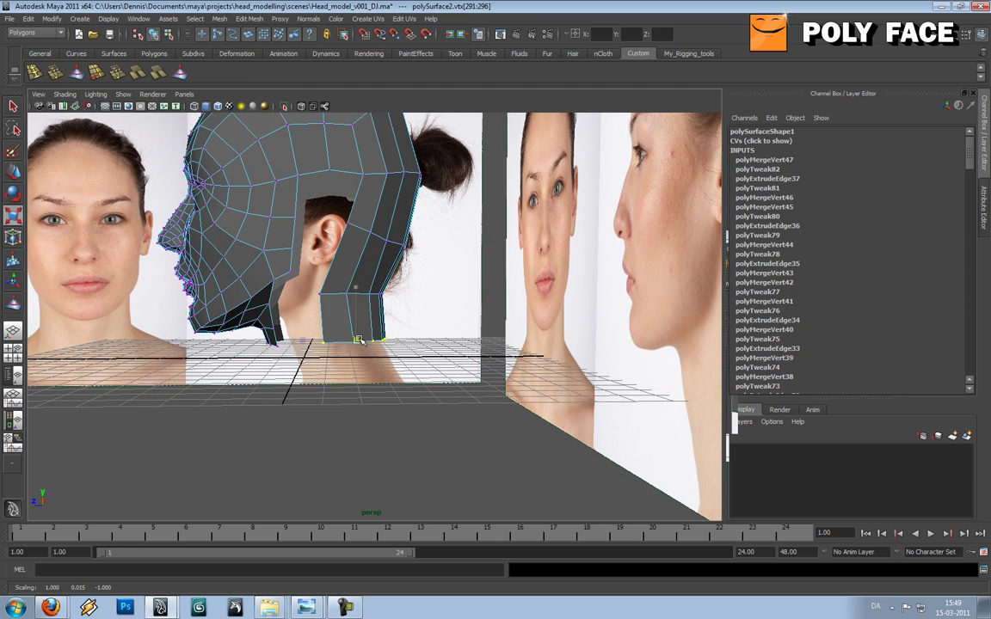
pyautogui.press('w')
pyautogui.click(379, 319)
pyautogui.click(377, 304)
pyautogui.press('space')
pyautogui.moveTo(378, 303); pyautogui.dragTo(406, 301, button='middle')
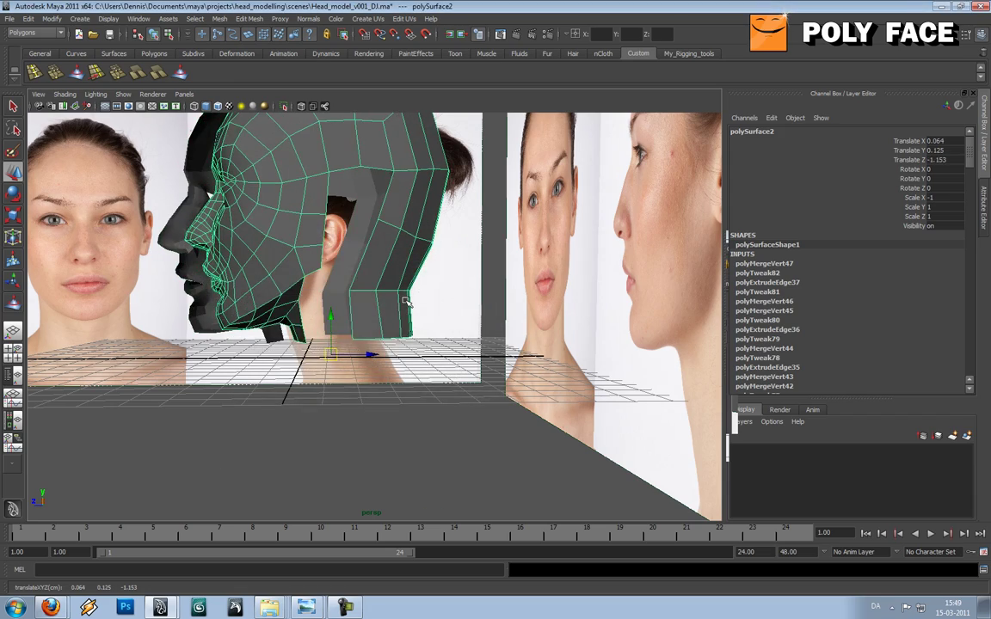
pyautogui.hotkey('ctrl', 'z')
# Compare the neck strip's depth and width with the side and front reference photos
pyautogui.keyDown('alt'); pyautogui.moveTo(334, 323); pyautogui.dragTo(426, 331); pyautogui.keyUp('alt')
pyautogui.press('space')
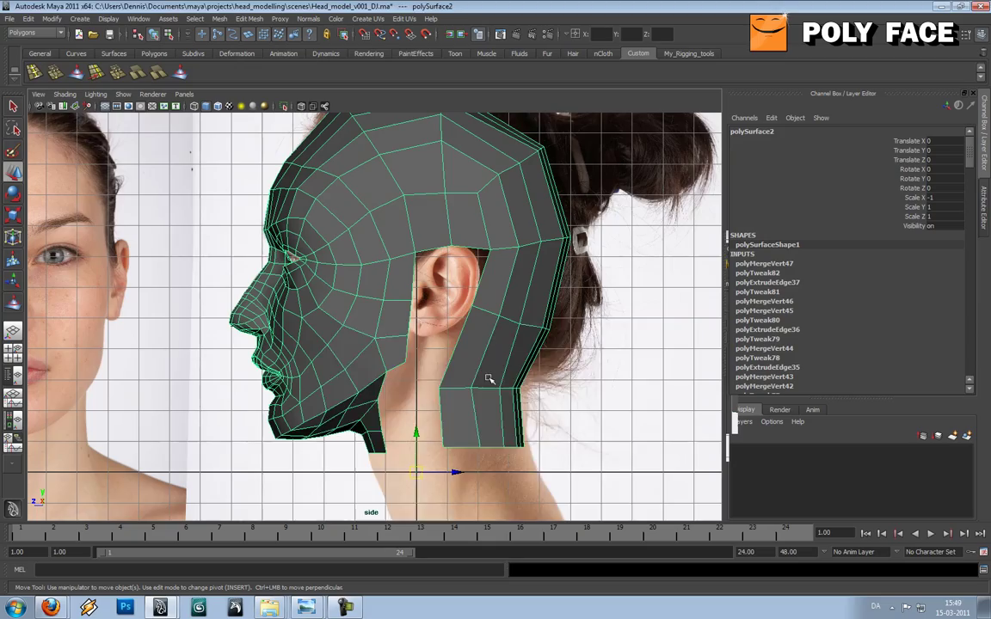
pyautogui.press('space')
pyautogui.moveTo(488, 379); pyautogui.dragTo(487, 399)
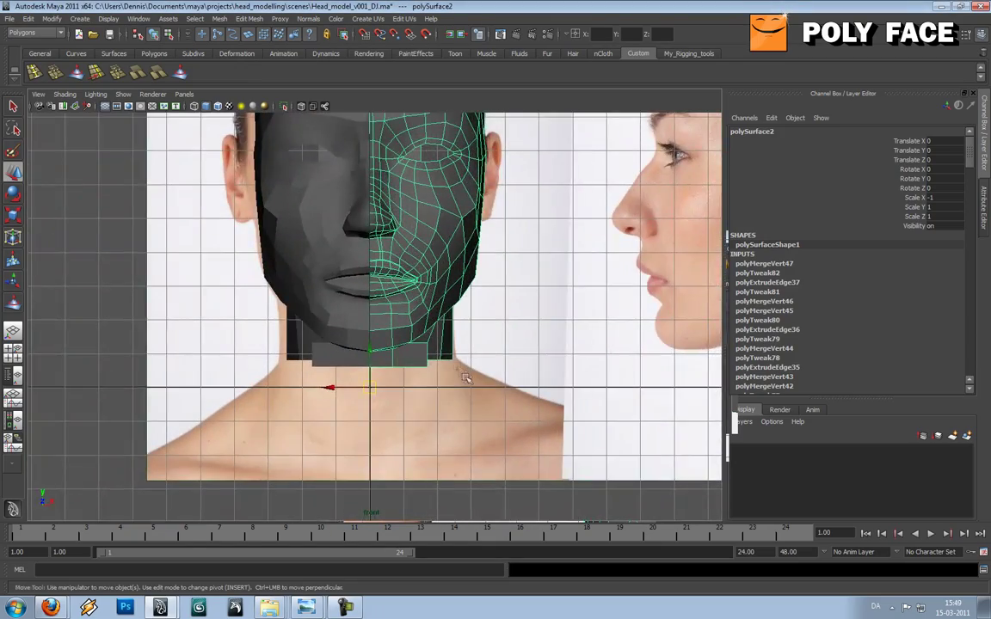
pyautogui.scroll(2, 464, 379)
pyautogui.scroll(-3, 484, 359)
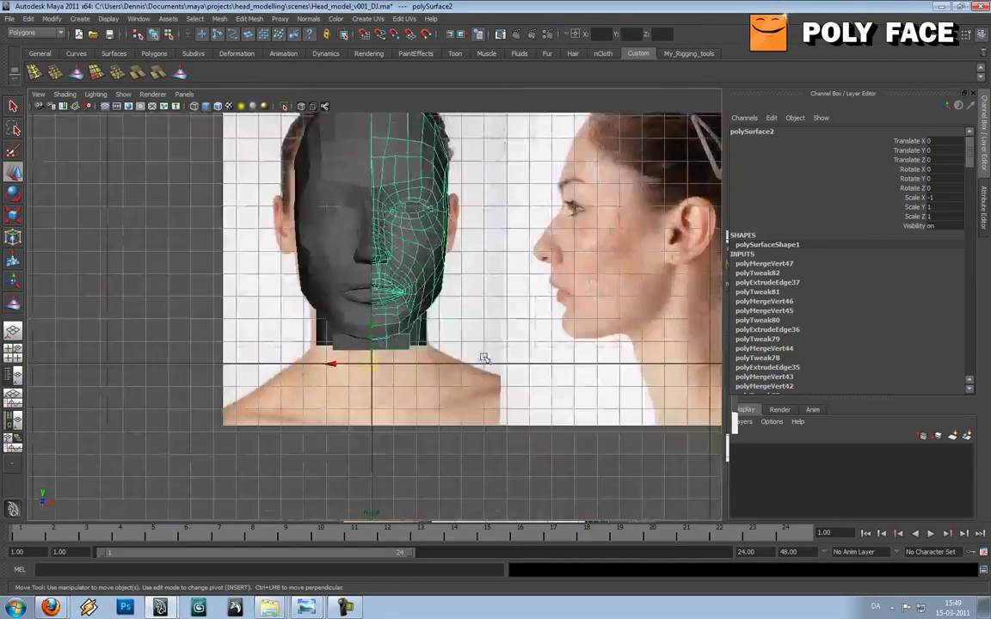
# Preview the head smoothed in the perspective view, and return to the selected half in its unsmoothed display
pyautogui.press('space')
pyautogui.moveTo(483, 345); pyautogui.dragTo(388, 348)
pyautogui.press('3')
pyautogui.click(504, 458)
pyautogui.scroll(-4, 445, 378)
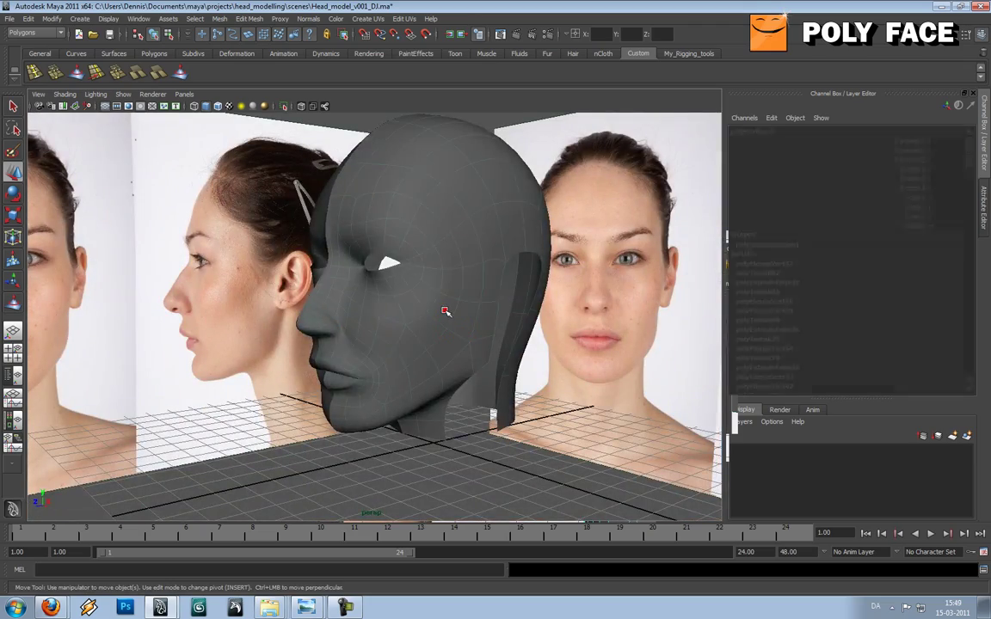
pyautogui.click(446, 309)
pyautogui.scroll(6, 397, 311)
pyautogui.scroll(-5, 397, 310)
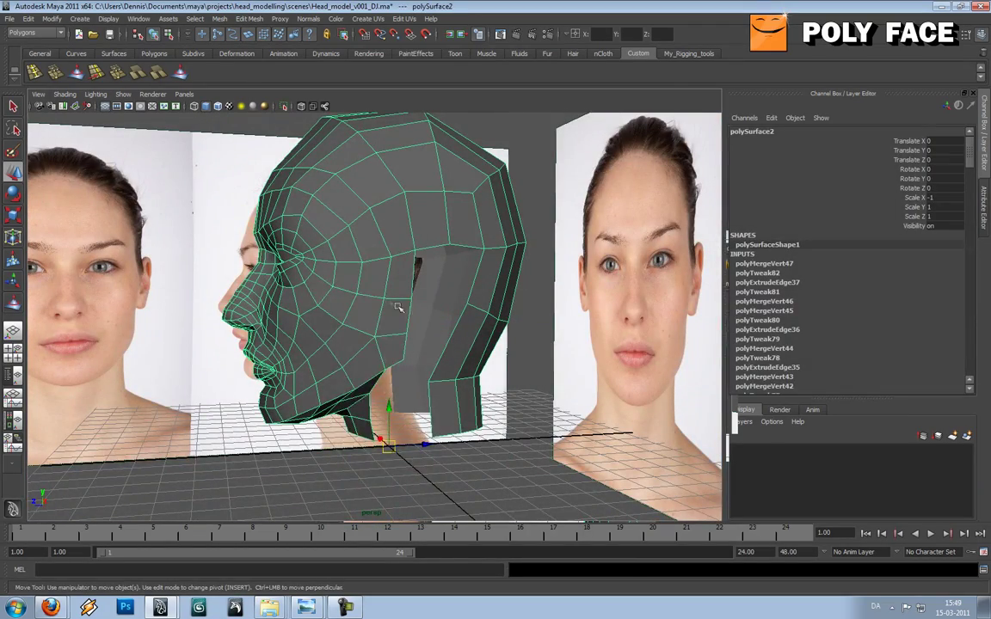
# Fine-tune the temple vertices and the vertices along the ear opening's upper border, and return to object mode
pyautogui.moveTo(385, 284); pyautogui.dragTo(339, 283, button='right')
pyautogui.click(363, 263)
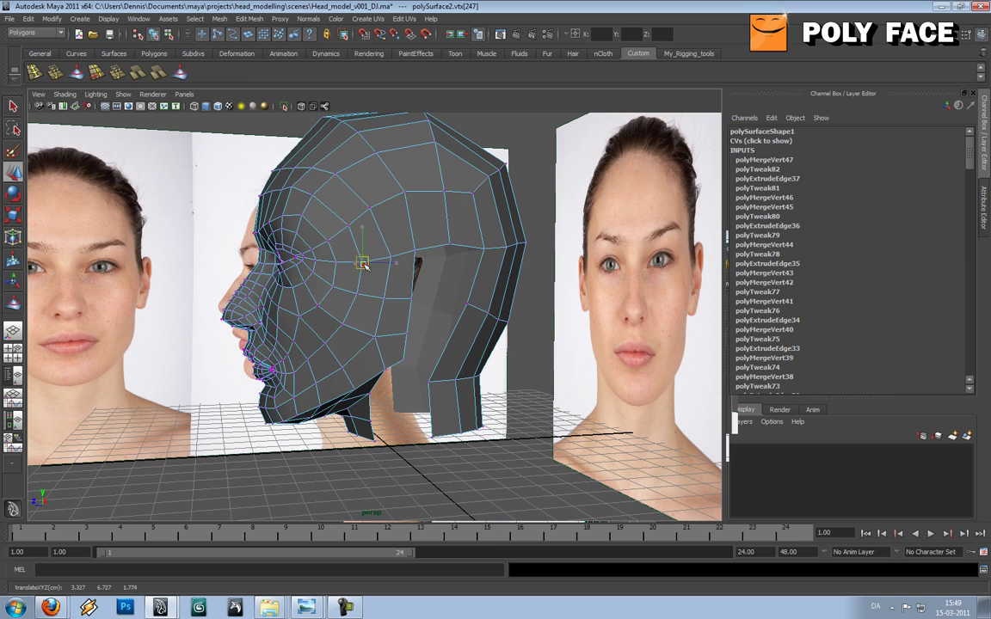
pyautogui.moveTo(403, 241); pyautogui.dragTo(338, 264)
pyautogui.moveTo(444, 234); pyautogui.dragTo(456, 251)
pyautogui.press('F8')
pyautogui.click(421, 213)
pyautogui.keyDown('alt'); pyautogui.moveTo(425, 213); pyautogui.dragTo(398, 248); pyautogui.keyUp('alt')
pyautogui.scroll(-5, 362, 251)
pyautogui.scroll(3, 359, 260)
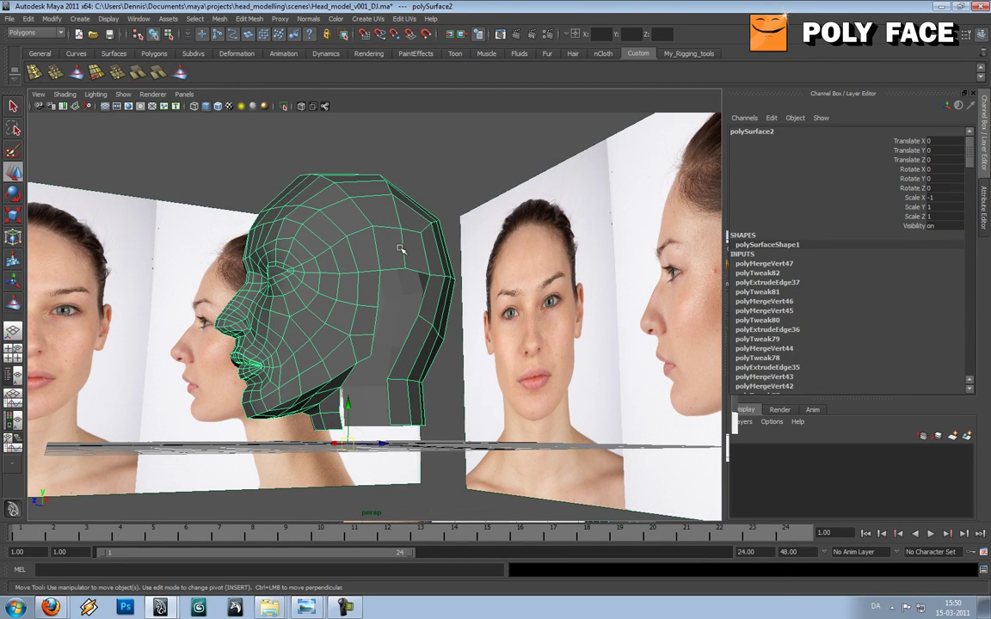
# In the side view, extrude the border edge just above the jaw corner a short distance backwards beneath the earlobe
pyautogui.keyDown('alt'); pyautogui.moveTo(398, 222); pyautogui.dragTo(445, 347); pyautogui.keyUp('alt')
pyautogui.press('space')
pyautogui.click(399, 302)
pyautogui.click(408, 328)
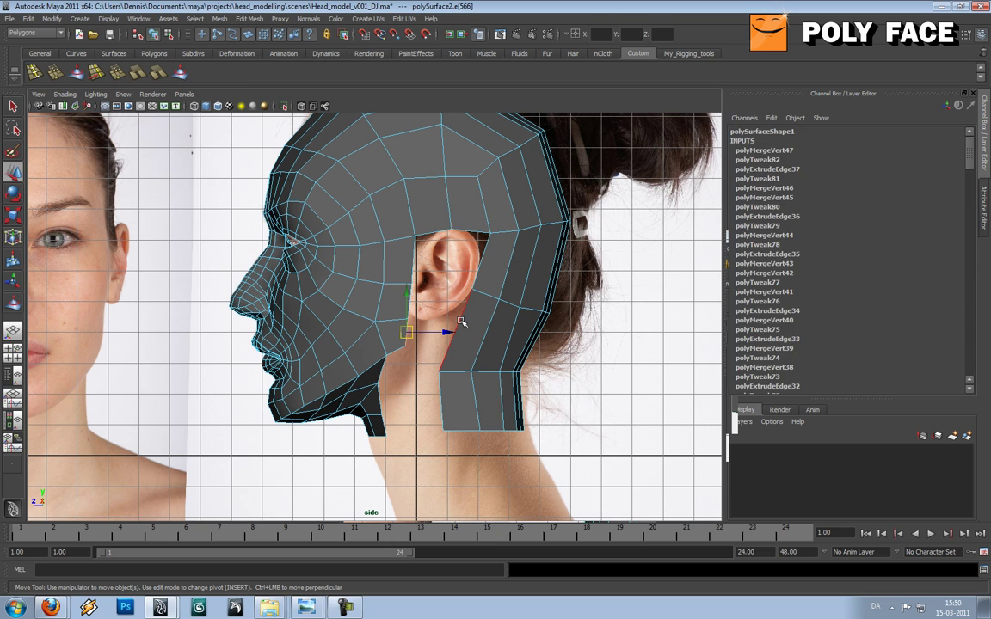
pyautogui.keyDown('shift'); pyautogui.moveTo(461, 322); pyautogui.dragTo(454, 342, button='right'); pyautogui.keyUp('shift')
pyautogui.press('w')
pyautogui.moveTo(408, 333); pyautogui.dragTo(418, 336)
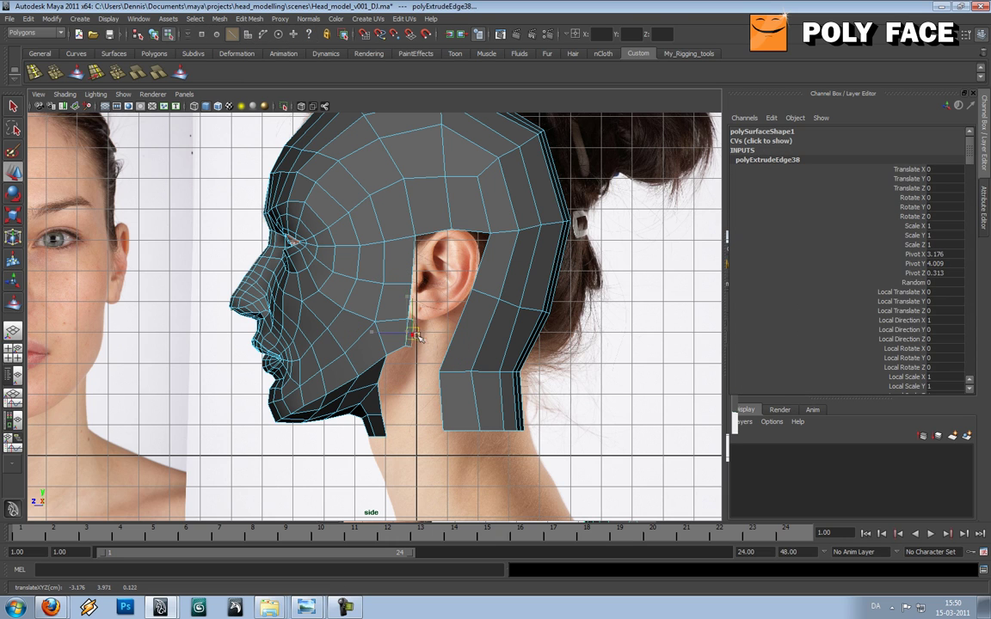
pyautogui.press('e')
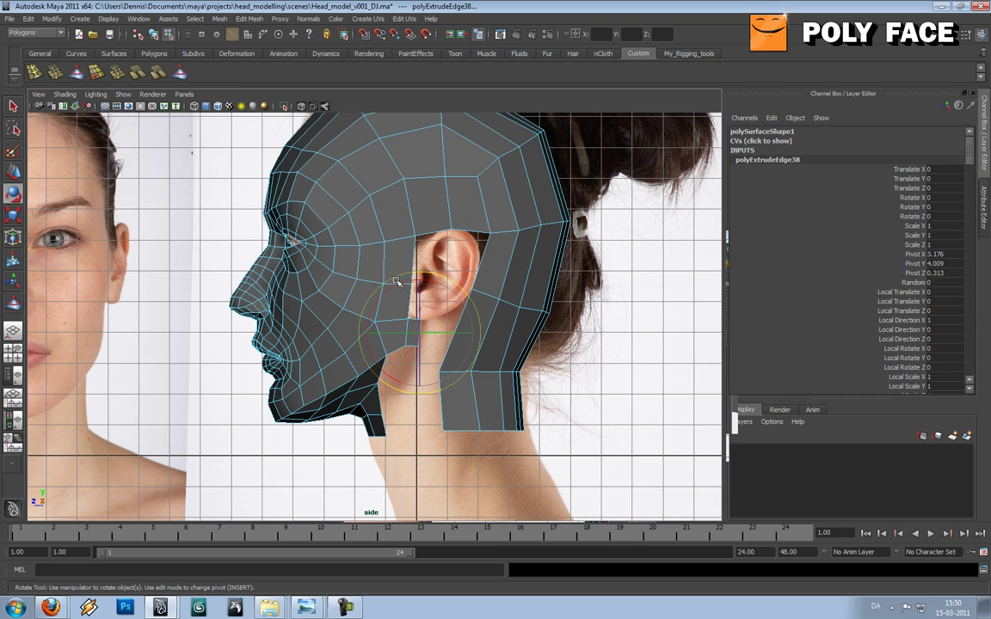
pyautogui.press('w')
pyautogui.moveTo(420, 330); pyautogui.dragTo(419, 334)
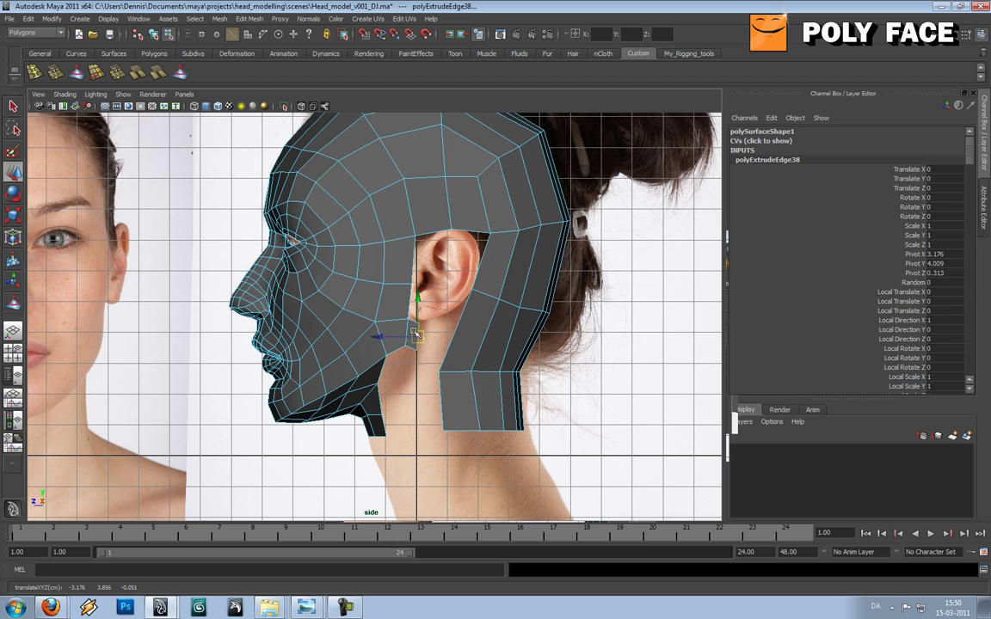
# Extrude the same edge again back to the neck strip and rotate it to follow the strip's front border
pyautogui.hotkey('ctrl', 'e')
pyautogui.moveTo(419, 339); pyautogui.dragTo(447, 344)
pyautogui.press('e')
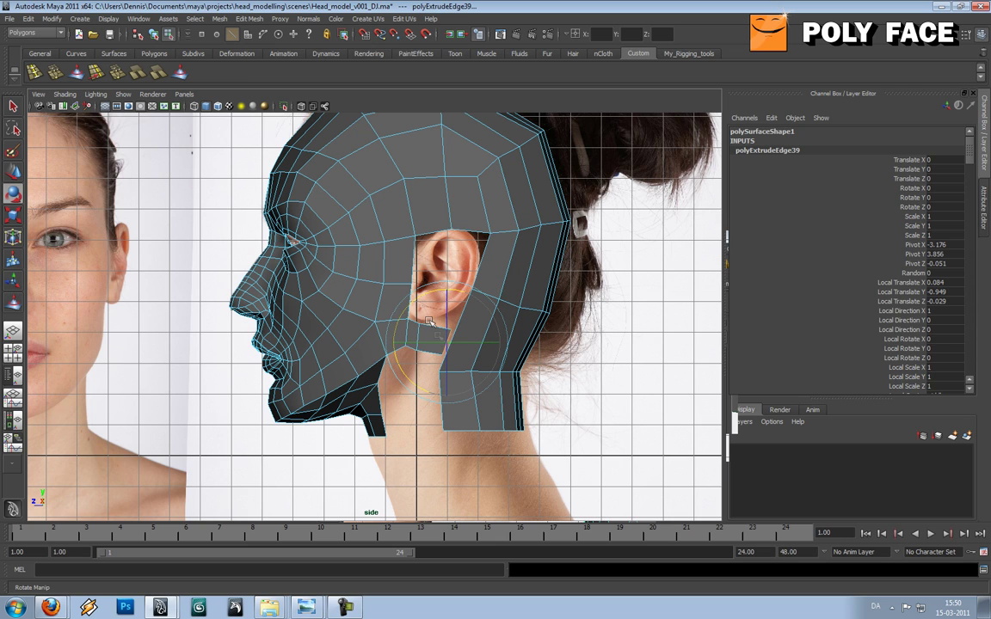
pyautogui.press('w')
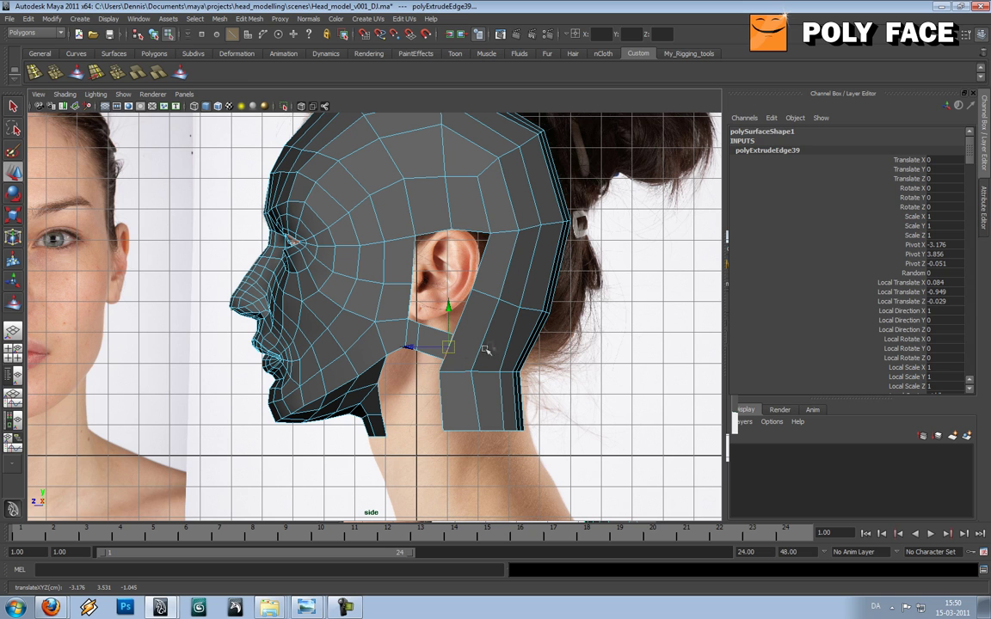
# Insert an edge loop across the strip behind the ear and tilt it to line up with the new jaw face
pyautogui.moveTo(490, 346)
pyautogui.mouseDown(button='right')
pyautogui.moveTo(530, 332)
pyautogui.moveTo(482, 347)
pyautogui.mouseUp(button='right')
pyautogui.click(518, 336)
pyautogui.moveTo(482, 350); pyautogui.dragTo(488, 341)
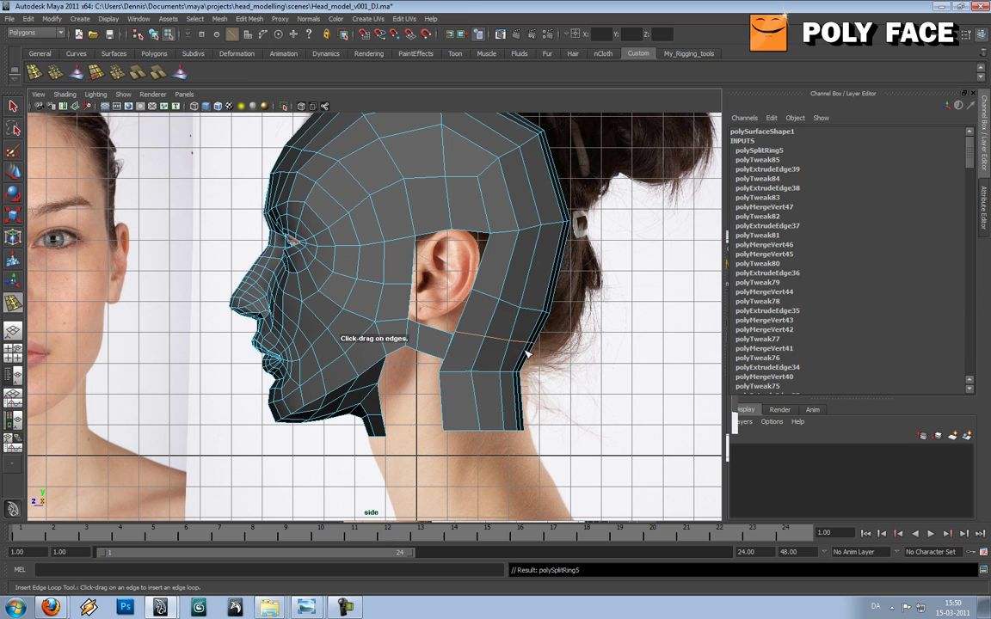
pyautogui.press('e')
pyautogui.moveTo(460, 296); pyautogui.dragTo(463, 290)
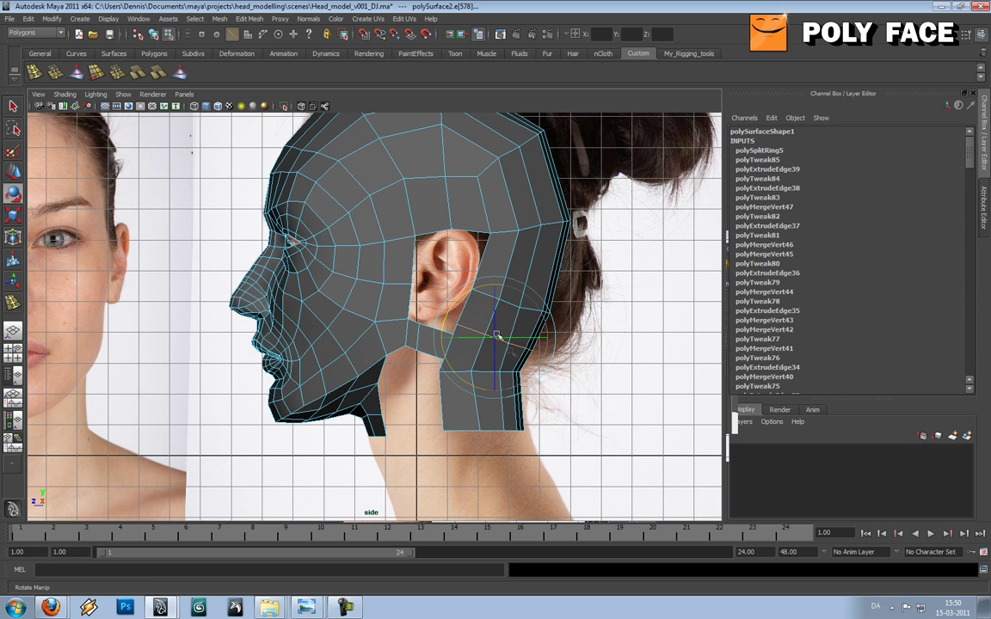
pyautogui.press('w')
# Move the vertices at the back of the neck strip to follow the nape in the side reference photo
pyautogui.moveTo(514, 332); pyautogui.dragTo(493, 331, button='right')
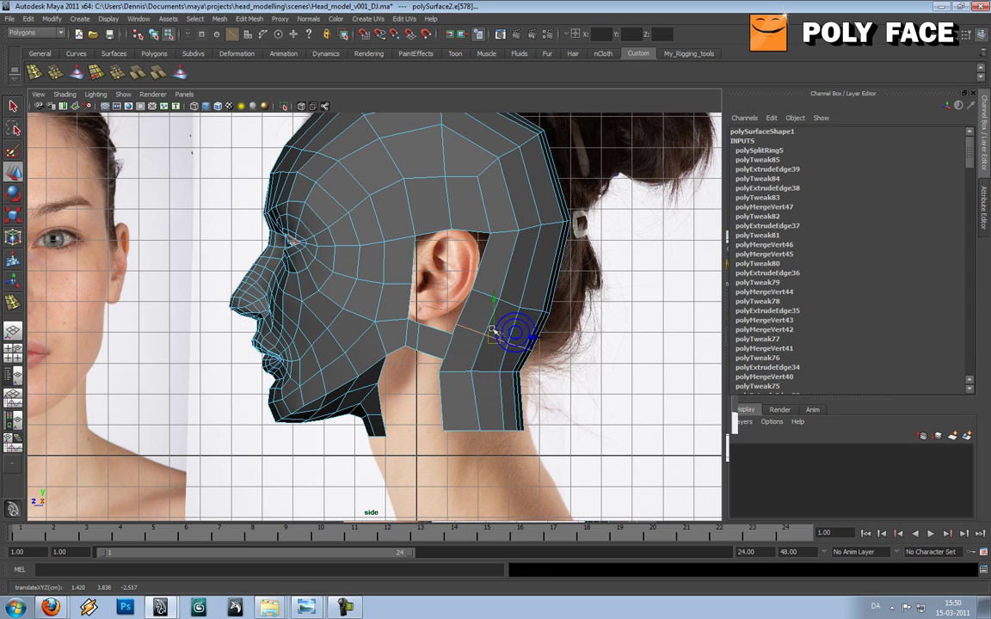
pyautogui.moveTo(519, 340); pyautogui.dragTo(519, 376)
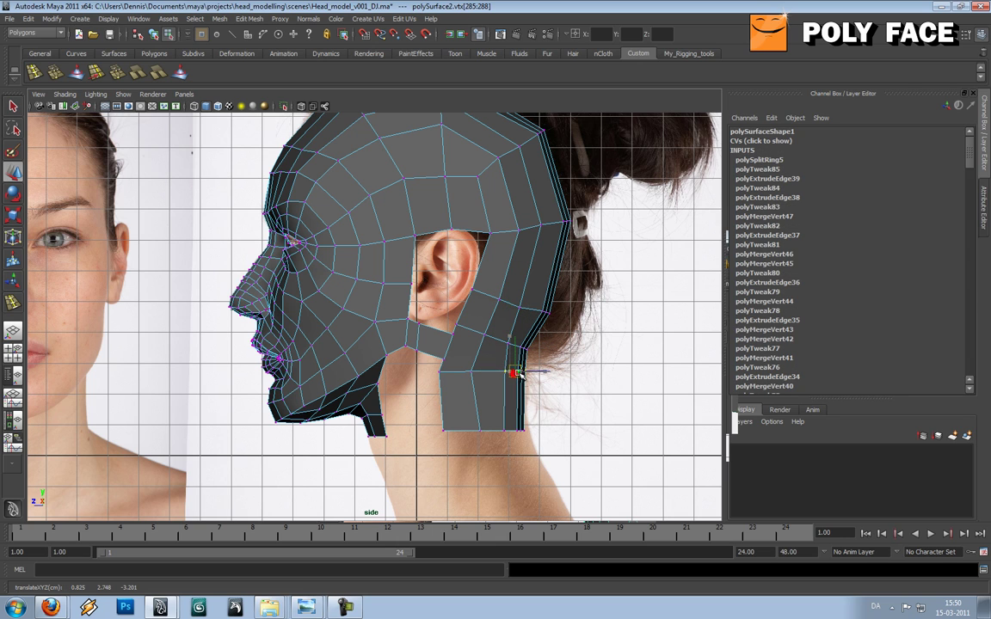
pyautogui.moveTo(535, 420)
pyautogui.mouseDown()
pyautogui.moveTo(500, 446)
pyautogui.moveTo(520, 433)
pyautogui.mouseUp()
# Merge the end vertices of the face beneath the ear with the adjoining vertices on the neck strip's front border
pyautogui.moveTo(447, 322); pyautogui.dragTo(464, 344)
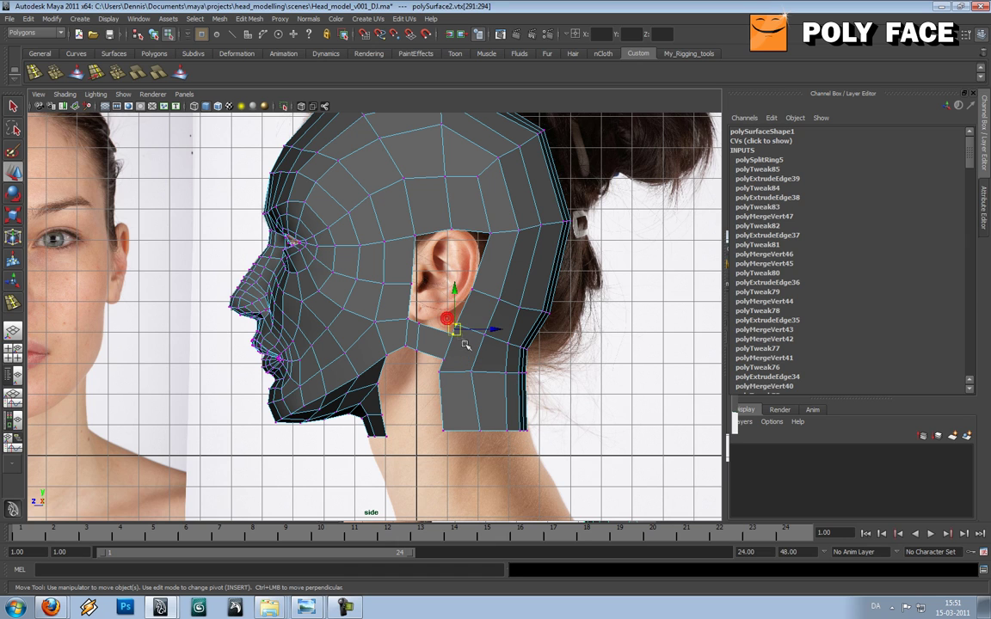
pyautogui.keyDown('shift'); pyautogui.moveTo(458, 334); pyautogui.dragTo(458, 295, button='right'); pyautogui.keyUp('shift')
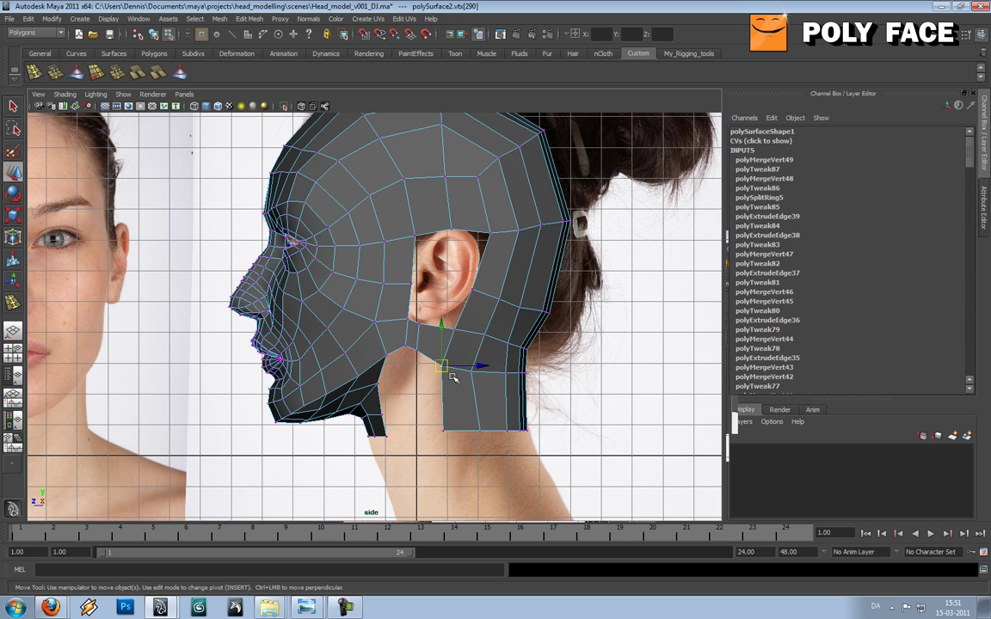
pyautogui.click(425, 389)
# Extrude the lower edge of the face beneath the ear down to the neck strip's bottom
pyautogui.moveTo(435, 356); pyautogui.dragTo(435, 327, button='right')
pyautogui.click(429, 356)
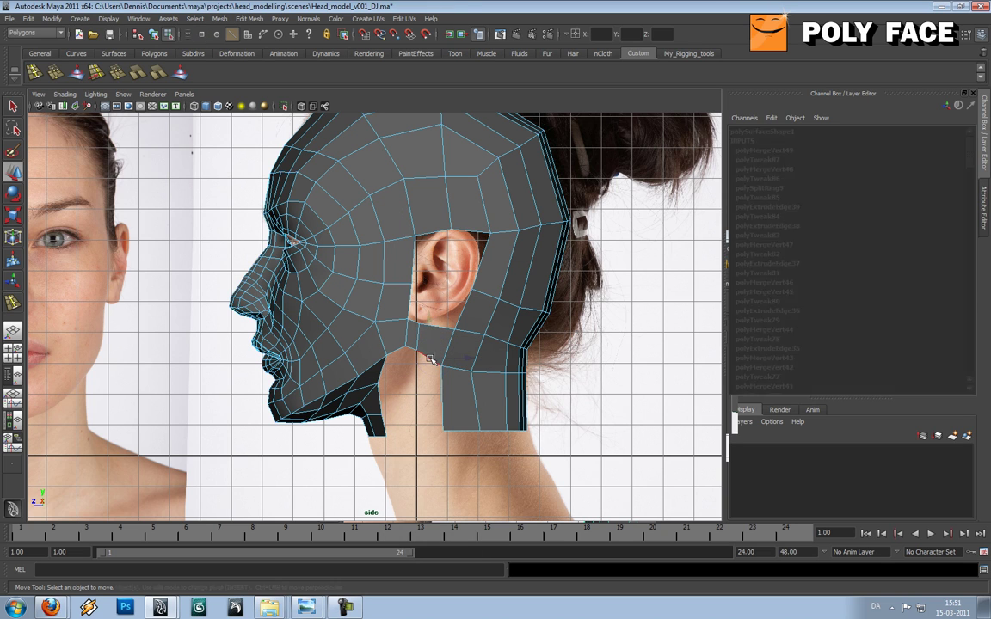
pyautogui.keyDown('shift'); pyautogui.moveTo(447, 365); pyautogui.dragTo(433, 377, button='right'); pyautogui.keyUp('shift')
pyautogui.press('w')
pyautogui.moveTo(429, 358); pyautogui.dragTo(423, 421)
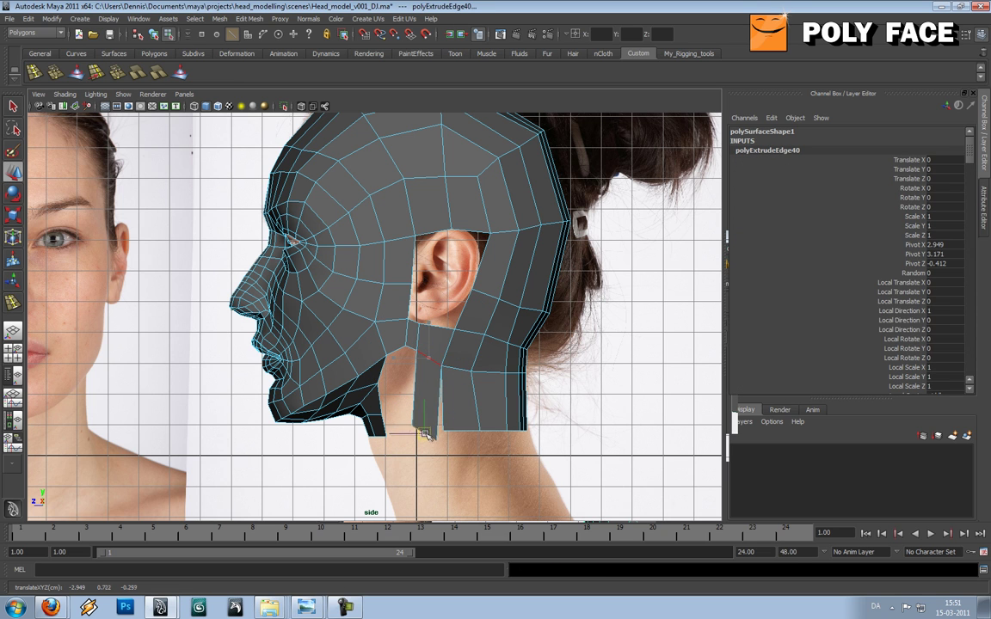
# Level the two bottom vertices of the new side-of-neck face in the side view
pyautogui.keyDown('alt'); pyautogui.moveTo(449, 446); pyautogui.dragTo(462, 355, button='middle'); pyautogui.keyUp('alt')
pyautogui.keyDown('alt'); pyautogui.moveTo(462, 354); pyautogui.dragTo(450, 382, button='right'); pyautogui.keyUp('alt')
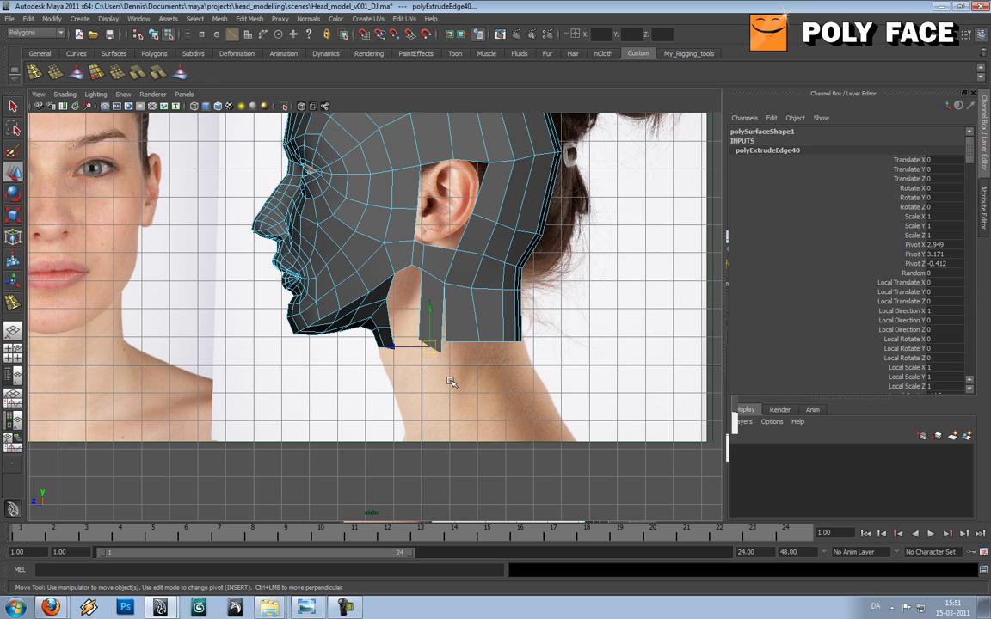
pyautogui.rightClick(429, 337)
pyautogui.rightClick(430, 337)
pyautogui.rightClick(421, 331)
pyautogui.moveTo(422, 331); pyautogui.dragTo(406, 325, button='right')
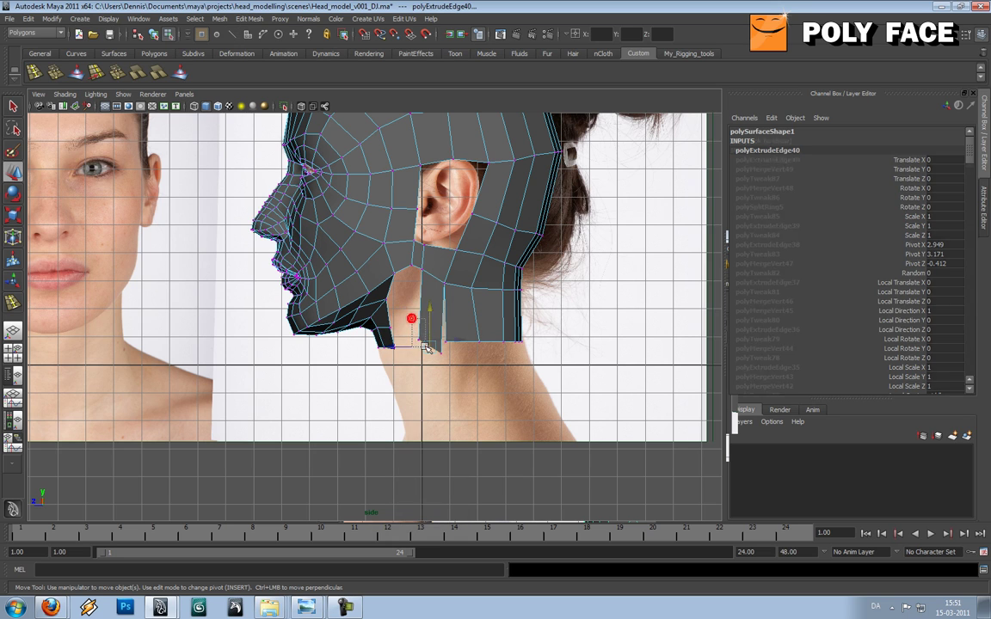
pyautogui.click(421, 339)
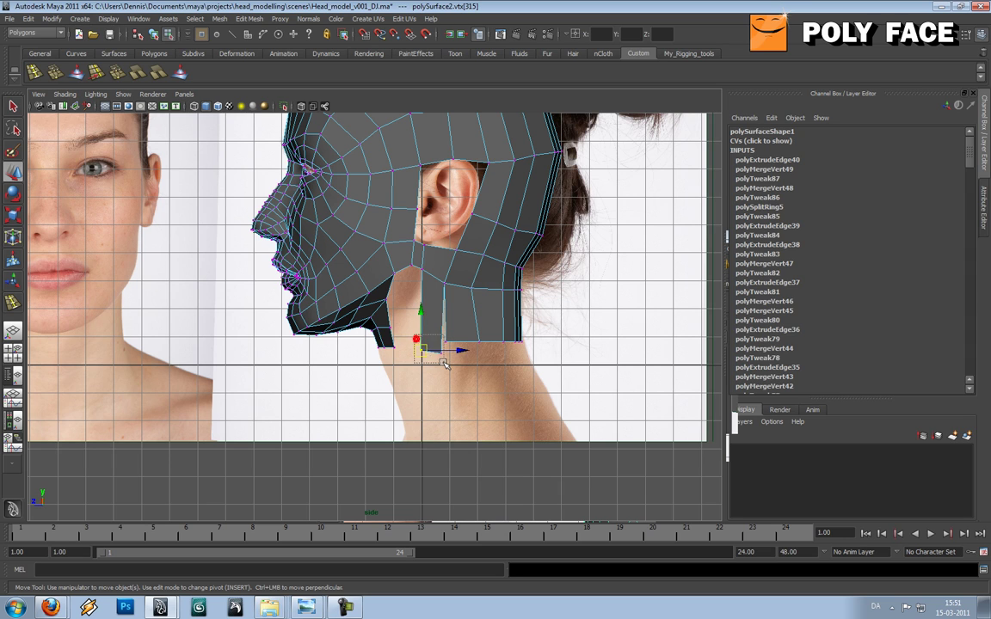
pyautogui.keyDown('shift'); pyautogui.click(439, 349); pyautogui.keyUp('shift')
pyautogui.moveTo(439, 350); pyautogui.dragTo(439, 348)
# Extrude the bottom edge of the side-of-neck face down to the lower end of the side reference photo
pyautogui.press('F8')
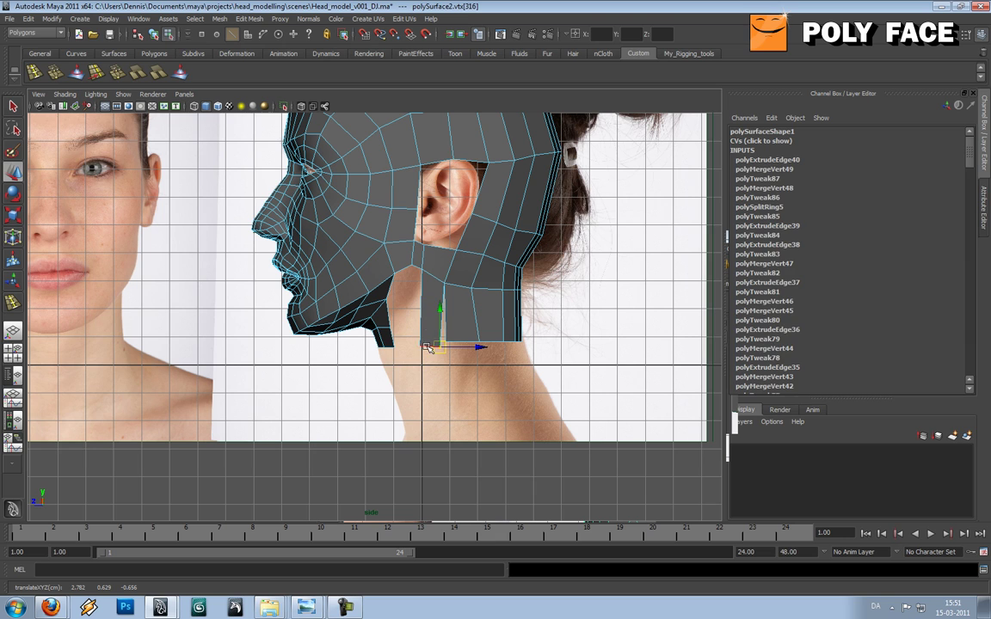
pyautogui.click(428, 347)
pyautogui.press('g')
pyautogui.moveTo(433, 351); pyautogui.dragTo(422, 432)
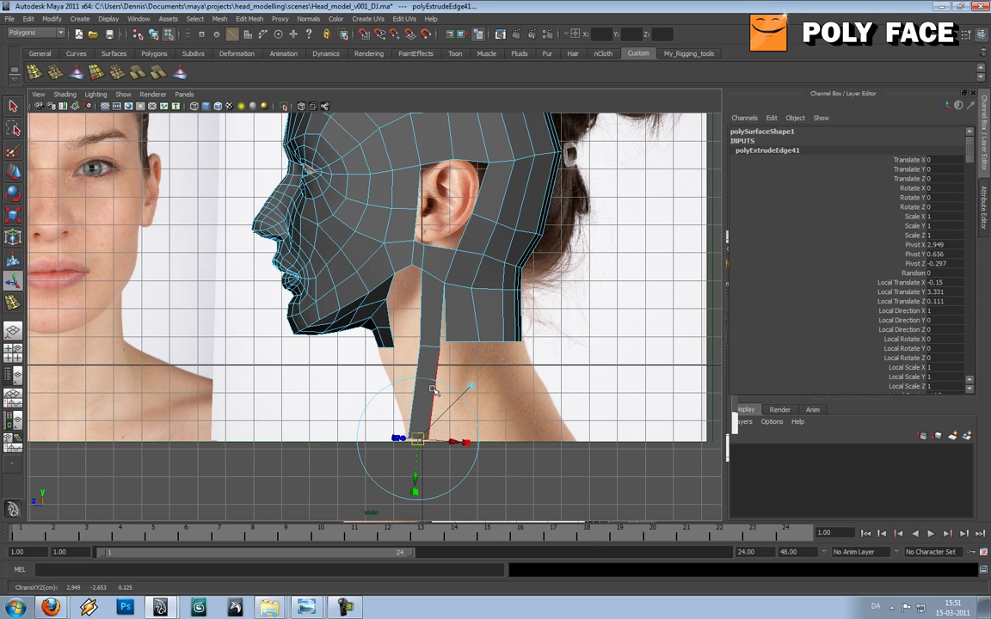
# In the front view, move the side-of-neck strip's lower end inward and pull its middle vertices in towards the neck contour
pyautogui.press('space')
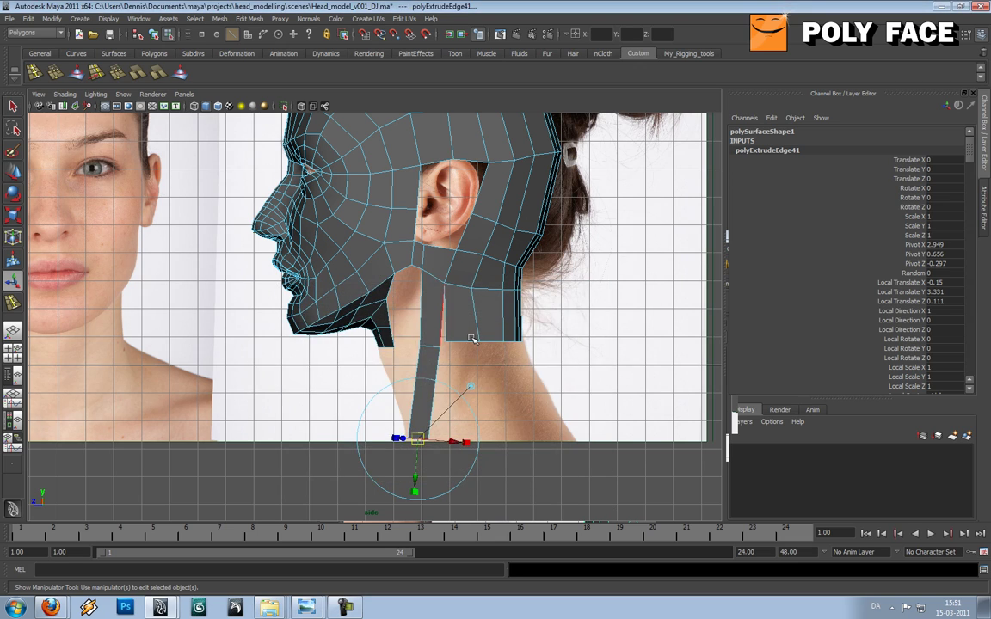
pyautogui.press('space')
pyautogui.moveTo(471, 339); pyautogui.dragTo(474, 366)
pyautogui.keyDown('alt'); pyautogui.moveTo(474, 365); pyautogui.dragTo(481, 353, button='middle'); pyautogui.keyUp('alt')
pyautogui.scroll(3, 479, 354)
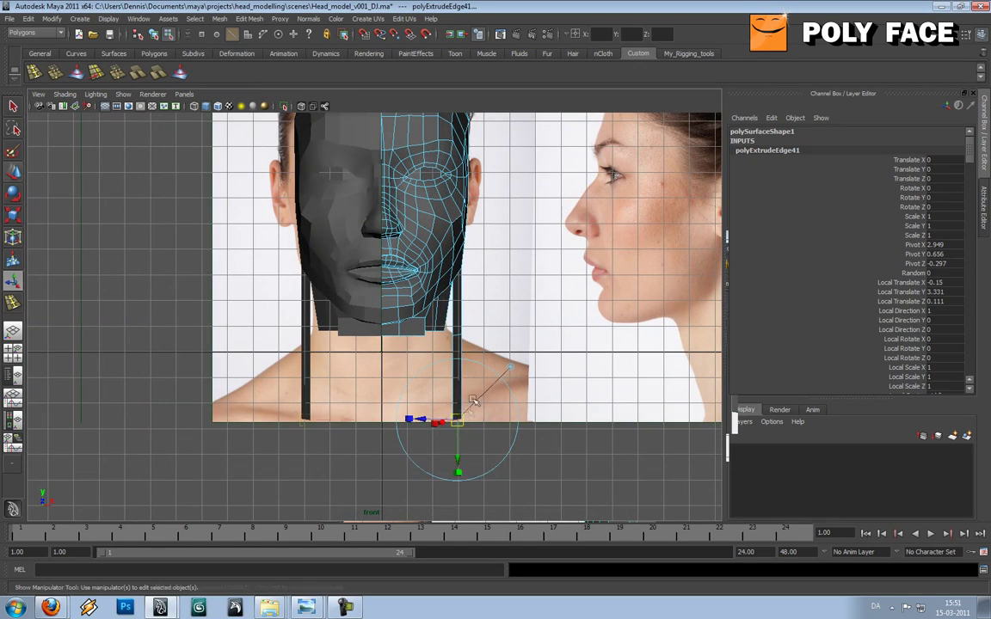
pyautogui.press('w')
pyautogui.moveTo(357, 420); pyautogui.dragTo(402, 422)
pyautogui.moveTo(454, 342); pyautogui.dragTo(472, 329, button='right')
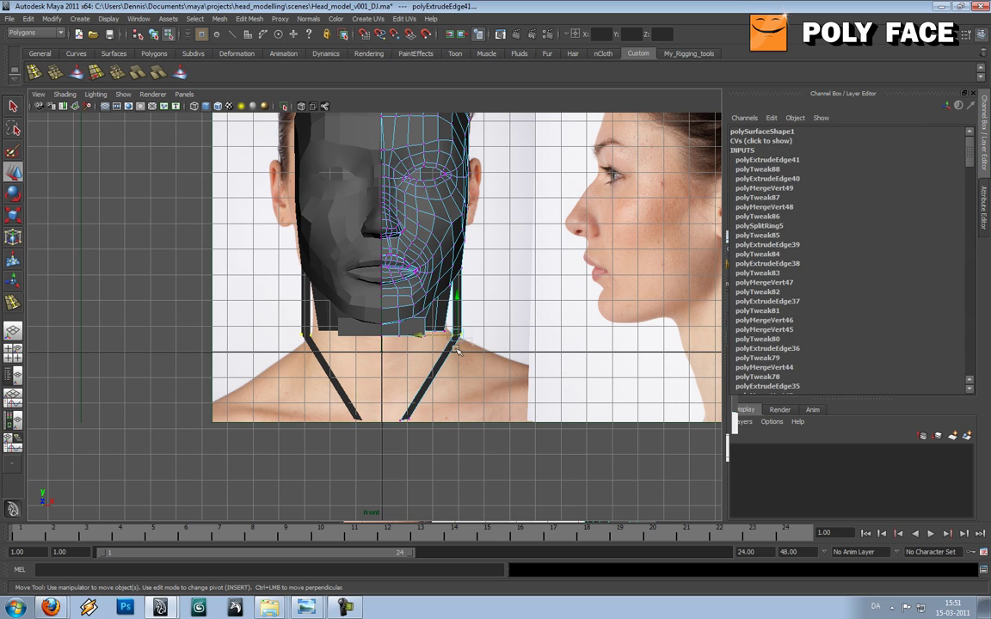
pyautogui.moveTo(456, 337); pyautogui.dragTo(411, 315)
# Adjust the middle vertex of the side-of-neck strip in the perspective view so the strip bends inward below the jaw
pyautogui.press('space')
pyautogui.scroll(-4, 481, 318)
pyautogui.scroll(5, 418, 317)
pyautogui.press('F8')
pyautogui.scroll(-5, 456, 342)
pyautogui.scroll(5, 455, 310)
pyautogui.press('F8')
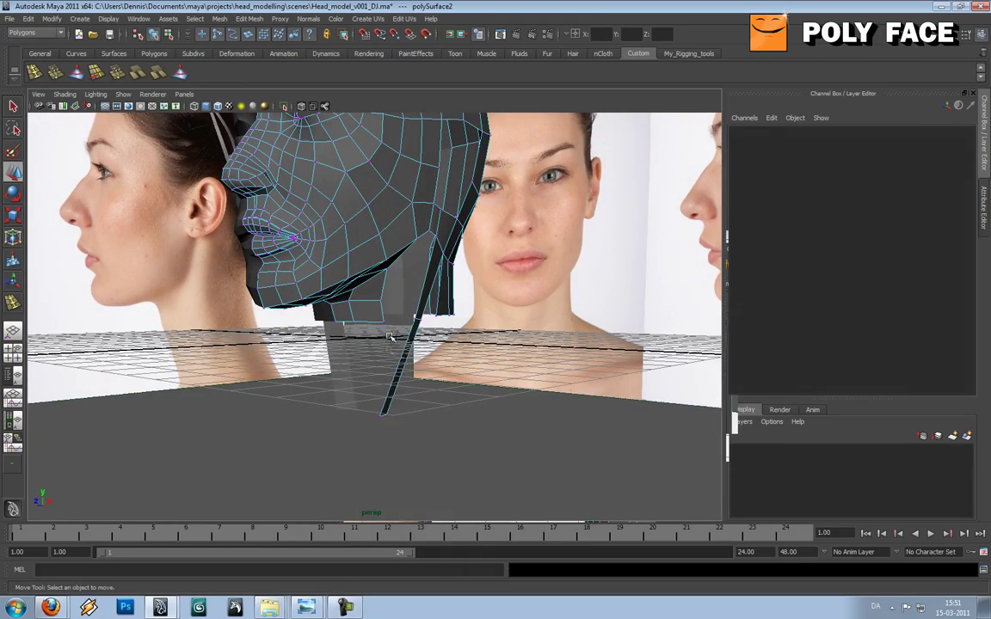
pyautogui.click(382, 413)
pyautogui.keyDown('alt'); pyautogui.moveTo(383, 414); pyautogui.dragTo(407, 415); pyautogui.keyUp('alt')
pyautogui.click(440, 340)
pyautogui.moveTo(414, 334); pyautogui.dragTo(407, 332)
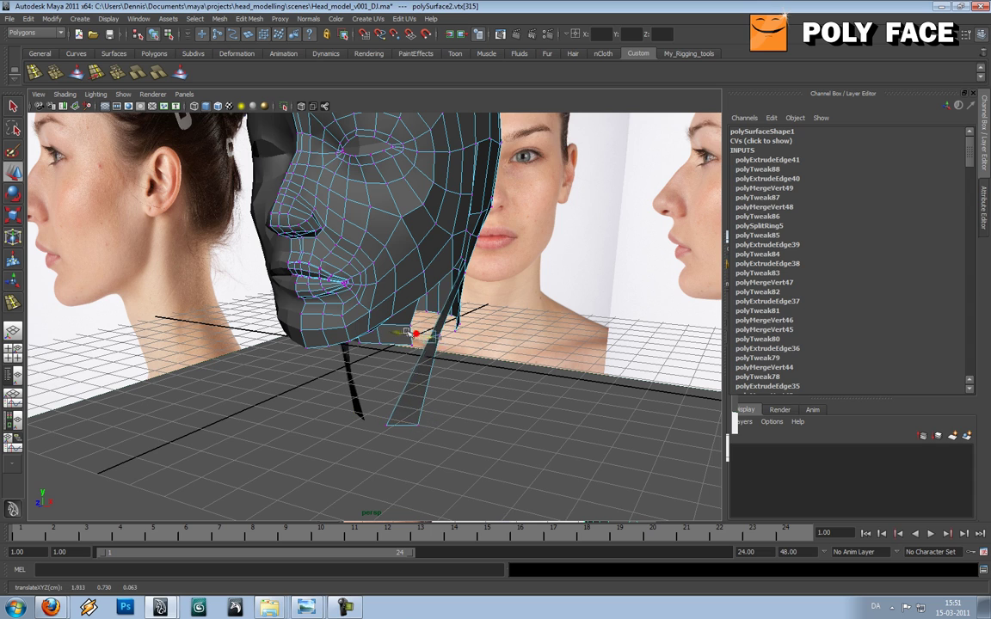
# Insert horizontal edge loops across the upper side-of-neck strip and the lower back-of-neck faces
pyautogui.moveTo(458, 354); pyautogui.dragTo(381, 266)
pyautogui.click(462, 261)
pyautogui.scroll(5, 468, 283)
pyautogui.keyDown('alt'); pyautogui.moveTo(380, 266); pyautogui.dragTo(449, 292, button='middle'); pyautogui.keyUp('alt')
pyautogui.keyDown('alt'); pyautogui.moveTo(449, 292); pyautogui.dragTo(438, 293); pyautogui.keyUp('alt')
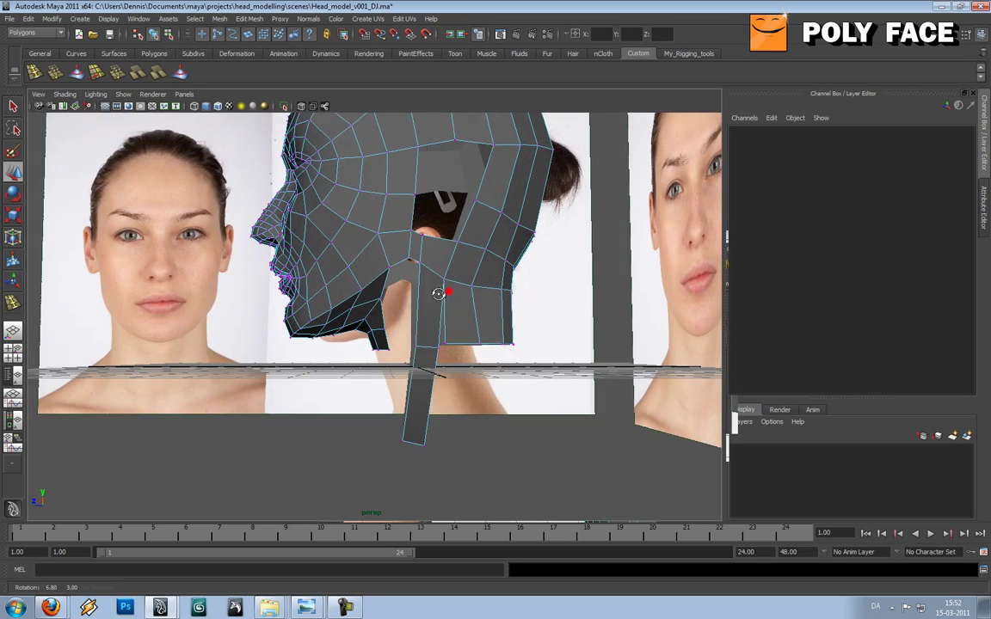
pyautogui.click(450, 301)
pyautogui.keyDown('shift'); pyautogui.moveTo(479, 303); pyautogui.dragTo(415, 317, button='right'); pyautogui.keyUp('shift')
pyautogui.moveTo(482, 321); pyautogui.dragTo(433, 323)
# Merge the side-of-neck strip's rear border vertices with the adjoining vertices of the back-of-neck faces
pyautogui.press('w')
pyautogui.keyDown('shift'); pyautogui.moveTo(447, 315); pyautogui.dragTo(449, 276, button='right'); pyautogui.keyUp('shift')
pyautogui.press('g')
pyautogui.moveTo(449, 349)
pyautogui.keyDown('alt'); pyautogui.mouseDown()
pyautogui.moveTo(415, 329)
pyautogui.moveTo(475, 307)
pyautogui.mouseUp(); pyautogui.keyUp('alt')
pyautogui.scroll(2, 444, 308)
# Extrude the rear edge of the neck face under the jaw back towards the side-of-neck strip
pyautogui.click(467, 306)
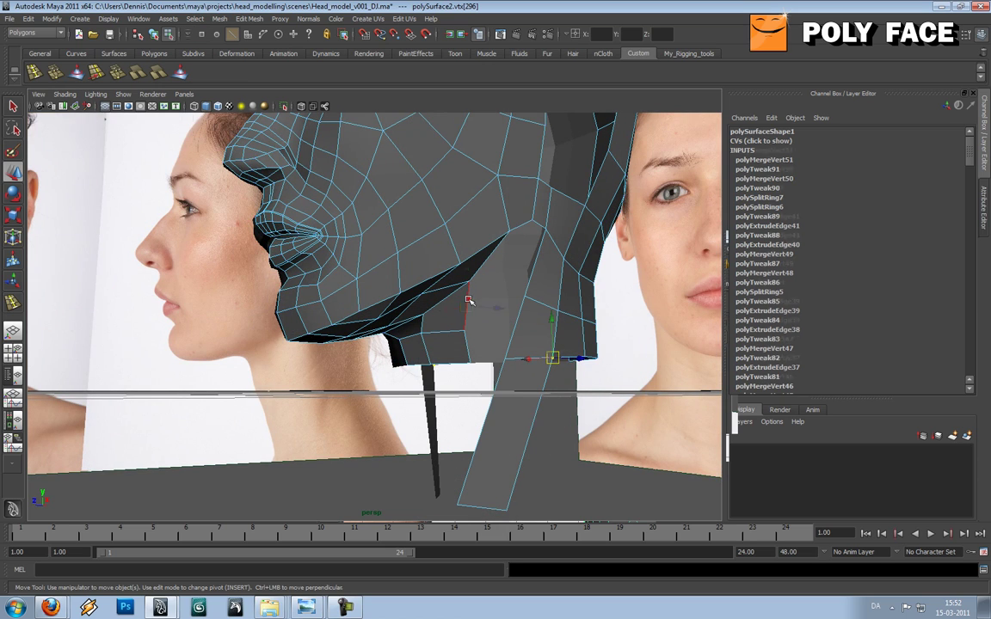
pyautogui.click(469, 300)
pyautogui.keyDown('alt'); pyautogui.moveTo(507, 277); pyautogui.dragTo(443, 327); pyautogui.keyUp('alt')
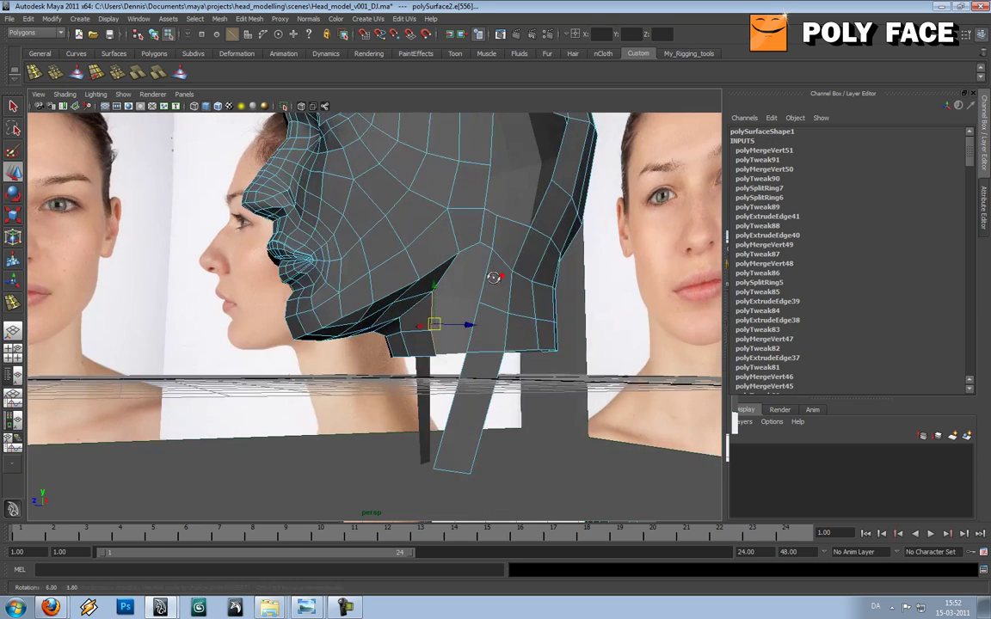
pyautogui.hotkey('ctrl', 'e')
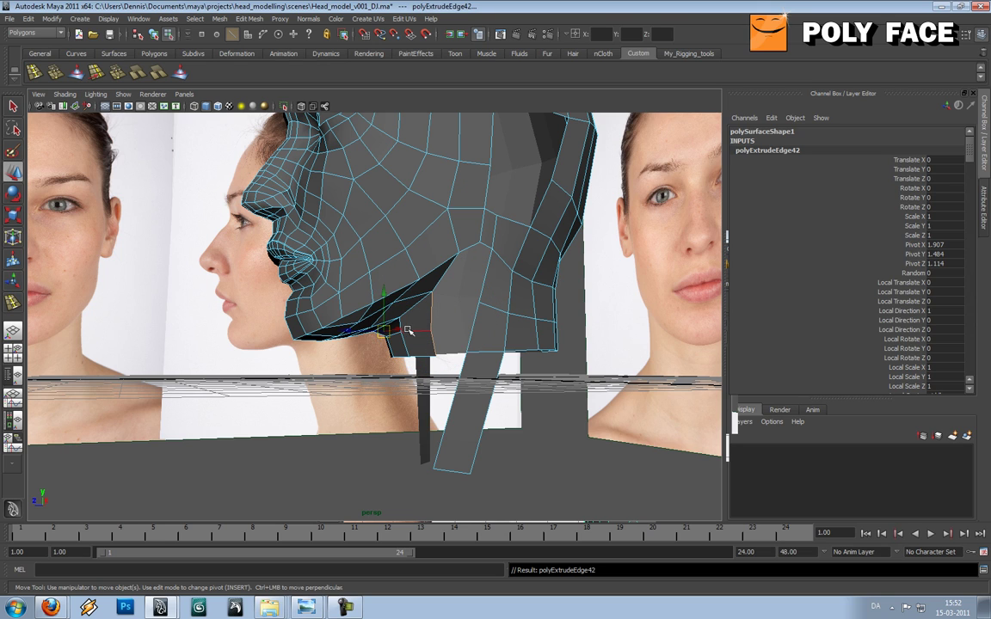
pyautogui.moveTo(369, 330); pyautogui.dragTo(392, 329)
# Move the end vertices of the extruded under-jaw face to the side-of-neck strip's front border and merge them with its vertices
pyautogui.moveTo(447, 311); pyautogui.dragTo(408, 310, button='right')
pyautogui.click(457, 357)
pyautogui.moveTo(460, 359); pyautogui.dragTo(507, 311)
pyautogui.click(480, 334)
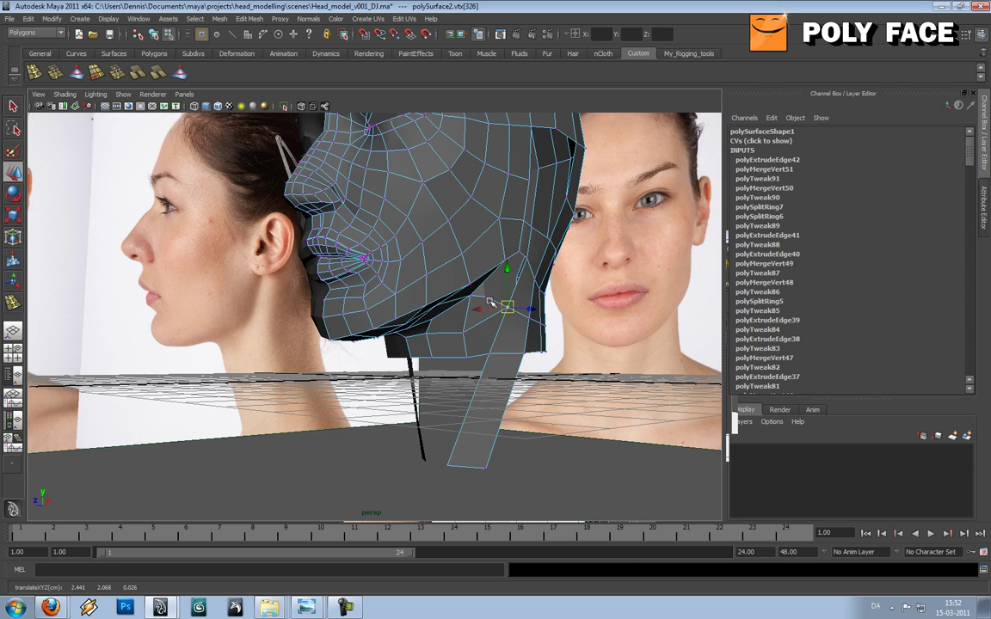
pyautogui.keyDown('alt'); pyautogui.moveTo(582, 287); pyautogui.dragTo(440, 307); pyautogui.keyUp('alt')
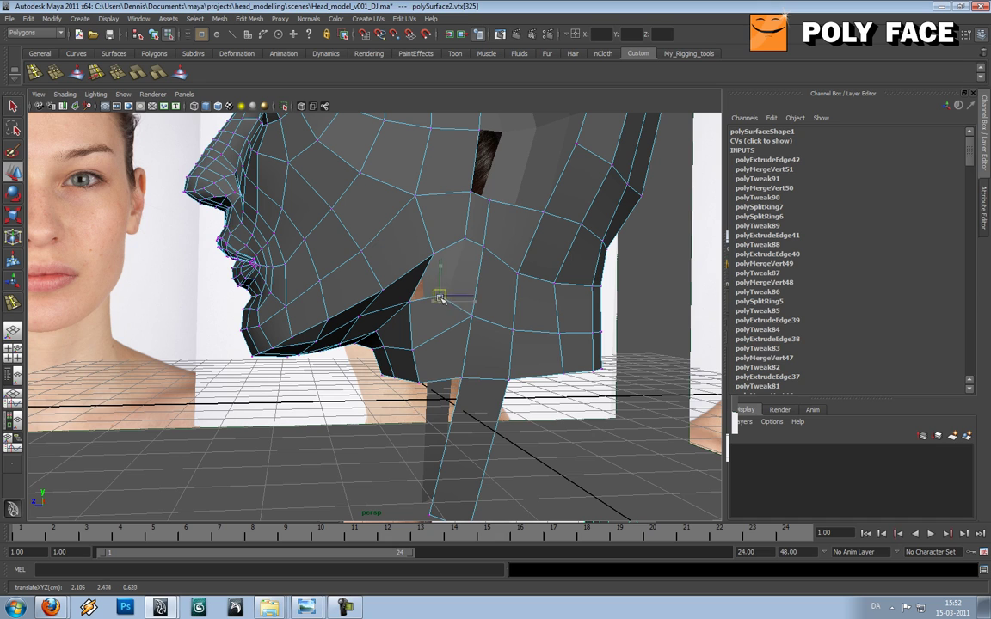
pyautogui.moveTo(463, 245); pyautogui.dragTo(446, 297)
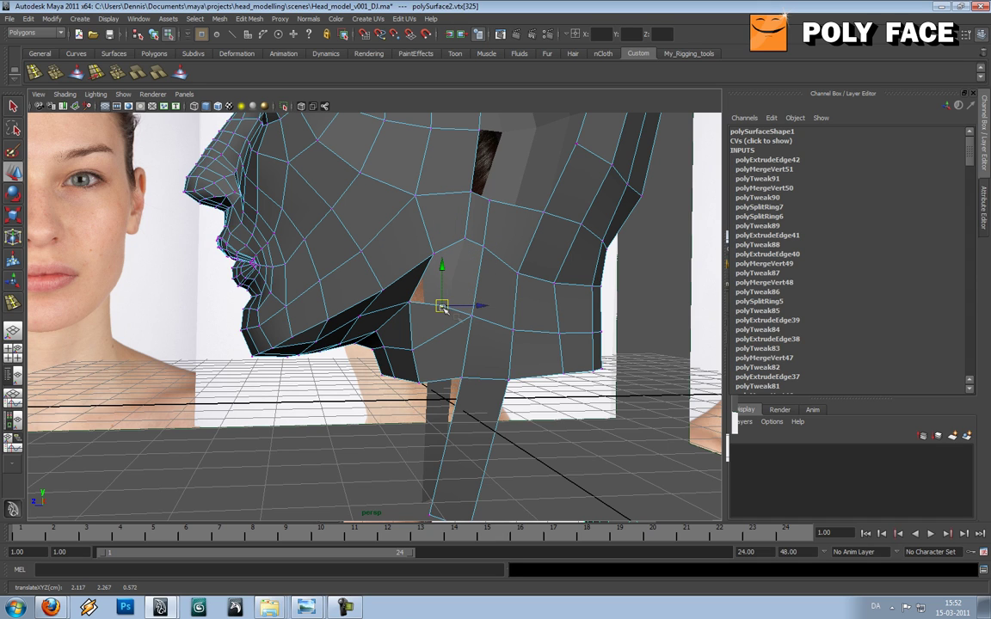
pyautogui.keyDown('shift'); pyautogui.moveTo(471, 319); pyautogui.dragTo(475, 277, button='right'); pyautogui.keyUp('shift')
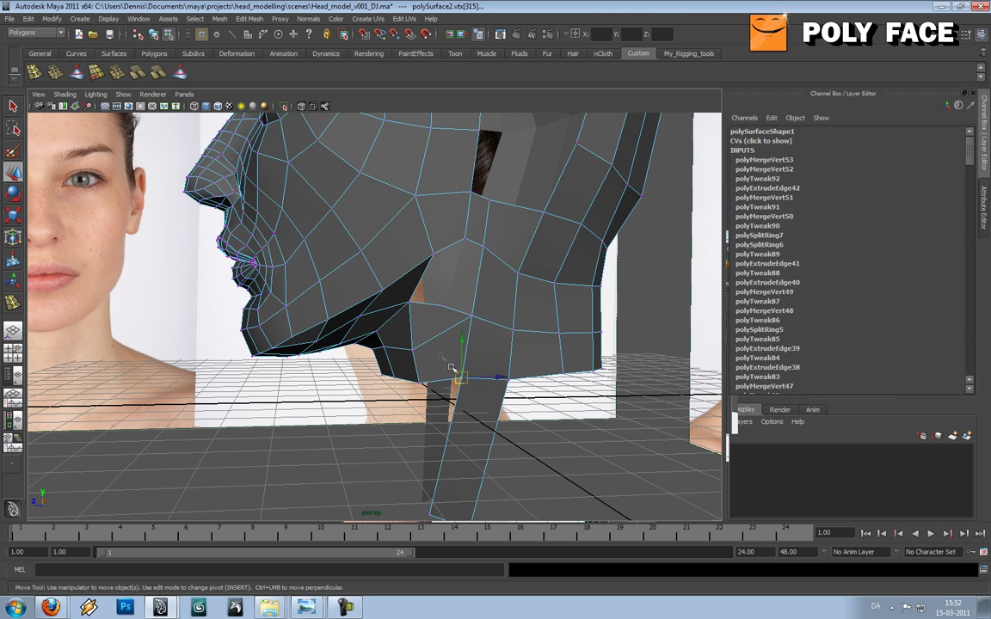
pyautogui.keyDown('alt'); pyautogui.moveTo(439, 353); pyautogui.dragTo(452, 348); pyautogui.keyUp('alt')
pyautogui.keyDown('shift'); pyautogui.moveTo(460, 351); pyautogui.dragTo(472, 301, button='right'); pyautogui.keyUp('shift')
pyautogui.keyDown('alt'); pyautogui.moveTo(472, 302); pyautogui.dragTo(423, 335, button='middle'); pyautogui.keyUp('alt')
# Close the remaining gap beneath the jaw corner with Fill Hole on its border edge
pyautogui.moveTo(403, 339); pyautogui.dragTo(422, 294, button='right')
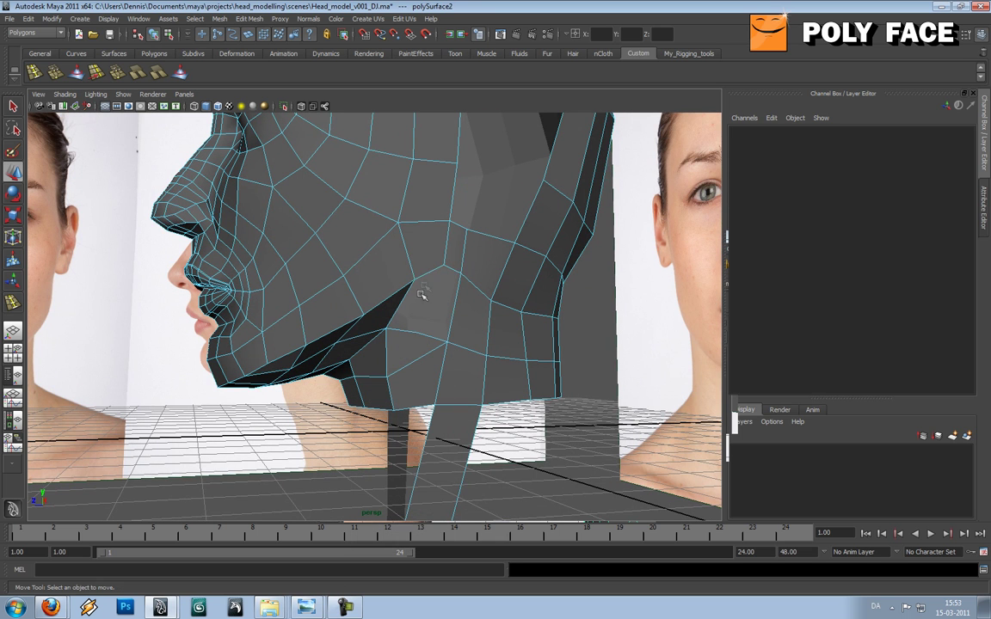
pyautogui.click(426, 274)
pyautogui.keyDown('shift'); pyautogui.rightClick(427, 273); pyautogui.keyUp('shift')
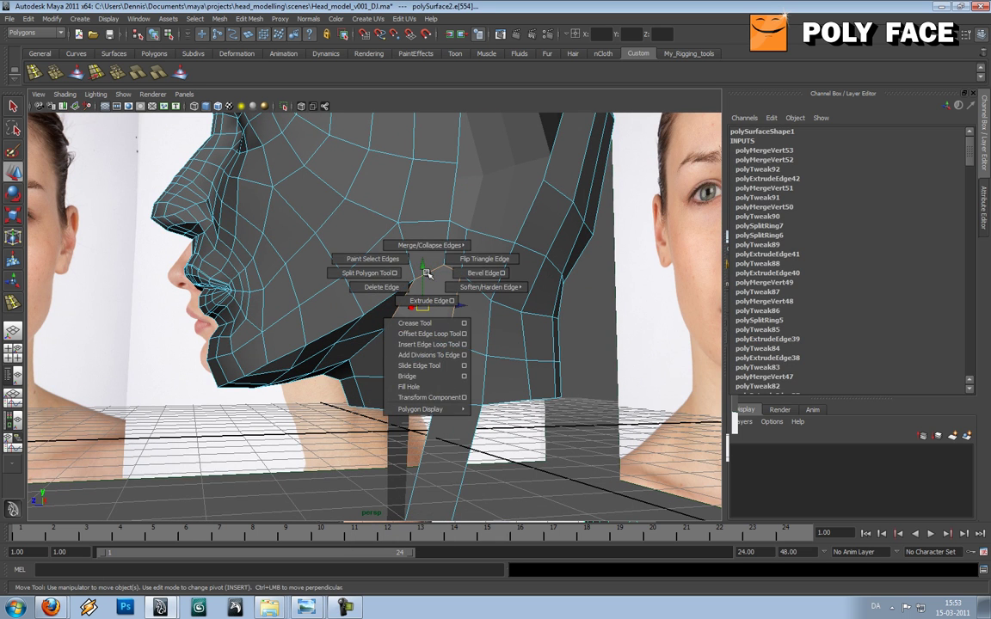
pyautogui.click(411, 386)
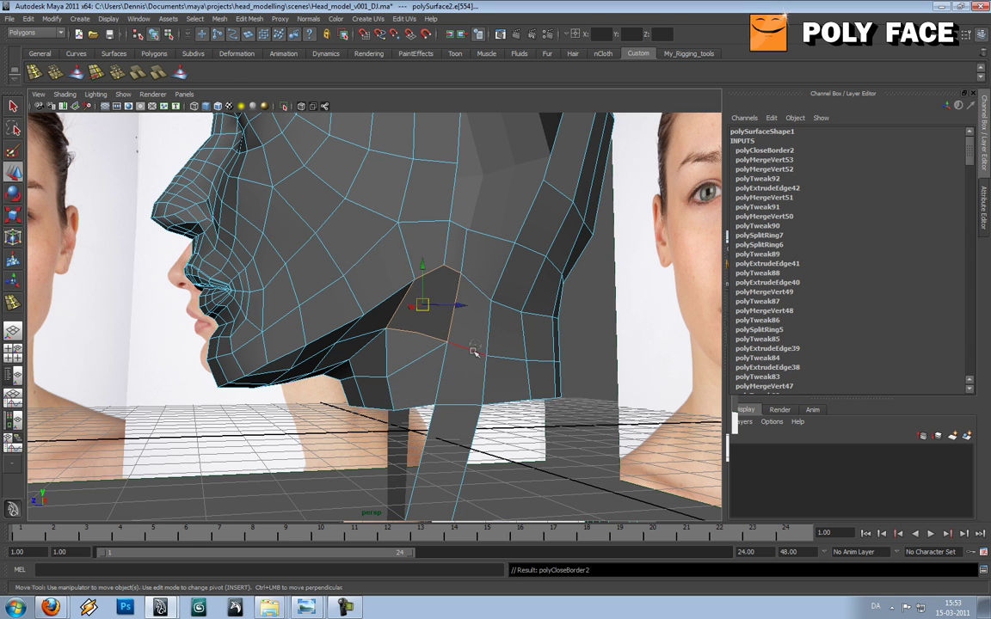
# Split the filled face beneath the jaw corner with a new edge running from the jaw to the neck
pyautogui.keyDown('alt'); pyautogui.moveTo(469, 348); pyautogui.dragTo(458, 340); pyautogui.keyUp('alt')
pyautogui.moveTo(458, 340); pyautogui.dragTo(507, 321, button='right')
pyautogui.keyDown('shift'); pyautogui.moveTo(445, 330); pyautogui.dragTo(411, 341, button='right'); pyautogui.keyUp('shift')
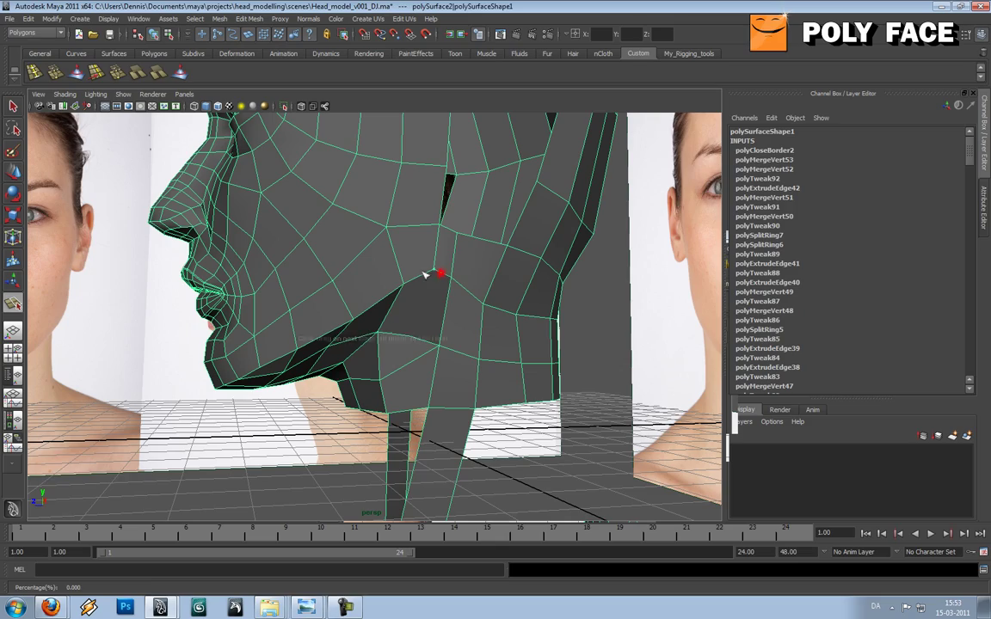
pyautogui.moveTo(424, 338); pyautogui.dragTo(397, 338)
pyautogui.press('w')
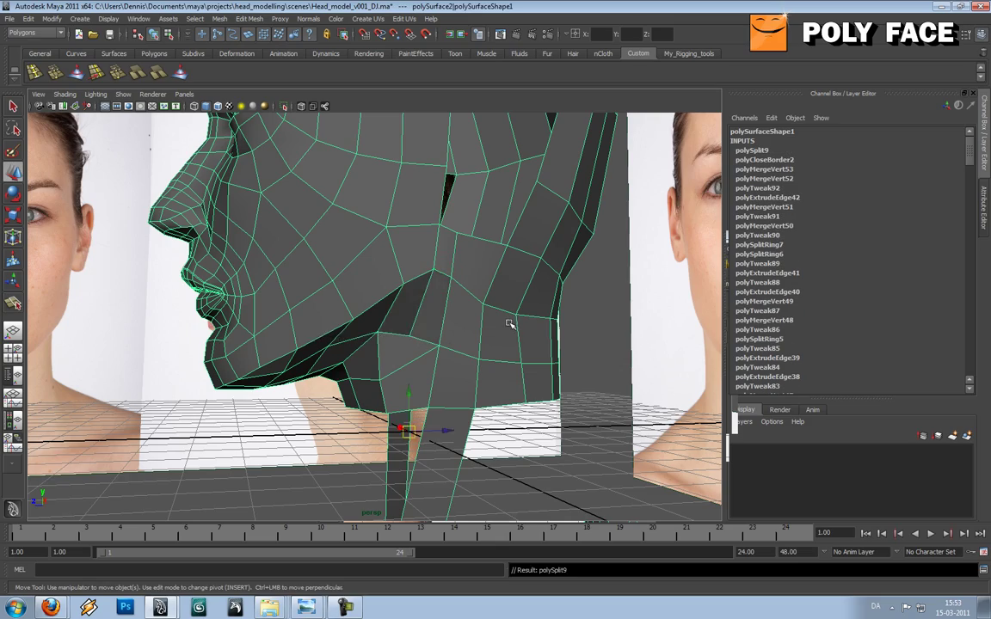
# Smooth the new faces beneath the jaw using the Sculpt Geometry tool with the Smooth operation
pyautogui.keyDown('alt'); pyautogui.moveTo(510, 324); pyautogui.dragTo(451, 319, button='right'); pyautogui.keyUp('alt')
pyautogui.moveTo(451, 320)
pyautogui.keyDown('alt'); pyautogui.mouseDown()
pyautogui.moveTo(512, 275)
pyautogui.moveTo(518, 254)
pyautogui.moveTo(457, 304)
pyautogui.mouseUp(); pyautogui.keyUp('alt')
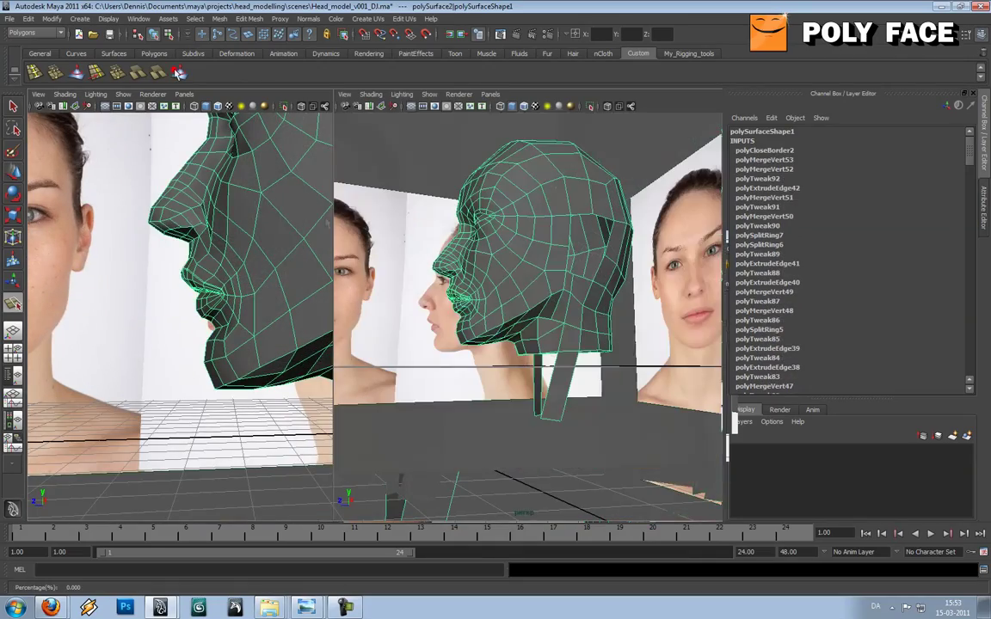
pyautogui.keyDown('alt'); pyautogui.moveTo(532, 313); pyautogui.dragTo(551, 283); pyautogui.keyUp('alt')
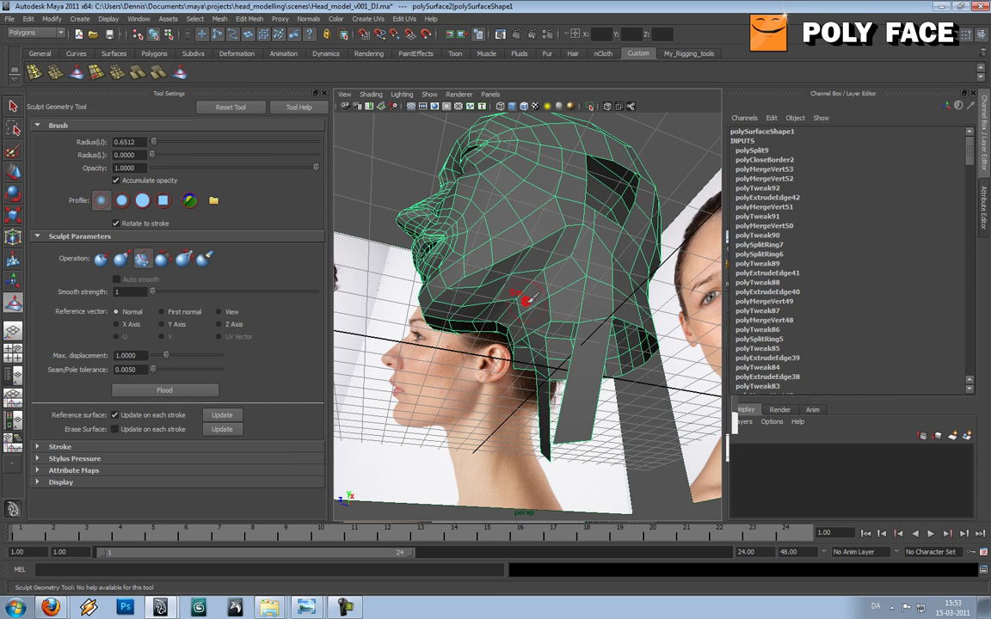
pyautogui.keyDown('alt'); pyautogui.moveTo(503, 276); pyautogui.dragTo(493, 267); pyautogui.keyUp('alt')
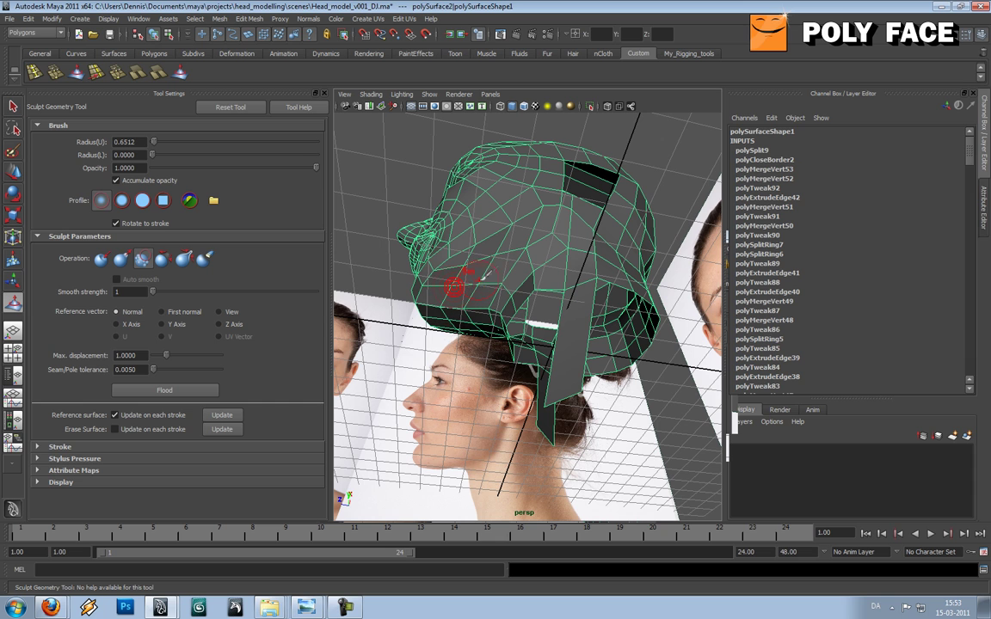
pyautogui.keyDown('alt'); pyautogui.moveTo(530, 256); pyautogui.dragTo(556, 280); pyautogui.keyUp('alt')
pyautogui.press('w')
# Examine the jawline, neck and ear opening on the head mesh in smooth preview from several angles
pyautogui.moveTo(555, 280); pyautogui.dragTo(585, 268, button='right')
pyautogui.press('3')
pyautogui.click(602, 419)
pyautogui.keyDown('alt'); pyautogui.moveTo(601, 431); pyautogui.dragTo(544, 274); pyautogui.keyUp('alt')
pyautogui.click(542, 260)
pyautogui.keyDown('alt'); pyautogui.moveTo(544, 274); pyautogui.dragTo(554, 303, button='right'); pyautogui.keyUp('alt')
pyautogui.keyDown('alt'); pyautogui.moveTo(554, 302); pyautogui.dragTo(548, 361); pyautogui.keyUp('alt')
pyautogui.press('3')
pyautogui.click(502, 456)
pyautogui.keyDown('alt'); pyautogui.moveTo(553, 405); pyautogui.dragTo(596, 368); pyautogui.keyUp('alt')
pyautogui.scroll(-5, 518, 334)
pyautogui.click(514, 340)
pyautogui.press('3')
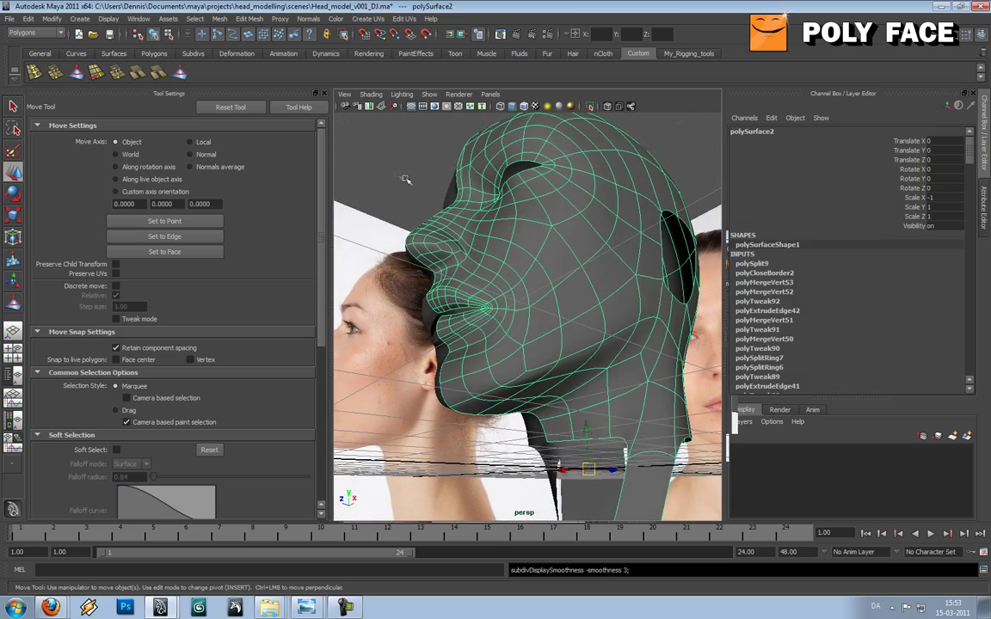
pyautogui.click(405, 179)
pyautogui.moveTo(524, 324)
pyautogui.keyDown('alt'); pyautogui.mouseDown()
pyautogui.moveTo(509, 300)
pyautogui.moveTo(525, 342)
pyautogui.mouseUp(); pyautogui.keyUp('alt')
pyautogui.click(526, 342)
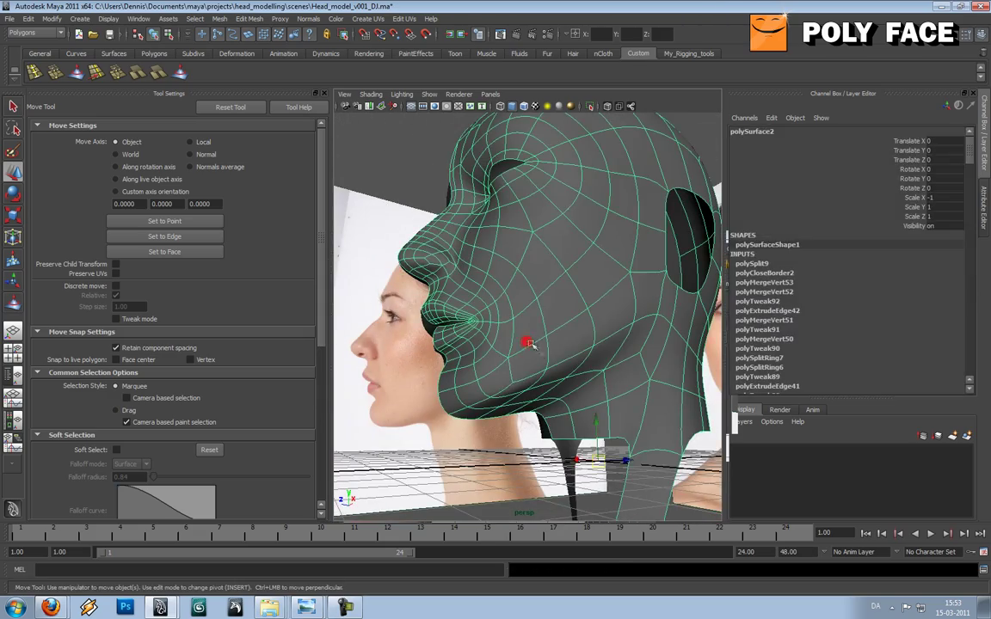
pyautogui.press('1')
# Adjust the vertices along the lower jaw and the underside of the chin to refine the jawline
pyautogui.keyDown('alt'); pyautogui.moveTo(531, 380); pyautogui.dragTo(550, 360); pyautogui.keyUp('alt')
pyautogui.moveTo(550, 359); pyautogui.dragTo(516, 352, button='right')
pyautogui.click(516, 348)
pyautogui.keyDown('alt'); pyautogui.moveTo(517, 349); pyautogui.dragTo(568, 348); pyautogui.keyUp('alt')
pyautogui.click(568, 372)
pyautogui.click(508, 400)
pyautogui.moveTo(508, 383); pyautogui.dragTo(462, 428)
pyautogui.moveTo(454, 418); pyautogui.dragTo(454, 419)
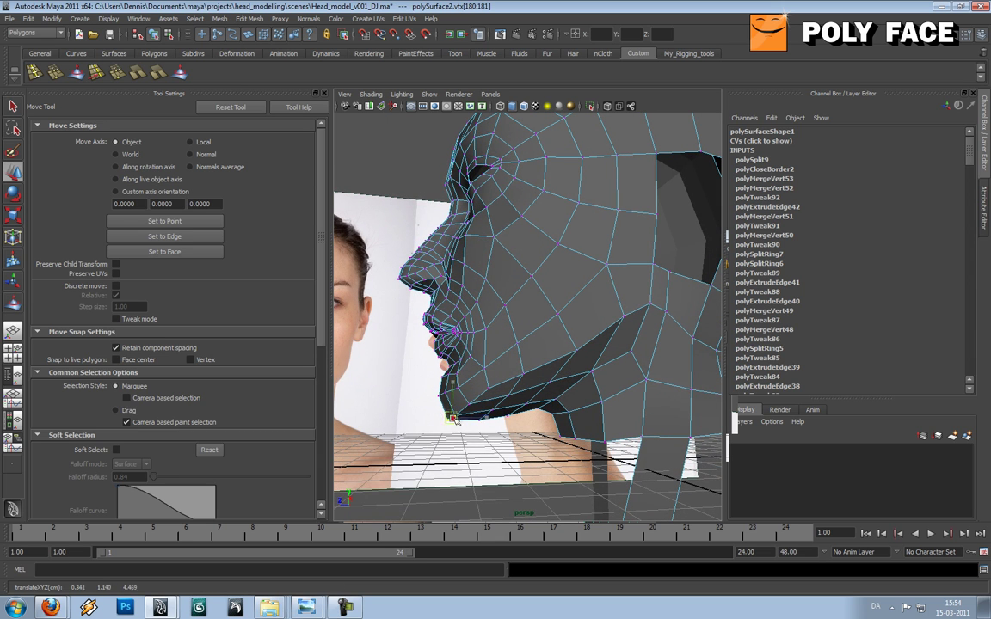
pyautogui.click(470, 406)
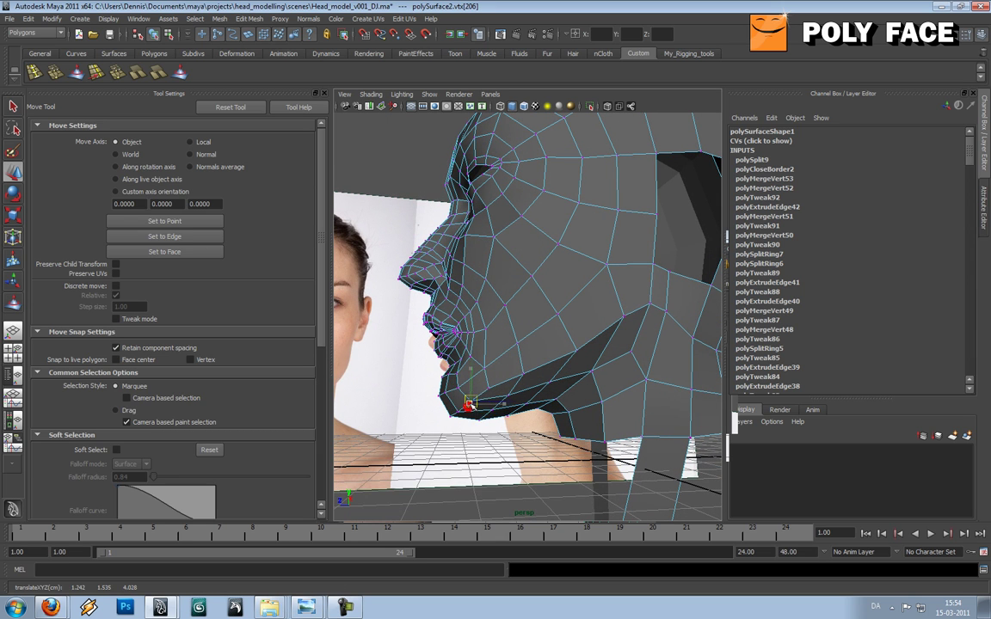
# Examine the adjusted jawline in smooth preview and the ear opening and neck on the unsmoothed mesh
pyautogui.moveTo(538, 366); pyautogui.dragTo(555, 357, button='right')
pyautogui.click(556, 356)
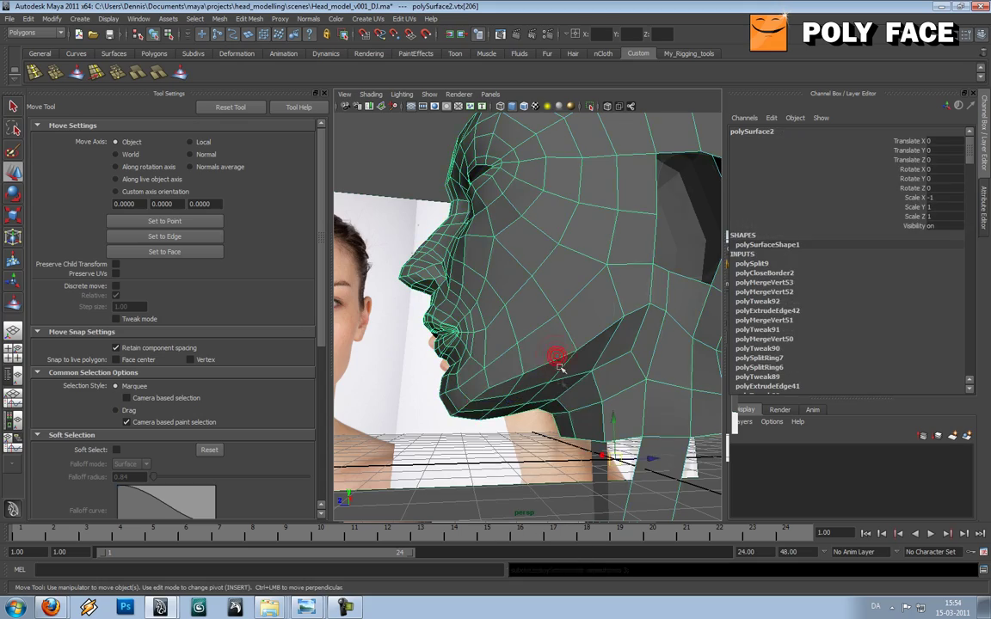
pyautogui.press('3')
pyautogui.click(551, 437)
pyautogui.keyDown('alt'); pyautogui.moveTo(543, 327); pyautogui.dragTo(518, 315); pyautogui.keyUp('alt')
pyautogui.click(437, 320)
pyautogui.press('1')
pyautogui.keyDown('alt'); pyautogui.moveTo(517, 315); pyautogui.dragTo(503, 322, button='middle'); pyautogui.keyUp('alt')
pyautogui.scroll(3, 503, 322)
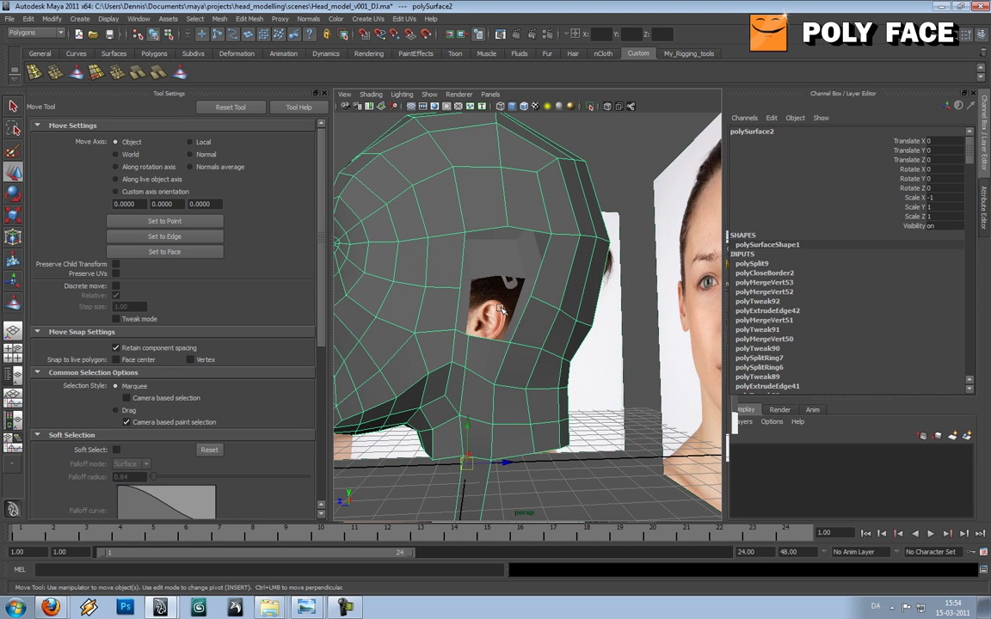
pyautogui.scroll(-4, 508, 307)
pyautogui.keyDown('alt'); pyautogui.moveTo(509, 308); pyautogui.dragTo(535, 334); pyautogui.keyUp('alt')
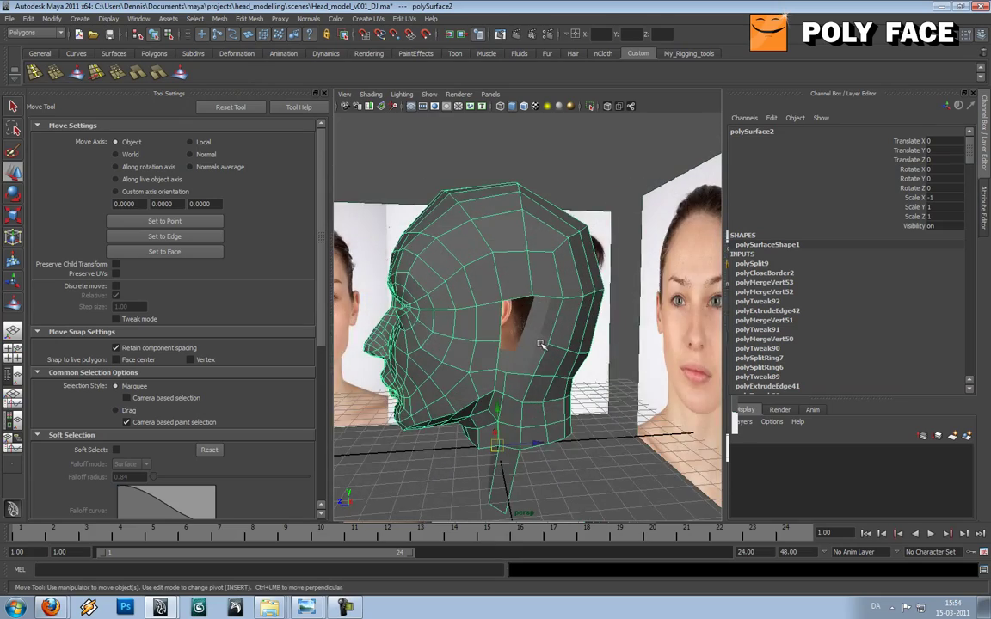
pyautogui.scroll(2, 535, 336)
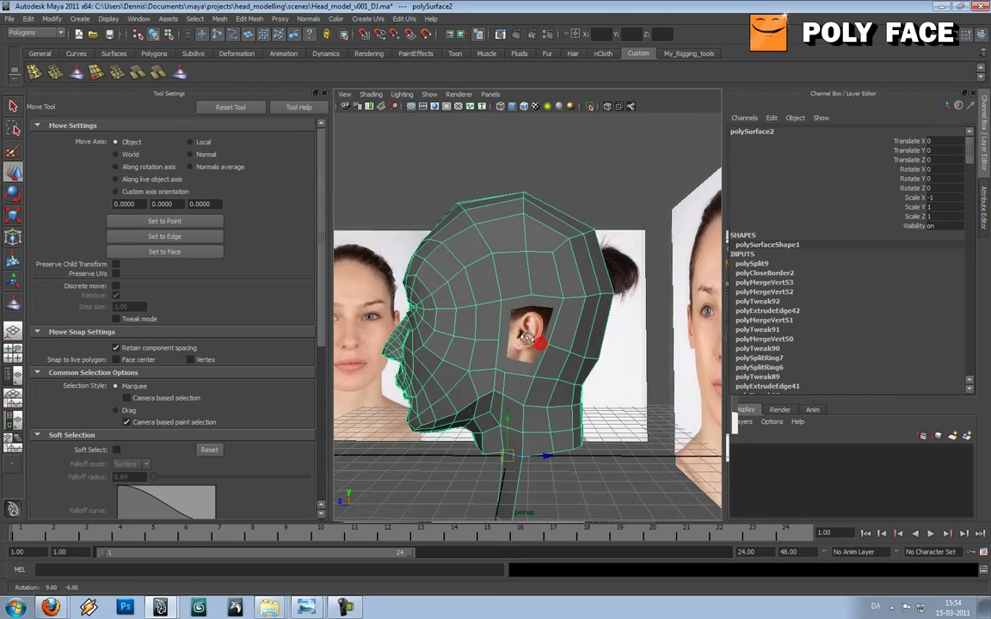
pyautogui.scroll(-3, 554, 347)
pyautogui.keyDown('alt'); pyautogui.moveTo(518, 342); pyautogui.dragTo(570, 340); pyautogui.keyUp('alt')
# In the side view, extrude the bottom edges of the front neck down along the throat in the reference photo
pyautogui.press('space')
pyautogui.click(516, 341)
pyautogui.scroll(6, 531, 351)
pyautogui.moveTo(531, 352); pyautogui.dragTo(471, 353, button='right')
pyautogui.moveTo(460, 352); pyautogui.dragTo(477, 340)
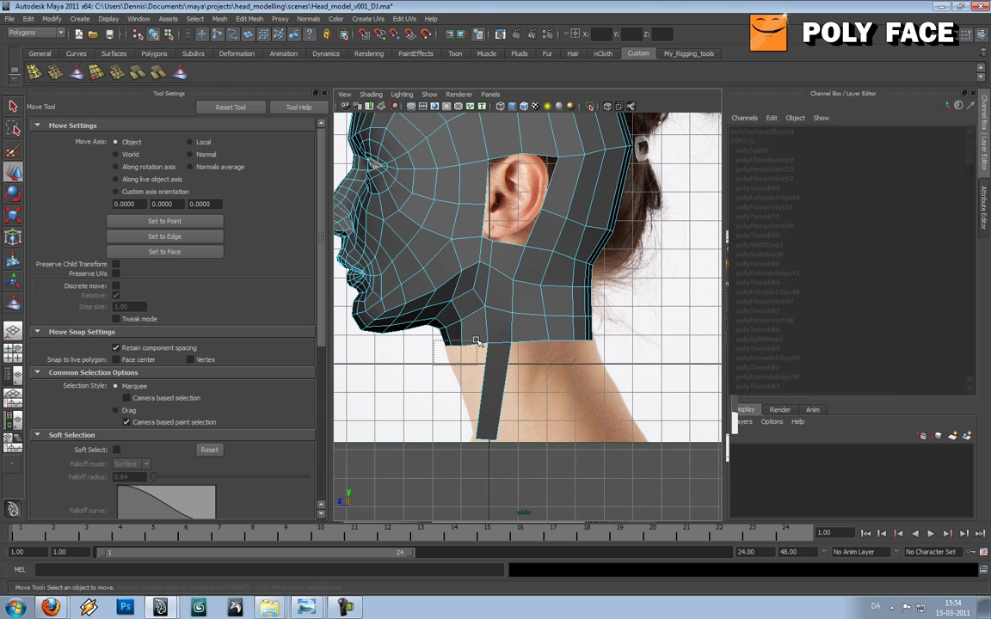
pyautogui.hotkey('ctrl', 'e')
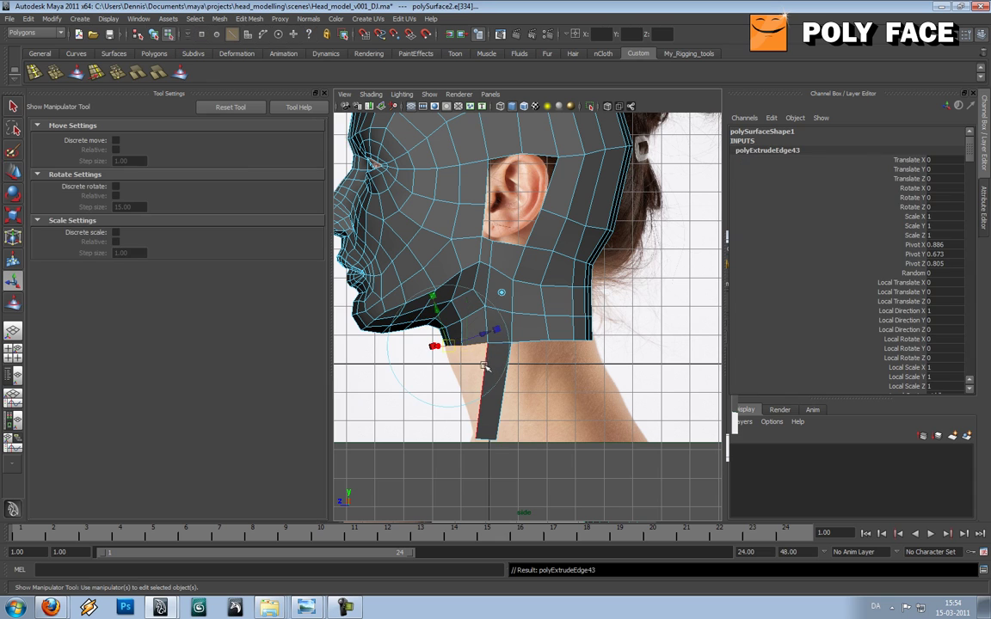
pyautogui.moveTo(453, 348); pyautogui.dragTo(453, 398)
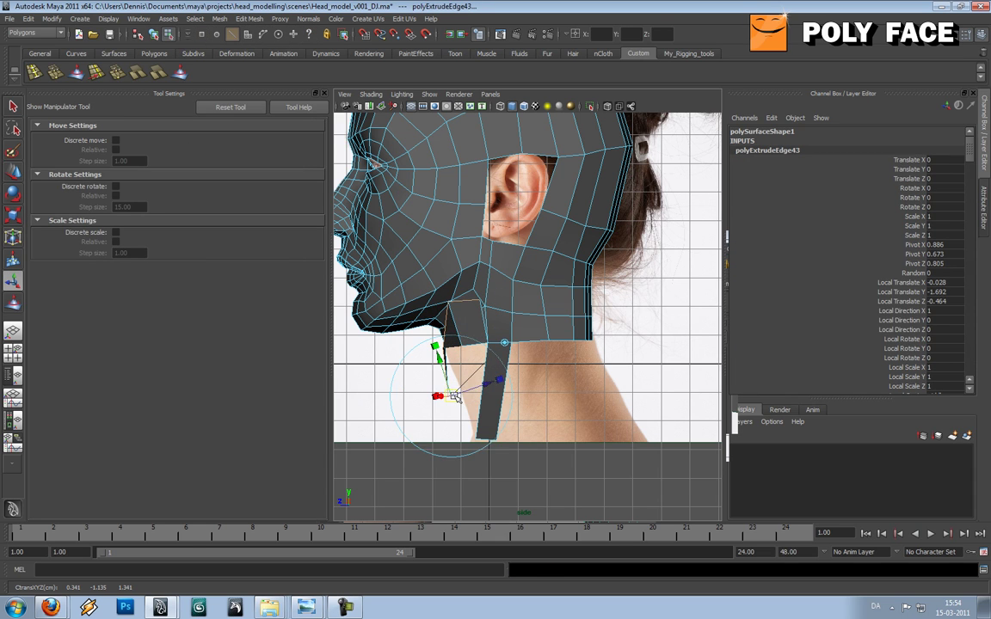
pyautogui.press('w')
pyautogui.moveTo(462, 347); pyautogui.dragTo(471, 401)
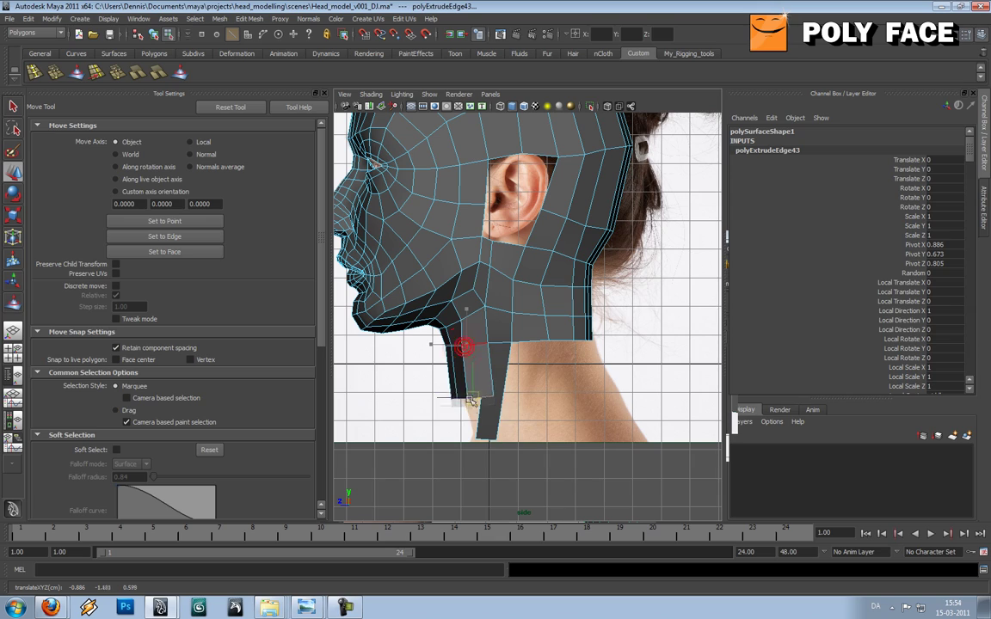
# In the perspective view, adjust the bottom corner vertices of the extruded throat strips and merge the adjoining ones
pyautogui.press('space')
pyautogui.moveTo(516, 345); pyautogui.dragTo(589, 304)
pyautogui.press('f')
pyautogui.keyDown('alt'); pyautogui.moveTo(526, 293); pyautogui.dragTo(499, 294); pyautogui.keyUp('alt')
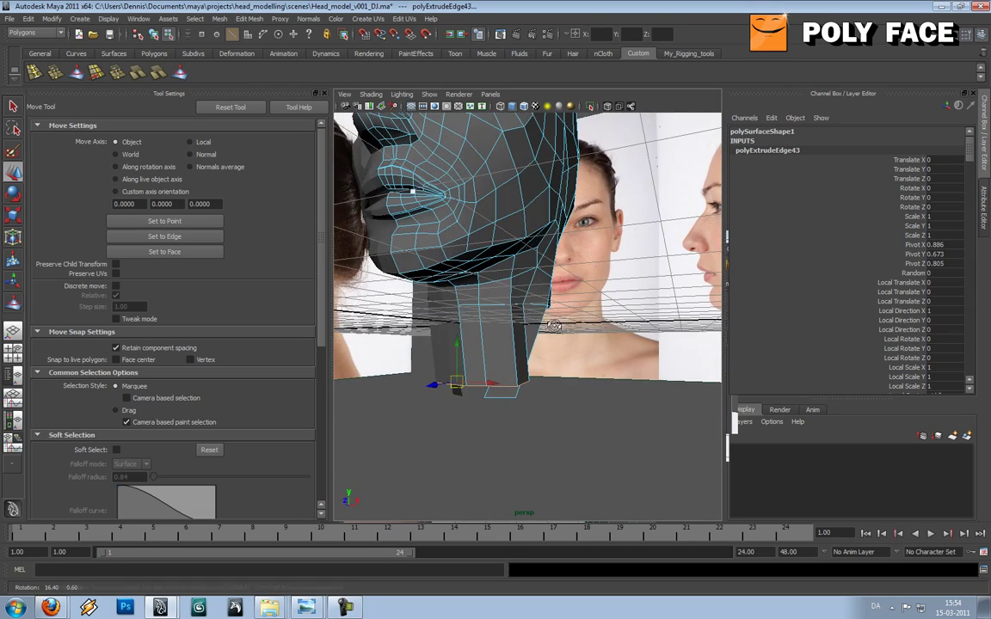
pyautogui.moveTo(510, 347); pyautogui.dragTo(497, 347, button='right')
pyautogui.click(516, 368)
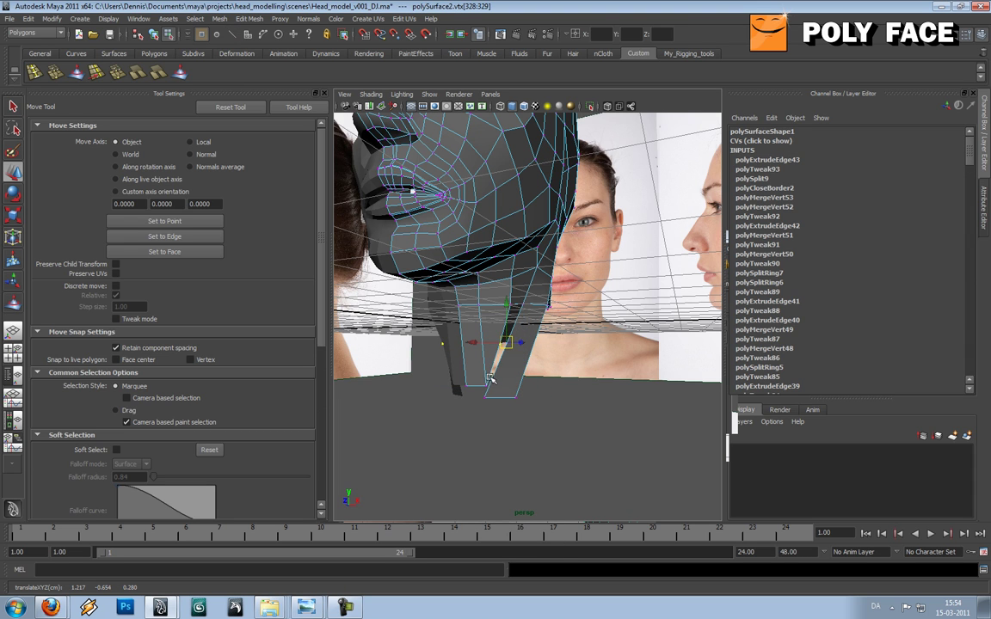
pyautogui.keyDown('alt'); pyautogui.moveTo(490, 379); pyautogui.dragTo(494, 392); pyautogui.keyUp('alt')
pyautogui.click(496, 395)
pyautogui.keyDown('shift'); pyautogui.rightClick(495, 395); pyautogui.keyUp('shift')
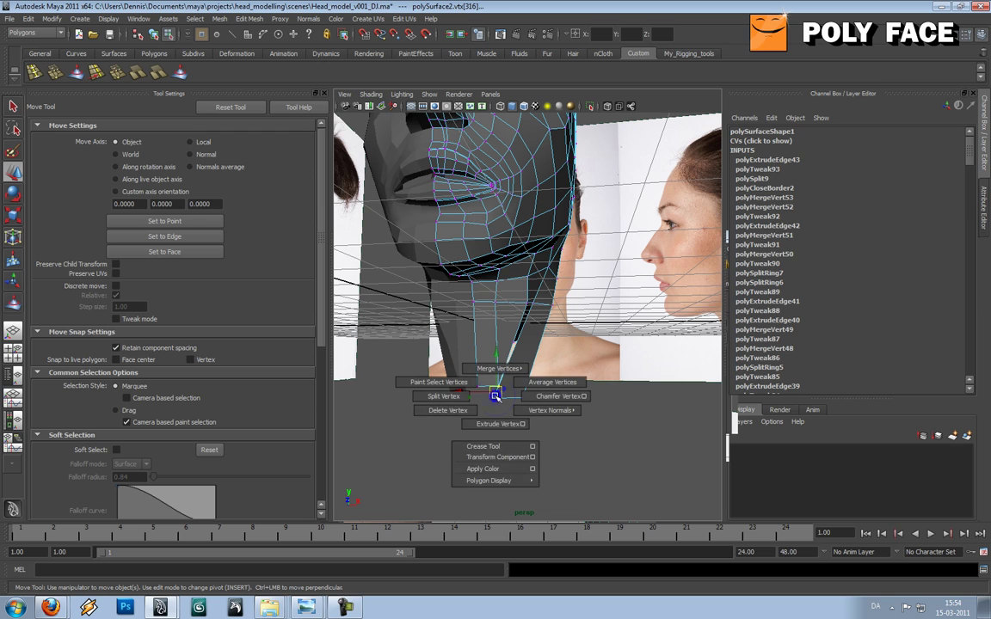
pyautogui.keyDown('shift'); pyautogui.moveTo(497, 381); pyautogui.dragTo(497, 351, button='right'); pyautogui.keyUp('shift')
pyautogui.moveTo(477, 361); pyautogui.dragTo(504, 352)
# Insert two edge loops across the extruded neck strips
pyautogui.press('F8')
pyautogui.keyDown('shift'); pyautogui.moveTo(504, 352); pyautogui.dragTo(398, 322, button='right'); pyautogui.keyUp('shift')
pyautogui.click(538, 347)
pyautogui.click(519, 400)
# In wireframe display, move the loose vertices along the gap between the neck strips onto their neighbours and merge them
pyautogui.press('w')
pyautogui.press('4')
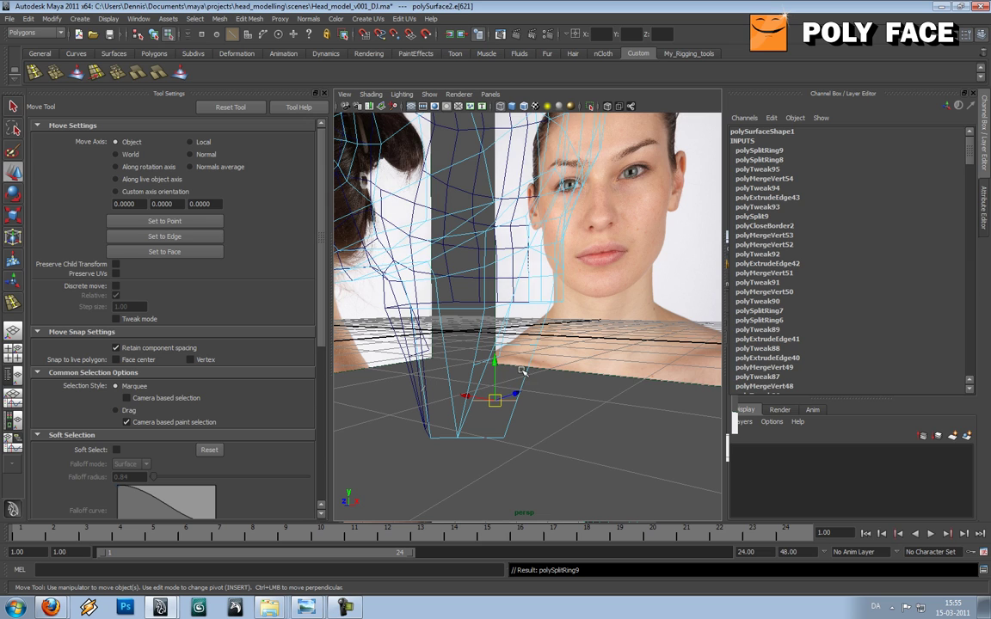
pyautogui.click(523, 345)
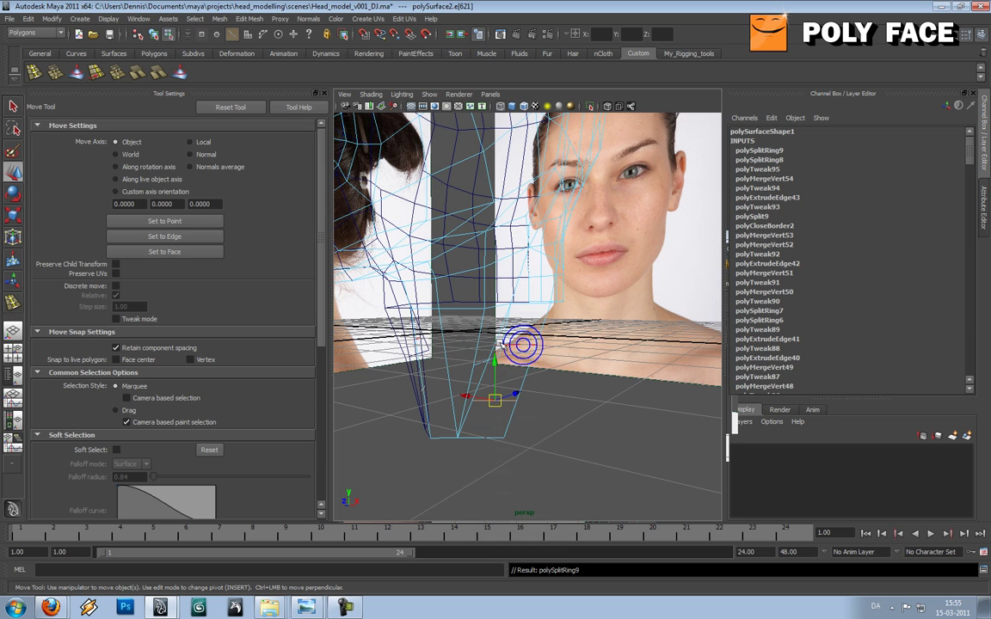
pyautogui.click(499, 360)
pyautogui.moveTo(503, 363); pyautogui.dragTo(476, 367)
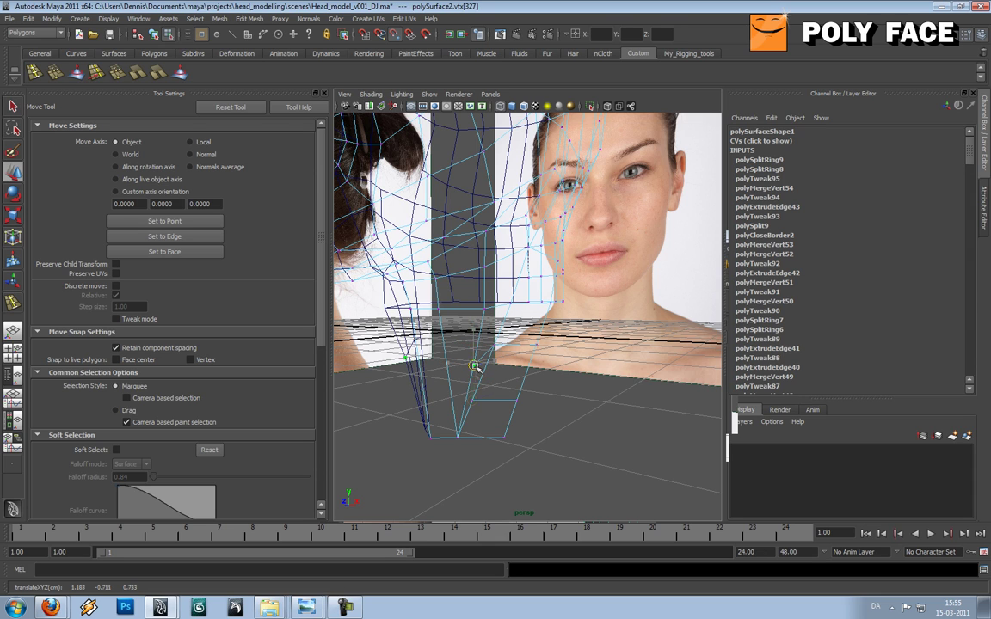
pyautogui.keyDown('shift'); pyautogui.rightClick(474, 400); pyautogui.keyUp('shift')
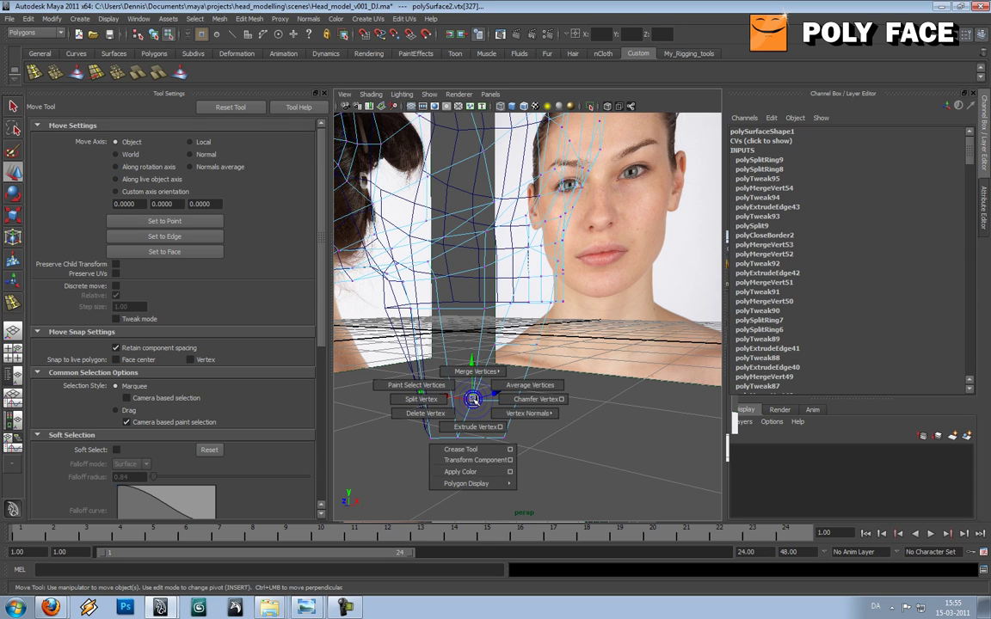
pyautogui.click(475, 371)
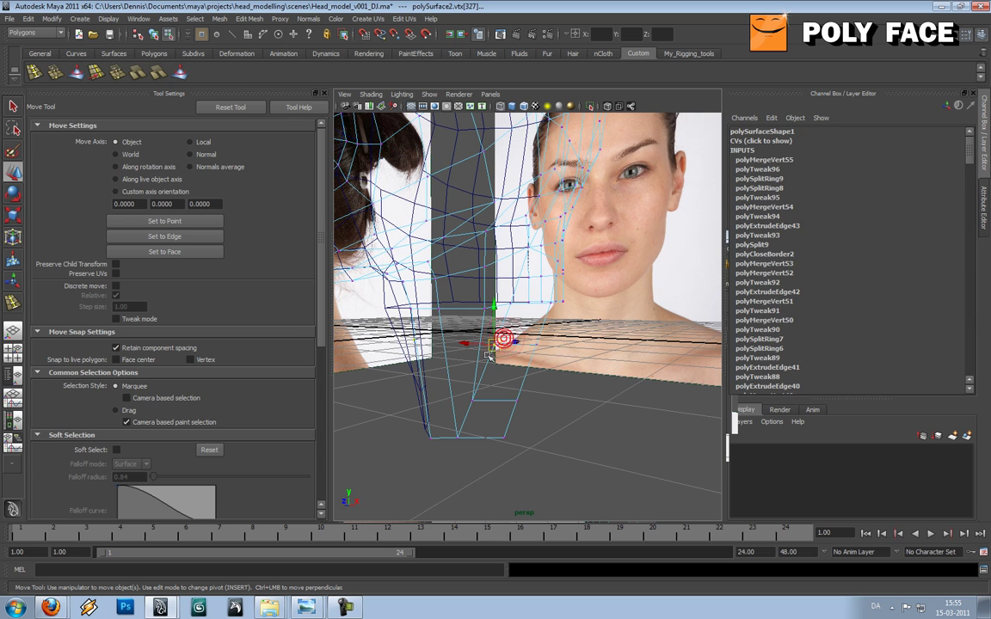
pyautogui.press('5')
# Smooth the newly joined neck surface with the Sculpt Geometry Tool
pyautogui.moveTo(516, 378); pyautogui.dragTo(539, 360, button='right')
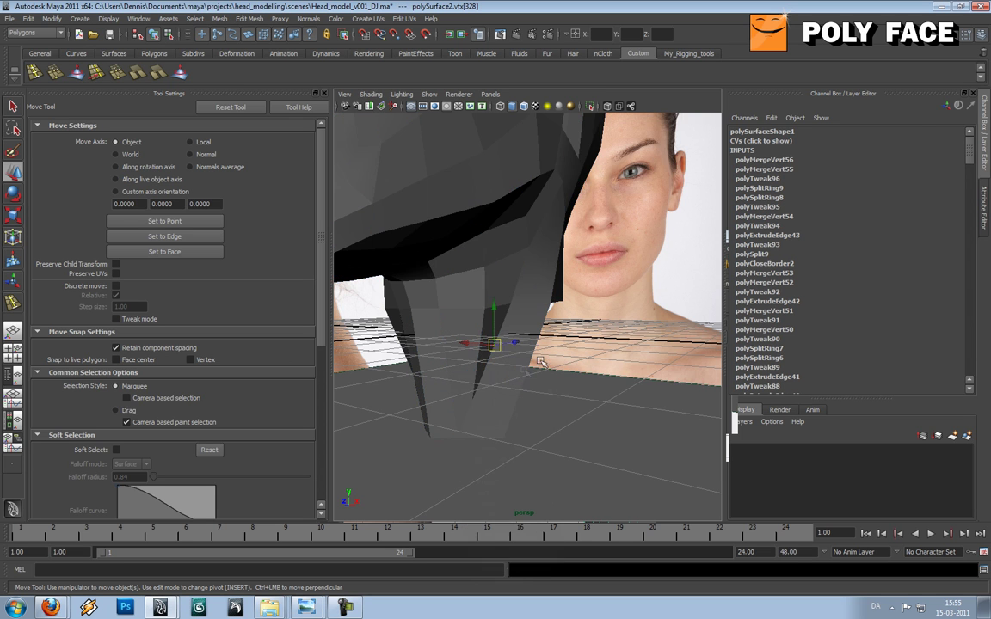
pyautogui.click(520, 372)
pyautogui.scroll(-5, 520, 372)
pyautogui.keyDown('alt'); pyautogui.moveTo(530, 344); pyautogui.dragTo(544, 369); pyautogui.keyUp('alt')
pyautogui.press('3')
pyautogui.click(552, 375)
pyautogui.moveTo(501, 342)
pyautogui.keyDown('alt'); pyautogui.mouseDown()
pyautogui.moveTo(543, 342)
pyautogui.moveTo(504, 336)
pyautogui.moveTo(536, 310)
pyautogui.moveTo(487, 343)
pyautogui.mouseUp(); pyautogui.keyUp('alt')
pyautogui.scroll(5, 492, 318)
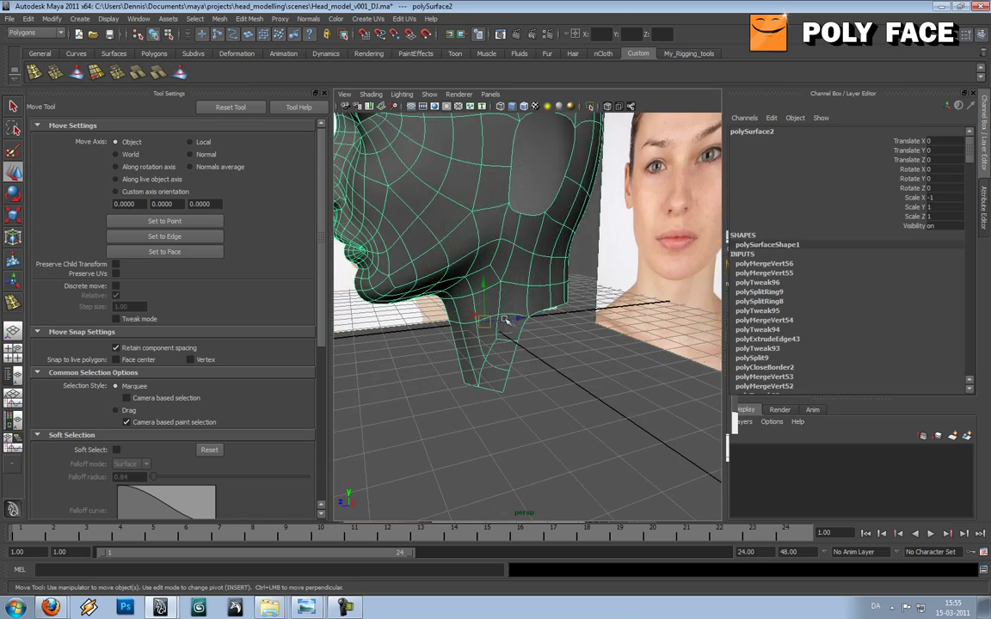
pyautogui.click(179, 73)
pyautogui.moveTo(453, 234)
pyautogui.keyDown('alt'); pyautogui.mouseDown()
pyautogui.moveTo(486, 273)
pyautogui.moveTo(497, 263)
pyautogui.mouseUp(); pyautogui.keyUp('alt')
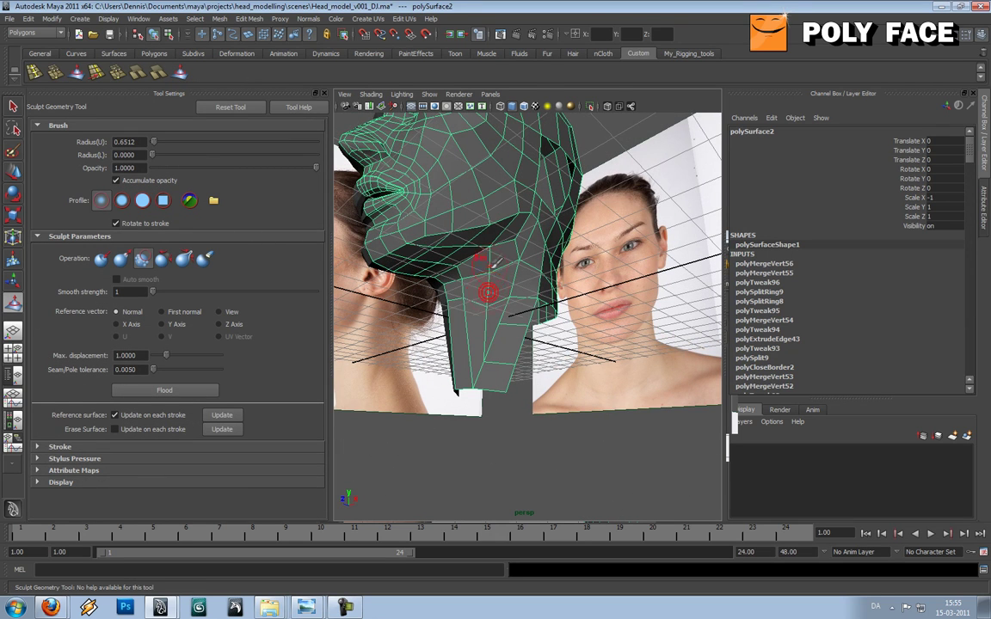
pyautogui.press('w')
# Examine the jaw and neck in smooth preview from the side
pyautogui.click(515, 293)
pyautogui.press('3')
pyautogui.click(520, 442)
pyautogui.moveTo(514, 303)
pyautogui.keyDown('alt'); pyautogui.mouseDown()
pyautogui.moveTo(552, 315)
pyautogui.moveTo(516, 311)
pyautogui.moveTo(577, 309)
pyautogui.moveTo(469, 308)
pyautogui.mouseUp(); pyautogui.keyUp('alt')
pyautogui.keyDown('alt'); pyautogui.moveTo(469, 309); pyautogui.dragTo(509, 305, button='right'); pyautogui.keyUp('alt')
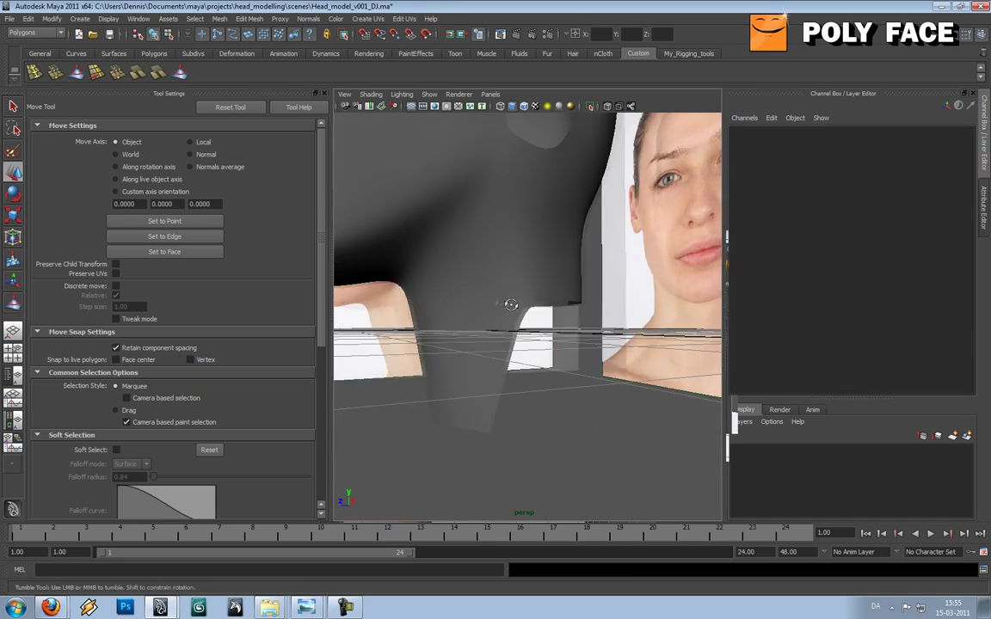
pyautogui.keyDown('alt'); pyautogui.moveTo(508, 306); pyautogui.dragTo(476, 304); pyautogui.keyUp('alt')
pyautogui.click(518, 268)
pyautogui.press('1')
# Extrude the open bottom edges at the side and back of the neck downward and position the new faces
pyautogui.keyDown('alt'); pyautogui.moveTo(543, 271); pyautogui.dragTo(530, 268, button='right'); pyautogui.keyUp('alt')
pyautogui.keyDown('alt'); pyautogui.moveTo(530, 268); pyautogui.dragTo(532, 277); pyautogui.keyUp('alt')
pyautogui.moveTo(538, 281); pyautogui.dragTo(537, 252, button='right')
pyautogui.moveTo(559, 302)
pyautogui.keyDown('alt'); pyautogui.mouseDown()
pyautogui.moveTo(535, 302)
pyautogui.moveTo(547, 302)
pyautogui.mouseUp(); pyautogui.keyUp('alt')
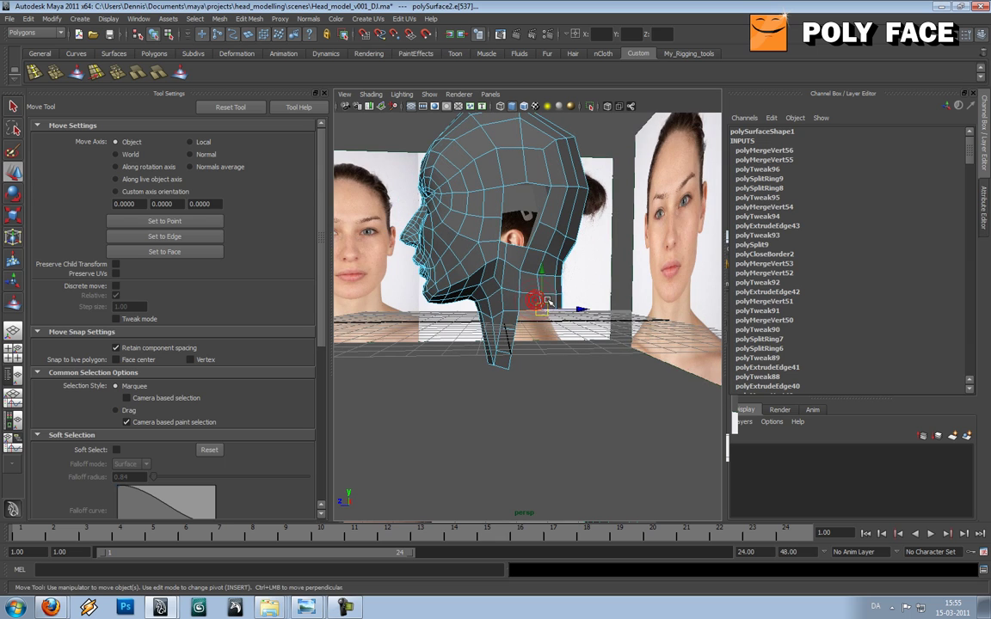
pyautogui.keyDown('shift'); pyautogui.moveTo(561, 297); pyautogui.dragTo(558, 304, button='right'); pyautogui.keyUp('shift')
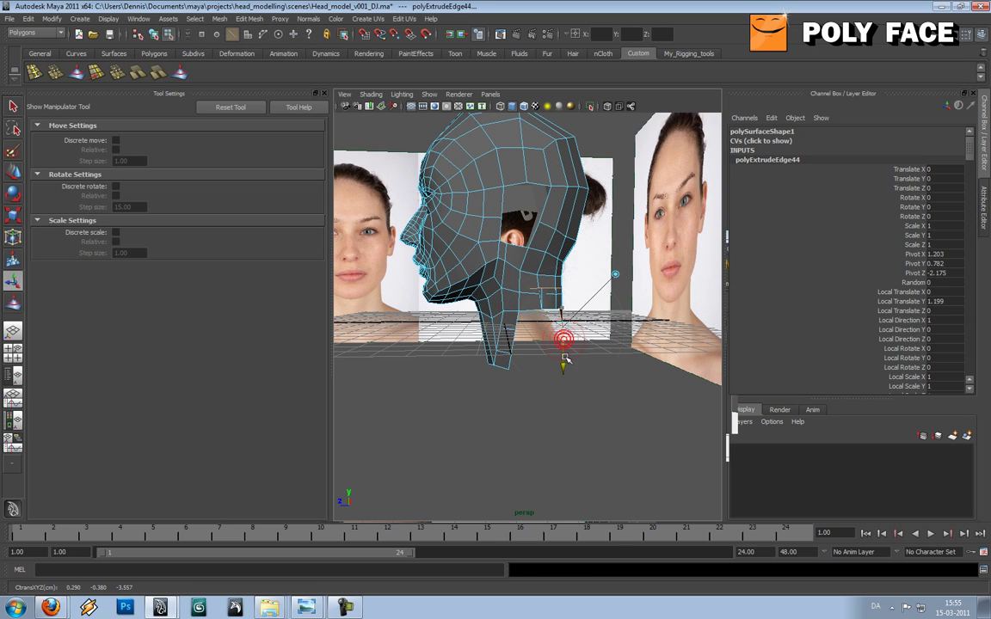
pyautogui.press('w')
pyautogui.moveTo(542, 282); pyautogui.dragTo(554, 301)
# Merge the front corner vertices of the new side neck faces with the throat strip
pyautogui.scroll(4, 554, 301)
pyautogui.moveTo(551, 321); pyautogui.dragTo(514, 321, button='right')
pyautogui.keyDown('alt'); pyautogui.moveTo(514, 322); pyautogui.dragTo(533, 336); pyautogui.keyUp('alt')
pyautogui.click(532, 350)
pyautogui.click(534, 349)
pyautogui.keyDown('shift'); pyautogui.rightClick(525, 336); pyautogui.keyUp('shift')
pyautogui.keyDown('shift'); pyautogui.moveTo(525, 336); pyautogui.dragTo(530, 292, button='right'); pyautogui.keyUp('shift')
# Examine the joined neck in smooth preview from several angles
pyautogui.keyDown('alt'); pyautogui.moveTo(534, 299); pyautogui.dragTo(537, 297); pyautogui.keyUp('alt')
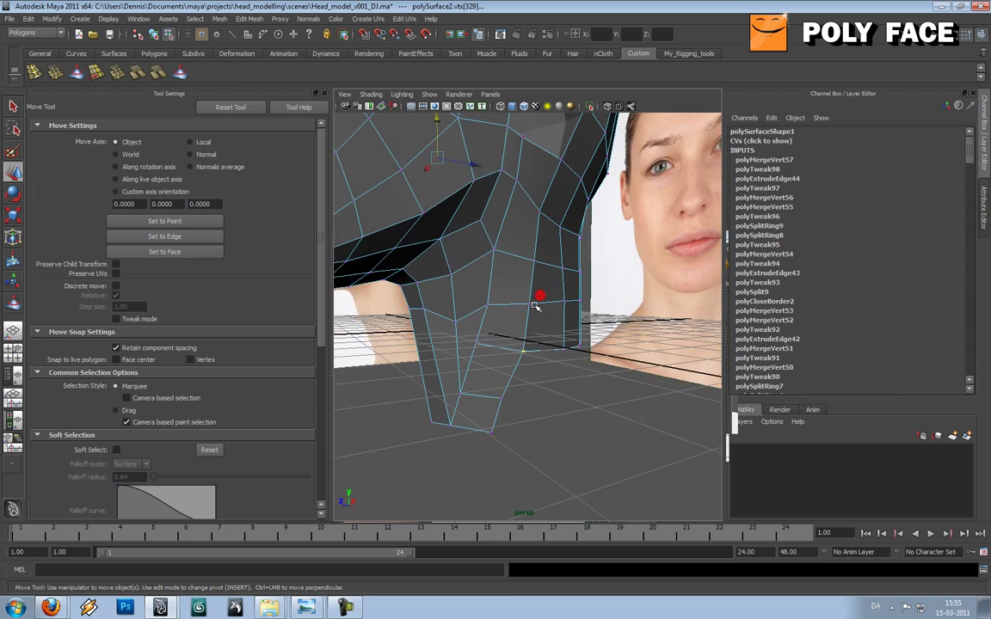
pyautogui.scroll(-4, 536, 290)
pyautogui.rightClick(535, 288)
pyautogui.moveTo(535, 287); pyautogui.dragTo(559, 276, button='right')
pyautogui.press('3')
pyautogui.click(580, 390)
pyautogui.scroll(-6, 539, 295)
pyautogui.moveTo(538, 294)
pyautogui.keyDown('alt'); pyautogui.mouseDown()
pyautogui.moveTo(485, 294)
pyautogui.moveTo(524, 284)
pyautogui.moveTo(524, 269)
pyautogui.moveTo(465, 294)
pyautogui.moveTo(604, 287)
pyautogui.moveTo(550, 282)
pyautogui.mouseUp(); pyautogui.keyUp('alt')
pyautogui.click(480, 289)
pyautogui.keyDown('alt'); pyautogui.moveTo(482, 289); pyautogui.dragTo(493, 289); pyautogui.keyUp('alt')
pyautogui.keyDown('alt'); pyautogui.moveTo(493, 289); pyautogui.dragTo(465, 321, button='right'); pyautogui.keyUp('alt')
# Insert an edge loop through the neck mesh
pyautogui.press('1')
pyautogui.click(513, 347)
pyautogui.press('w')
pyautogui.keyDown('alt'); pyautogui.moveTo(518, 352); pyautogui.dragTo(542, 305); pyautogui.keyUp('alt')
pyautogui.moveTo(539, 301); pyautogui.dragTo(551, 294, button='right')
pyautogui.click(547, 295)
# Adjust the vertices on the front of the throat and where the neck meets the underside of the jaw
pyautogui.keyDown('alt'); pyautogui.moveTo(555, 311); pyautogui.dragTo(531, 288); pyautogui.keyUp('alt')
pyautogui.scroll(-4, 579, 282)
pyautogui.scroll(4, 577, 281)
pyautogui.click(504, 283)
pyautogui.scroll(3, 531, 288)
pyautogui.moveTo(530, 289); pyautogui.dragTo(507, 316, button='right')
pyautogui.moveTo(491, 311); pyautogui.dragTo(519, 334)
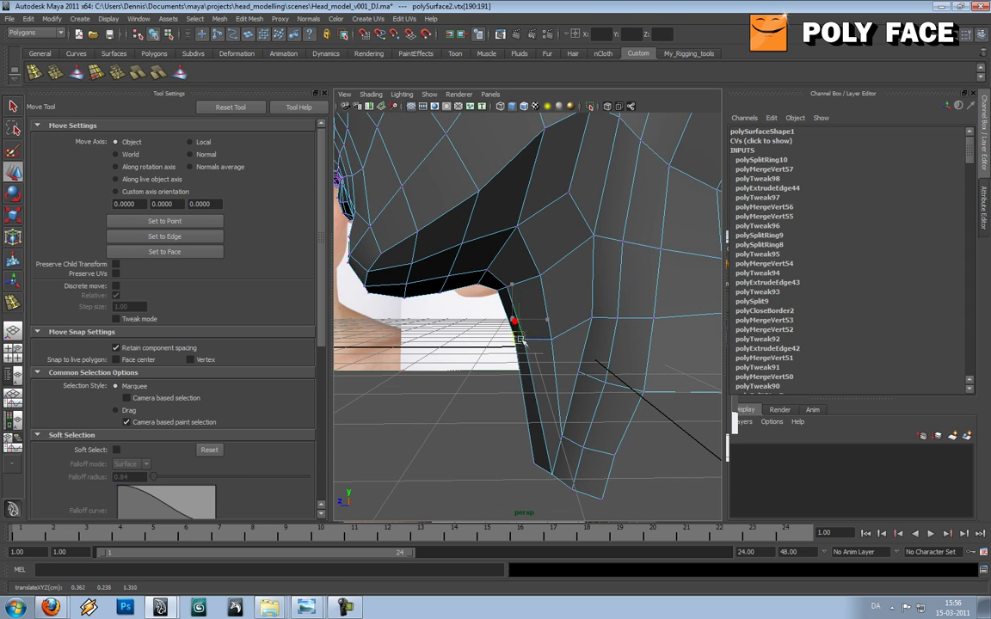
pyautogui.click(540, 281)
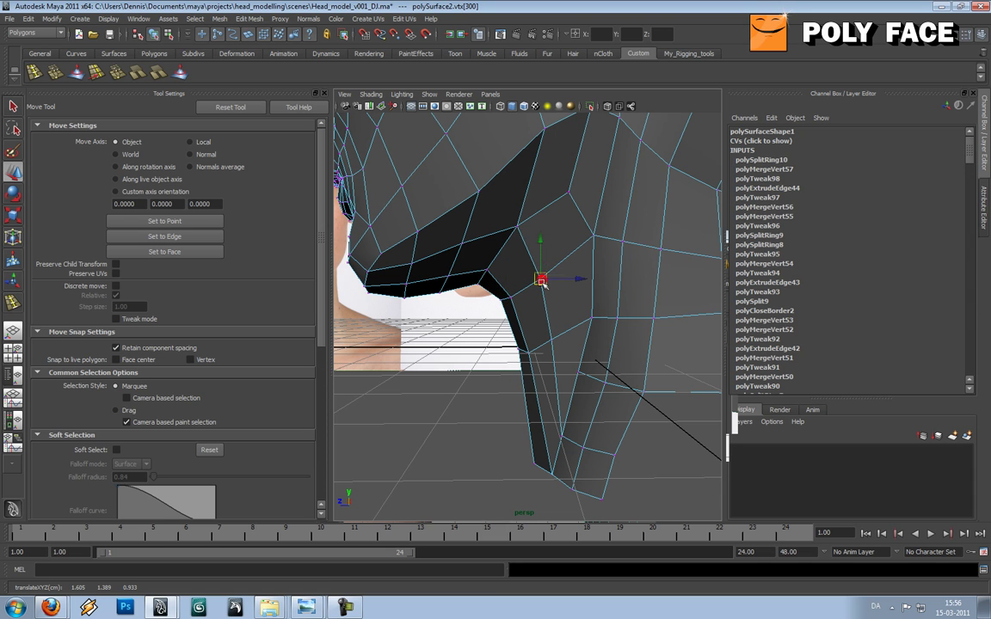
pyautogui.click(518, 227)
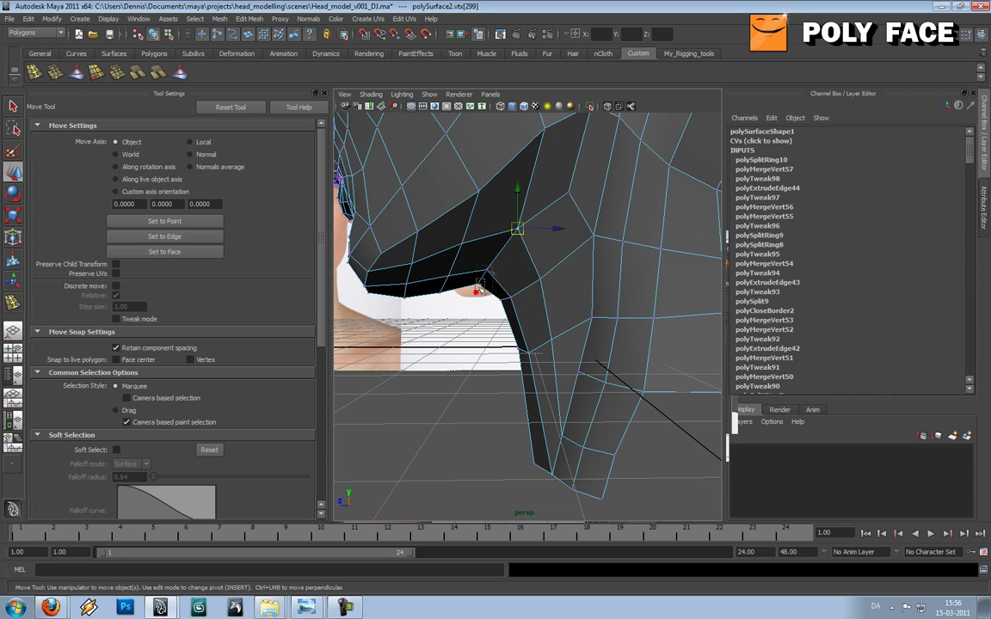
pyautogui.click(487, 274)
# Examine the reshaped throat and the whole head, smoothed and unsmoothed, from several angles
pyautogui.scroll(-8, 506, 280)
pyautogui.moveTo(543, 282); pyautogui.dragTo(565, 272, button='right')
pyautogui.click(498, 276)
pyautogui.press('3')
pyautogui.click(472, 360)
pyautogui.keyDown('alt'); pyautogui.moveTo(472, 359); pyautogui.dragTo(548, 306); pyautogui.keyUp('alt')
pyautogui.scroll(5, 542, 323)
pyautogui.click(531, 321)
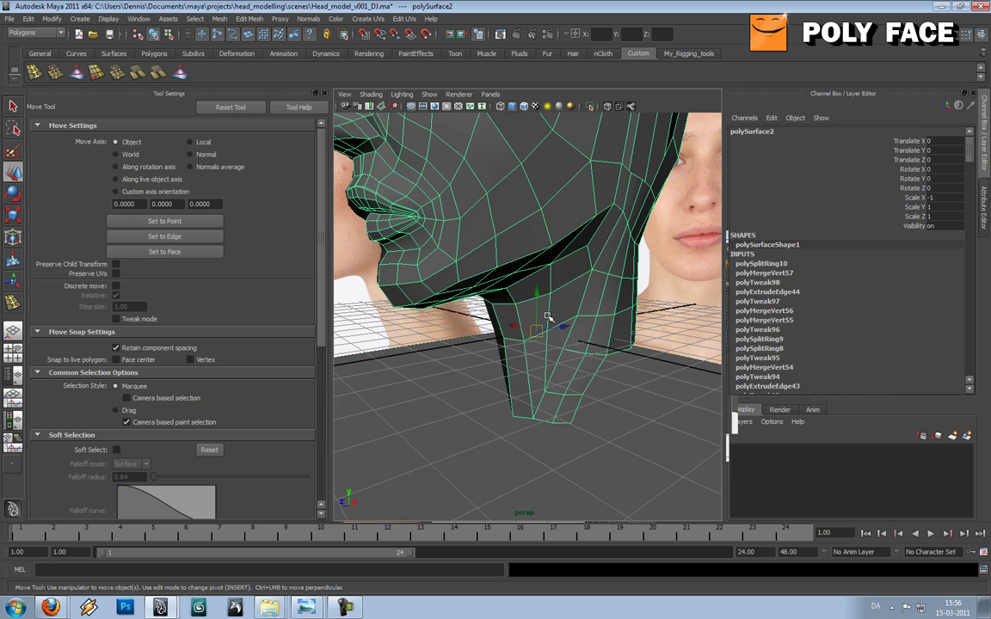
pyautogui.scroll(-6, 555, 322)
pyautogui.moveTo(520, 322)
pyautogui.keyDown('alt'); pyautogui.mouseDown()
pyautogui.moveTo(560, 307)
pyautogui.moveTo(578, 268)
pyautogui.moveTo(539, 307)
pyautogui.moveTo(511, 312)
pyautogui.mouseUp(); pyautogui.keyUp('alt')
pyautogui.scroll(6, 559, 306)
pyautogui.scroll(-6, 579, 269)
pyautogui.scroll(6, 559, 290)
pyautogui.scroll(-5, 539, 302)
# Study the jaw and neck in the reference photo 3_4_view.jpg in Windows photo viewer, and return to Maya
pyautogui.hotkey('alt', 'Tab')
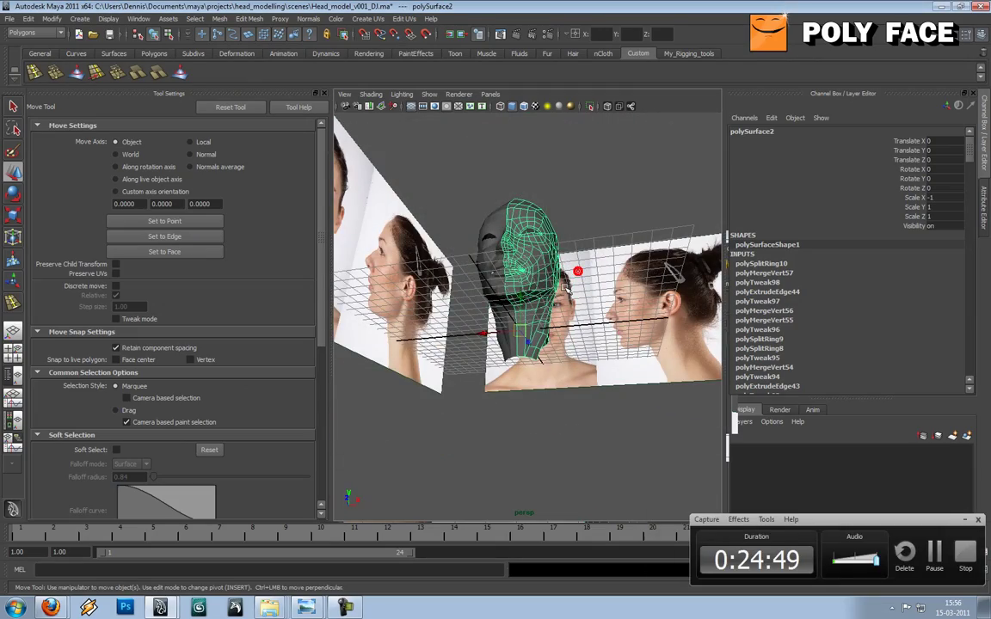
pyautogui.hotkey('alt', 'Tab')
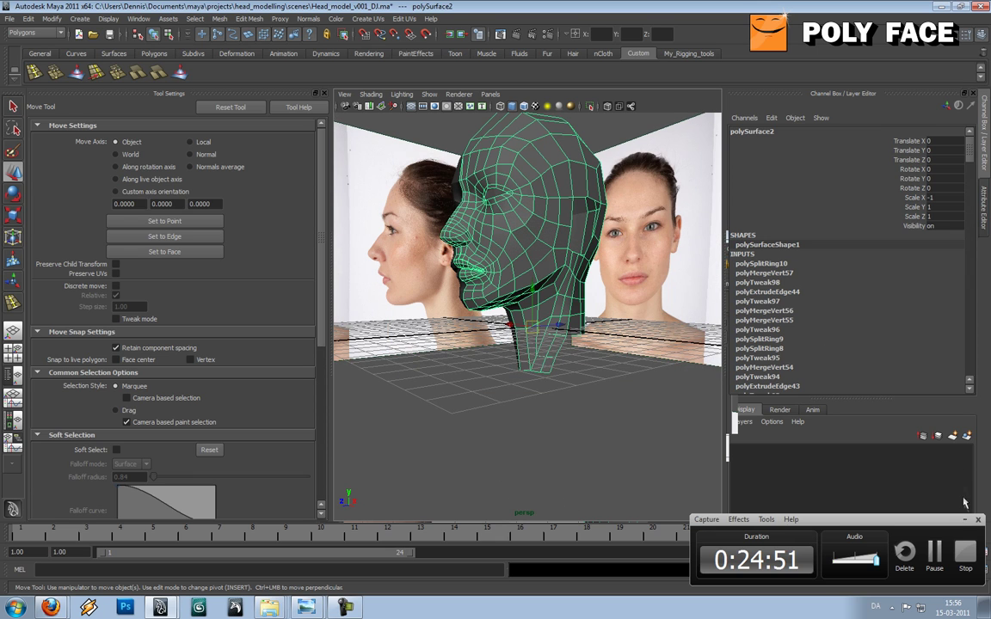
pyautogui.click(966, 521)
pyautogui.moveTo(305, 608)
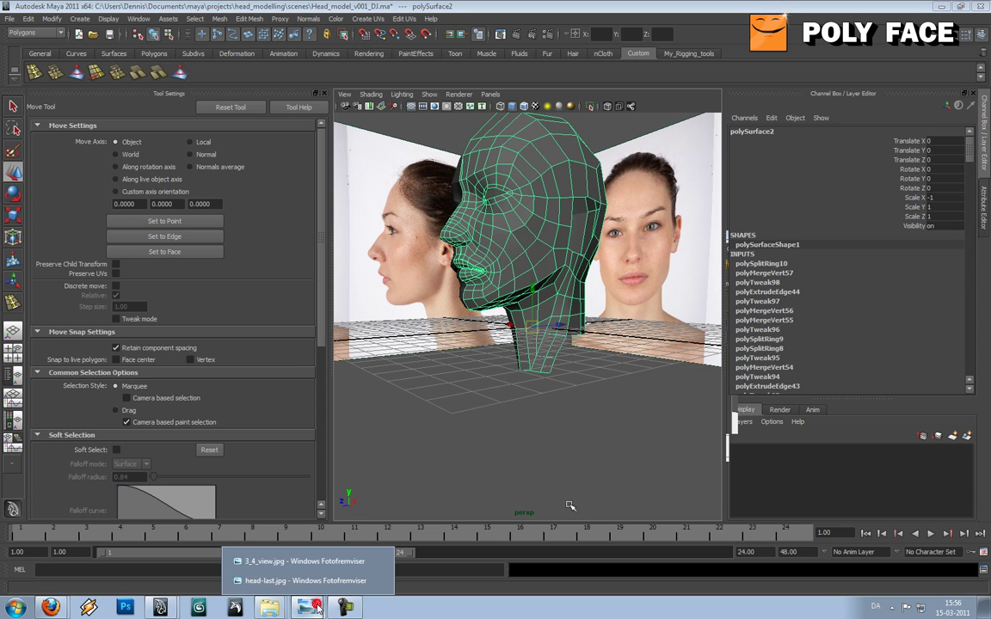
pyautogui.click(323, 563)
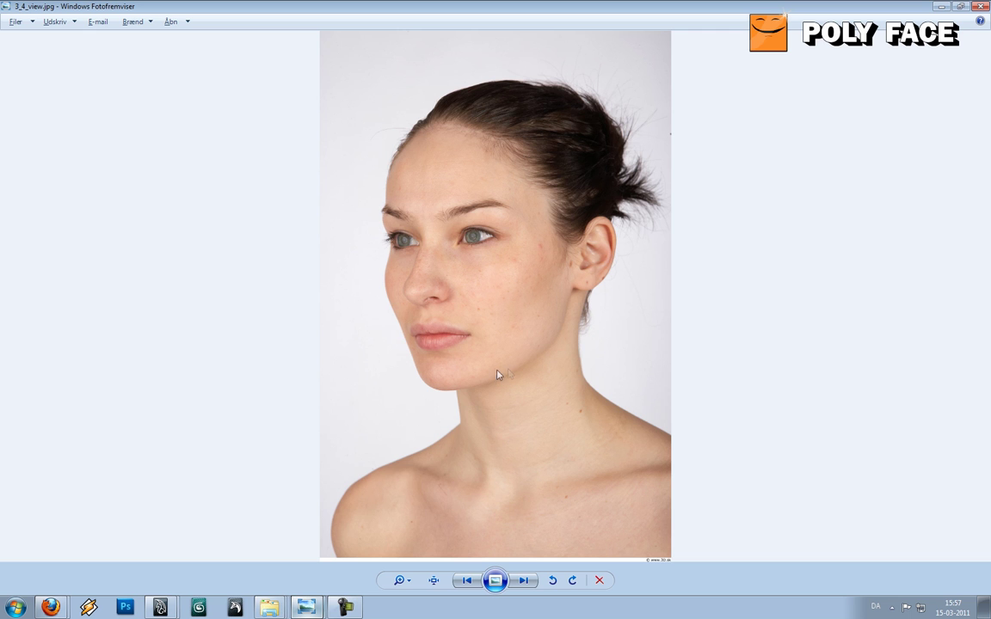
pyautogui.hotkey('alt', 'Tab')
pyautogui.hotkey('alt', 'Tab')
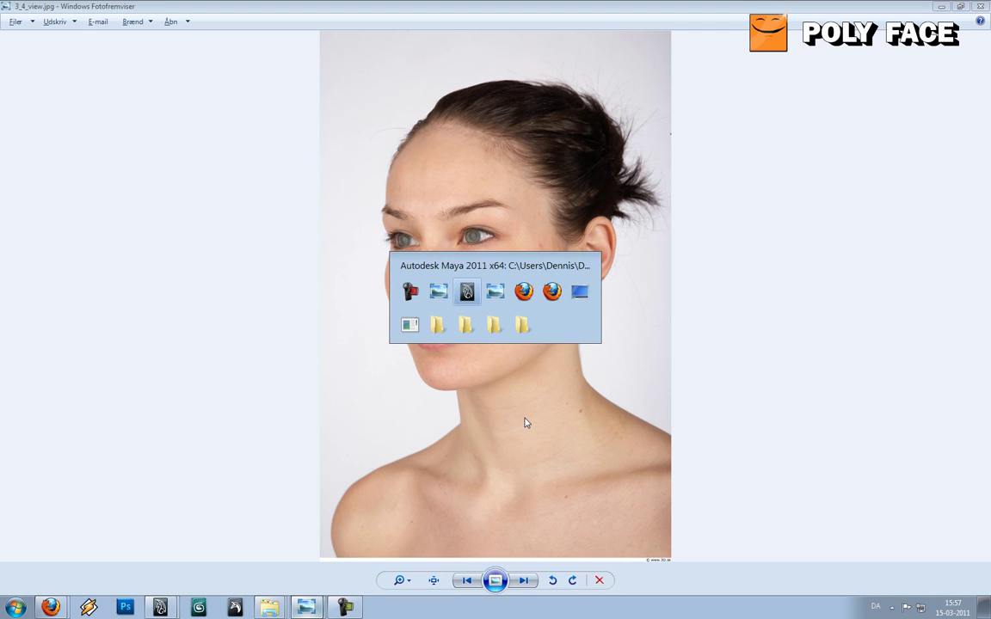
# Compare the head's jaw and neck in smooth preview with the three-quarter reference photo
pyautogui.keyDown('alt'); pyautogui.moveTo(552, 380); pyautogui.dragTo(549, 312); pyautogui.keyUp('alt')
pyautogui.scroll(5, 533, 328)
pyautogui.press('3')
pyautogui.click(447, 468)
pyautogui.scroll(-8, 520, 309)
pyautogui.scroll(-4, 438, 325)
pyautogui.scroll(8, 549, 312)
pyautogui.click(549, 312)
pyautogui.press('1')
# Reposition the vertices at the jaw-to-neck transition and on the front of the throat
pyautogui.scroll(3, 555, 295)
pyautogui.keyDown('alt'); pyautogui.moveTo(555, 296); pyautogui.dragTo(551, 314, button='middle'); pyautogui.keyUp('alt')
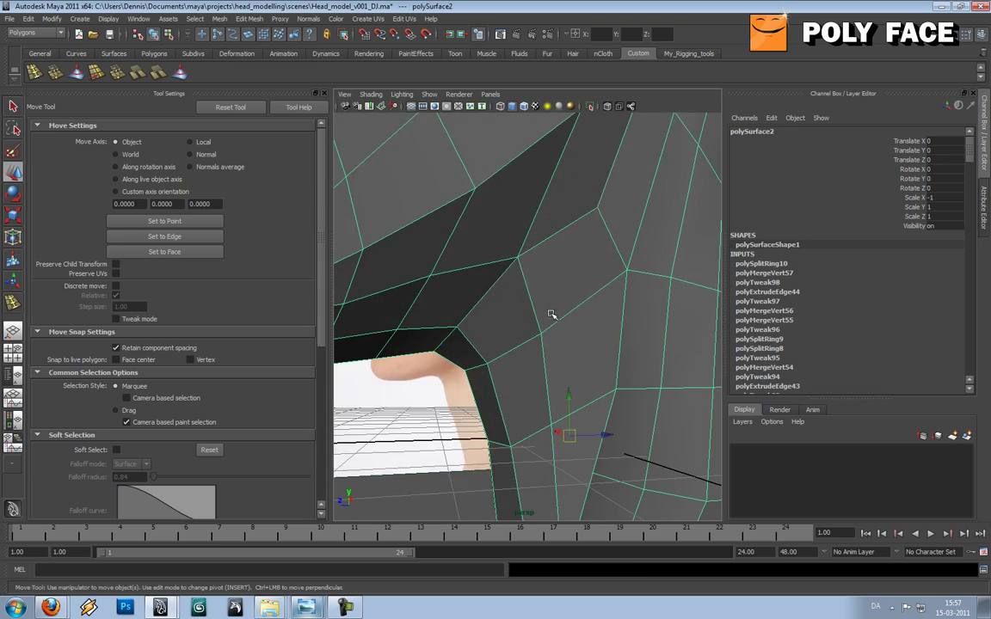
pyautogui.keyDown('alt'); pyautogui.moveTo(550, 314); pyautogui.dragTo(535, 317); pyautogui.keyUp('alt')
pyautogui.moveTo(537, 315); pyautogui.dragTo(502, 310, button='right')
pyautogui.click(502, 273)
pyautogui.moveTo(559, 274)
pyautogui.keyDown('alt'); pyautogui.mouseDown()
pyautogui.moveTo(484, 287)
pyautogui.moveTo(470, 249)
pyautogui.moveTo(576, 287)
pyautogui.moveTo(511, 248)
pyautogui.moveTo(563, 273)
pyautogui.mouseUp(); pyautogui.keyUp('alt')
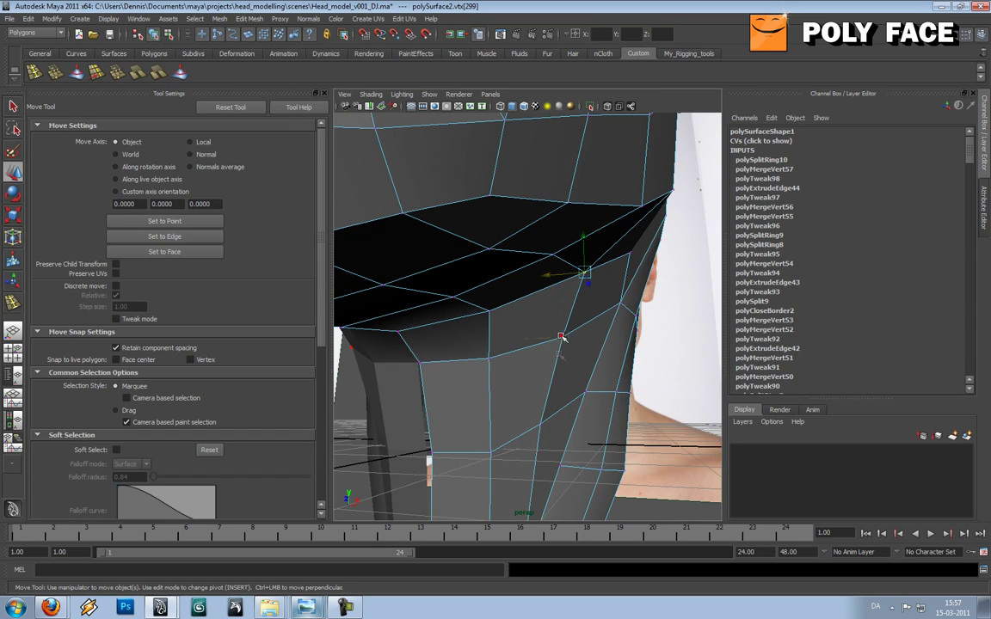
pyautogui.scroll(-5, 549, 373)
pyautogui.moveTo(549, 374)
pyautogui.keyDown('alt'); pyautogui.mouseDown()
pyautogui.moveTo(573, 372)
pyautogui.moveTo(546, 369)
pyautogui.mouseUp(); pyautogui.keyUp('alt')
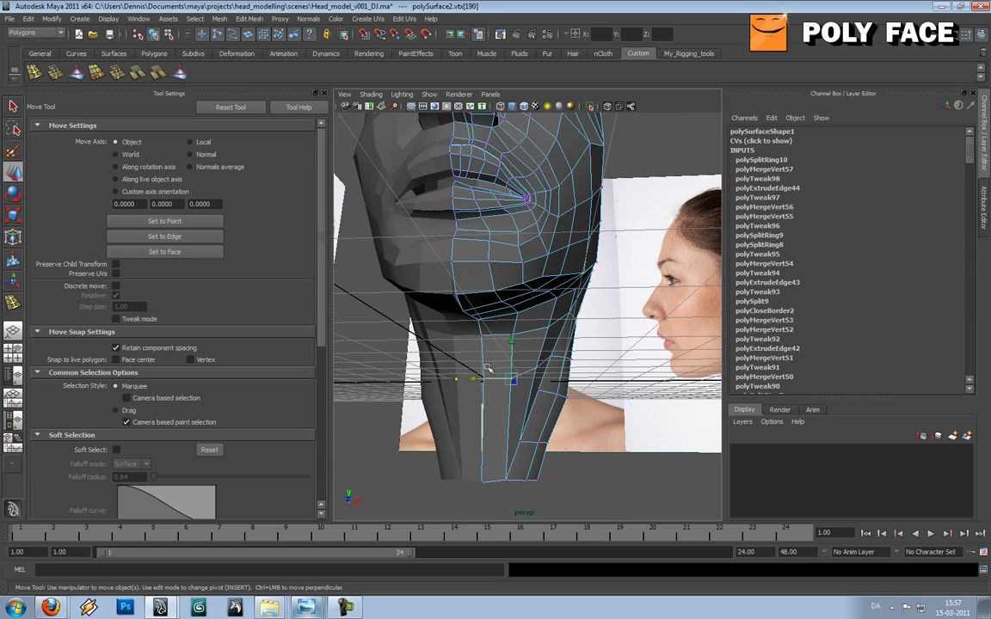
pyautogui.keyDown('alt'); pyautogui.moveTo(530, 373); pyautogui.dragTo(514, 396); pyautogui.keyUp('alt')
pyautogui.moveTo(514, 396); pyautogui.dragTo(508, 416, button='right')
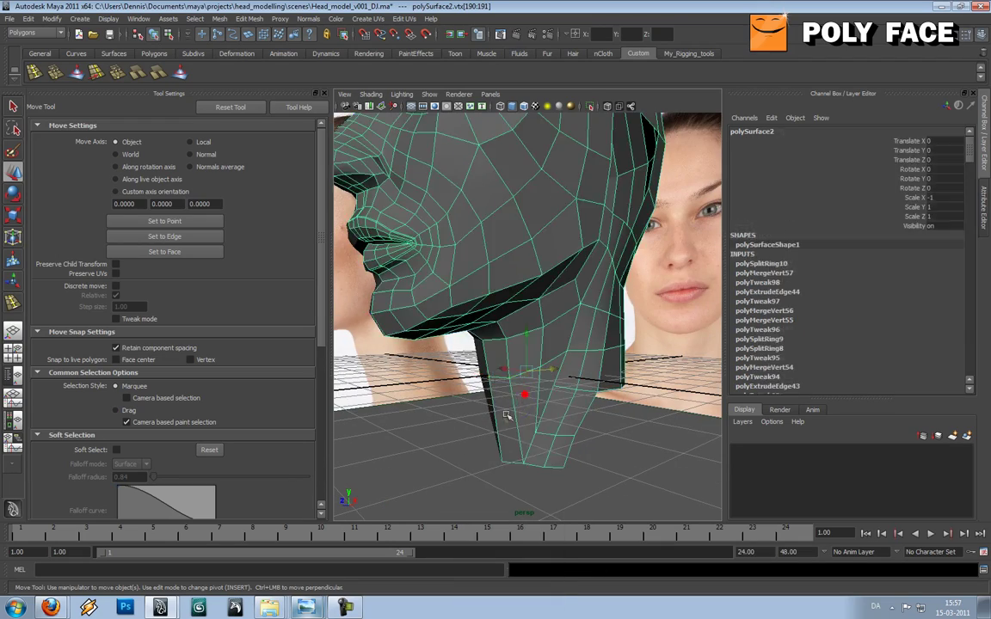
# Examine the refined jaw-to-neck transition in smooth preview
pyautogui.press('3')
pyautogui.click(641, 451)
pyautogui.keyDown('alt'); pyautogui.moveTo(607, 390); pyautogui.dragTo(542, 343, button='right'); pyautogui.keyUp('alt')
pyautogui.keyDown('alt'); pyautogui.moveTo(542, 343); pyautogui.dragTo(543, 369); pyautogui.keyUp('alt')
pyautogui.click(534, 374)
pyautogui.press('1')
# Adjust the vertices at the lower edge of the ear opening and just below the jaw corner
pyautogui.scroll(5, 543, 368)
pyautogui.rightClick(505, 340)
pyautogui.click(488, 338)
pyautogui.click(501, 333)
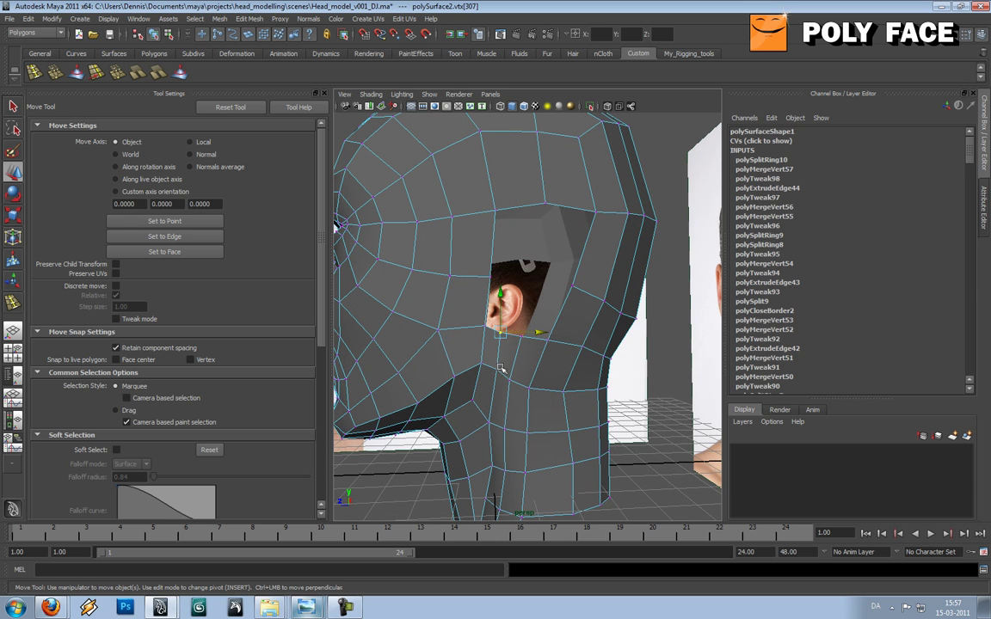
pyautogui.click(488, 421)
pyautogui.moveTo(496, 418)
pyautogui.mouseDown(button='right')
pyautogui.moveTo(479, 415)
pyautogui.moveTo(508, 412)
pyautogui.moveTo(486, 411)
pyautogui.mouseUp(button='right')
pyautogui.click(488, 422)
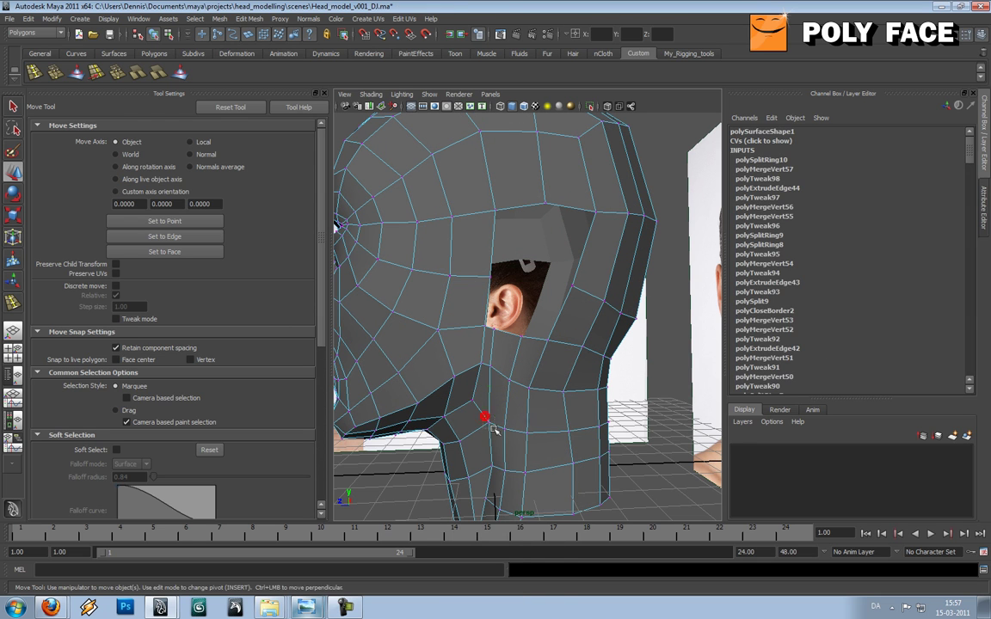
# Even out the vertices running from below the ear opening down the side of the neck
pyautogui.click(526, 340)
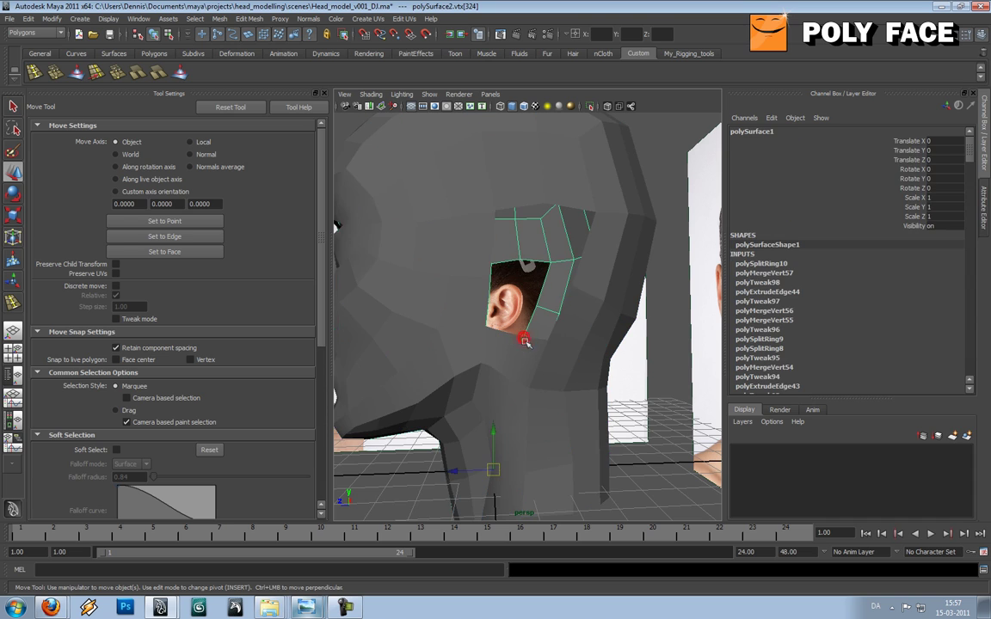
pyautogui.moveTo(514, 344); pyautogui.dragTo(499, 343, button='right')
pyautogui.click(519, 335)
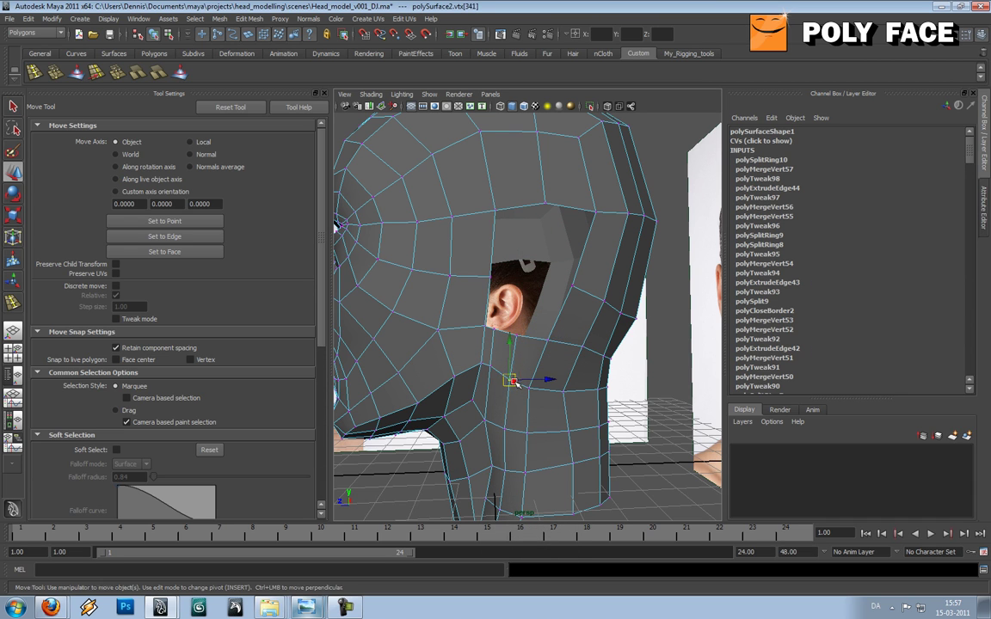
pyautogui.click(510, 433)
pyautogui.keyDown('alt'); pyautogui.moveTo(523, 429); pyautogui.dragTo(547, 340); pyautogui.keyUp('alt')
pyautogui.moveTo(558, 330); pyautogui.dragTo(570, 314, button='right')
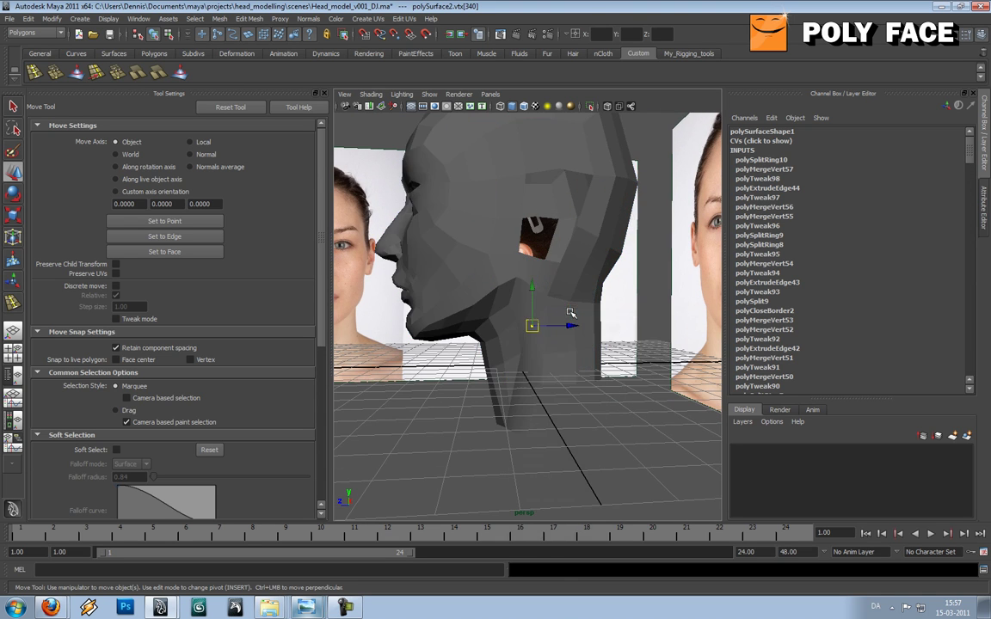
# Examine the whole head and neck in smooth preview from side and three-quarter angles
pyautogui.click(571, 304)
pyautogui.press('3')
pyautogui.click(608, 453)
pyautogui.keyDown('alt'); pyautogui.moveTo(558, 290); pyautogui.dragTo(538, 317); pyautogui.keyUp('alt')
pyautogui.keyDown('alt'); pyautogui.moveTo(538, 317); pyautogui.dragTo(477, 351, button='right'); pyautogui.keyUp('alt')
pyautogui.click(538, 344)
pyautogui.press('1')
pyautogui.press('3')
pyautogui.click(458, 439)
pyautogui.keyDown('alt'); pyautogui.moveTo(499, 371); pyautogui.dragTo(473, 359); pyautogui.keyUp('alt')
pyautogui.keyDown('alt'); pyautogui.moveTo(473, 360); pyautogui.dragTo(511, 345, button='right'); pyautogui.keyUp('alt')
pyautogui.keyDown('alt'); pyautogui.moveTo(511, 344); pyautogui.dragTo(571, 346); pyautogui.keyUp('alt')
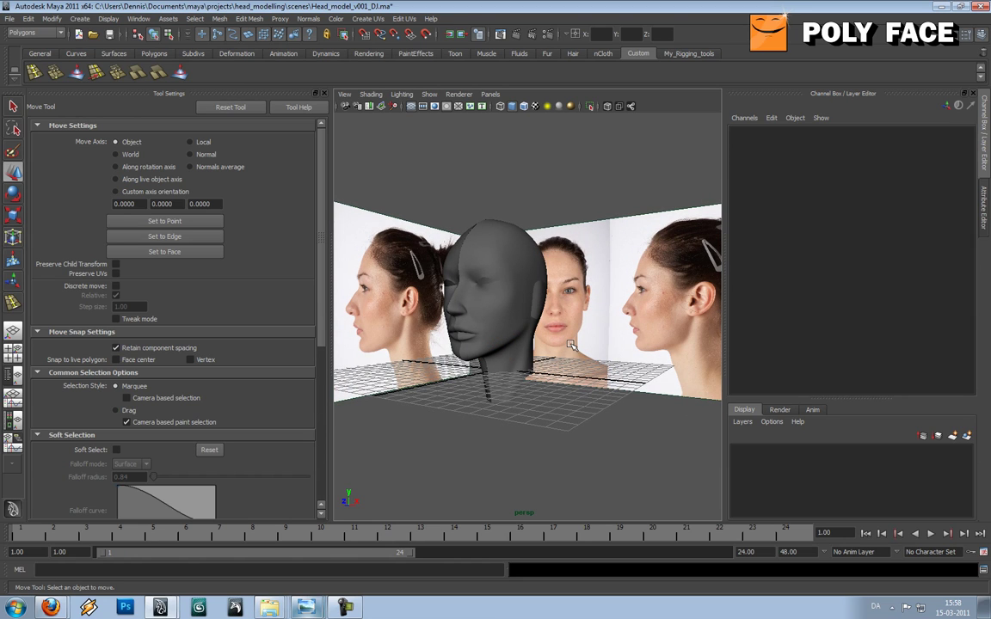